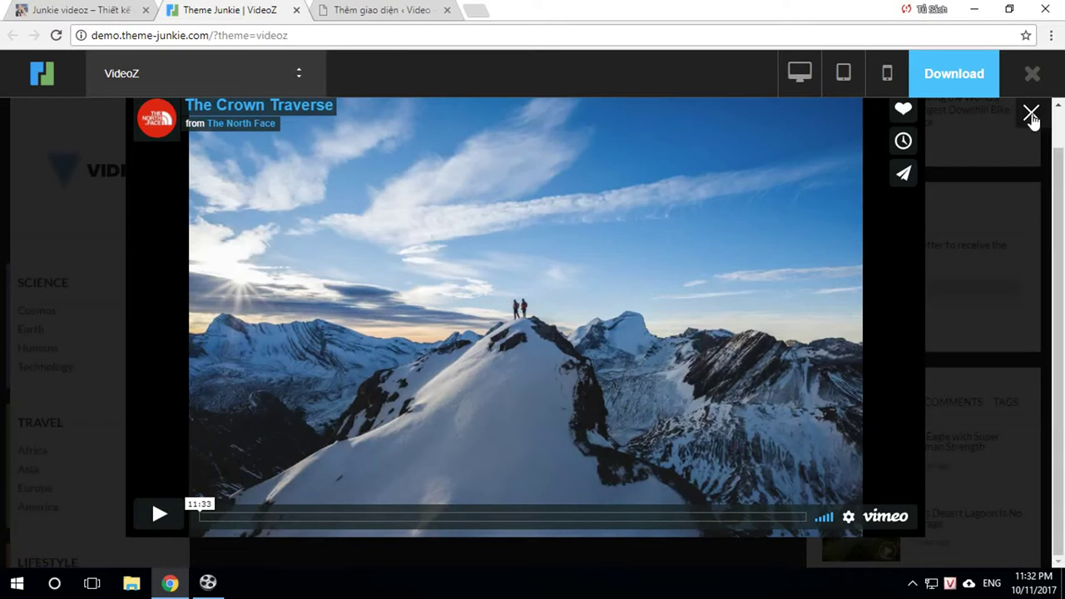
- Close the video preview and check the VideoZ demo's responsive layout in a narrow browser window, returning it to full size
left_click(1032, 114)
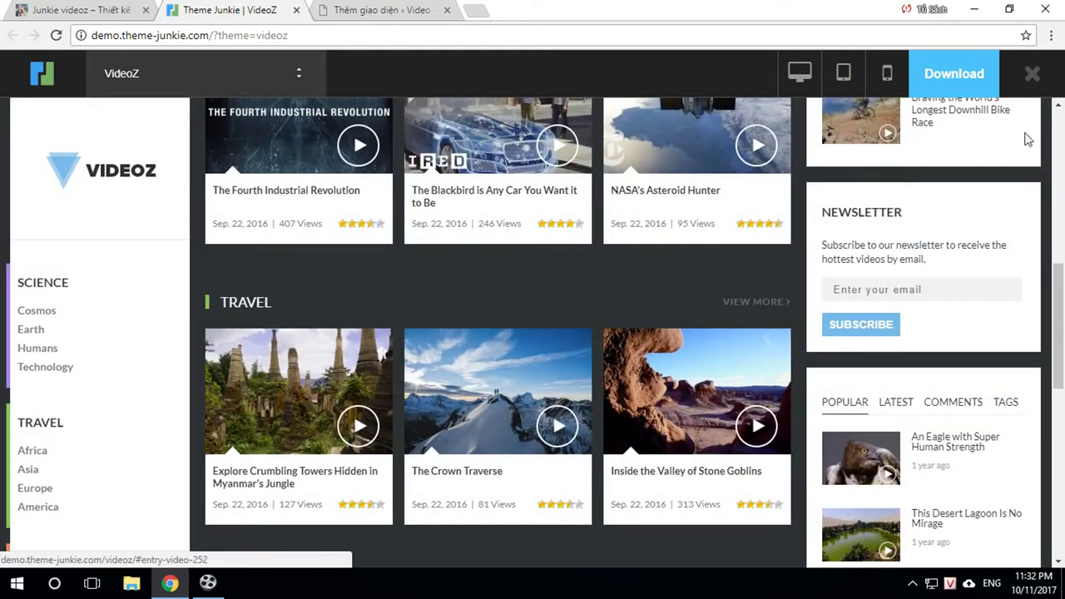
left_click(1010, 9)
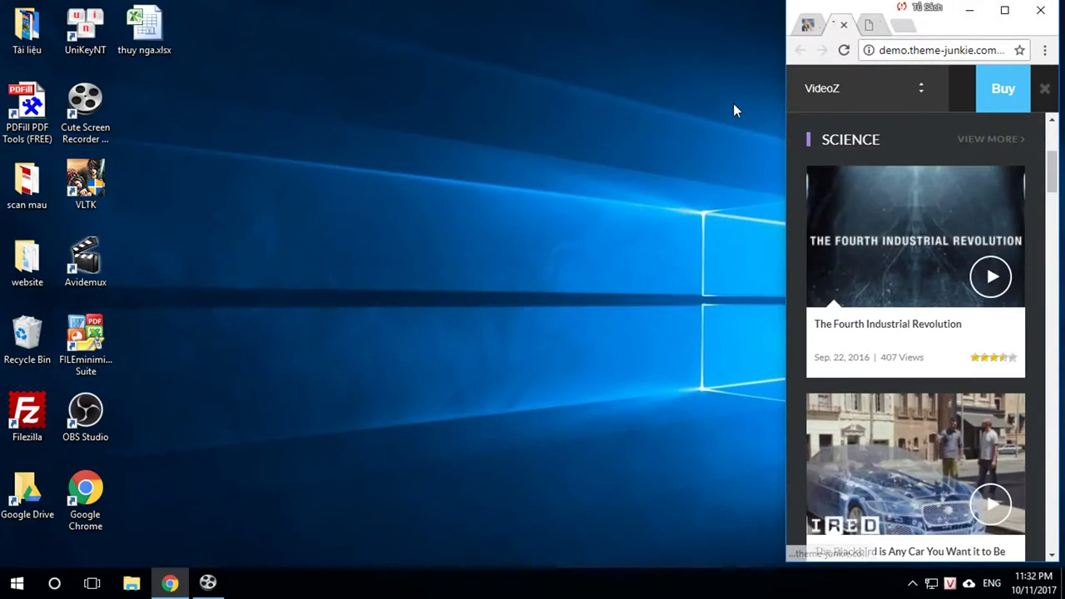
left_click_drag(786, 215, 818, 238)
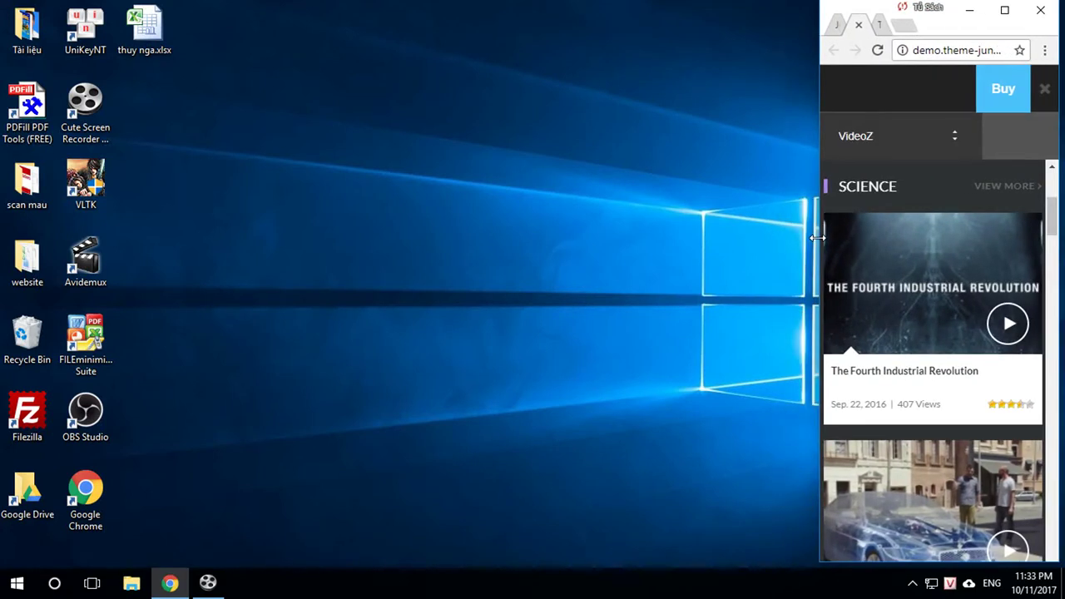
left_click(1005, 10)
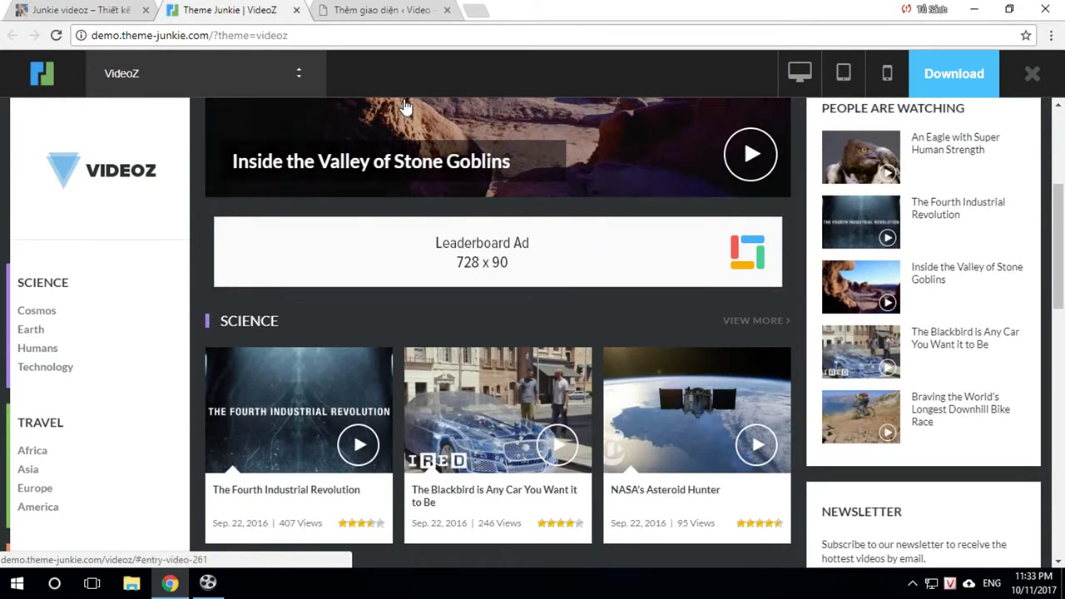
left_click(296, 10)
left_click(436, 427)
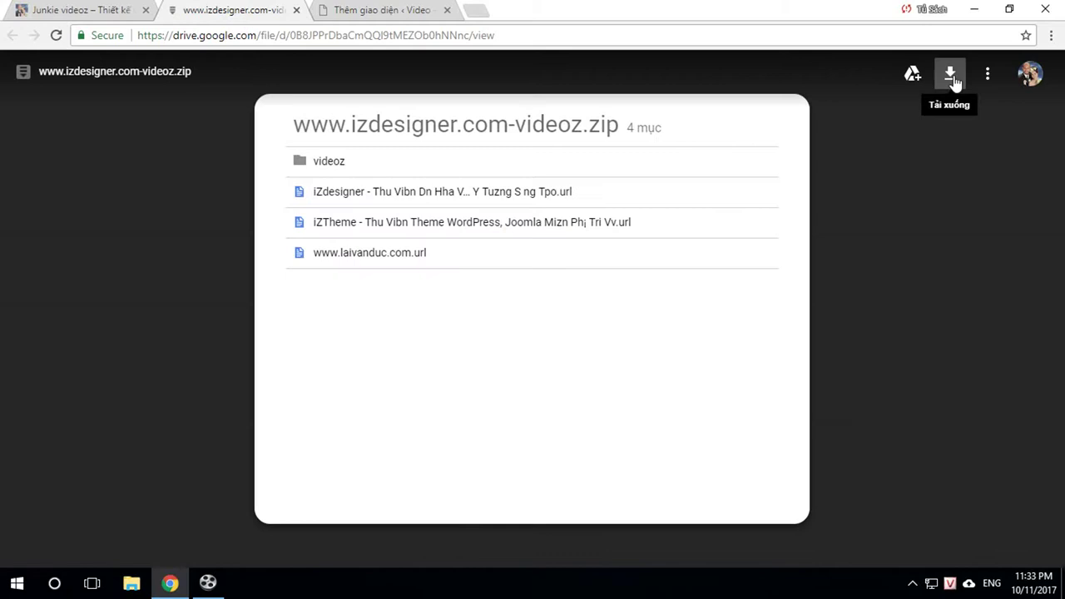
left_click(951, 75)
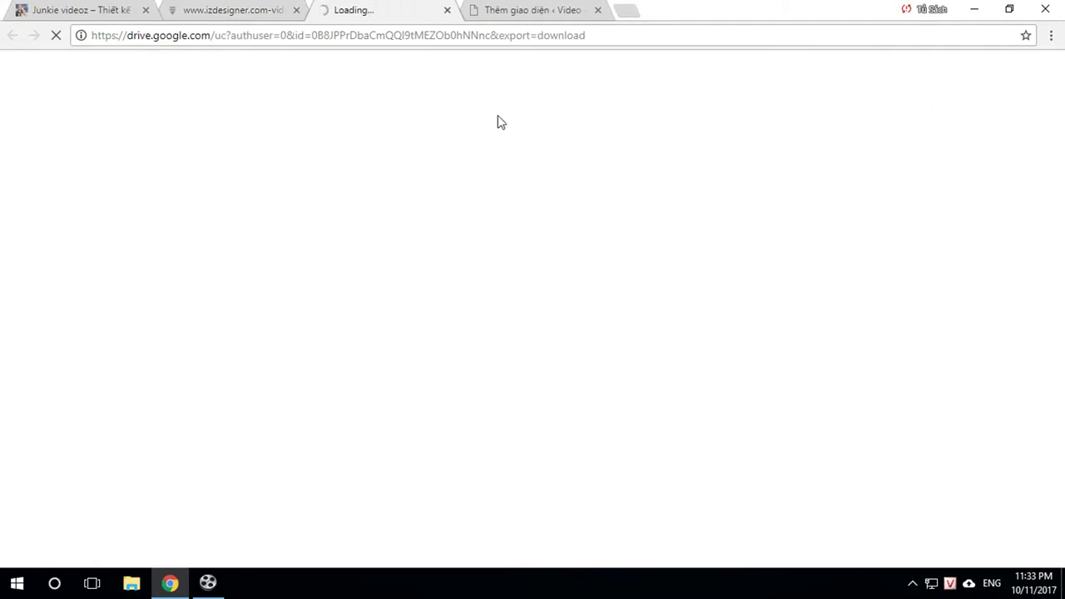
left_click(77, 10)
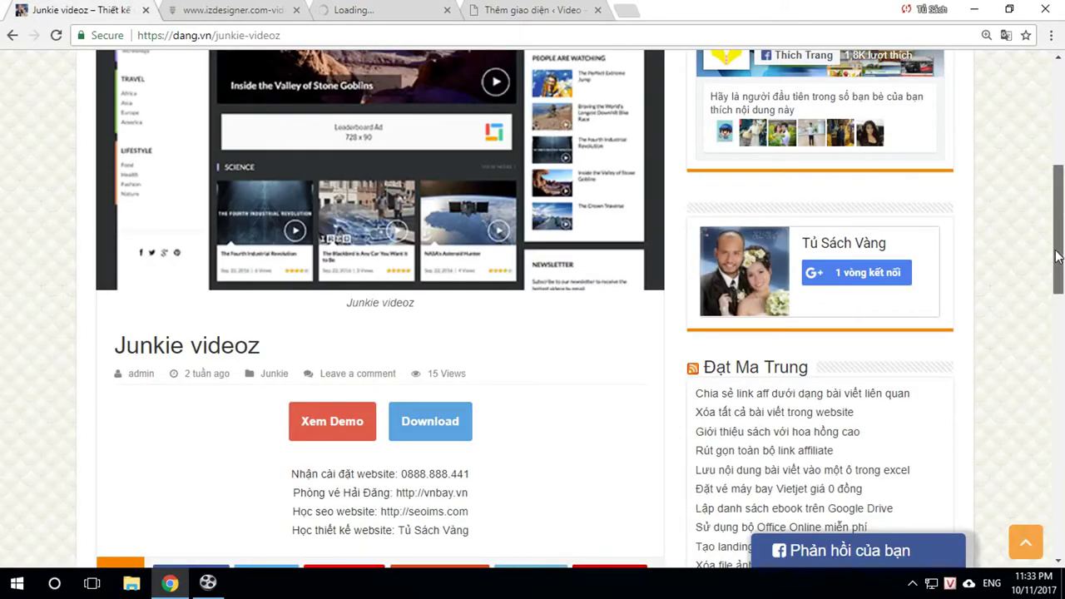
left_click_drag(1061, 278, 1061, 114)
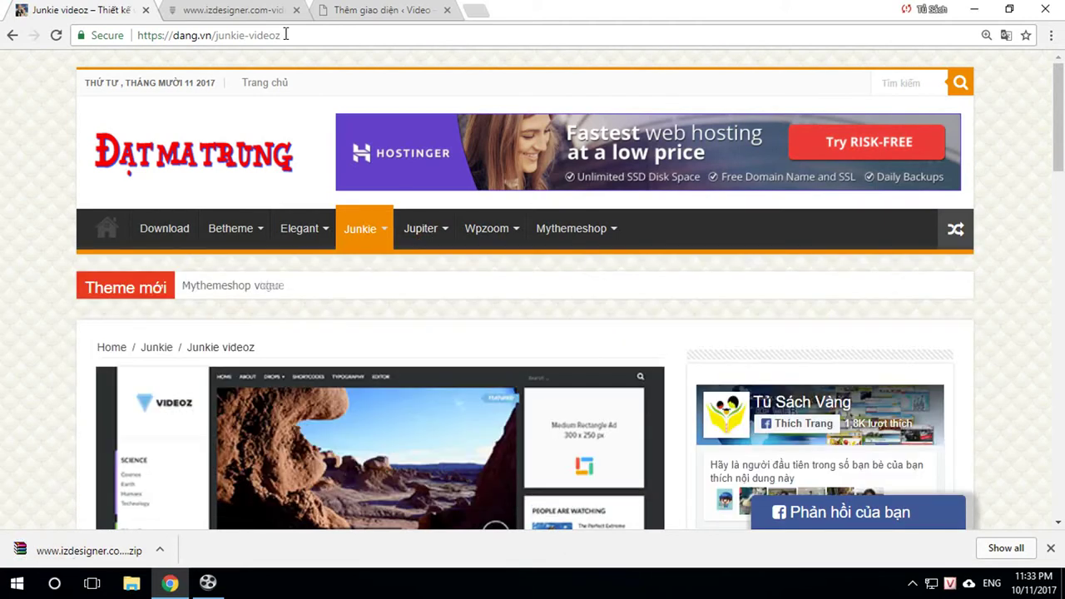
left_click(298, 10)
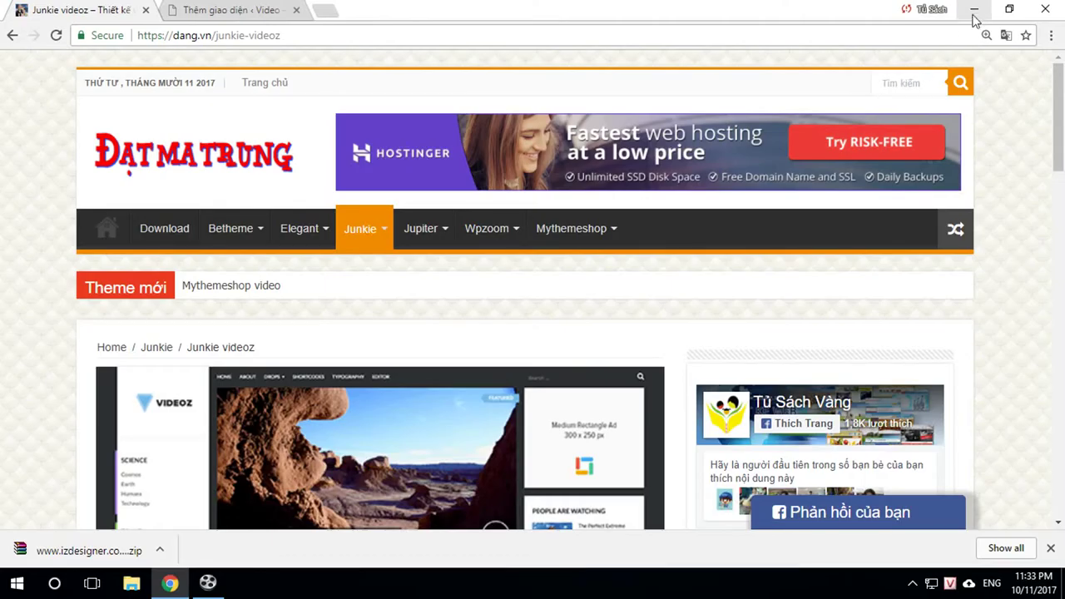
left_click(975, 9)
left_click_drag(144, 101, 498, 261)
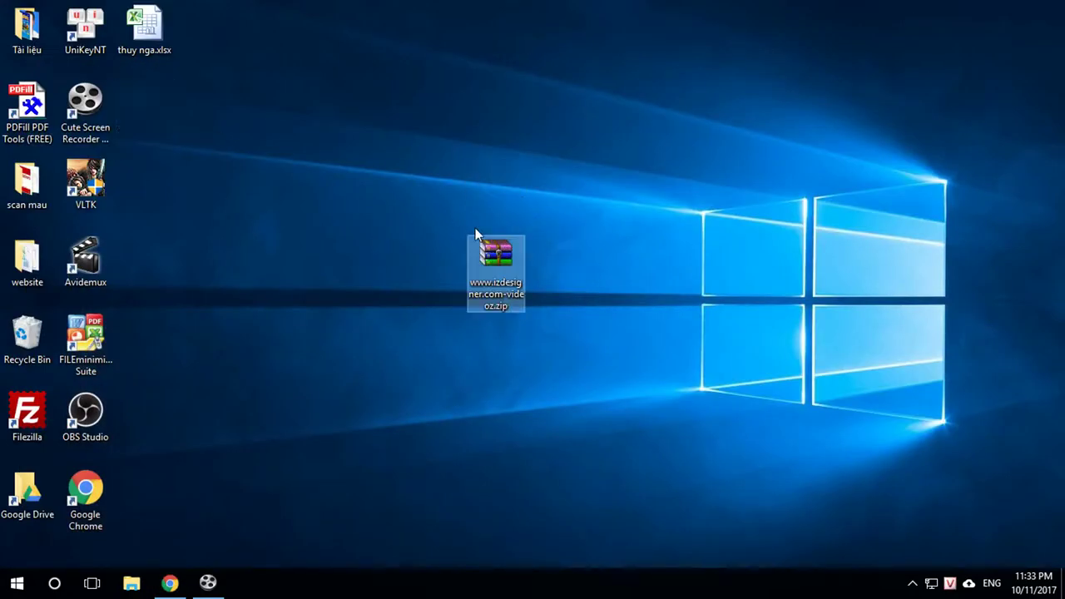
double_click(494, 251)
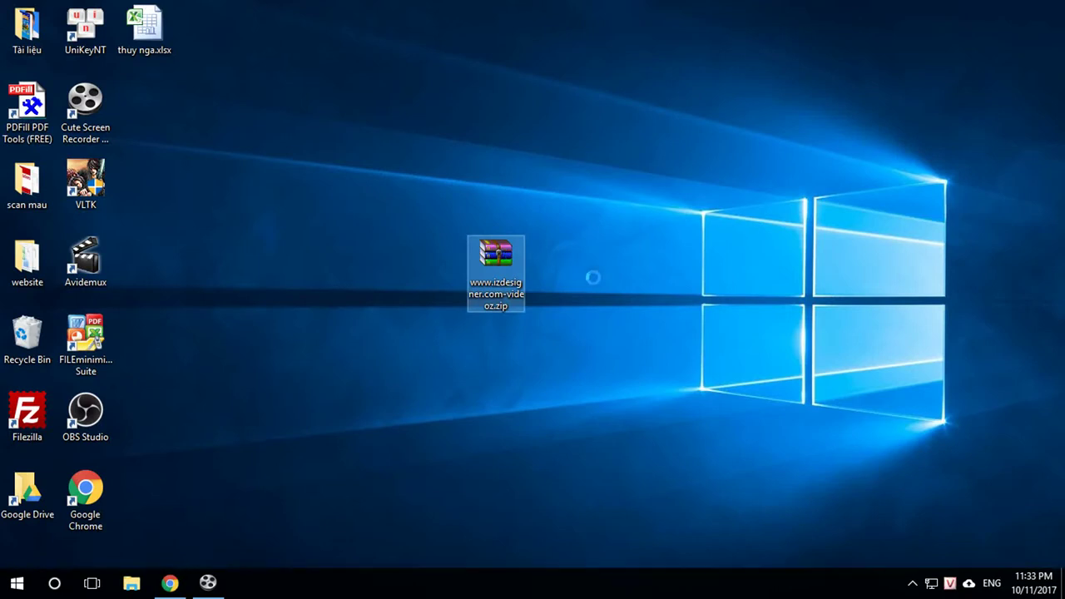
key("shift+F10")
left_click(561, 288)
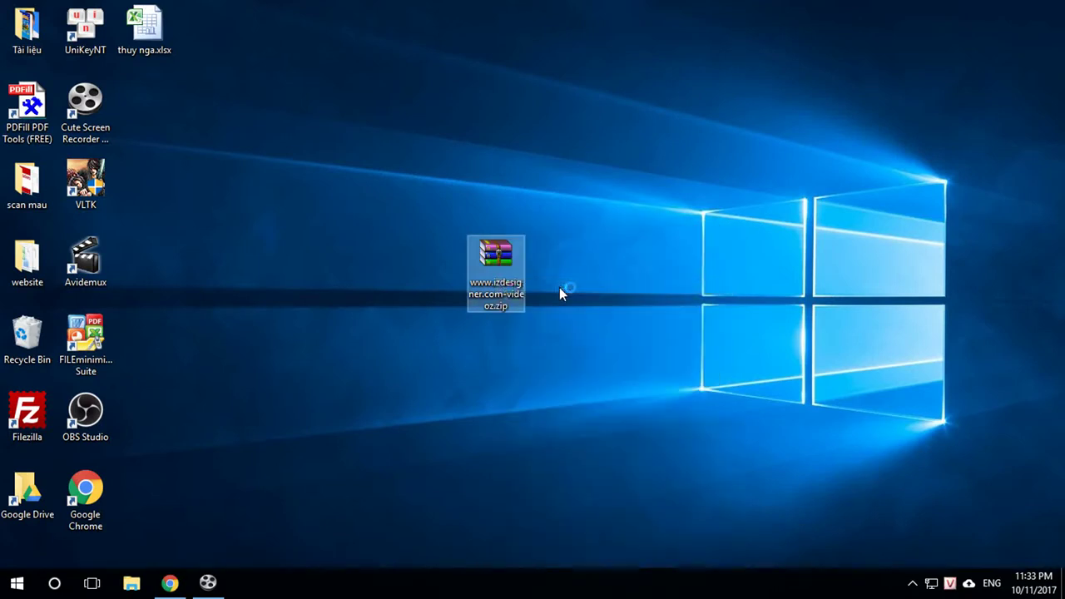
left_click(593, 452)
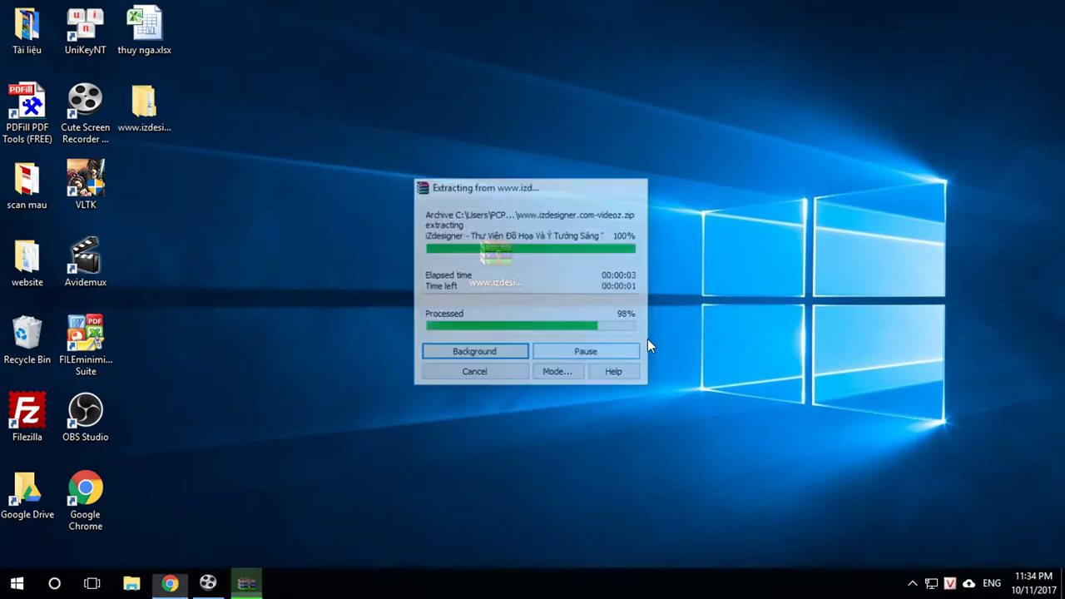
left_click_drag(405, 230, 583, 366)
key("Delete")
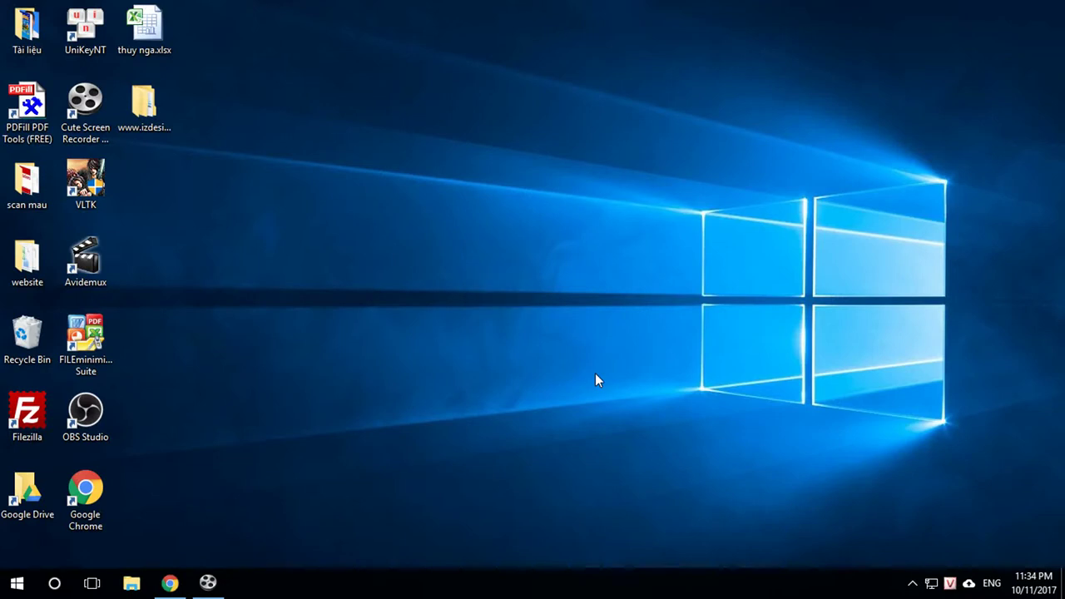
left_click_drag(143, 104, 531, 226)
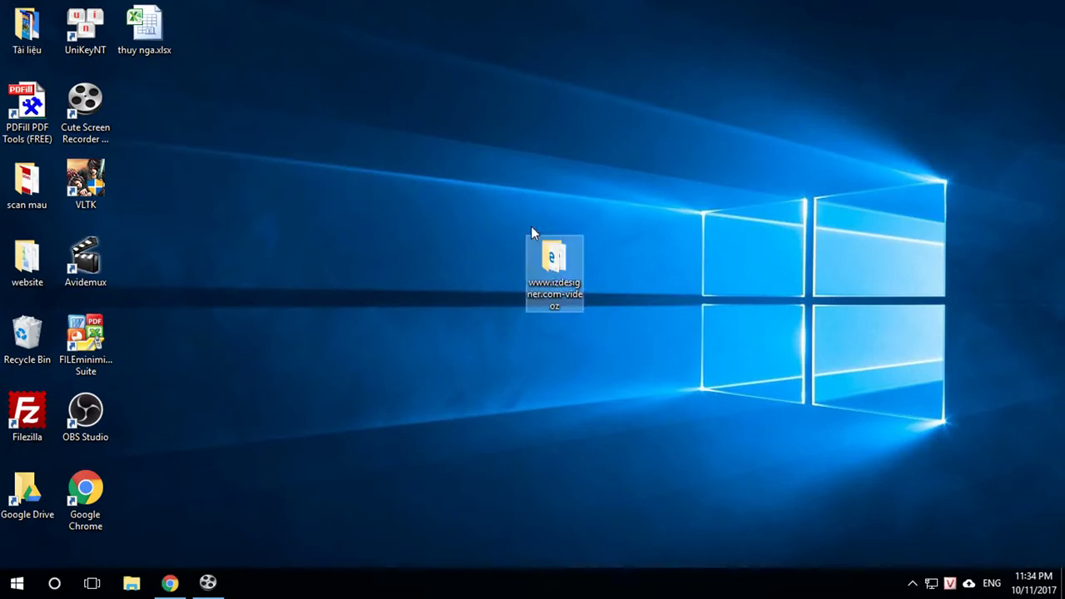
double_click(550, 257)
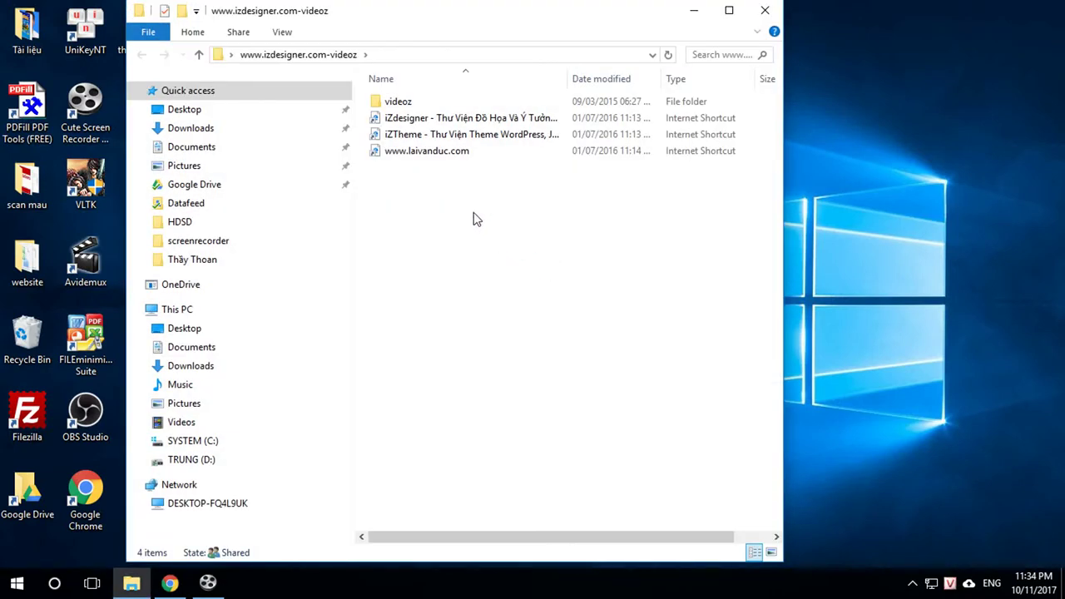
double_click(405, 105)
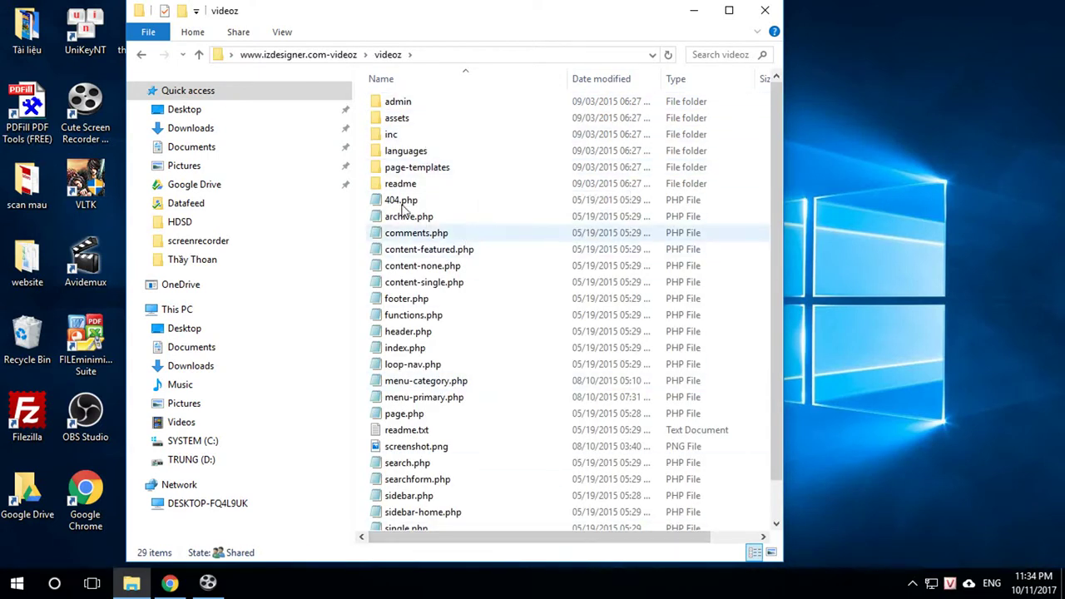
left_click(142, 54)
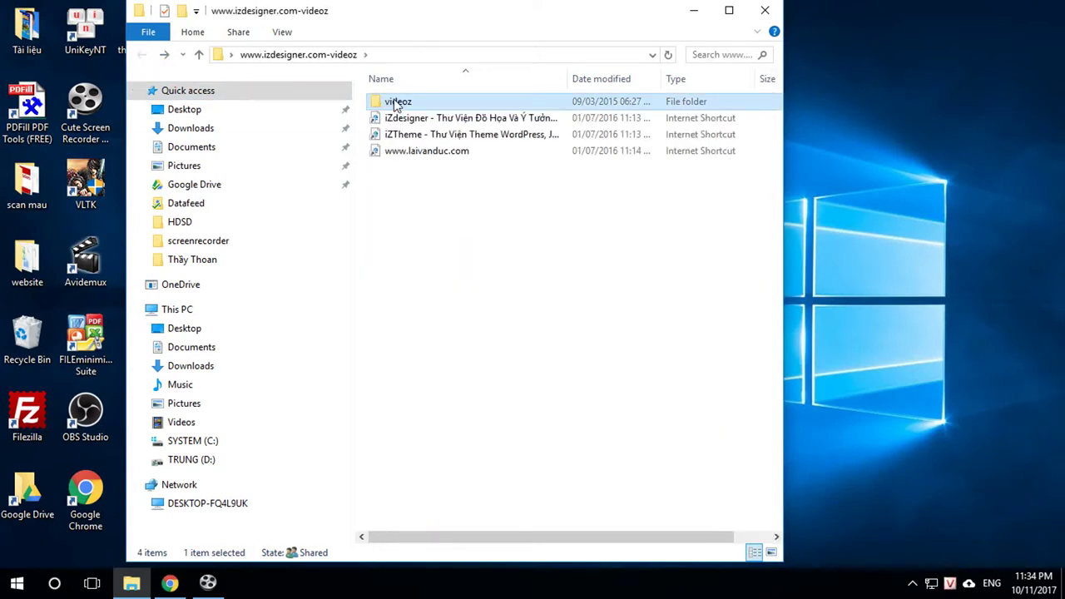
right_click(396, 103)
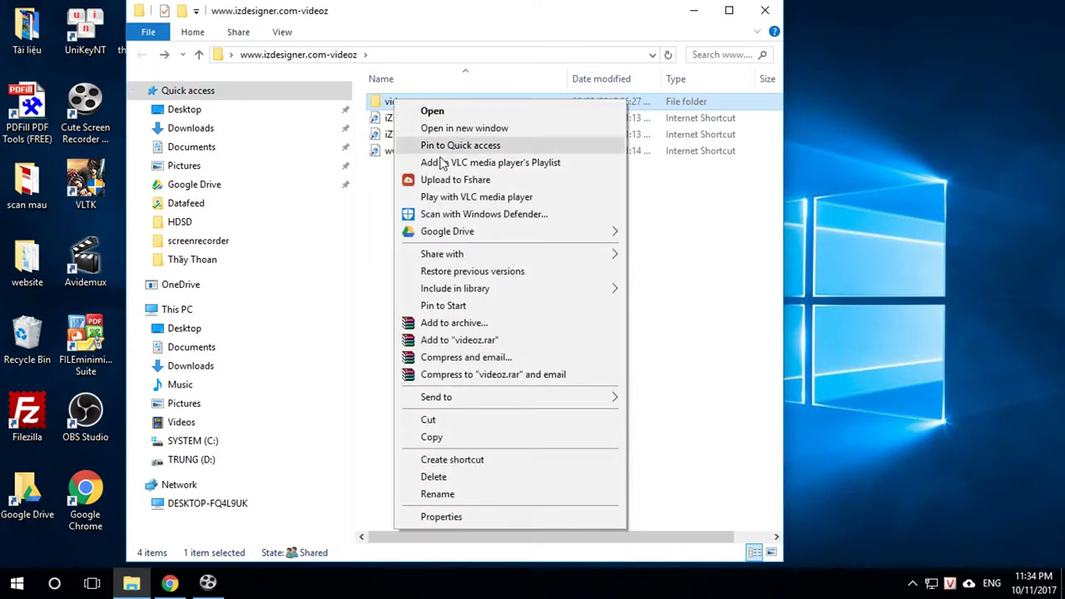
mouse_move(444, 400)
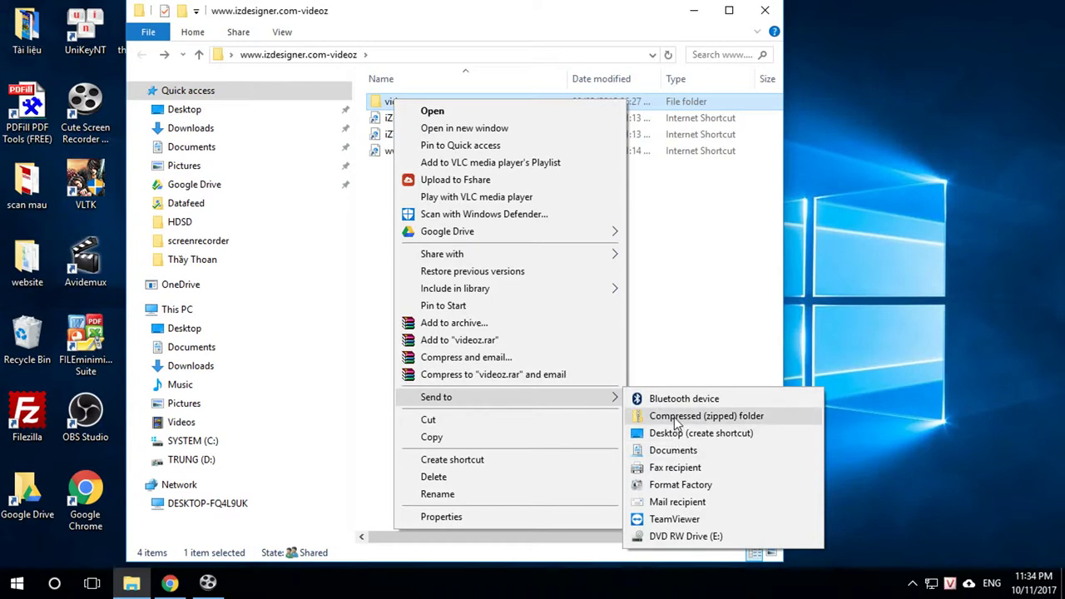
left_click(676, 423)
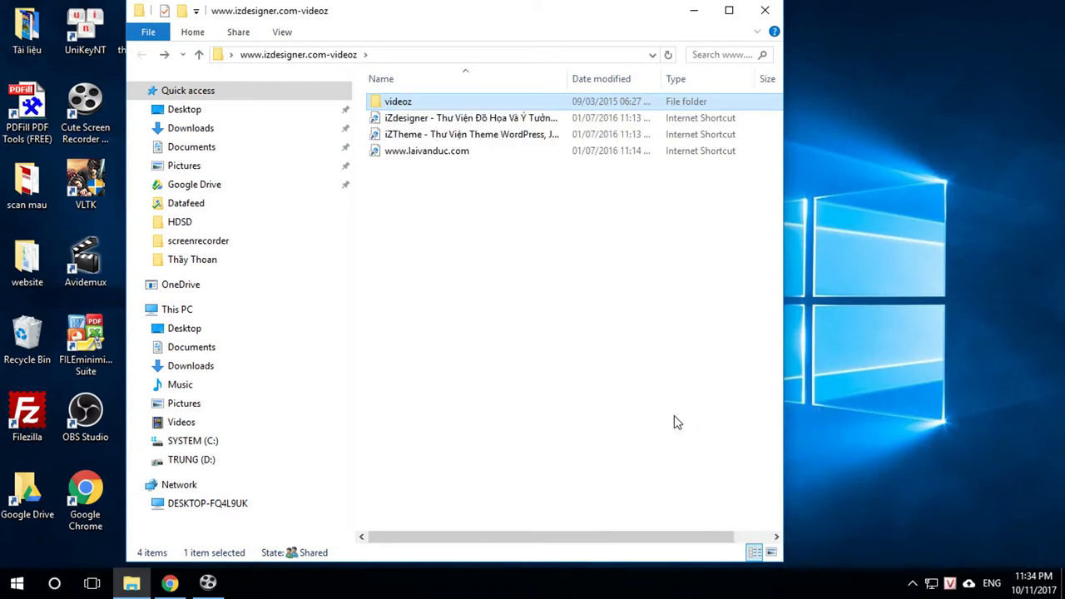
left_click(488, 280)
left_click_drag(406, 158, 879, 210)
left_click(765, 10)
left_click_drag(392, 167, 672, 416)
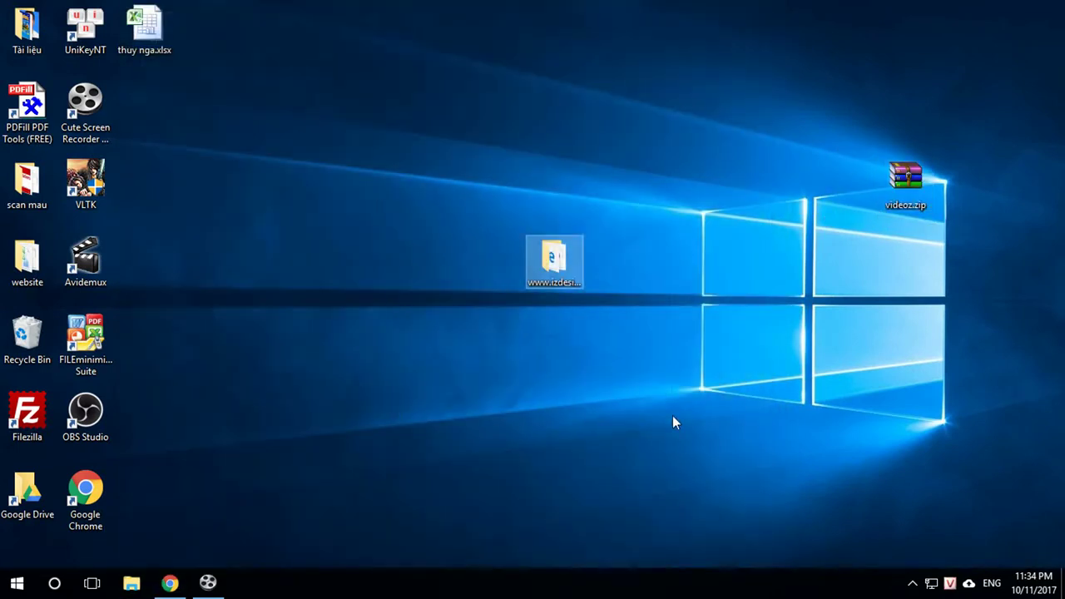
key("Delete")
left_click_drag(914, 179, 515, 242)
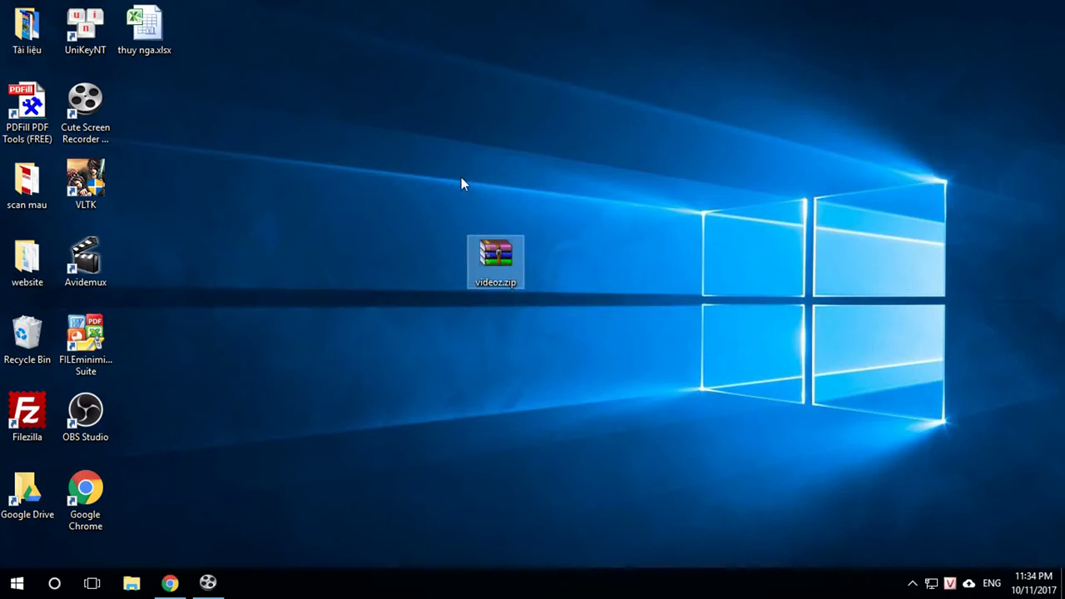
- Switch to Chrome, upload videoz.zip from the desktop on the WordPress theme upload page, and install and activate the VideoZ theme
left_click(170, 582)
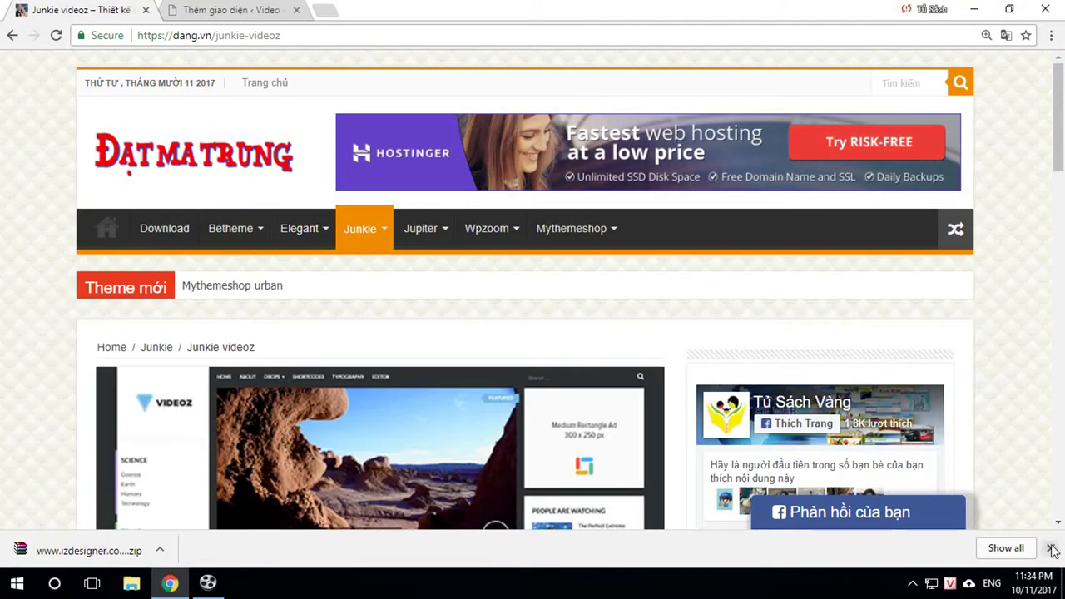
left_click(1051, 550)
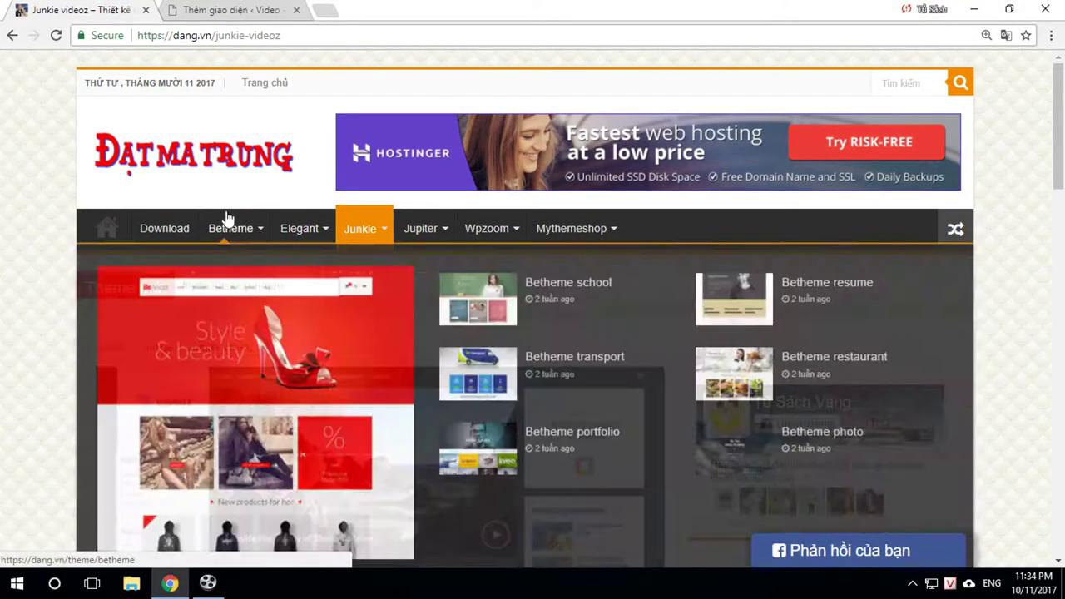
left_click(220, 14)
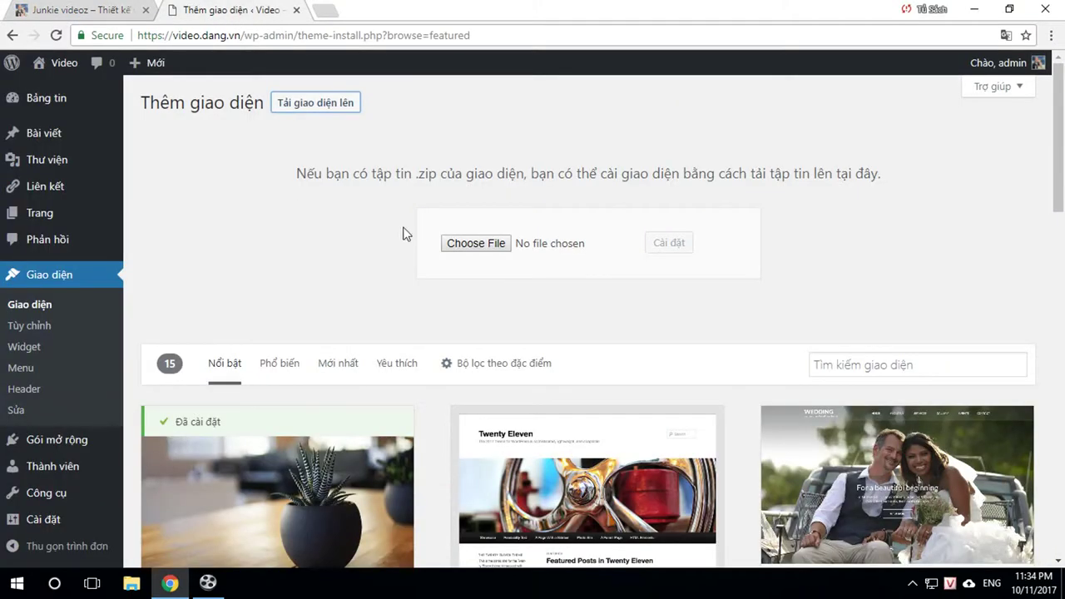
left_click(490, 244)
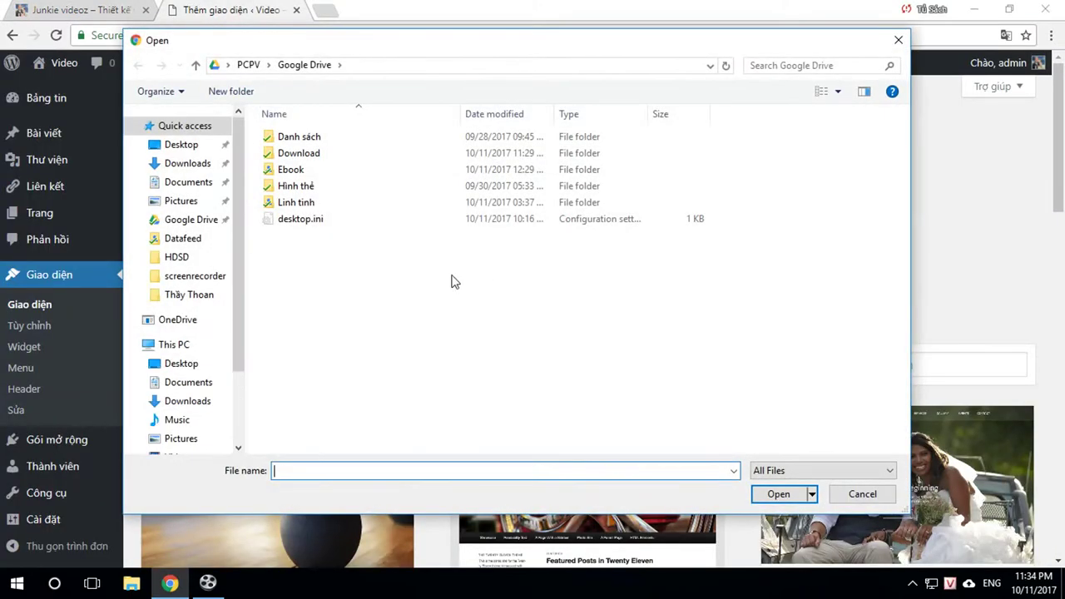
left_click(180, 366)
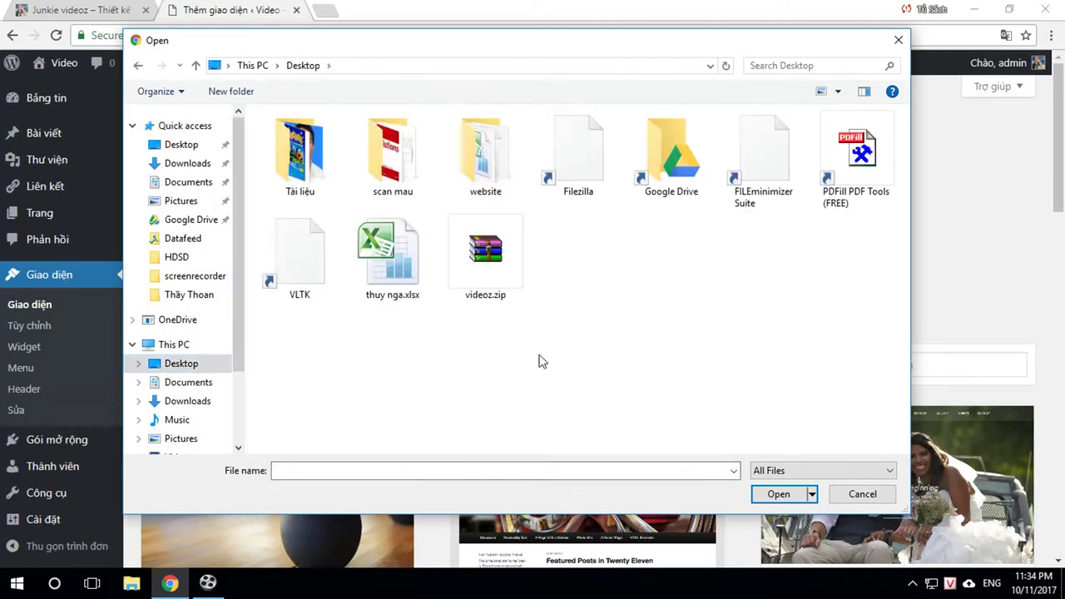
left_click(487, 258)
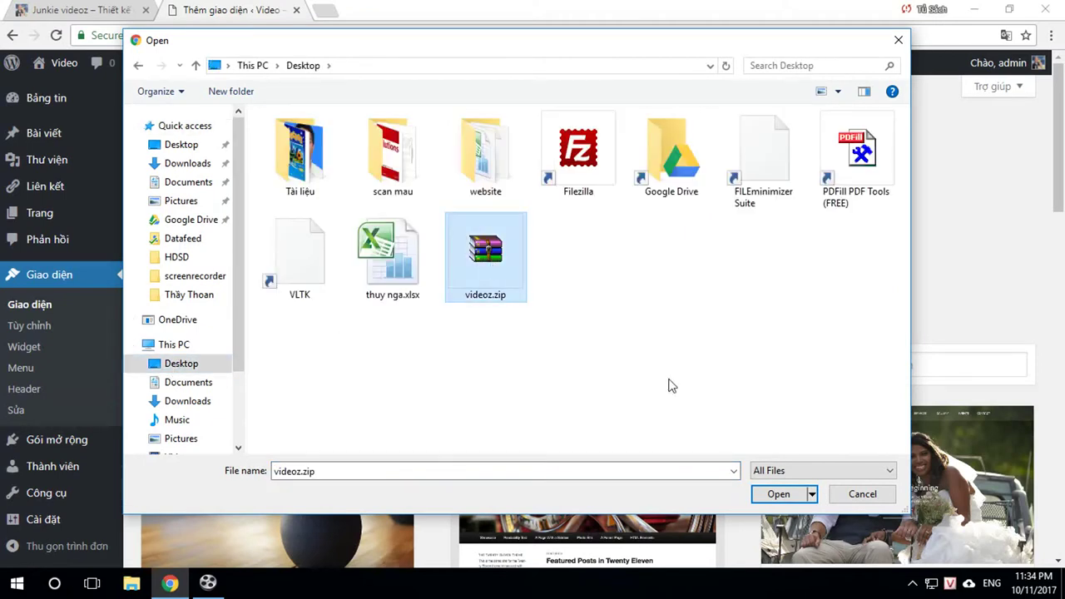
left_click(774, 494)
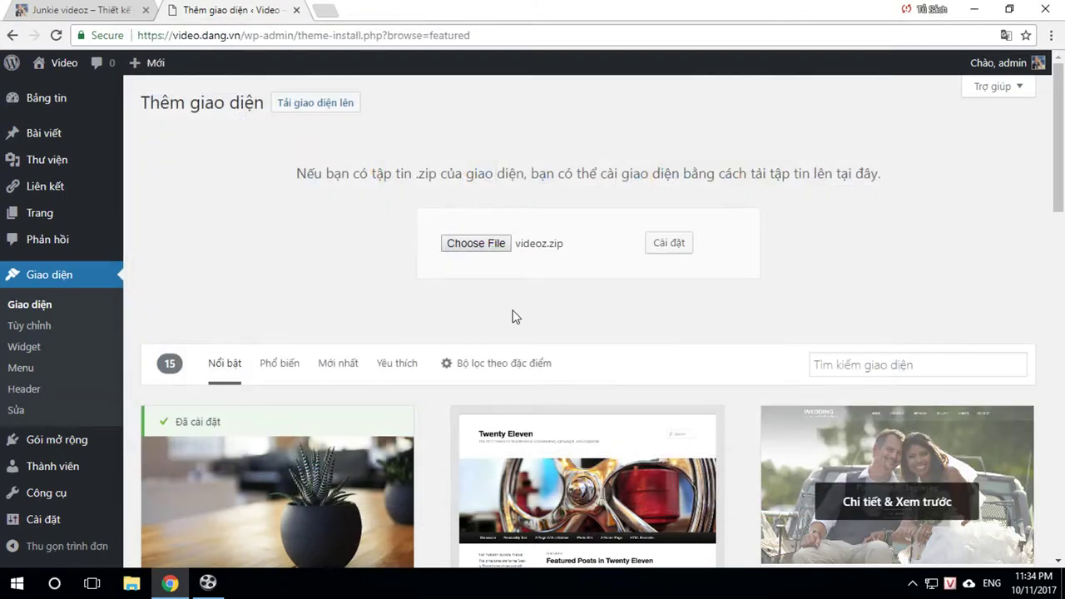
left_click(670, 246)
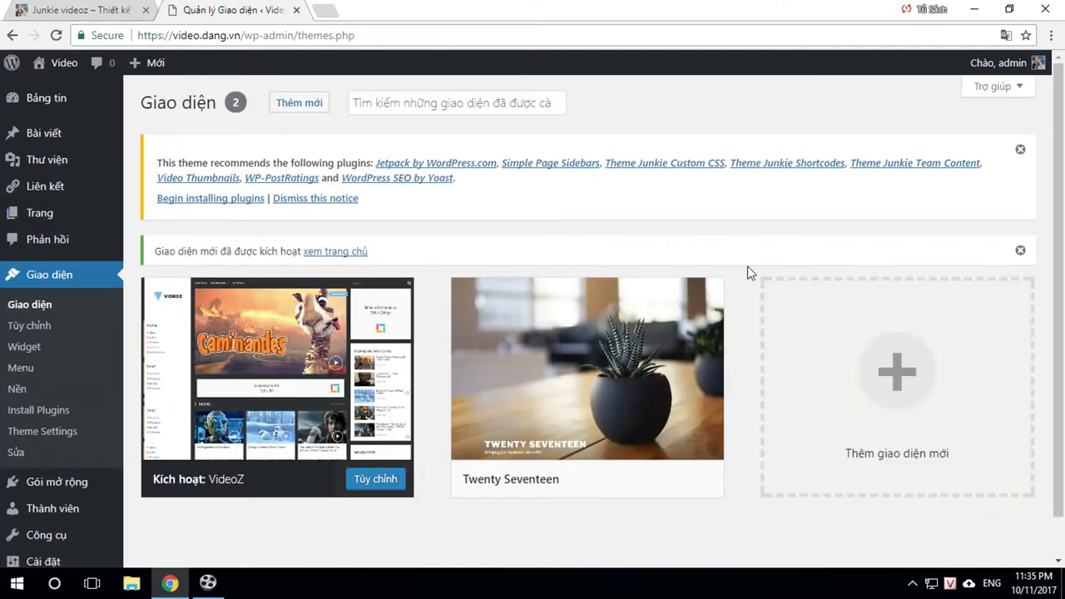
- Delete the Twenty Seventeen theme from the site and dismiss the recommended plugins notice
left_click(555, 313)
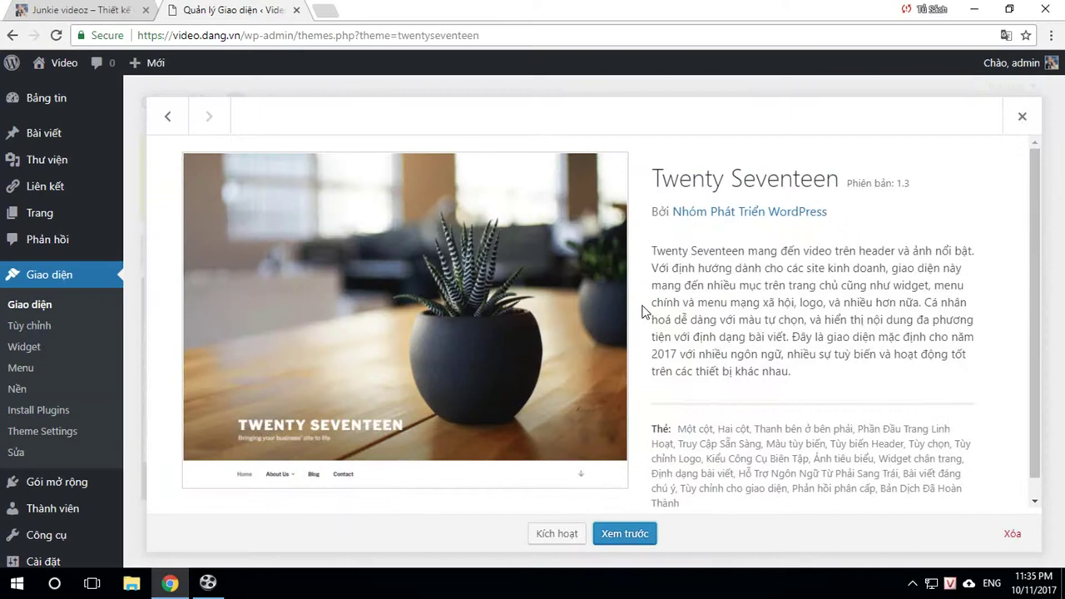
left_click(1012, 534)
left_click(595, 143)
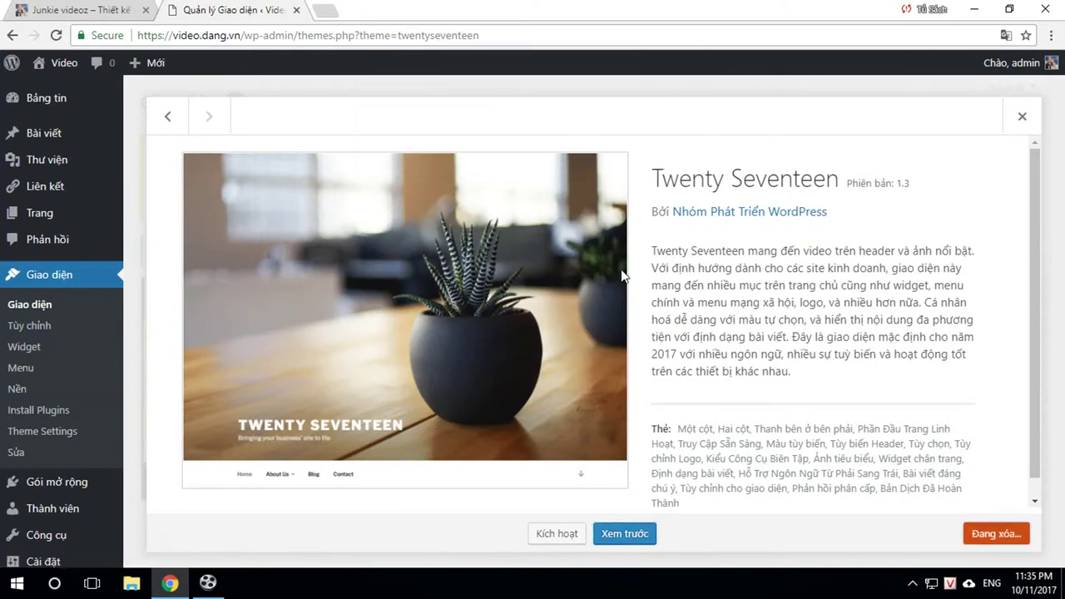
scroll(843, 336, "up", 3)
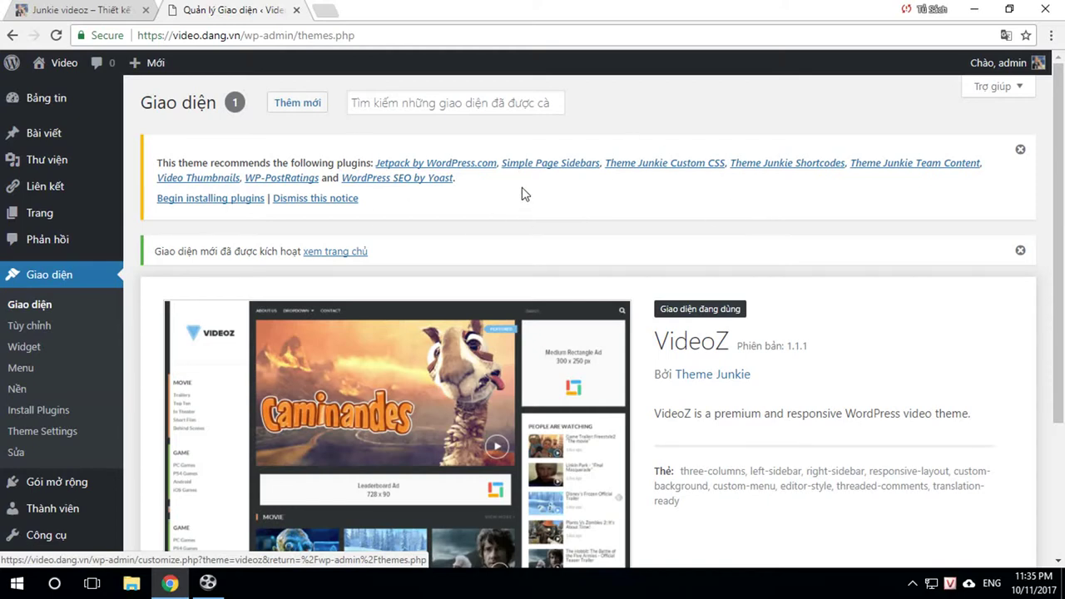
left_click(1021, 150)
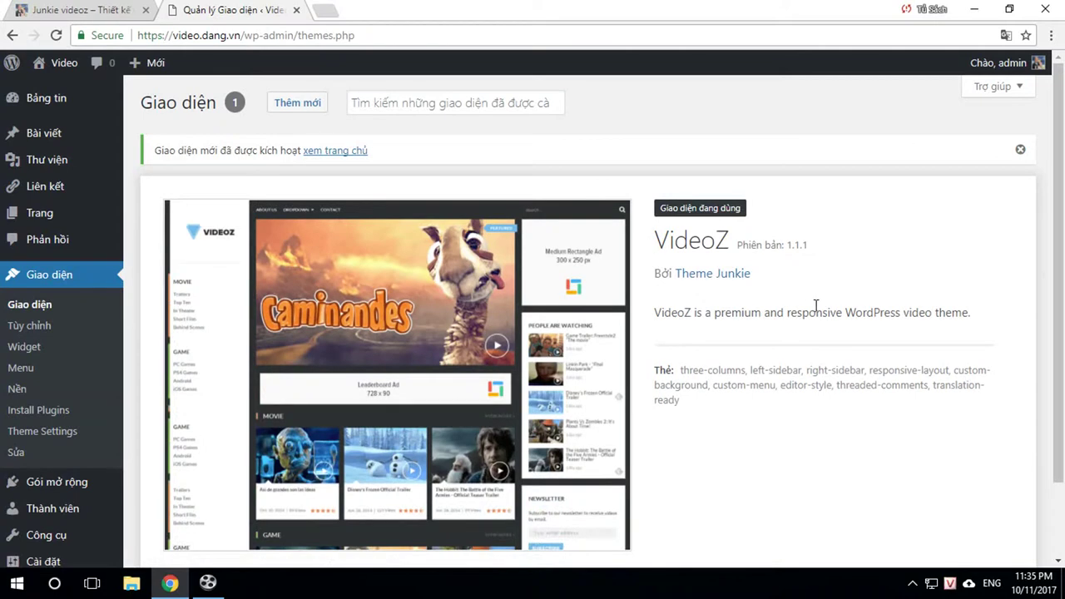
- Dismiss the theme activation notice, then examine the site's front page, closing the leftover Junkie videoz tab
left_click(1021, 150)
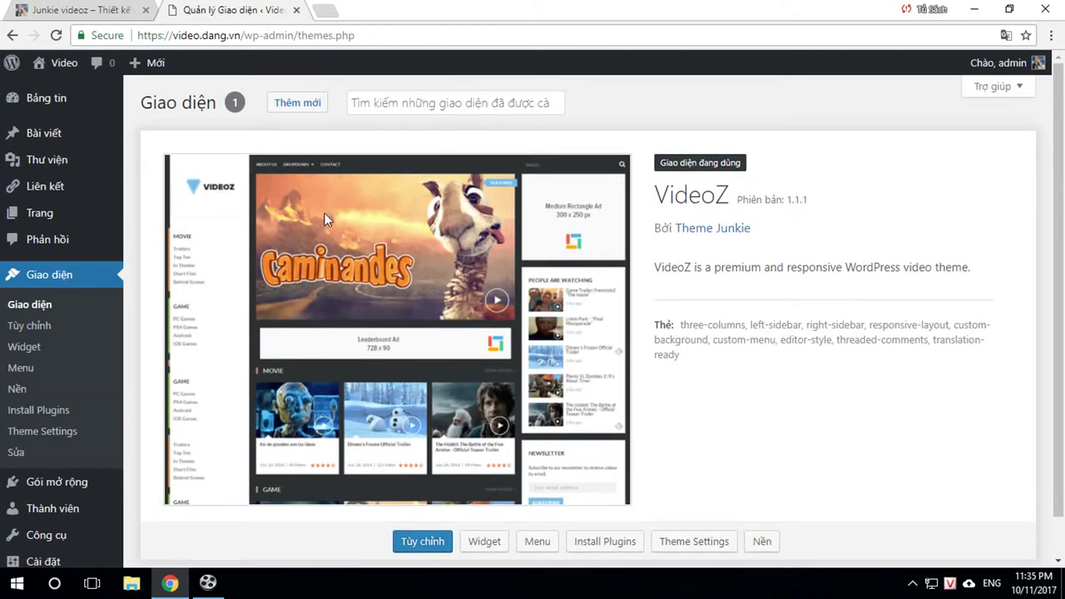
left_click(65, 65)
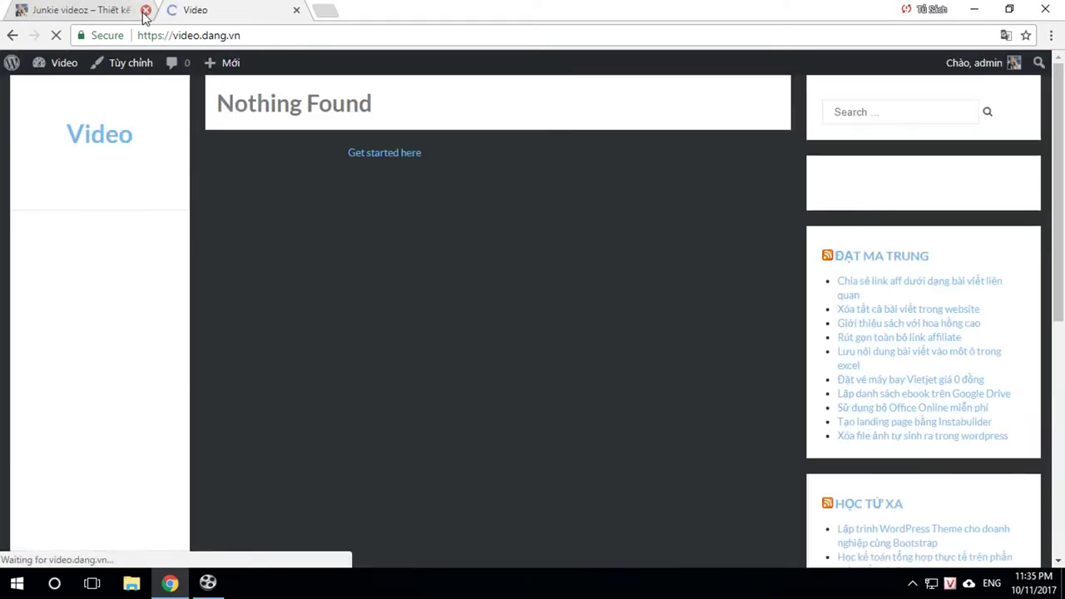
left_click(146, 10)
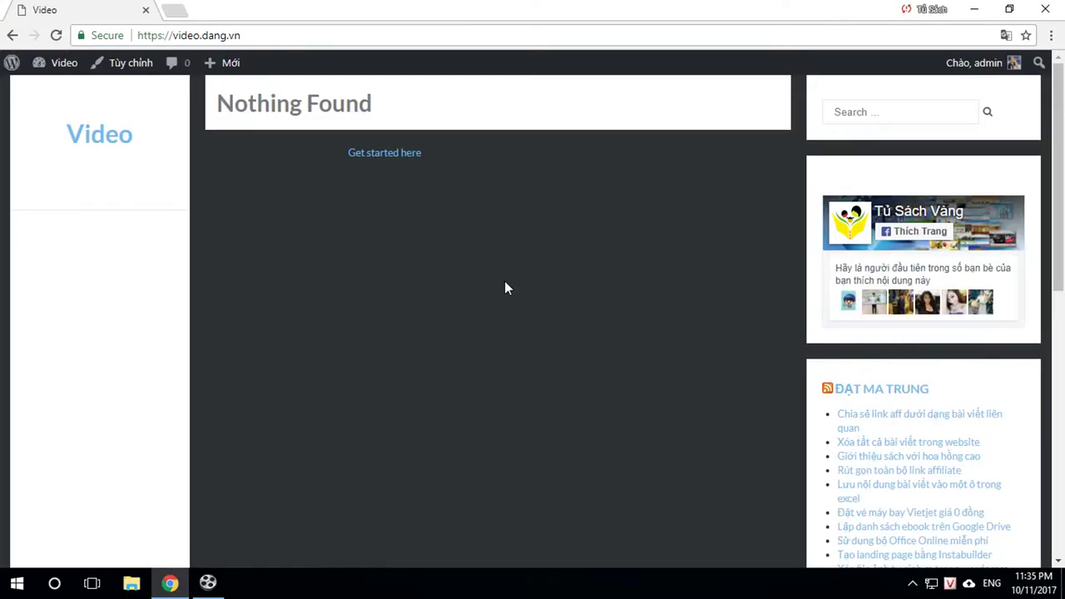
scroll(505, 281, "down", 2)
scroll(533, 320, "up", 2)
scroll(644, 233, "down", 5)
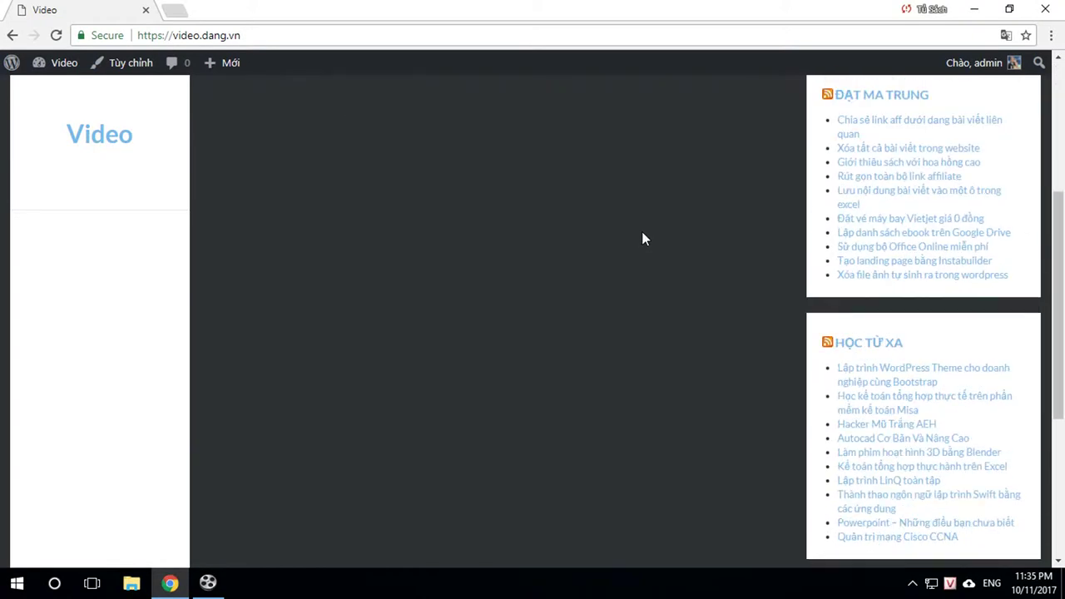
scroll(641, 231, "up", 3)
scroll(641, 231, "up", 3)
- Open the site's Widget page and delete the Tìm kiếm and Văn bản widgets from the Primary Sidebar
mouse_move(67, 67)
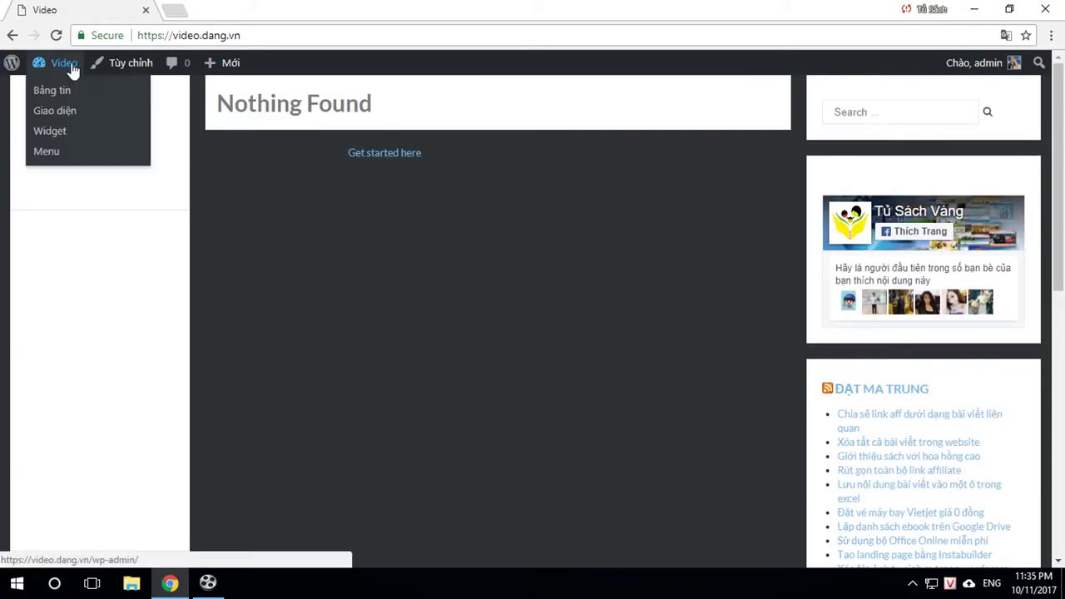
left_click(50, 134)
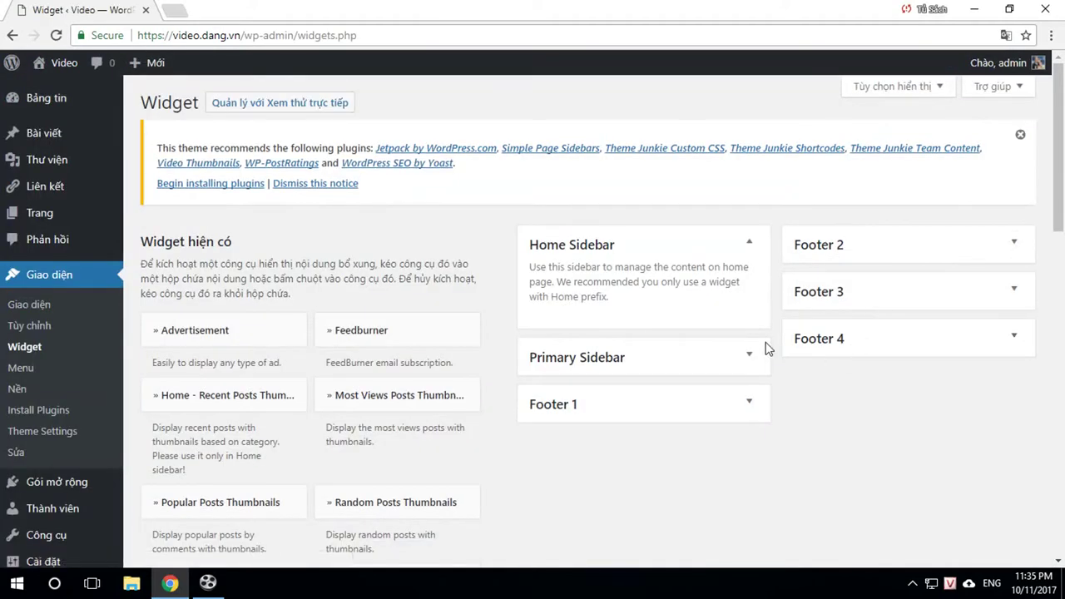
left_click(750, 362)
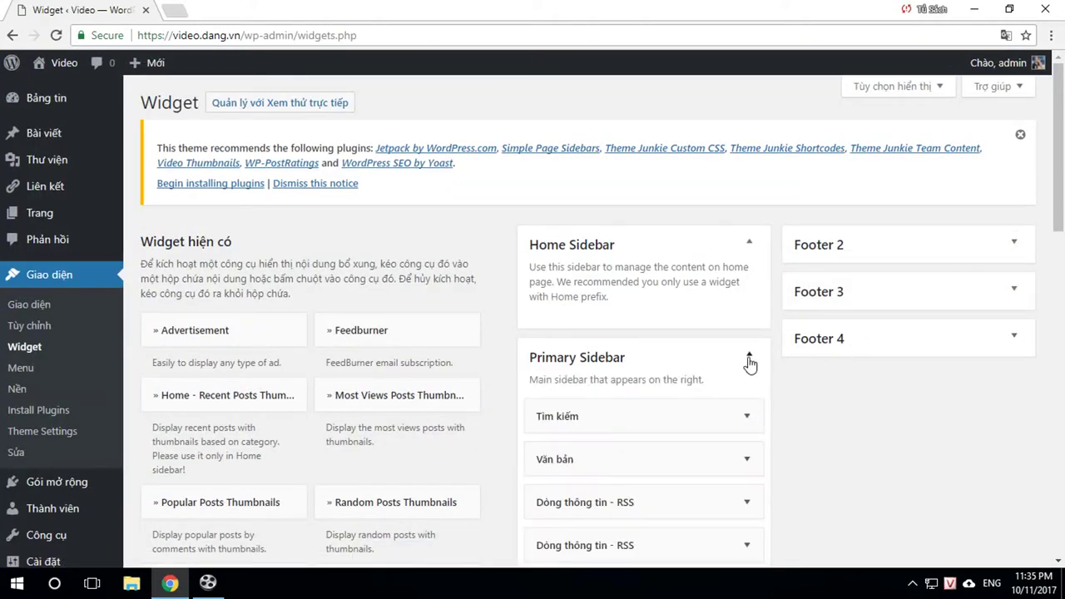
left_click(747, 415)
left_click(545, 501)
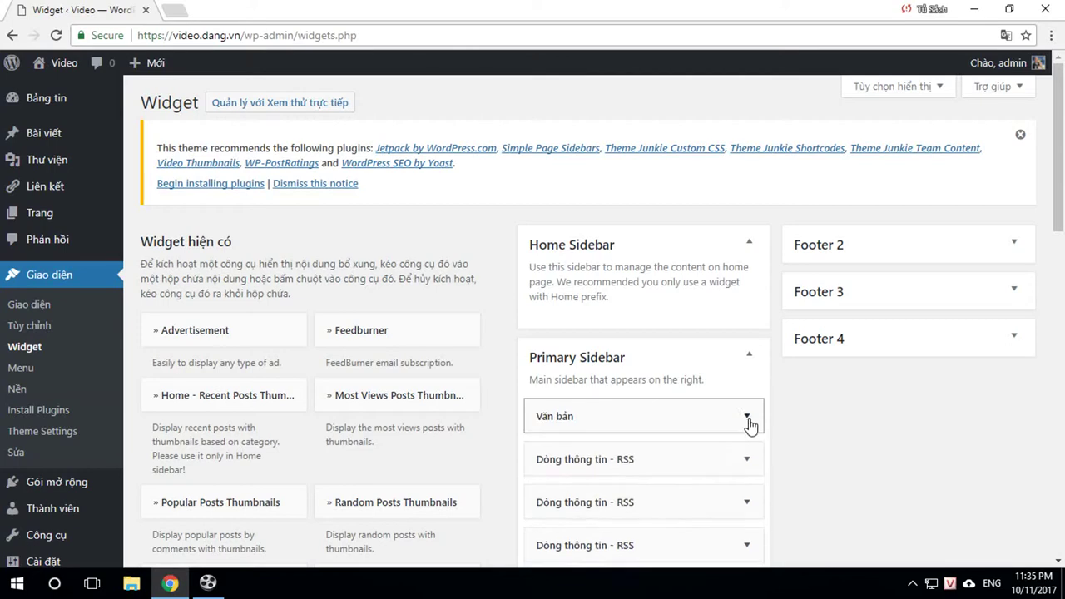
left_click(748, 416)
scroll(549, 487, "down", 3)
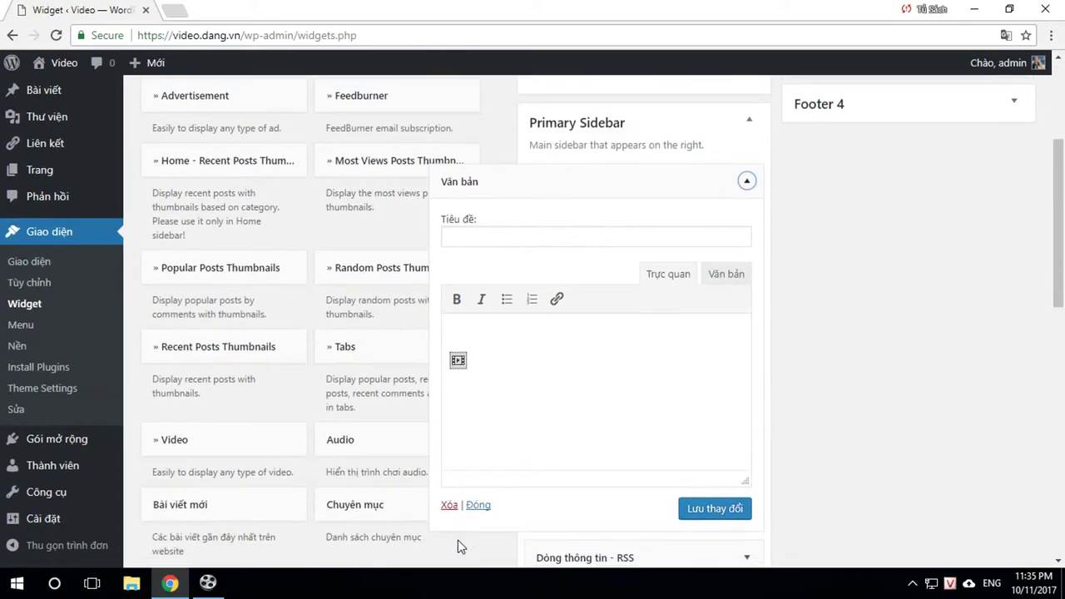
left_click(450, 505)
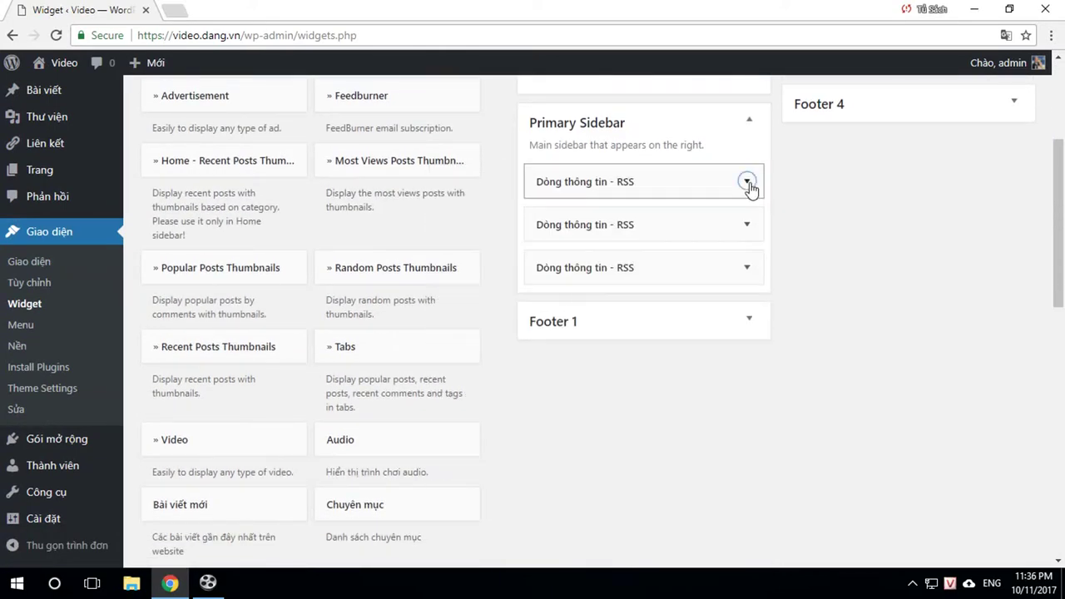
- Delete all three Dòng thông tin - RSS widgets from the Primary Sidebar and view the site's front page
left_click(748, 182)
left_click(450, 426)
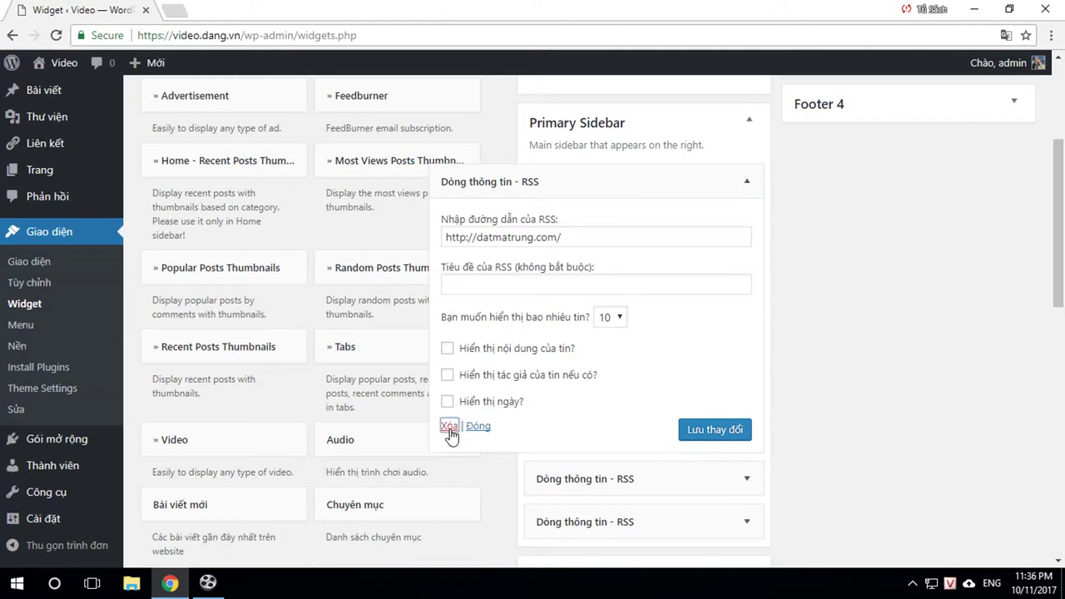
left_click(747, 182)
left_click(448, 427)
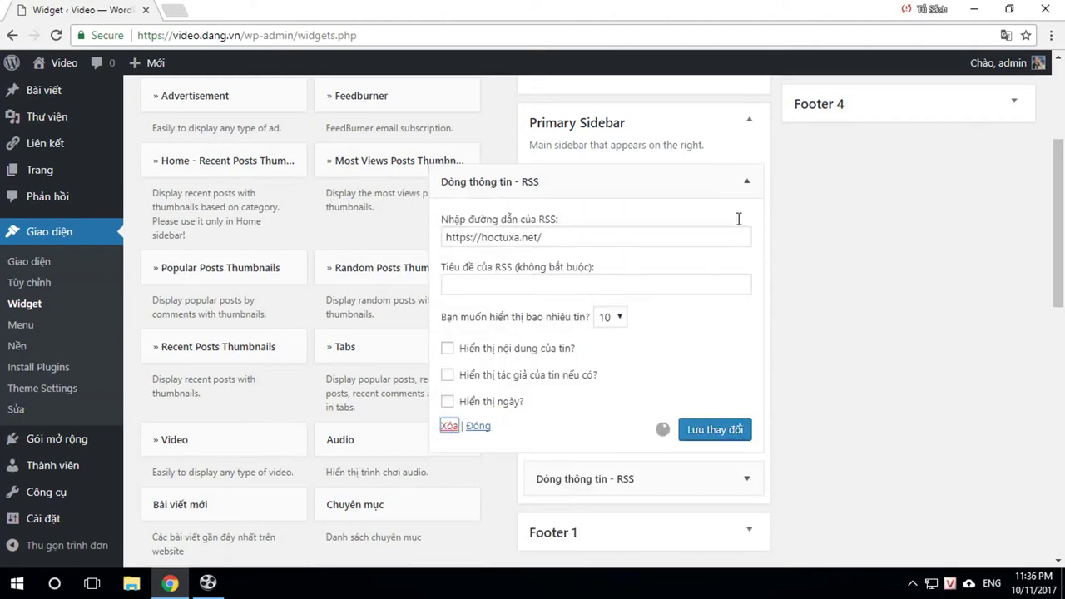
left_click(746, 181)
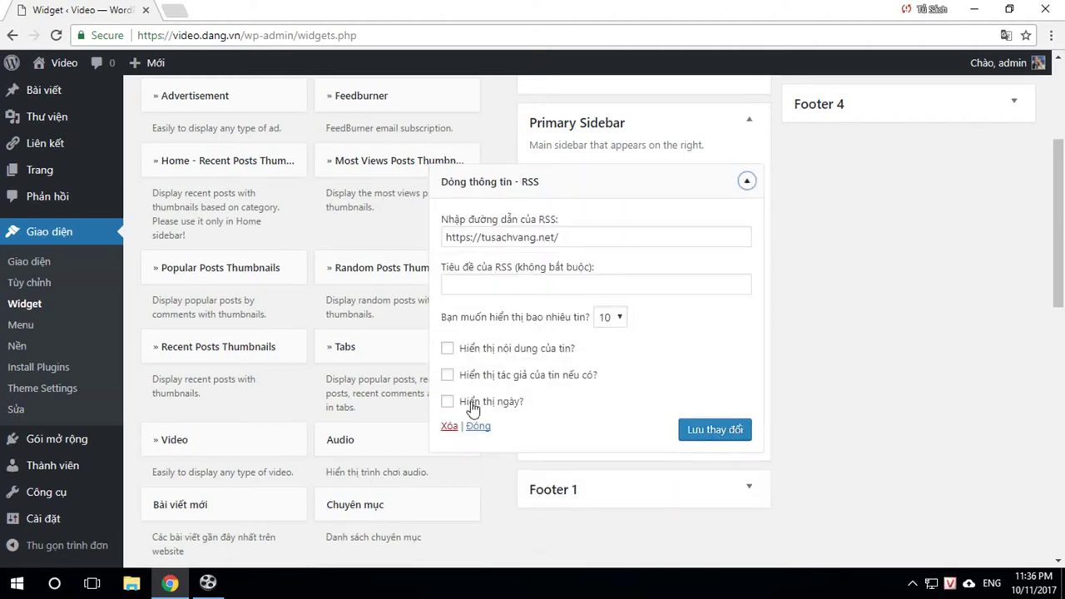
left_click(449, 426)
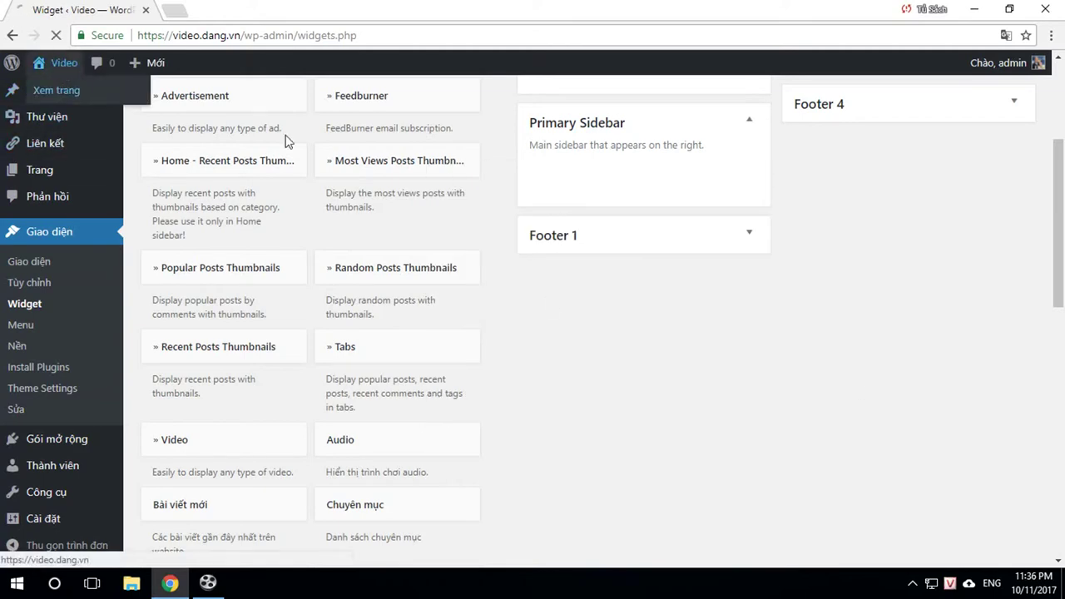
left_click(77, 73)
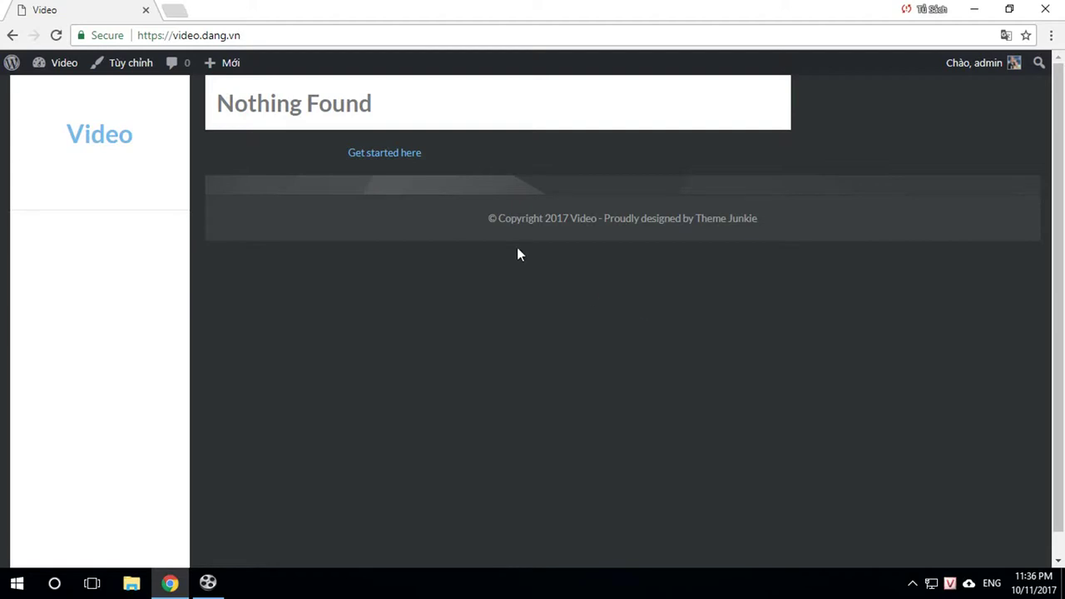
- Open YouTube in a new tab and go to the Thuy Nga channel at youtube.com/thuynga
left_click(175, 12)
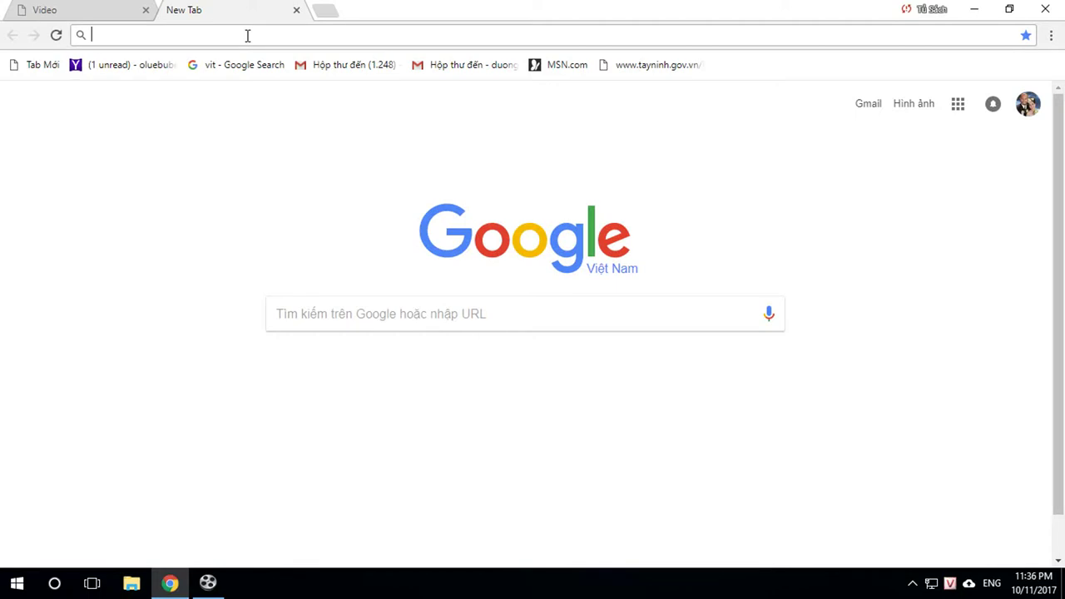
type("y")
left_click(174, 70)
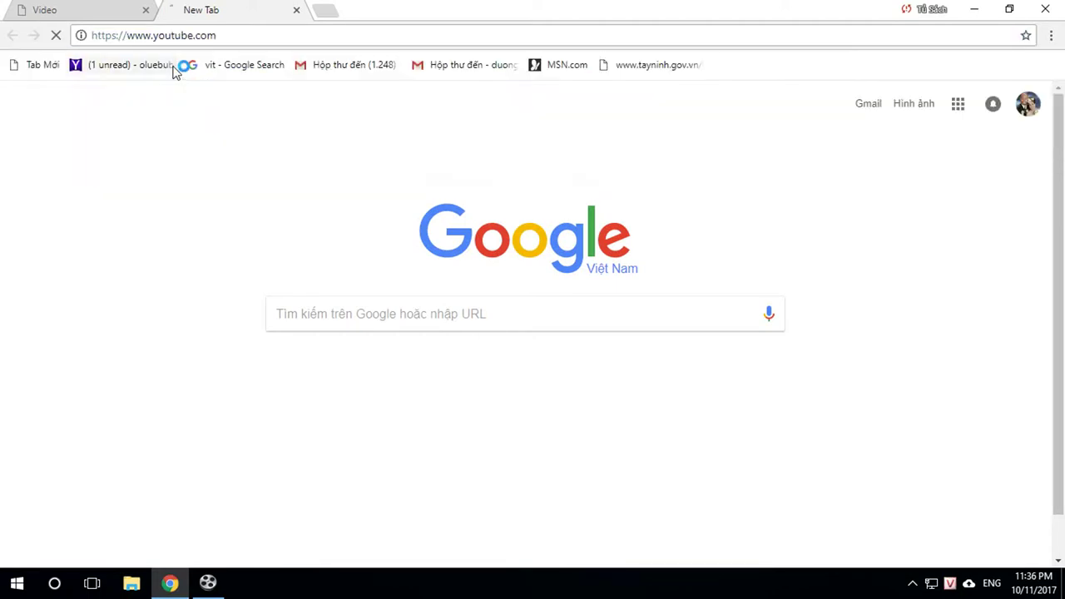
left_click(297, 35)
left_click(307, 35)
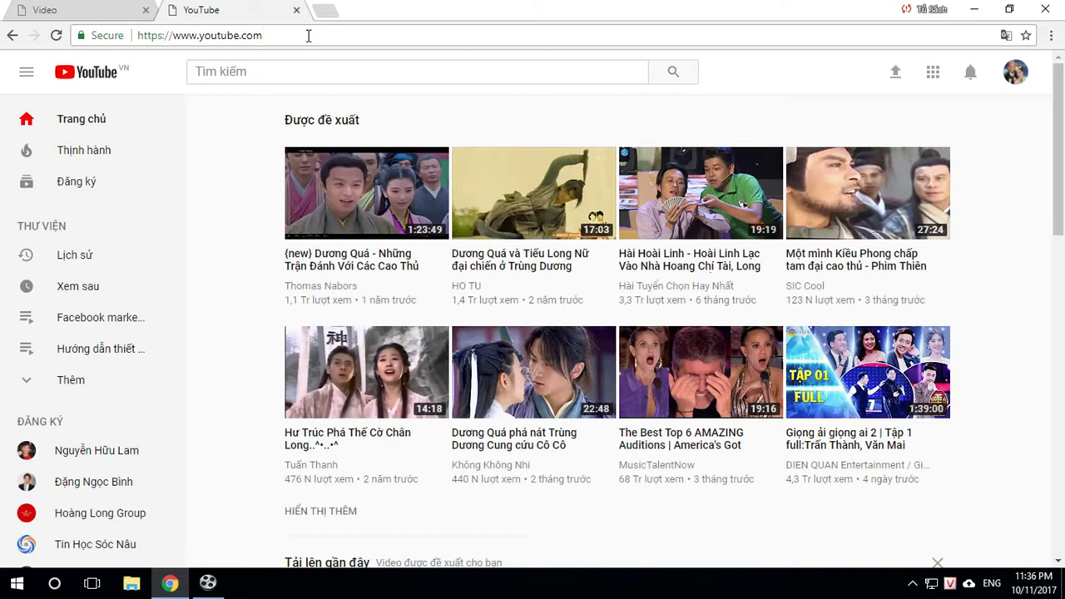
left_click(261, 70)
left_click(301, 36)
left_click(321, 36)
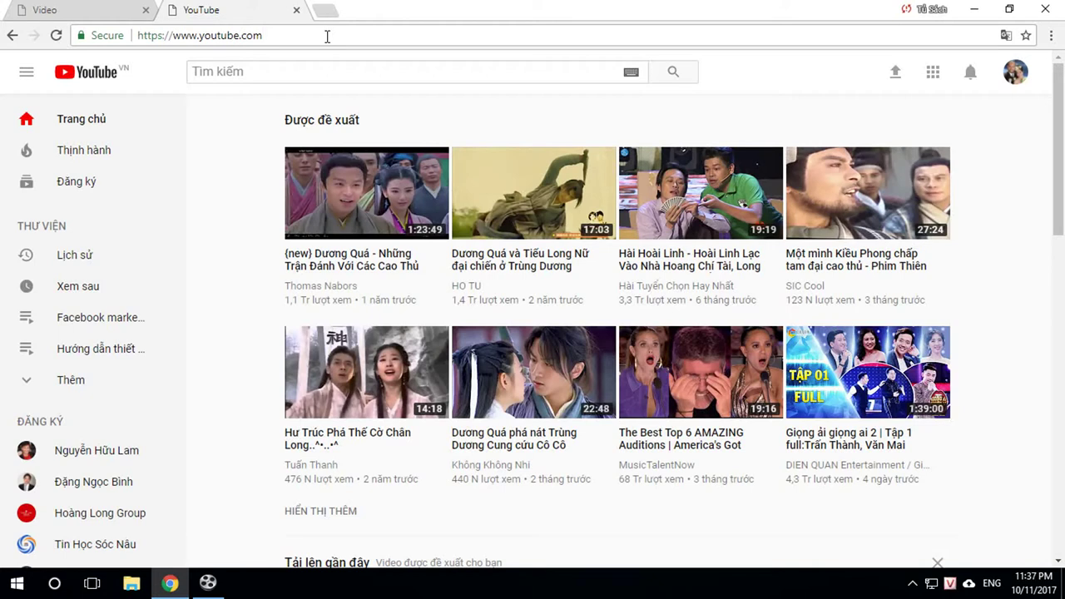
type("/")
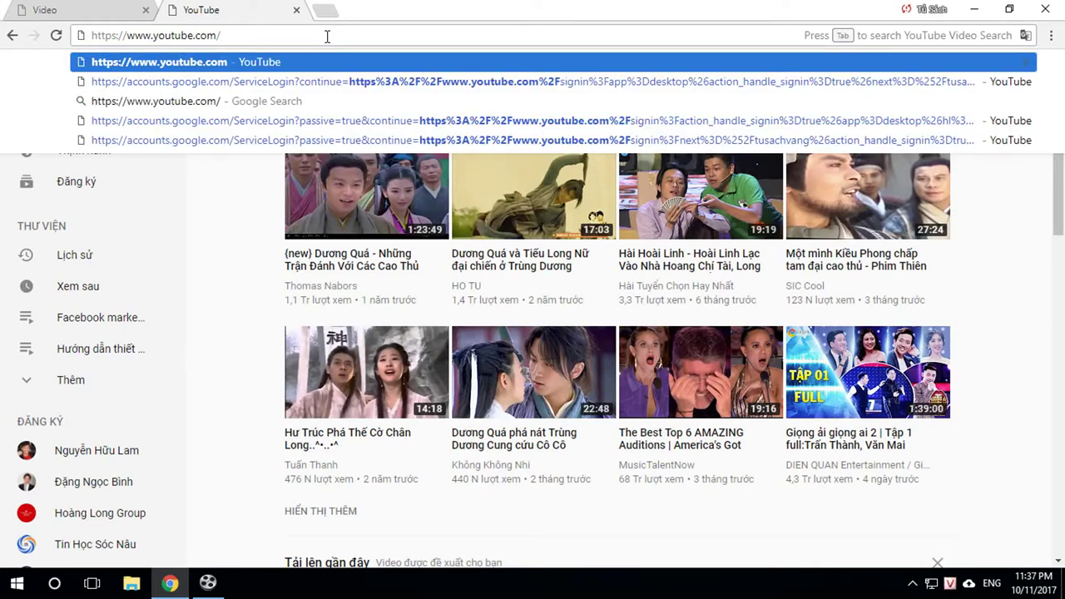
type("thuy")
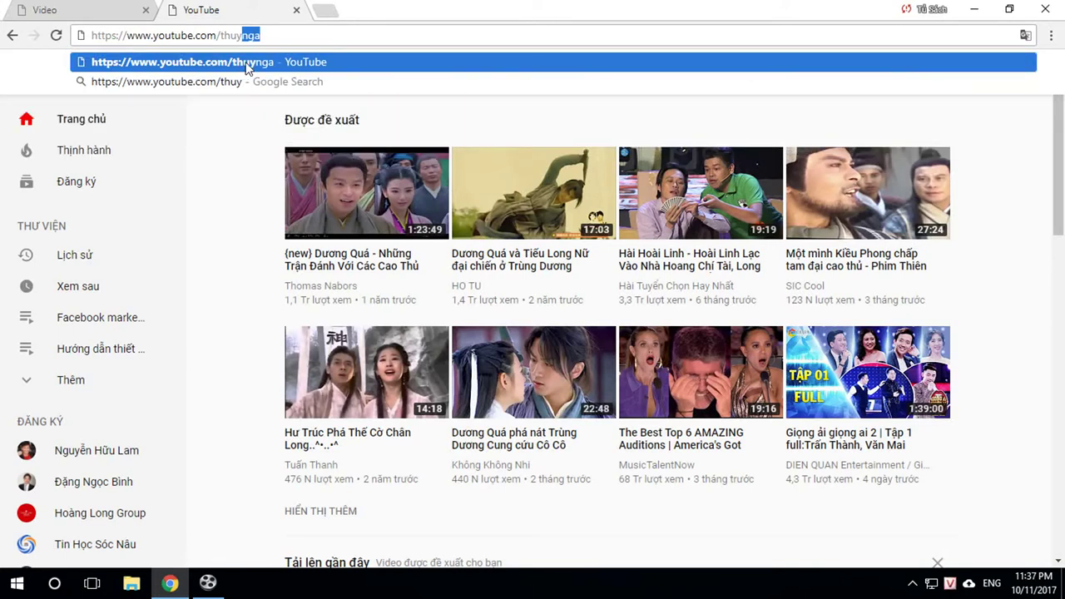
left_click(240, 66)
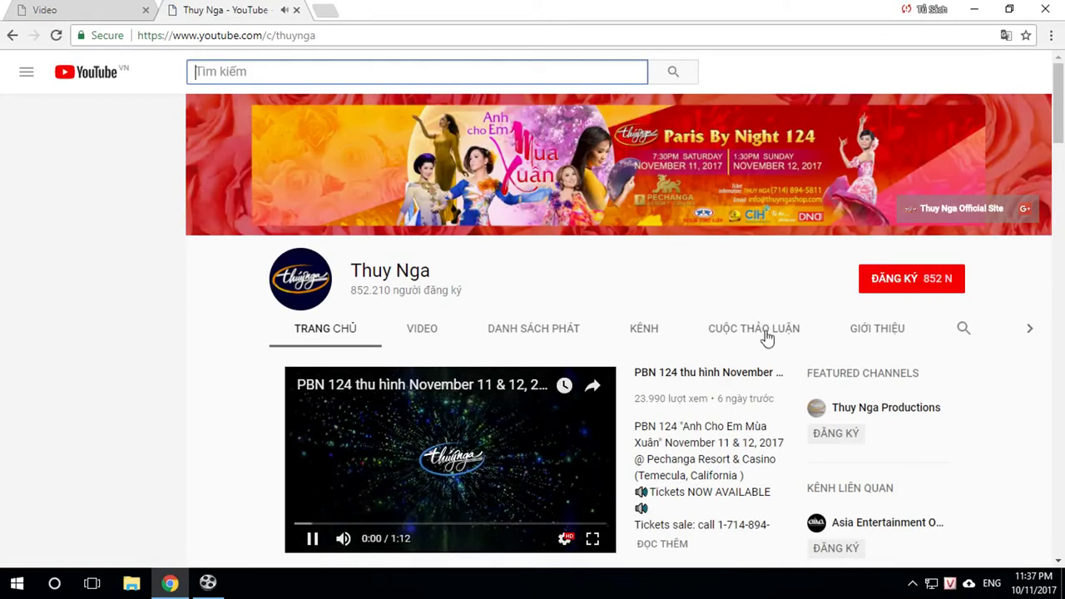
- Examine the Thuy Nga channel's uploaded videos and its description, details and links
left_click(870, 330)
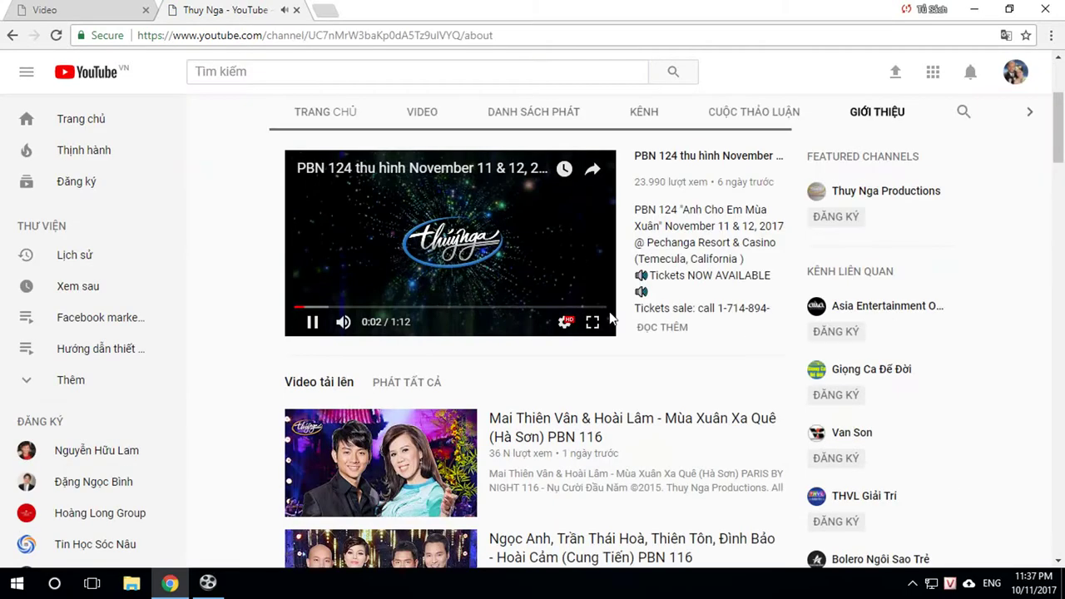
left_click(422, 113)
scroll(749, 391, "down", 2)
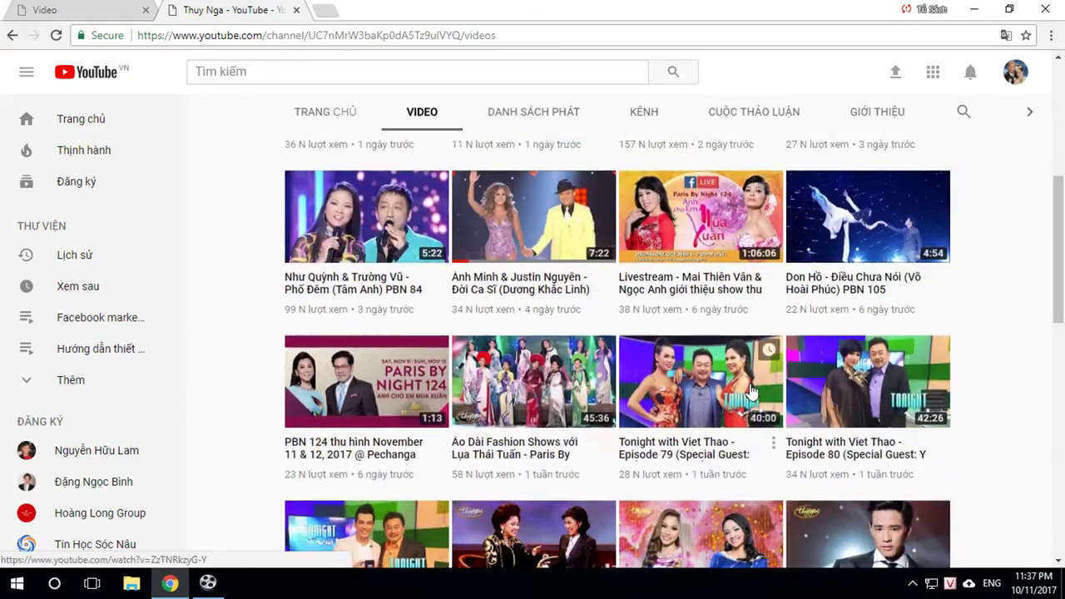
scroll(750, 392, "down", 10)
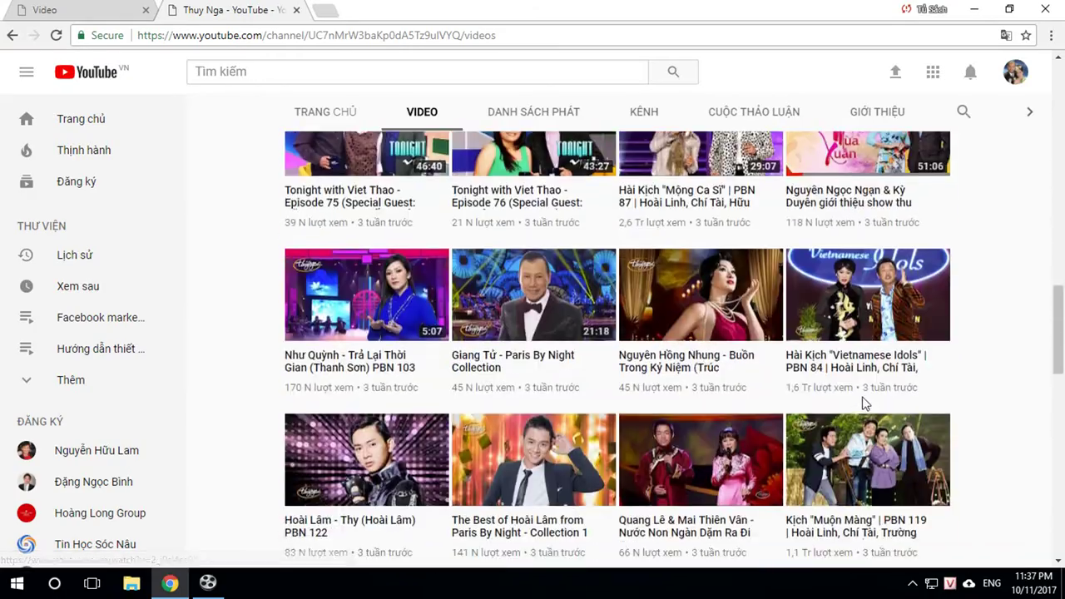
scroll(916, 321, "up", 10)
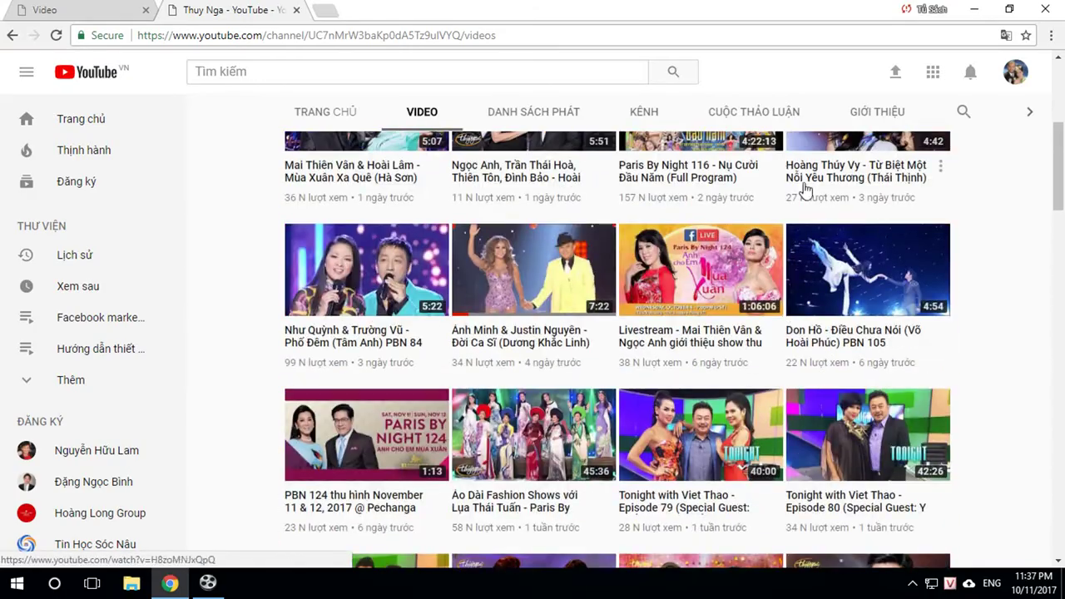
scroll(899, 143, "up", 2)
left_click(885, 140)
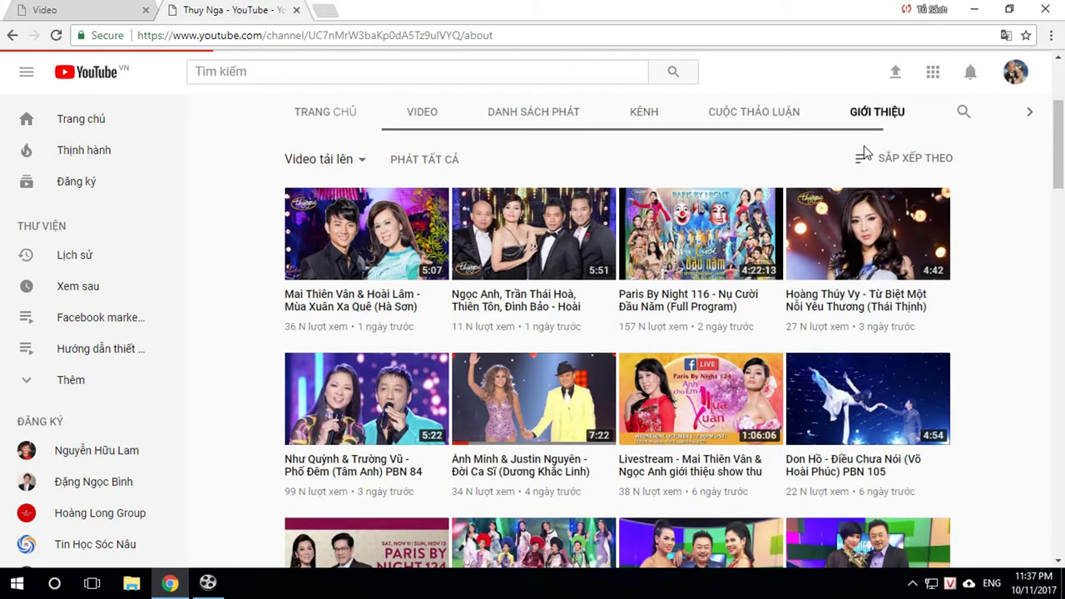
scroll(963, 322, "down", 2)
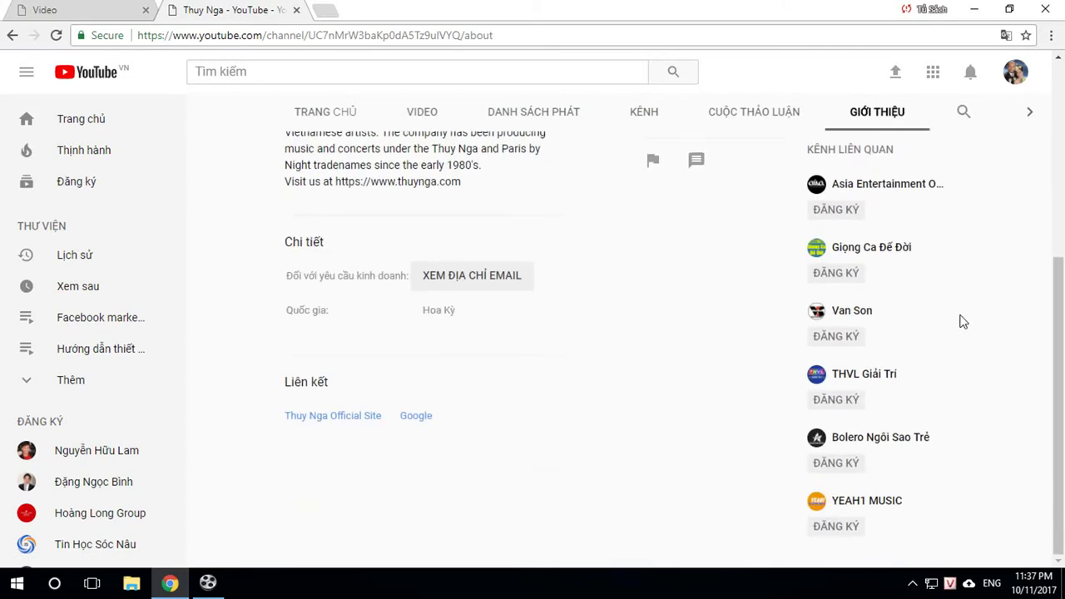
scroll(475, 248, "up", 4)
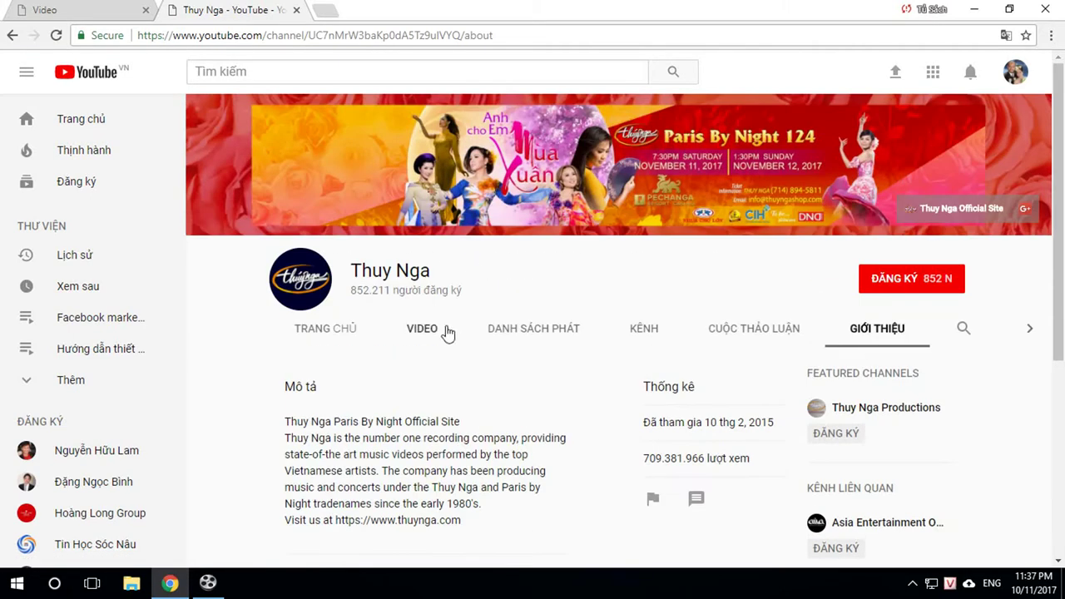
- Check the channel's featured channels, pause the trailer on its home page and look through the Paris By Night video sections
left_click(637, 333)
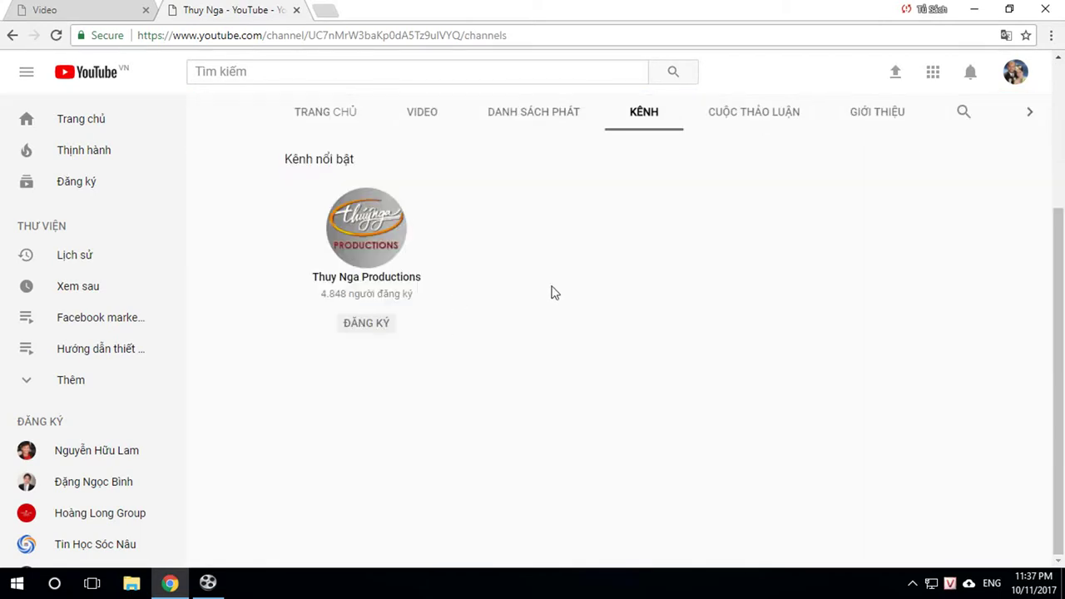
left_click(303, 114)
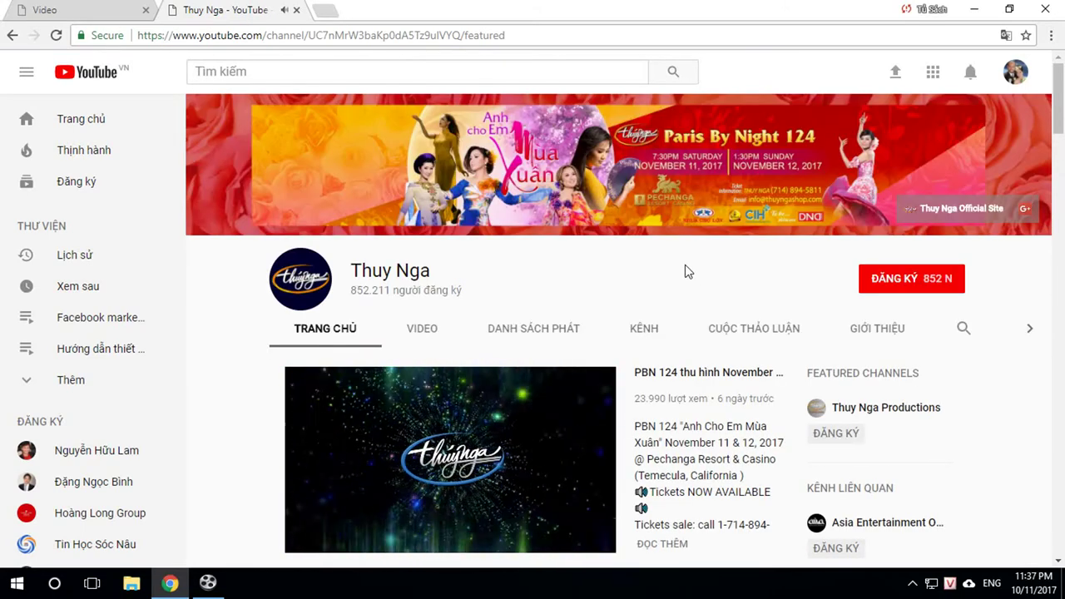
left_click(511, 434)
scroll(1035, 452, "down", 3)
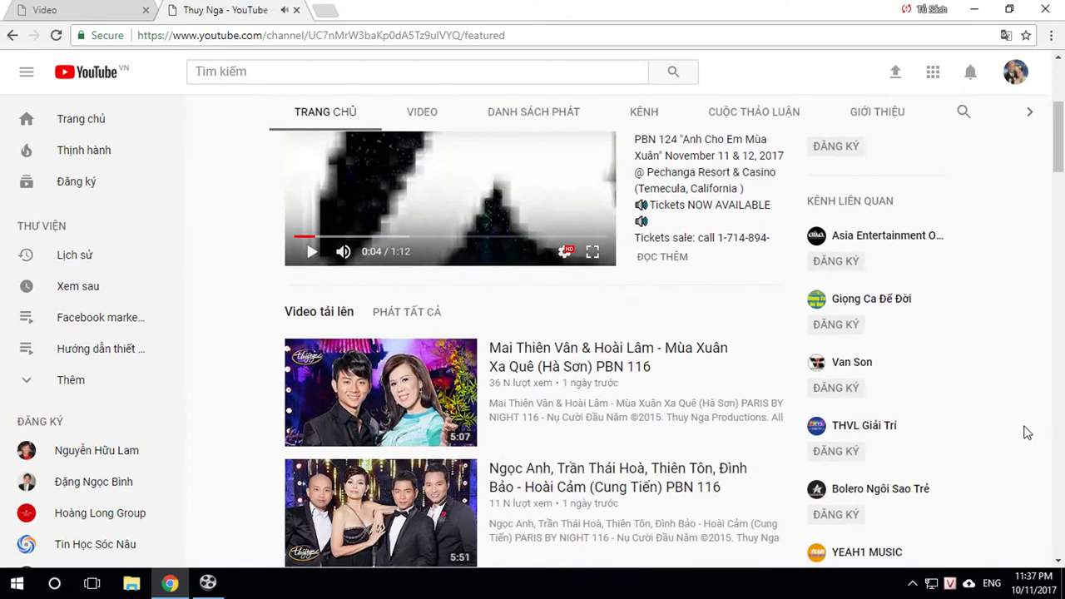
scroll(1028, 433, "down", 6)
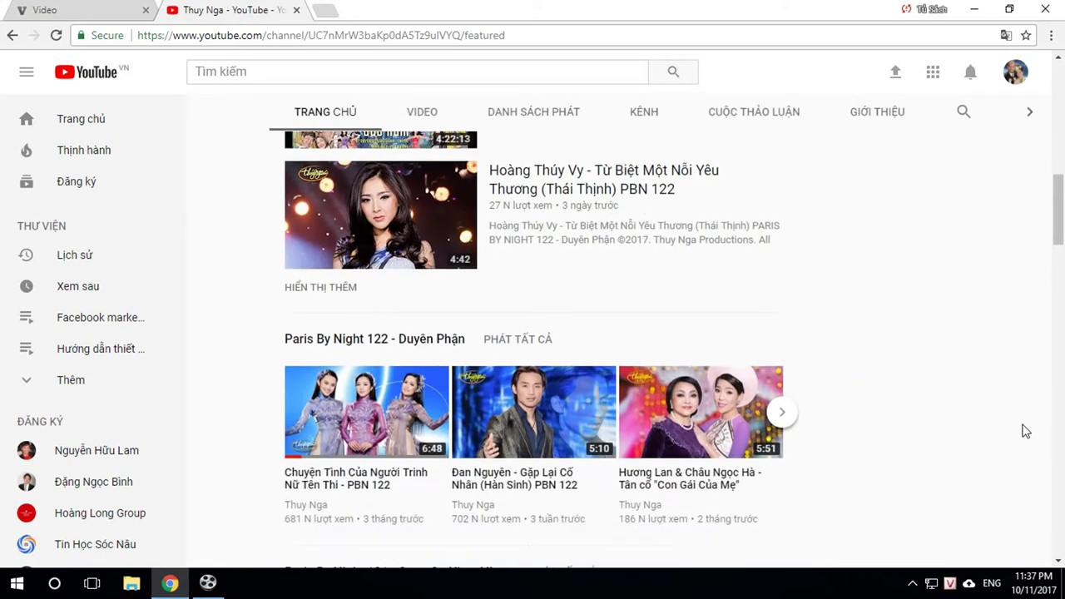
scroll(1026, 431, "down", 8)
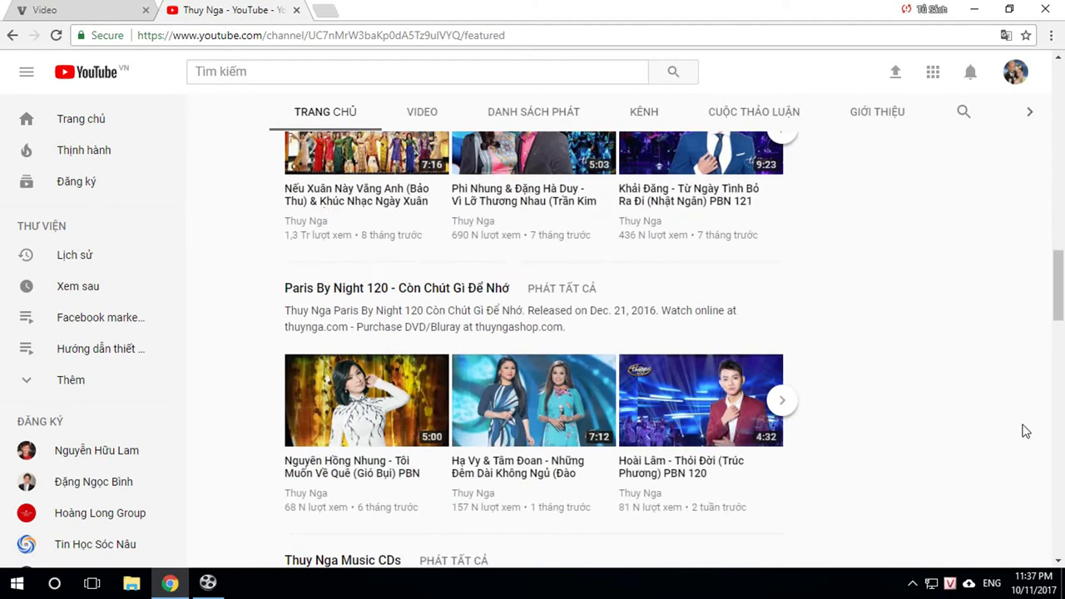
scroll(1023, 428, "up", 6)
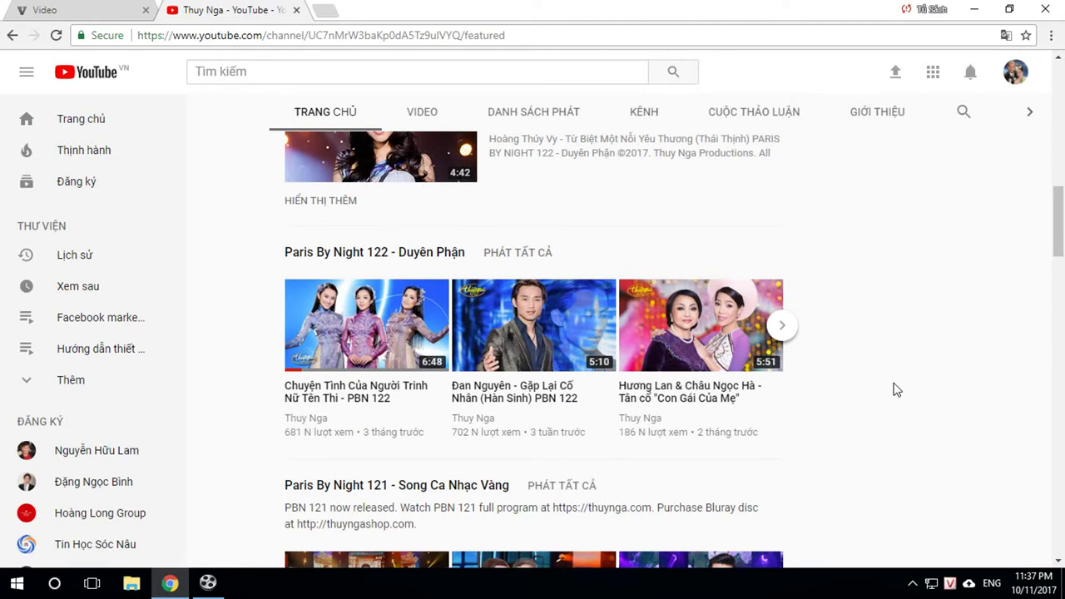
- Leave the Thuy Nga channel and go to the channel at youtube.com/tusachvang
scroll(683, 343, "up", 10)
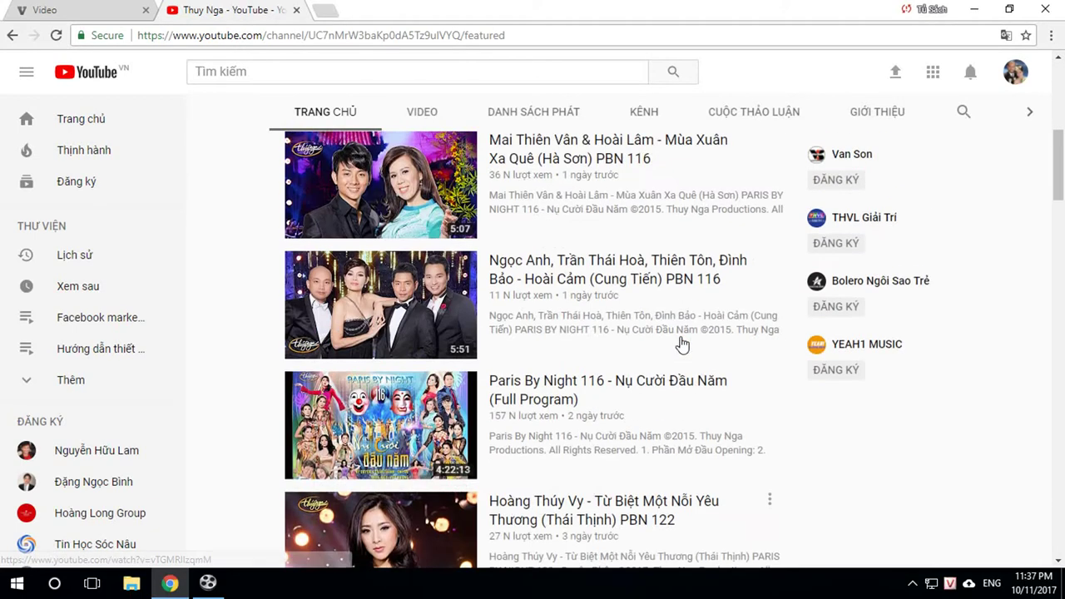
scroll(682, 343, "up", 3)
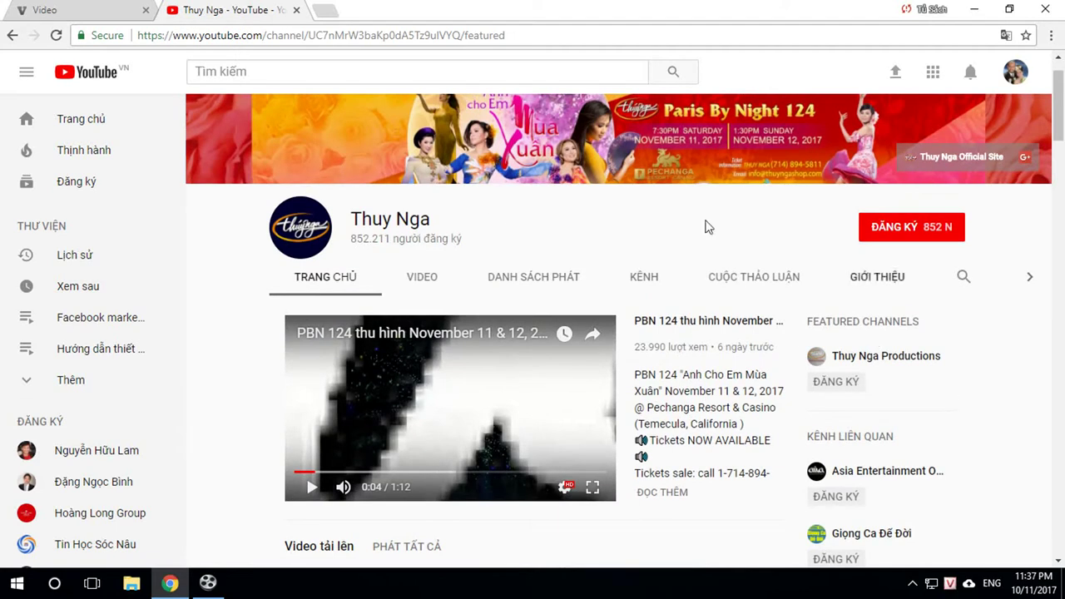
left_click(254, 72)
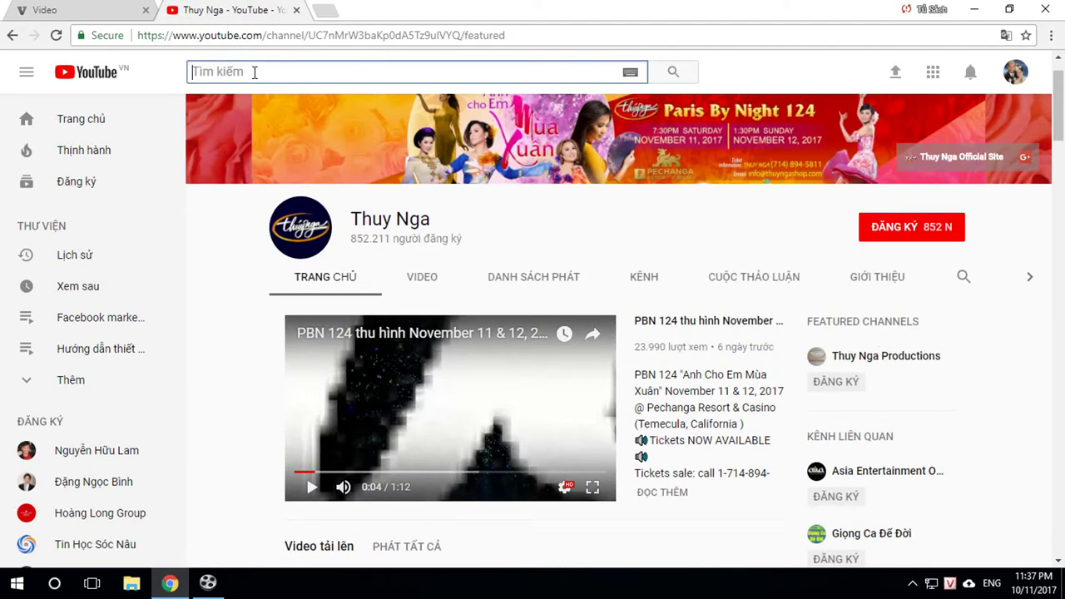
left_click_drag(269, 36, 523, 36)
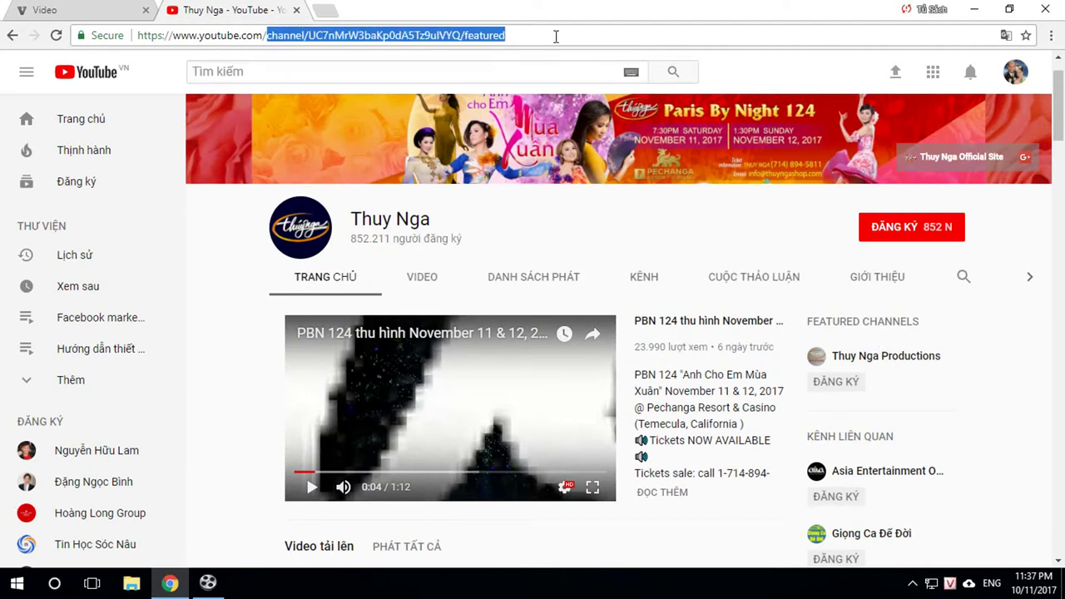
type("tube.com/tu")
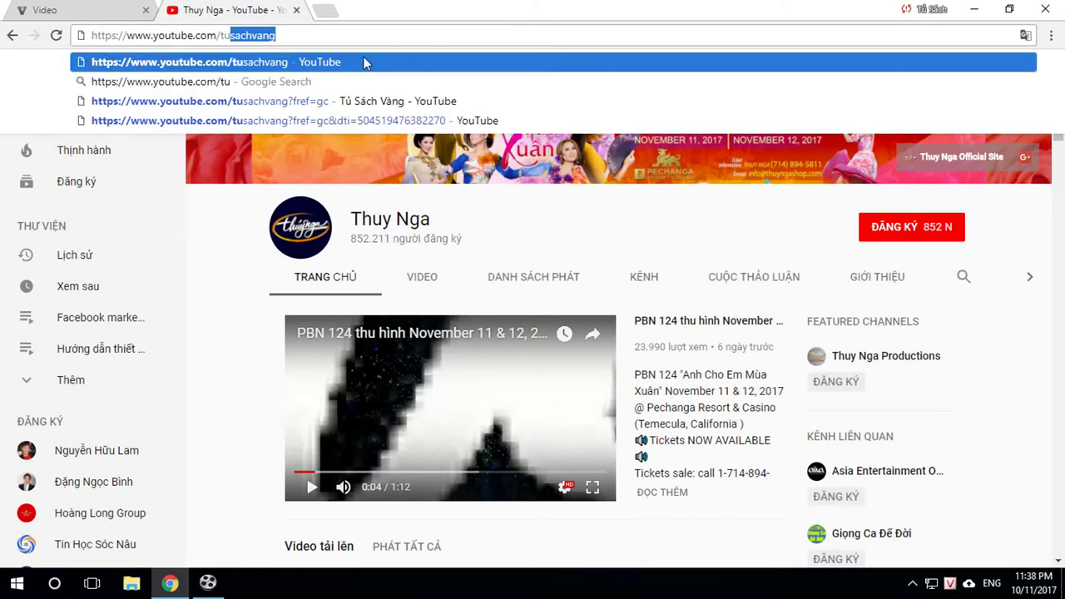
left_click(277, 63)
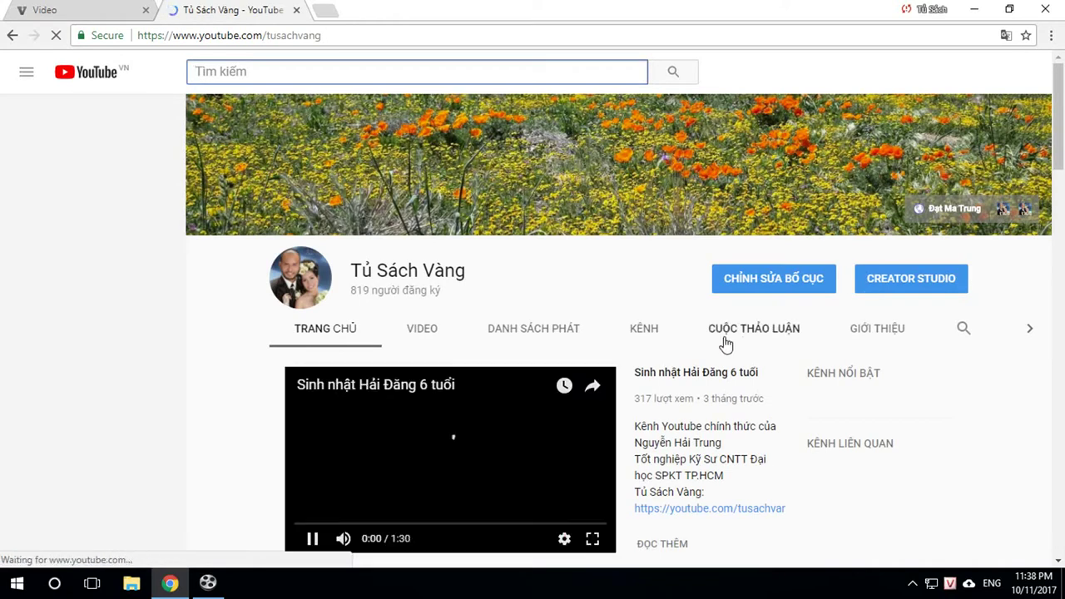
- Search within the Tủ Sách Vàng channel for "youtube", check the results and close the channel page
left_click(963, 330)
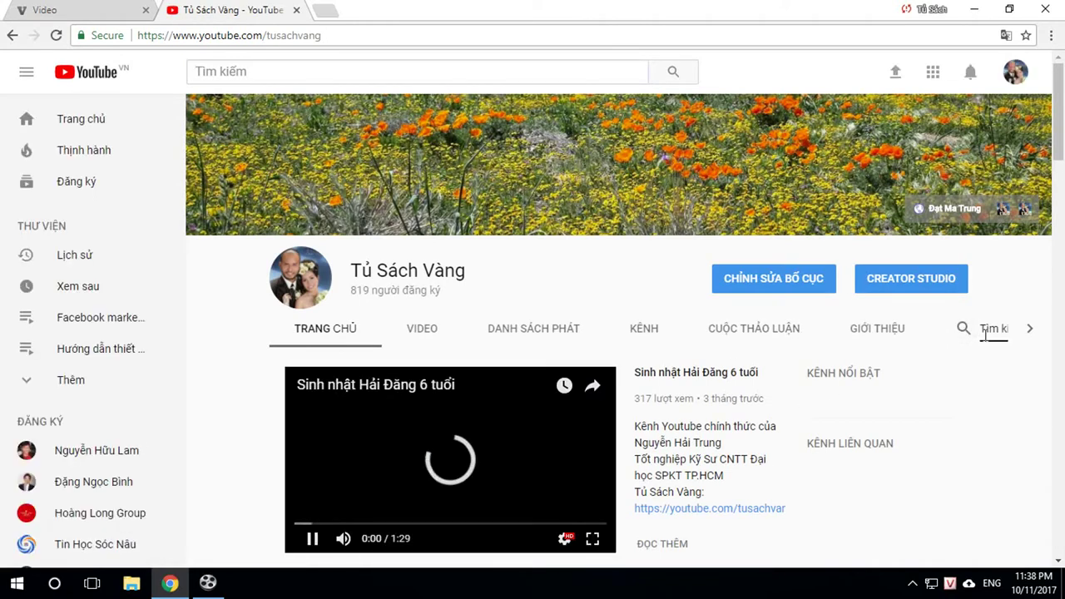
type("youtube")
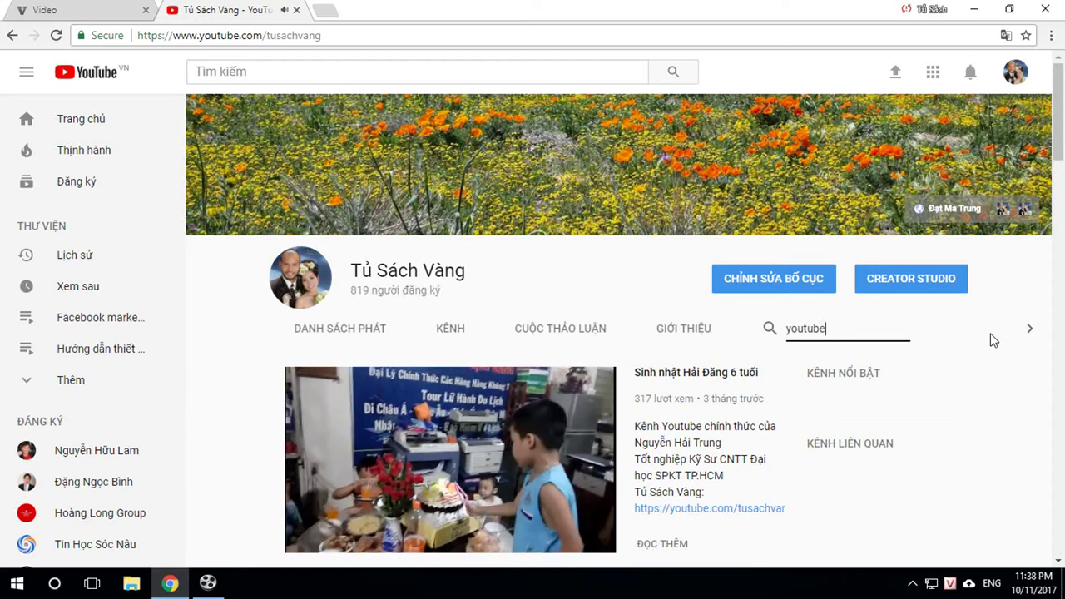
key("Return")
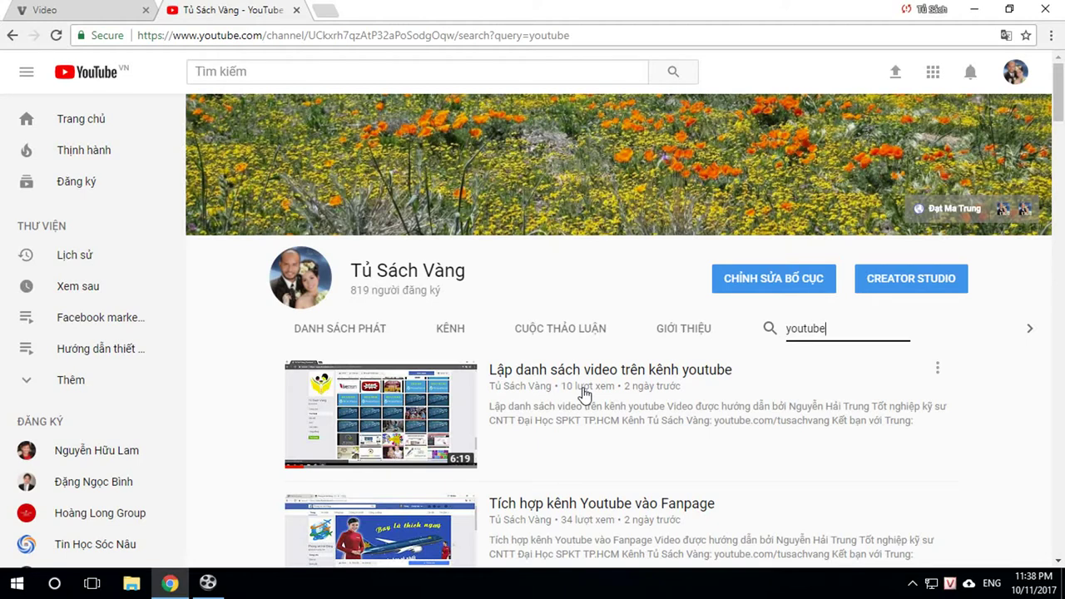
left_click(297, 10)
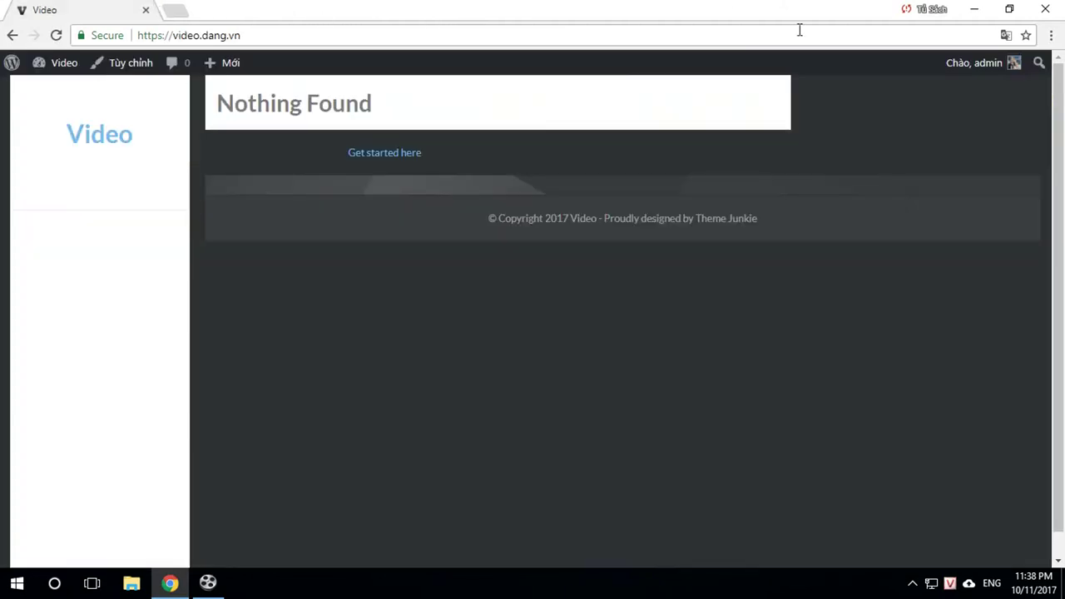
- Delete videoz.zip from the desktop
left_click(974, 9)
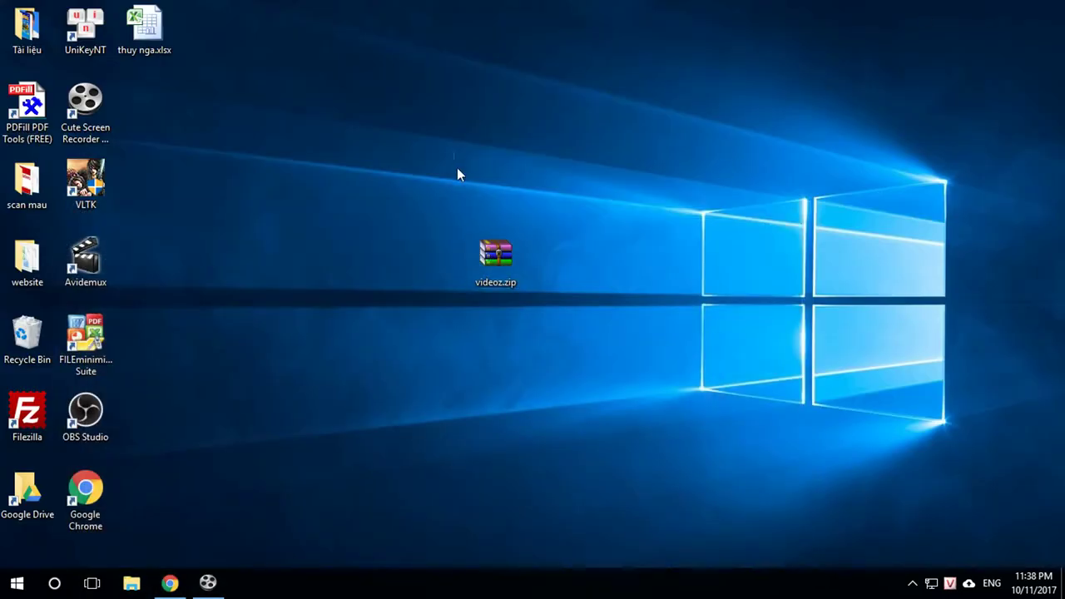
left_click_drag(455, 153, 610, 328)
key("Delete")
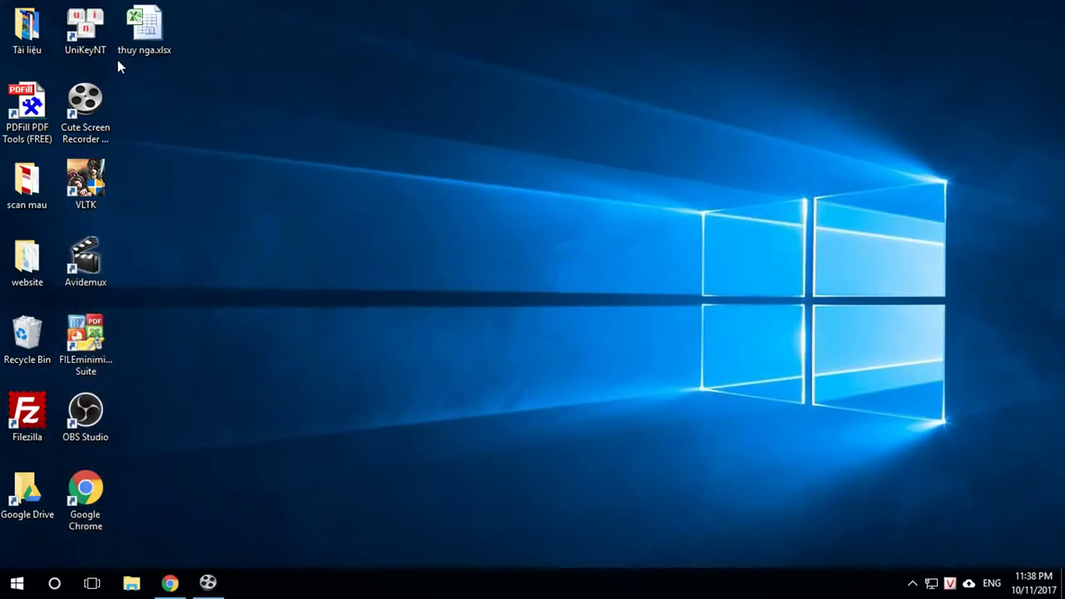
- Move thuy nga.xlsx to the middle of the desktop, open it in Excel and look over columns A and B
left_click_drag(172, 49, 439, 226)
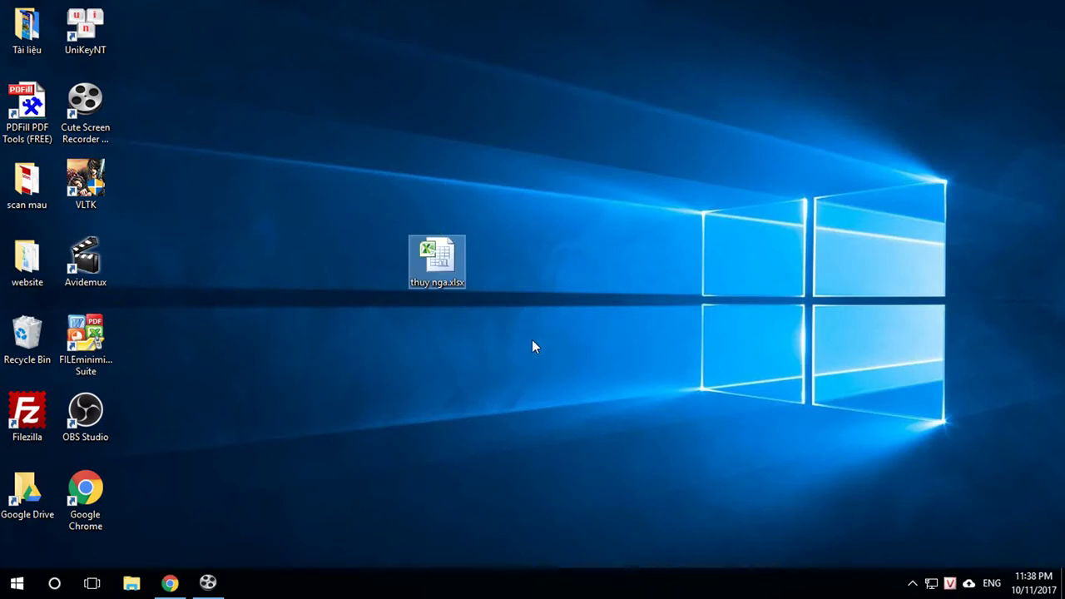
double_click(447, 265)
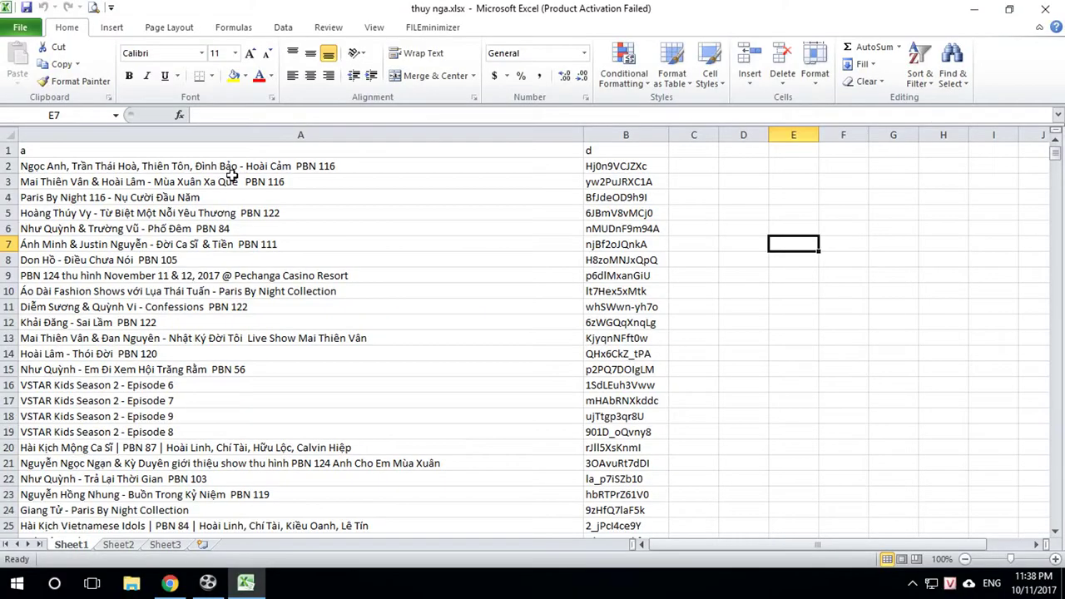
left_click(279, 139)
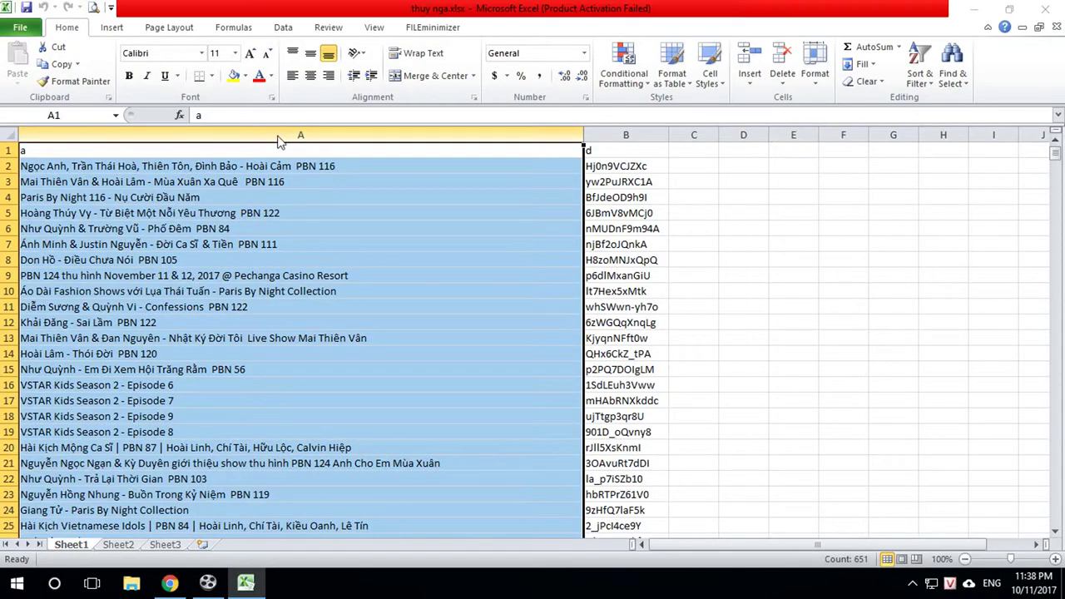
left_click(710, 118)
left_click(626, 133)
- Change the header in cell B1 to "b" and narrow column A to less than half its width
left_click(606, 148)
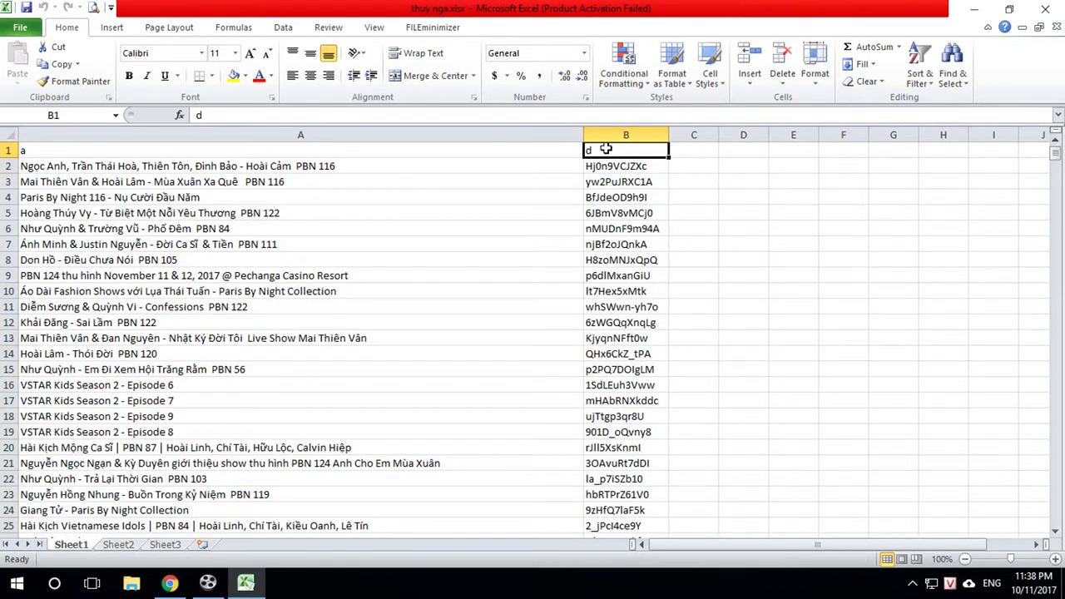
type("b")
left_click(785, 273)
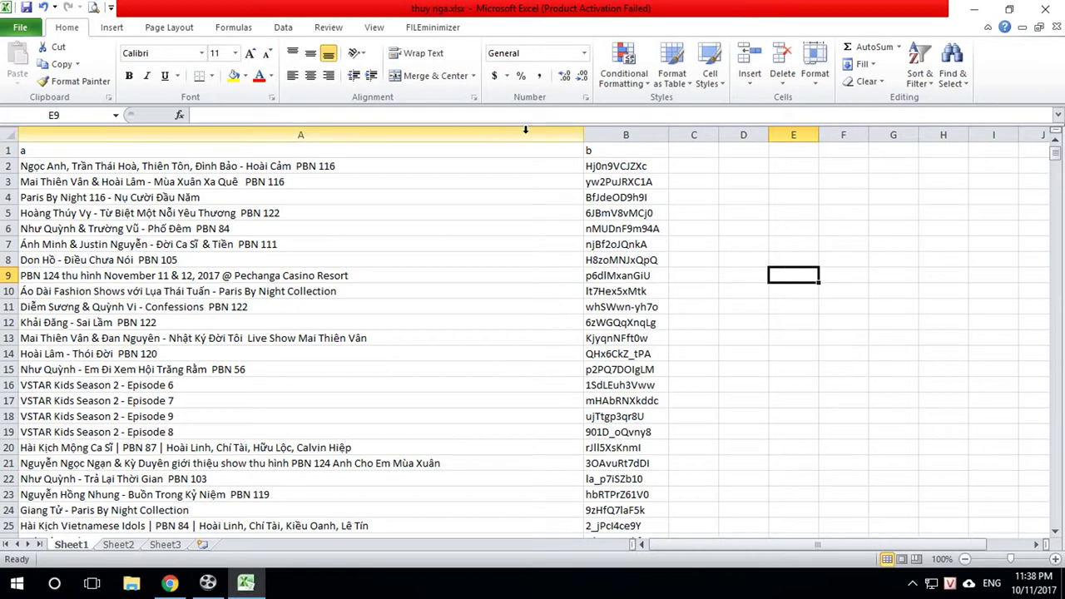
left_click_drag(584, 132, 226, 131)
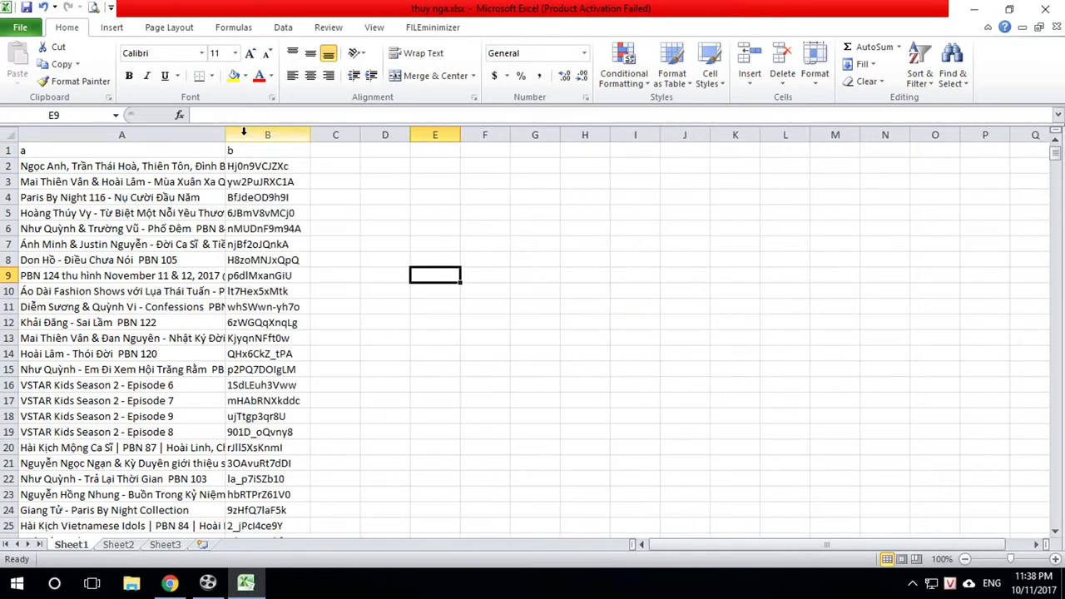
- Switch to Chrome, open dang.vn in a new tab and go to the Datafeed folder of its Download link
left_click(170, 583)
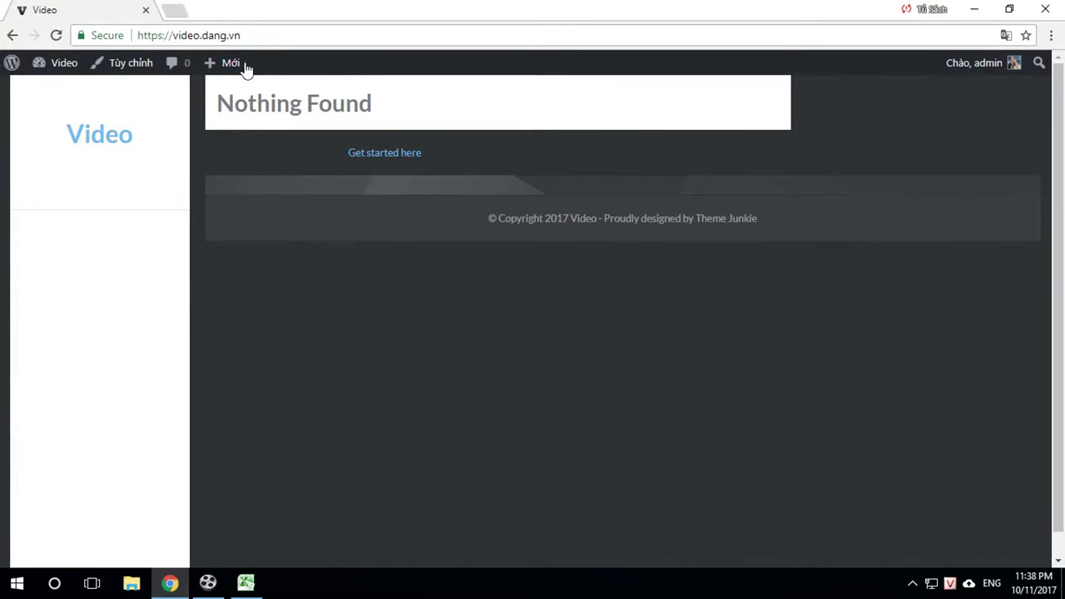
left_click(176, 11)
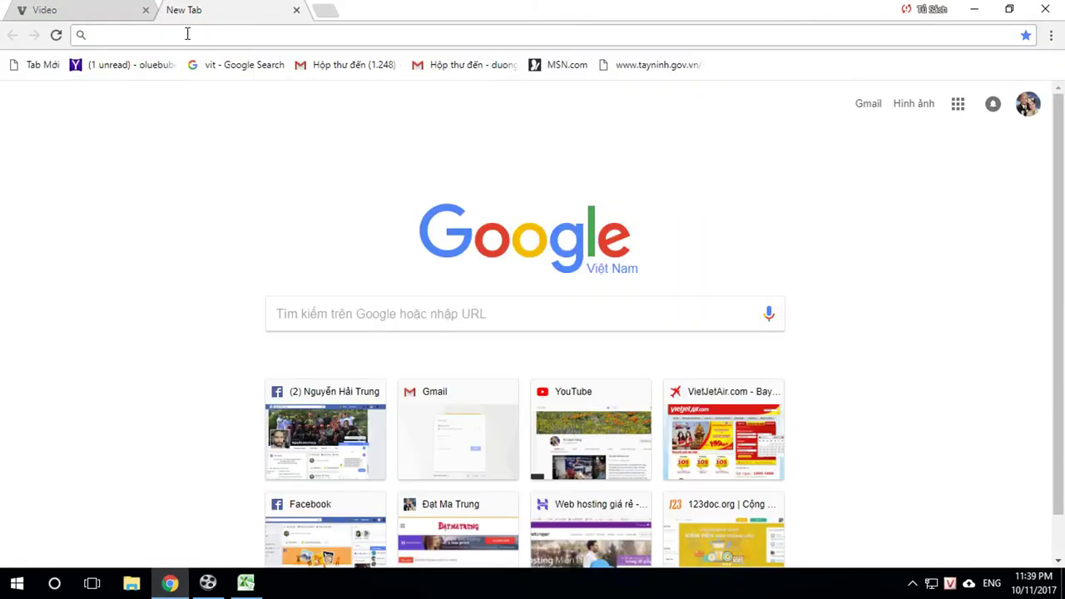
type("dang.vn")
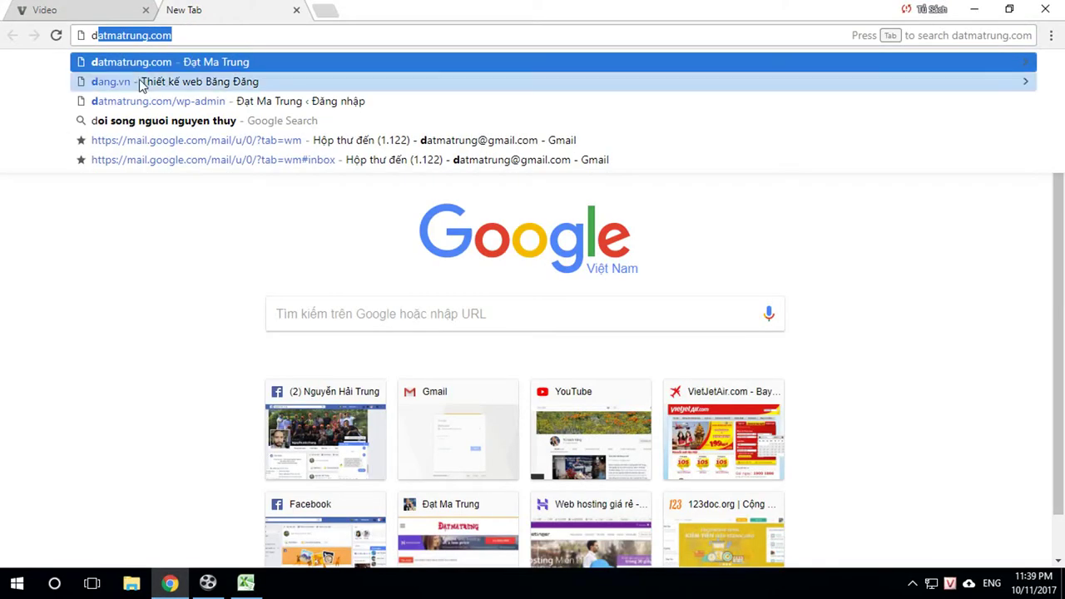
left_click(139, 81)
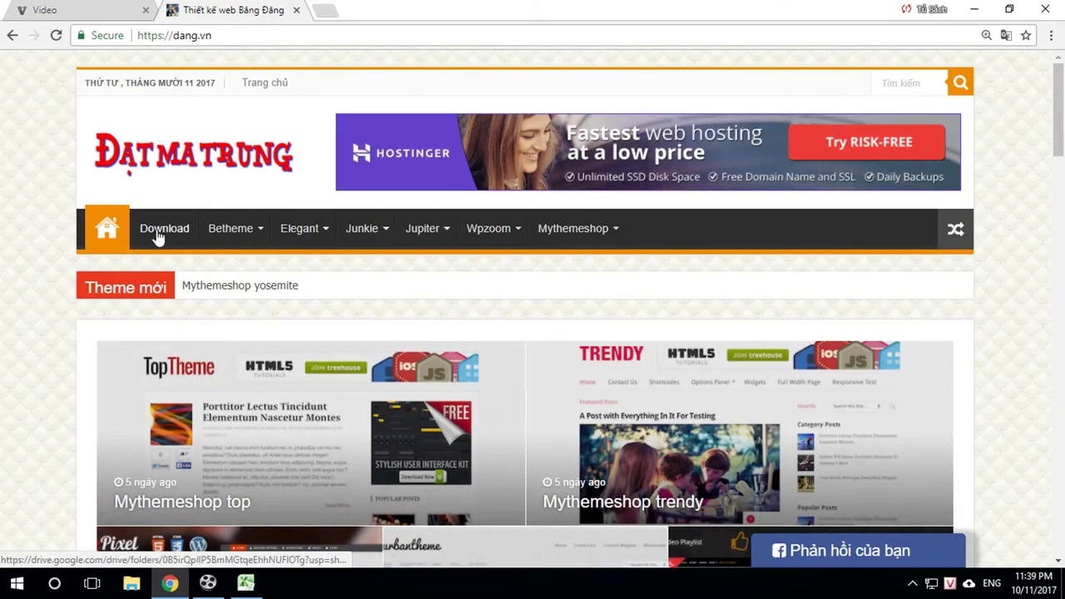
left_click(161, 240)
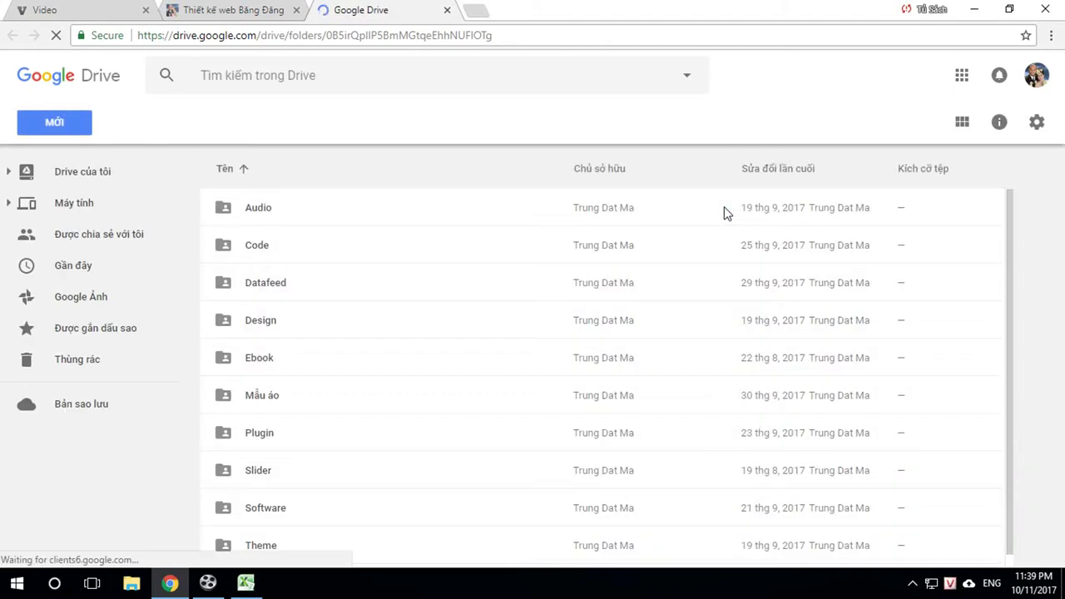
double_click(260, 283)
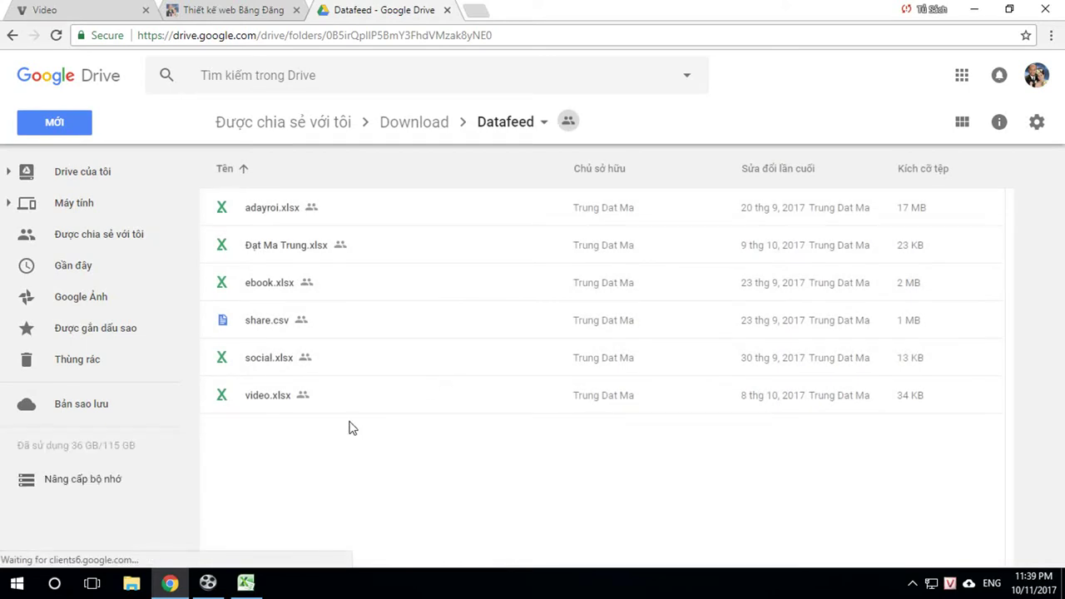
- Download video.xlsx from the Datafeed folder and dismiss the download notice
left_click(256, 398)
right_click(255, 397)
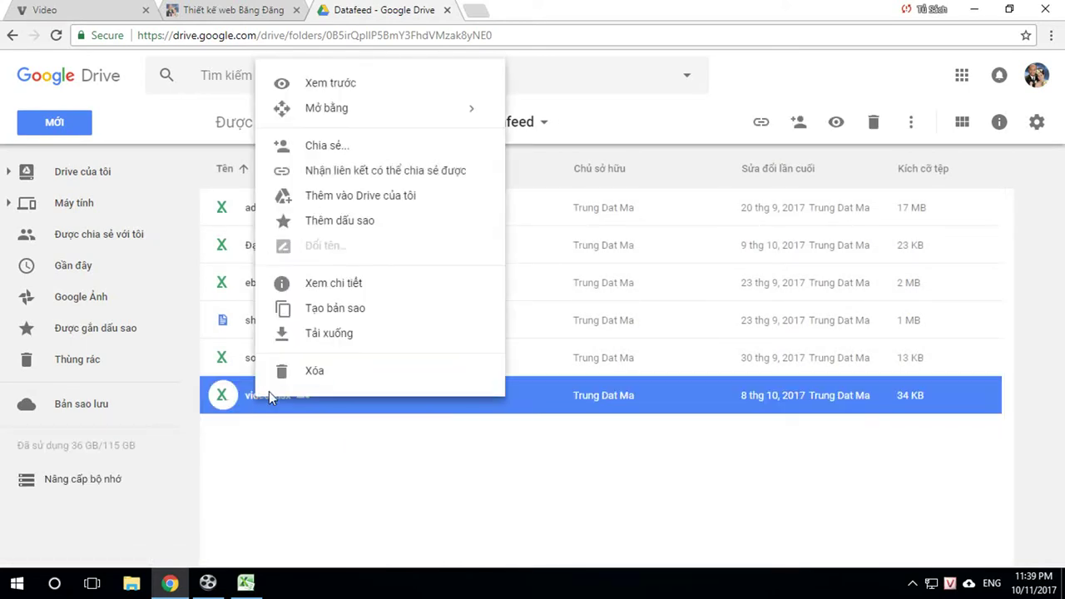
left_click(324, 337)
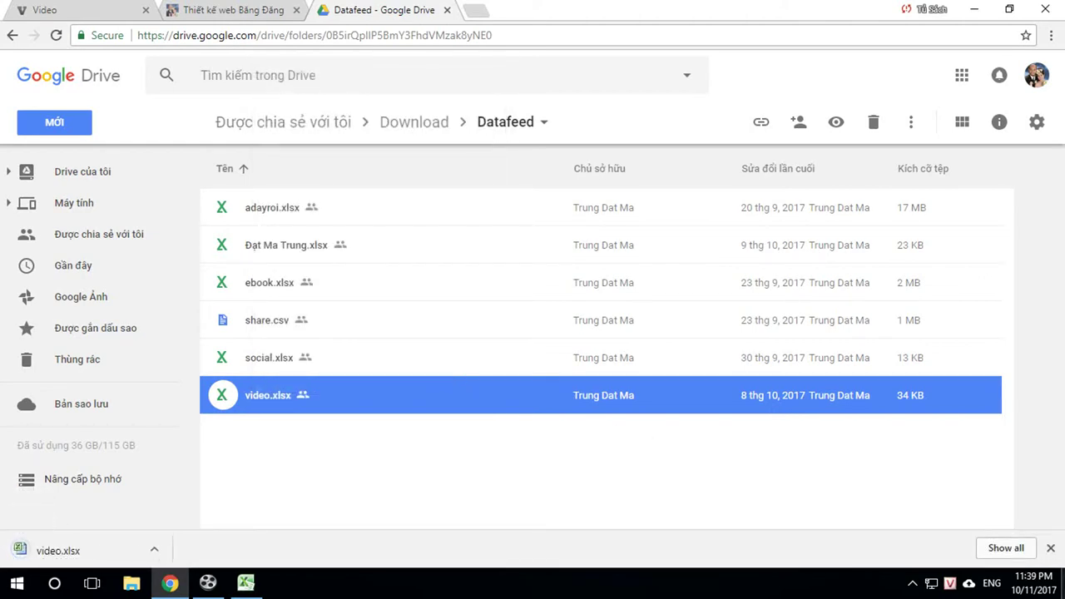
left_click(1051, 553)
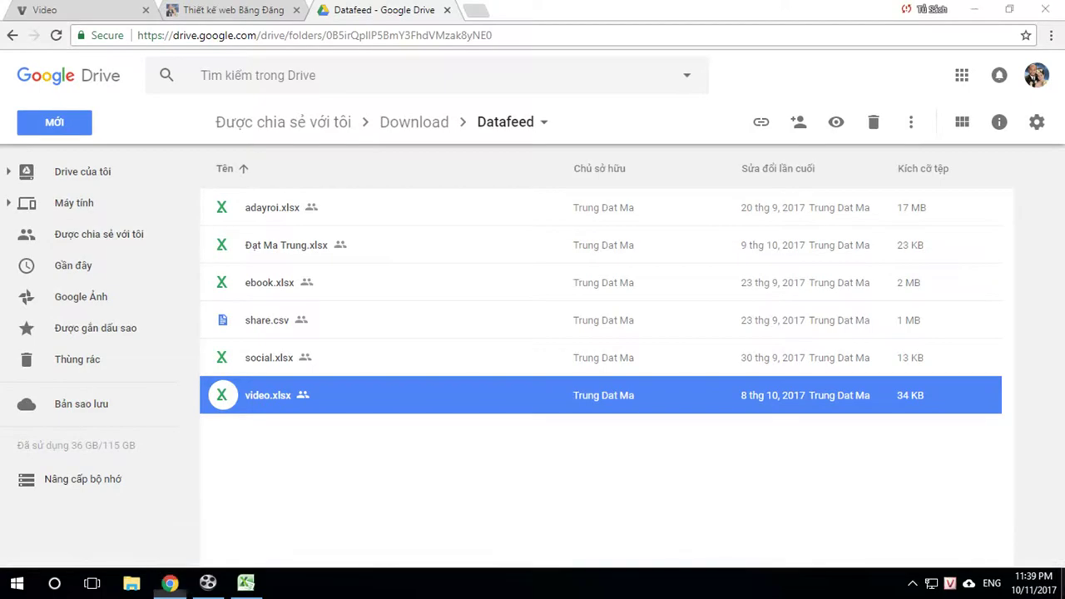
- Open the downloaded video.xlsx from the desktop and enable editing for it
left_click(170, 583)
left_click(148, 106)
double_click(148, 107)
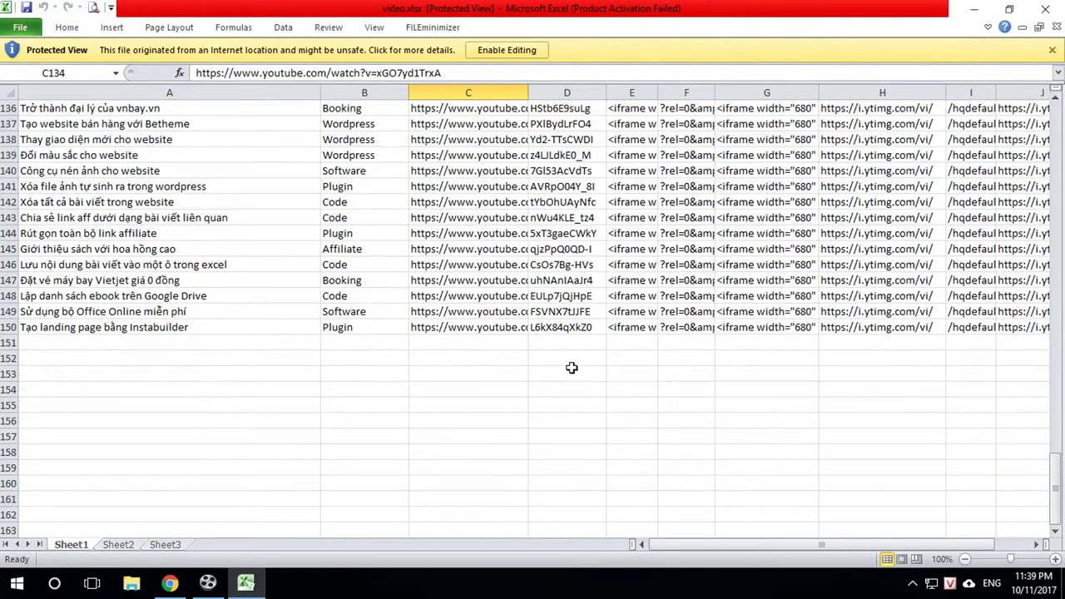
left_click(507, 50)
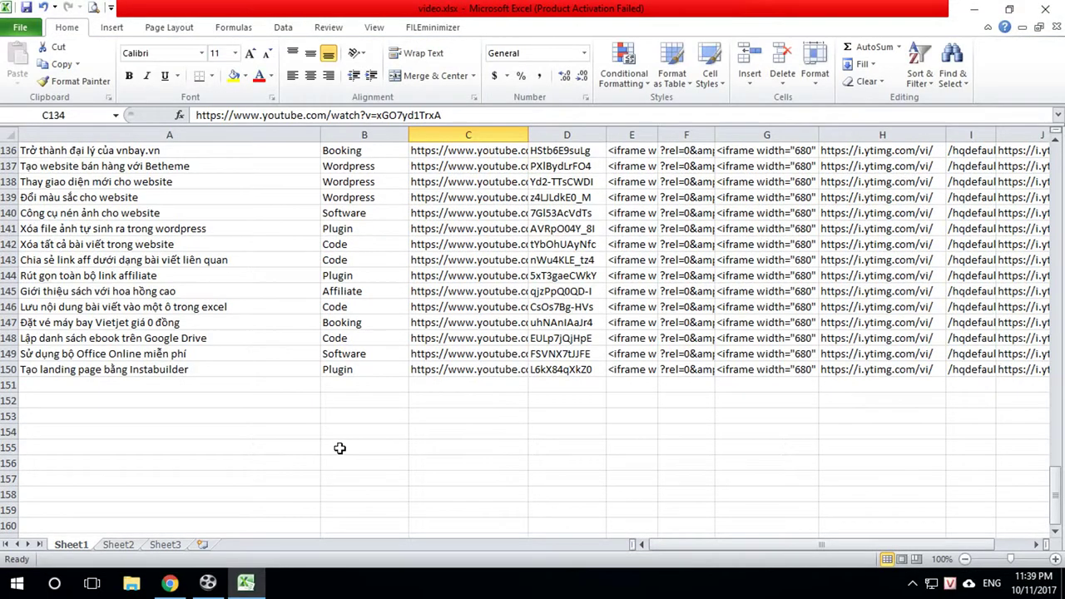
- Check the title and video ID cells in row 150 of video.xlsx and copy the range E150:K150
left_click(96, 373)
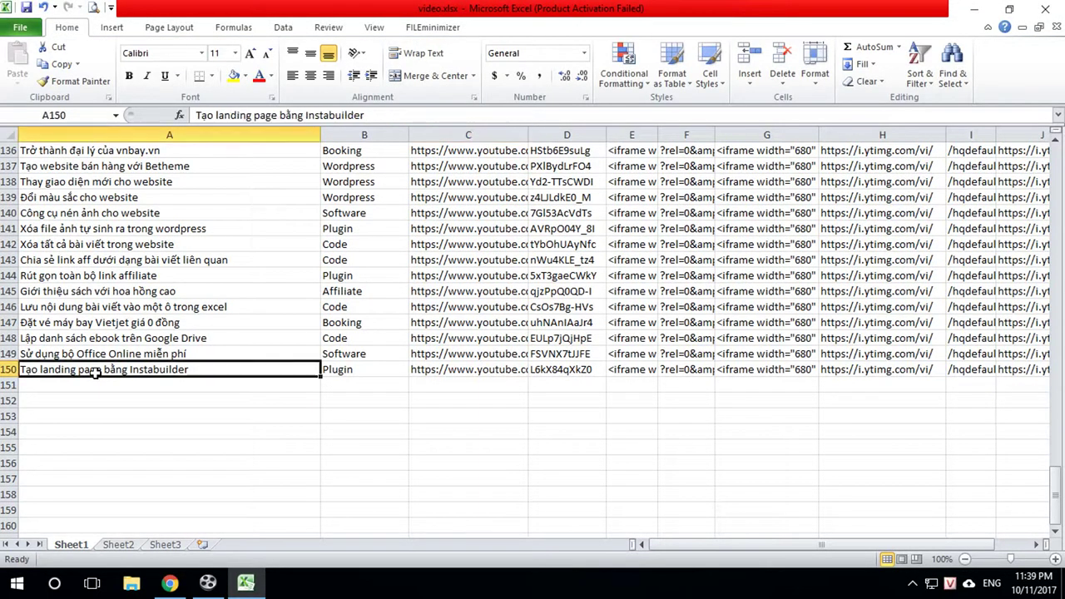
left_click(569, 373)
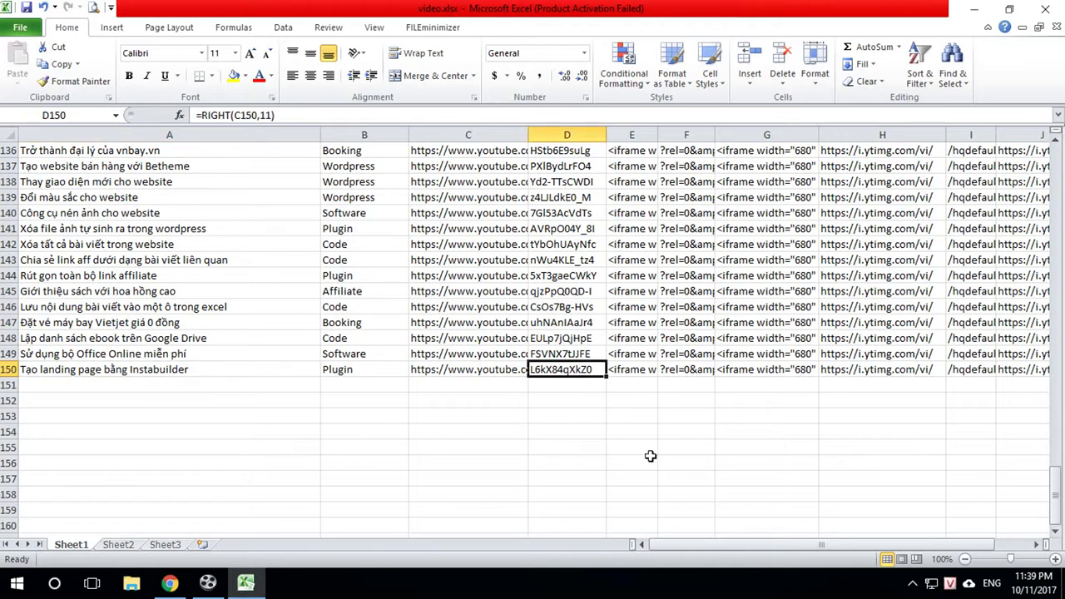
scroll(651, 466, "right", 1)
left_click_drag(329, 371, 812, 370)
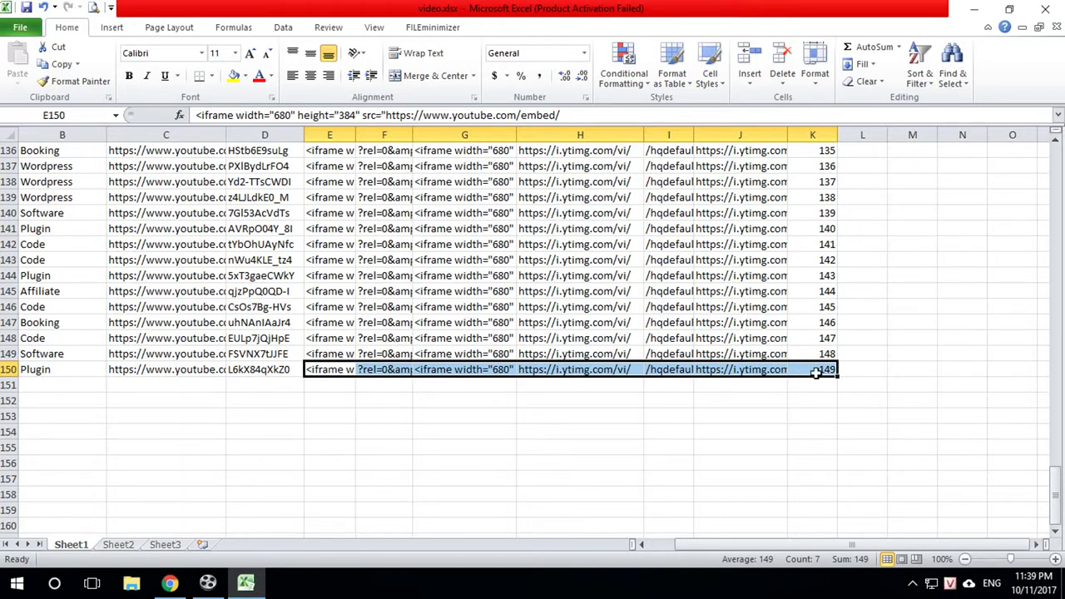
right_click(331, 373)
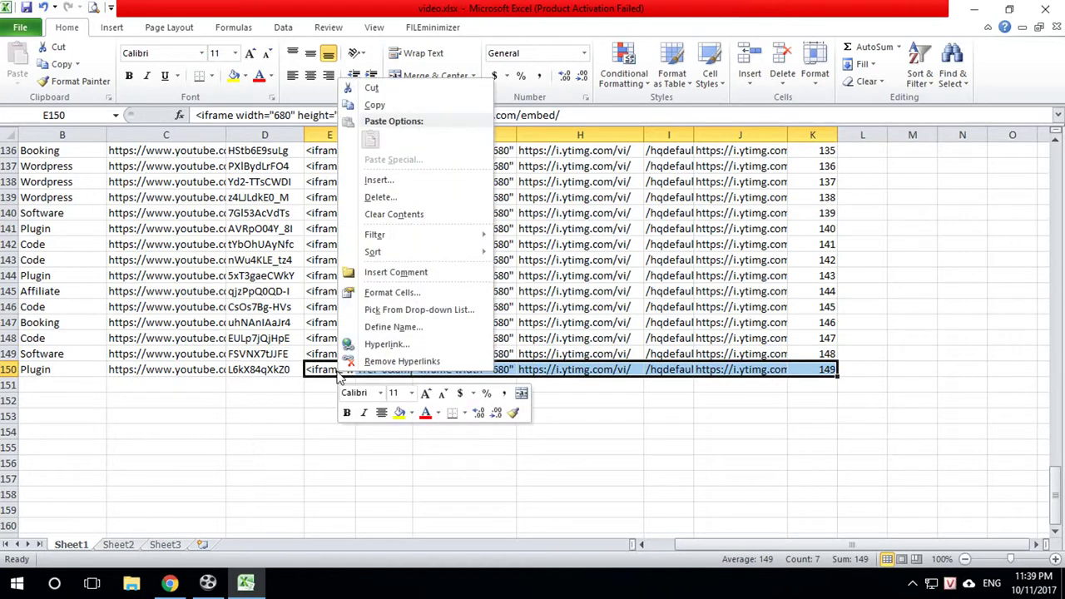
left_click(374, 105)
- Return to thuy nga.xlsx in Excel, maximize its sheet and paste the copied cells into row 2 starting at C2
left_click(248, 583)
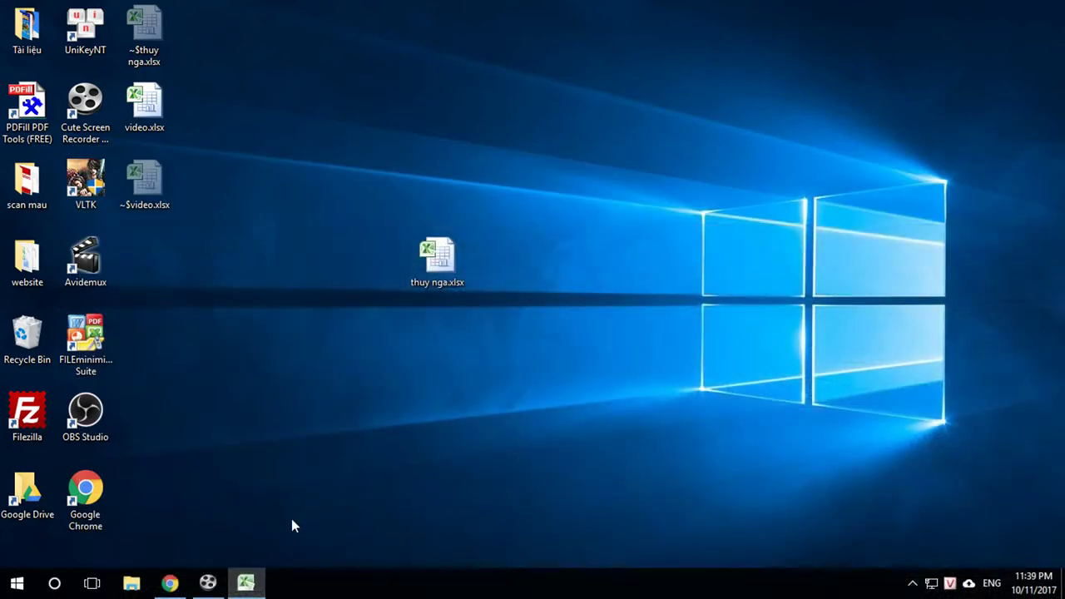
left_click(247, 583)
left_click(1022, 30)
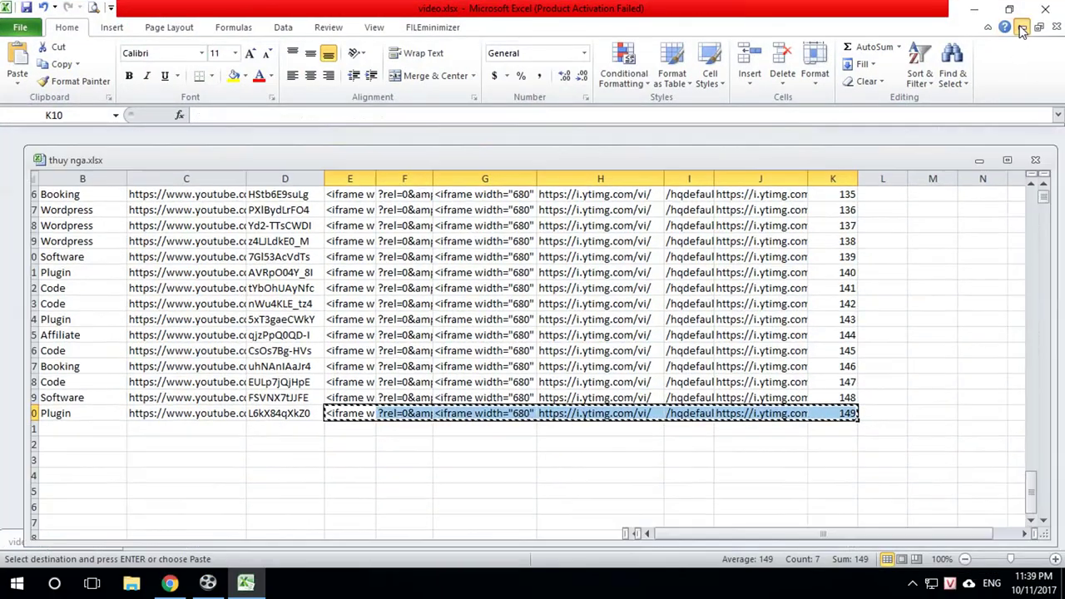
left_click(1008, 160)
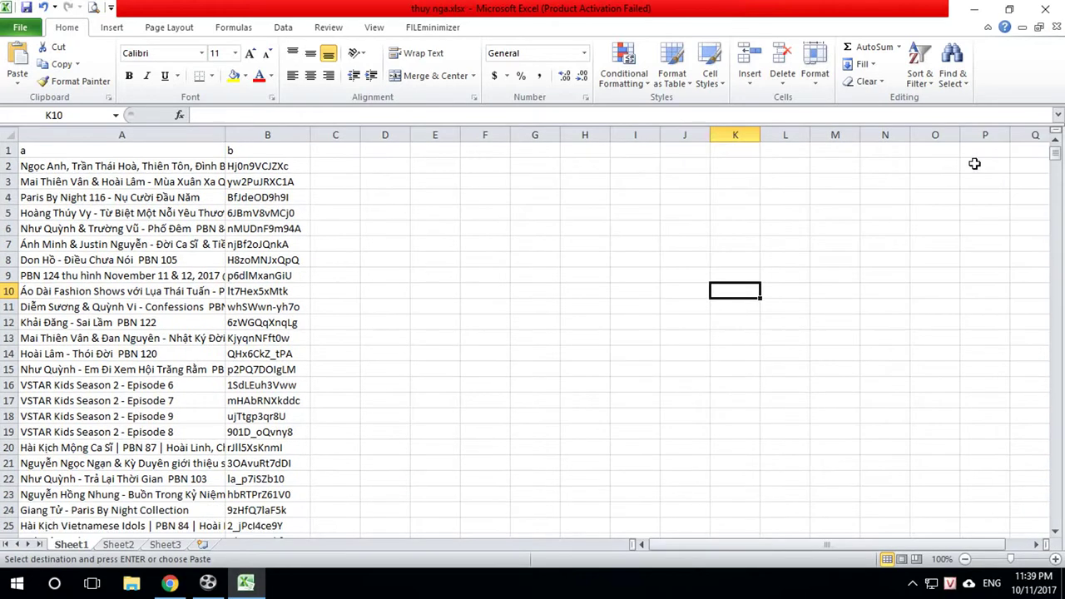
left_click(331, 167)
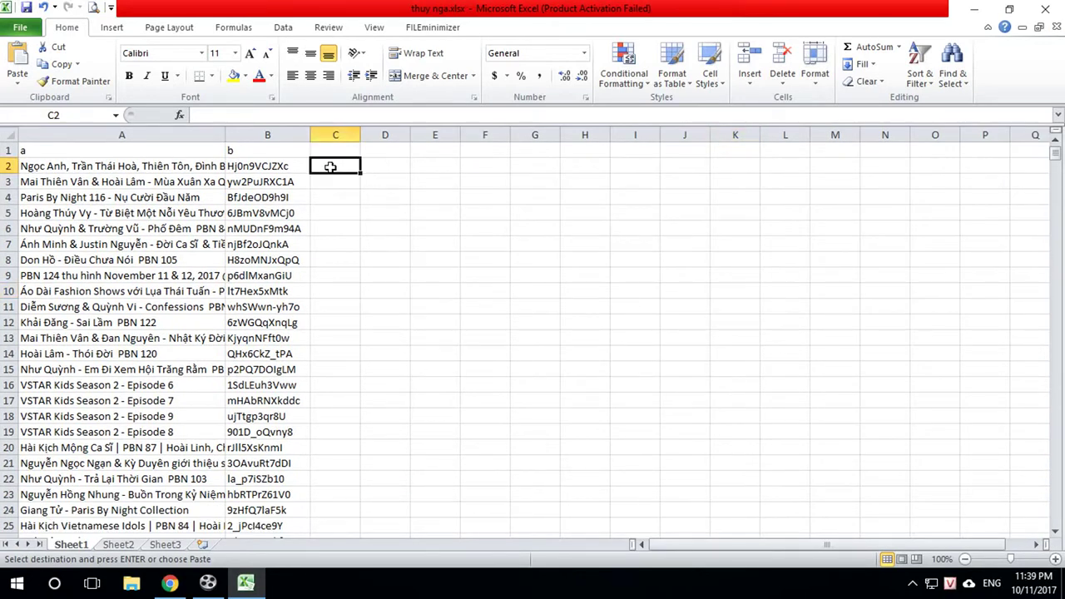
key("ctrl+v")
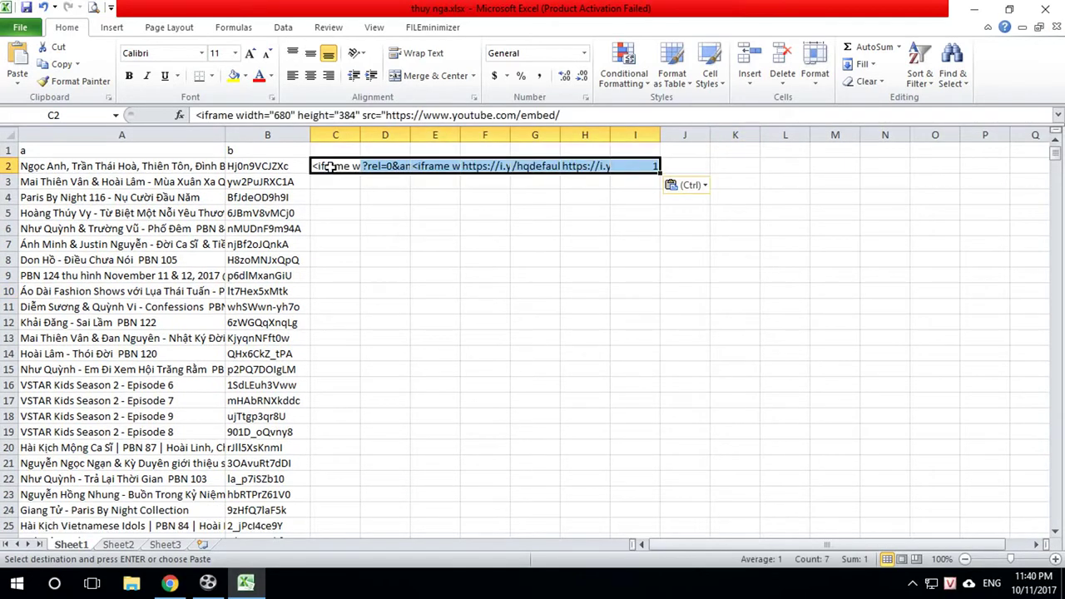
left_click(590, 265)
- Enter the column headers c, d, e, f, g, h and i in cells C1 to I1
left_click(341, 152)
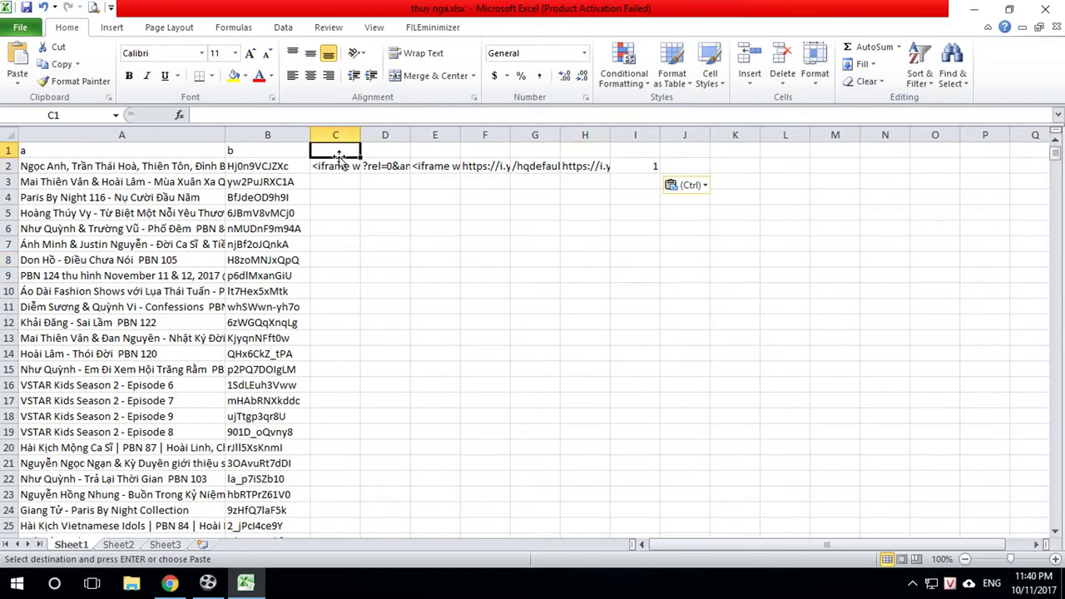
type("c")
left_click(387, 153)
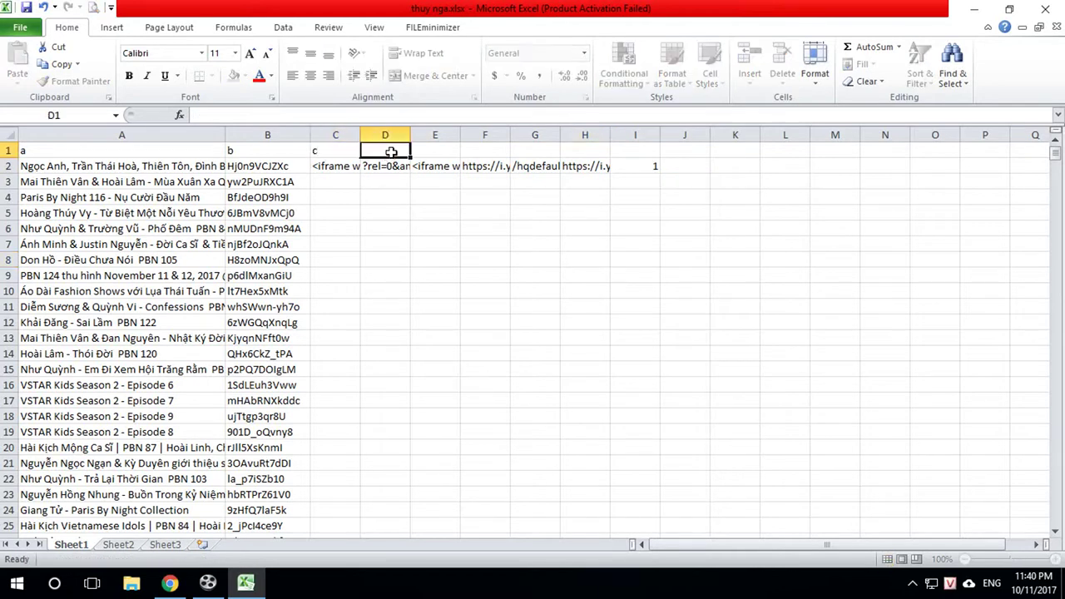
type("d")
left_click(446, 151)
type("e")
left_click(489, 151)
type("f")
left_click(540, 151)
type("g")
left_click(588, 153)
type("h")
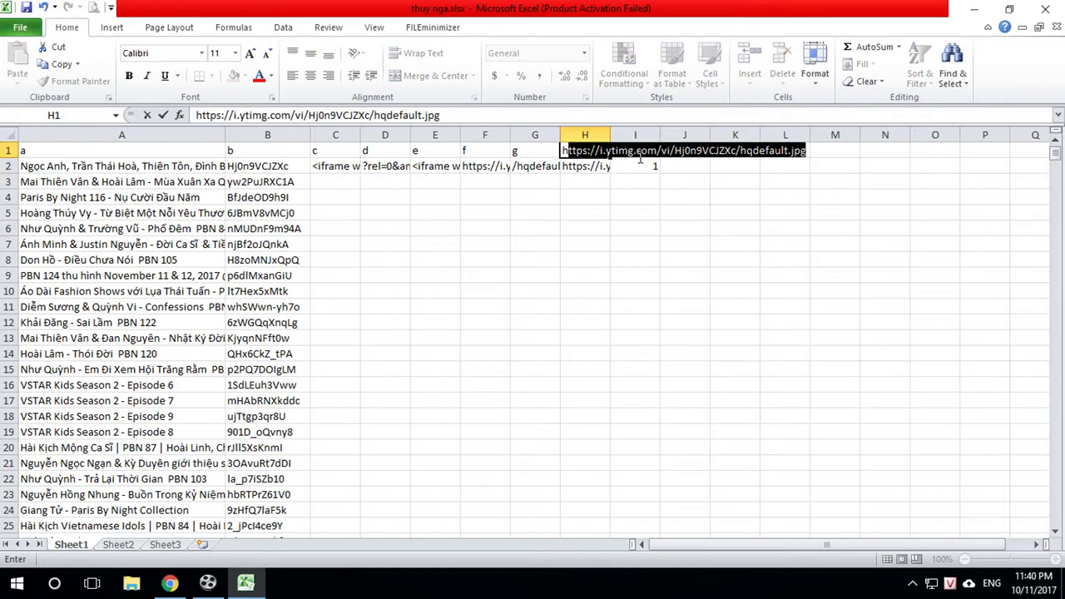
key("Delete")
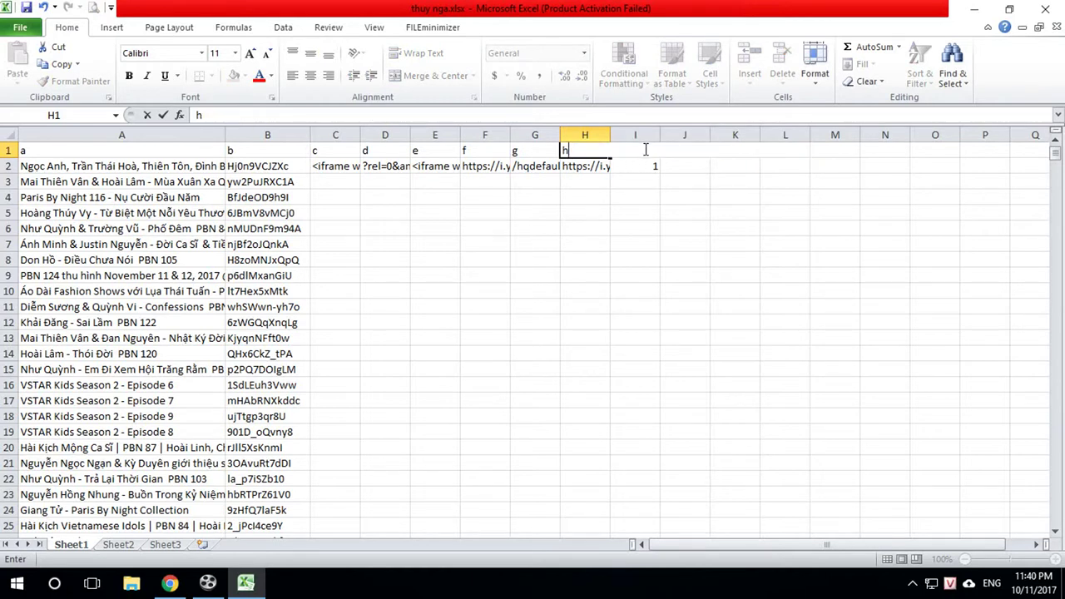
left_click(635, 225)
left_click(635, 152)
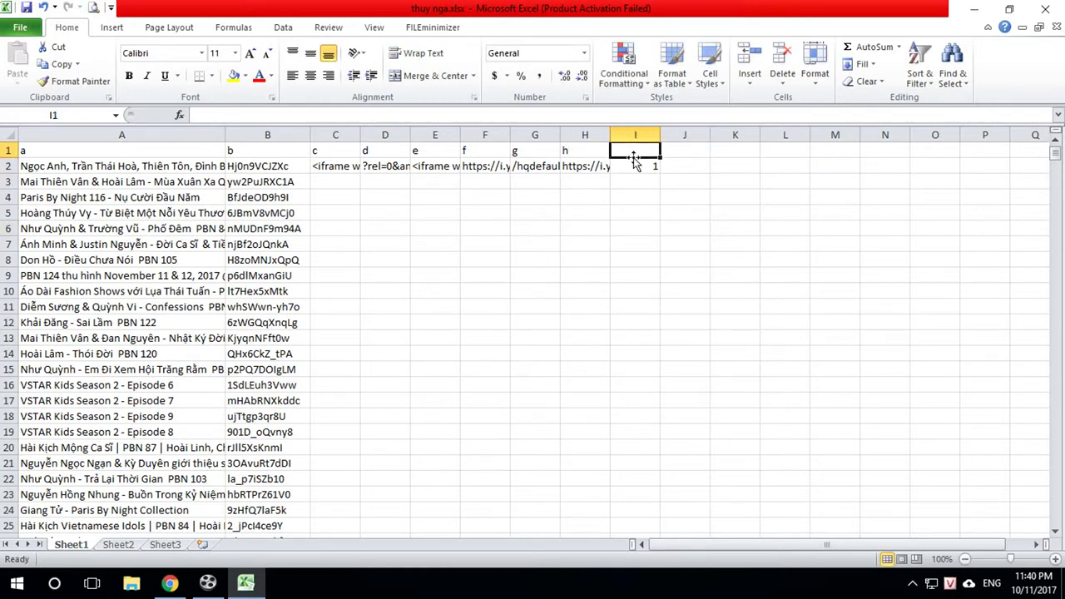
type("i")
left_click(671, 212)
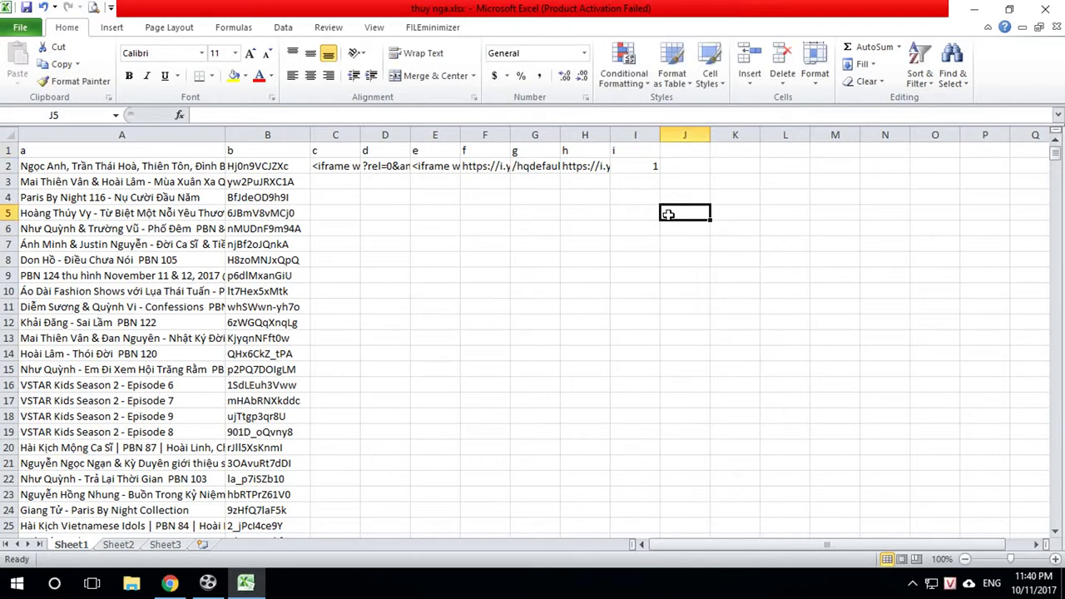
- Resize columns C to F to read the embed code parts in row 2, and check the formula in E2
left_click_drag(362, 135, 712, 146)
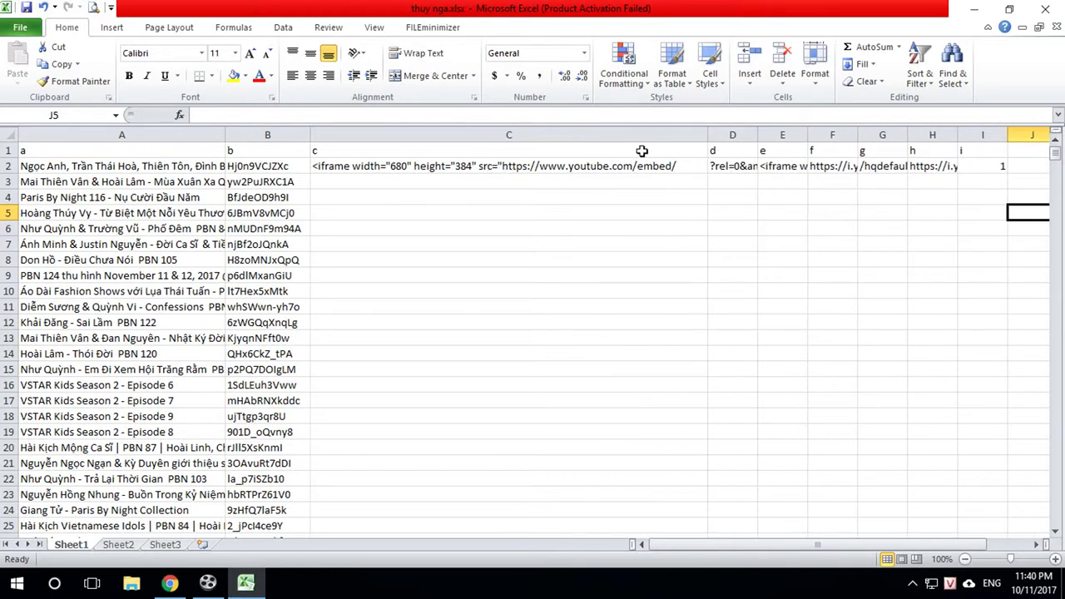
left_click_drag(708, 135, 740, 136)
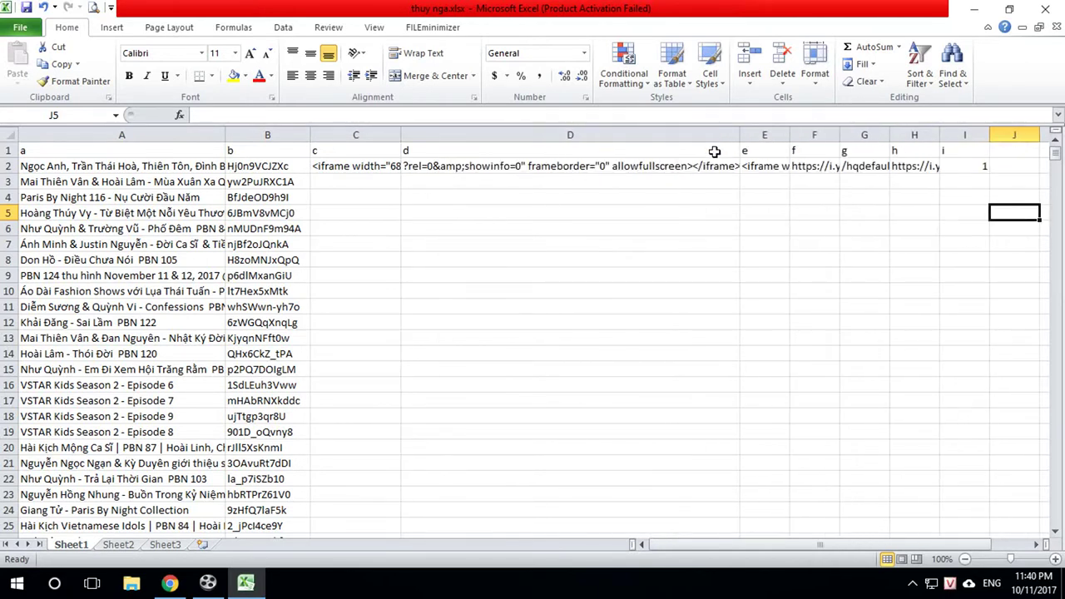
left_click_drag(740, 135, 596, 135)
left_click(549, 165)
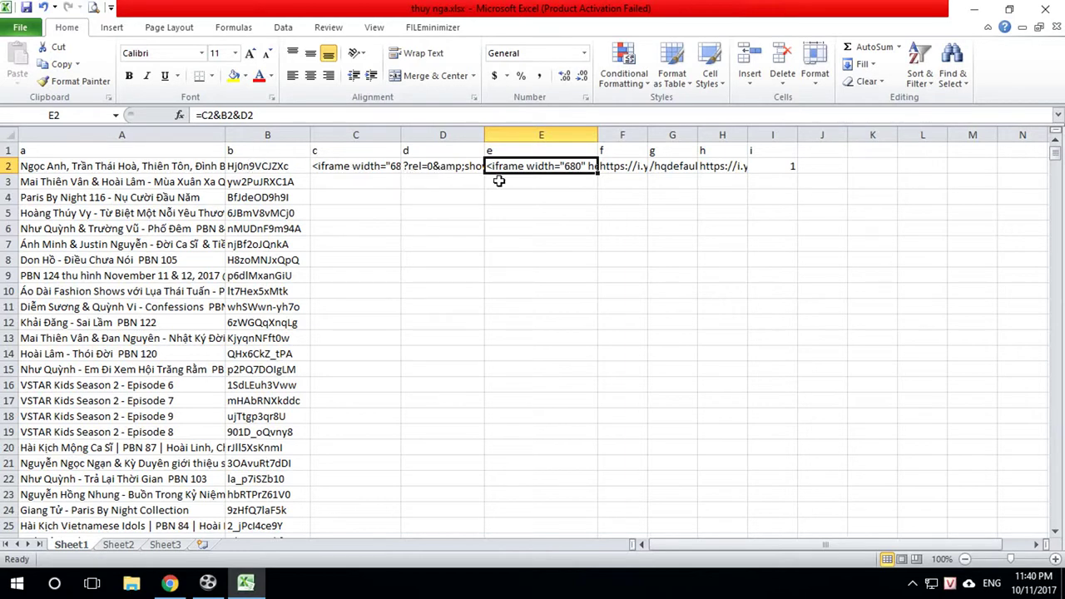
left_click(635, 209)
left_click_drag(647, 134, 688, 135)
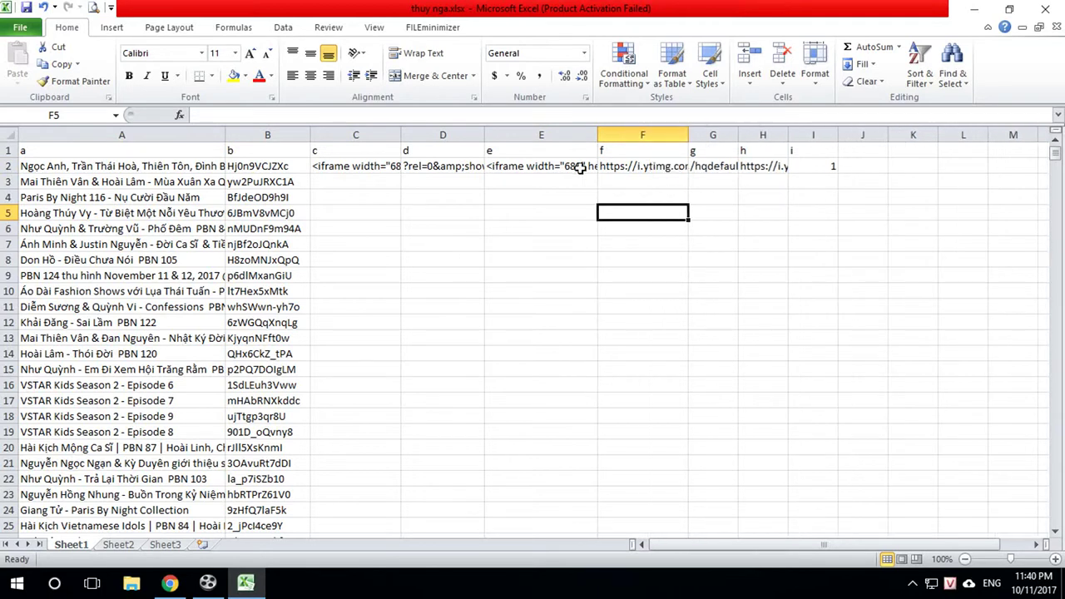
left_click(522, 168)
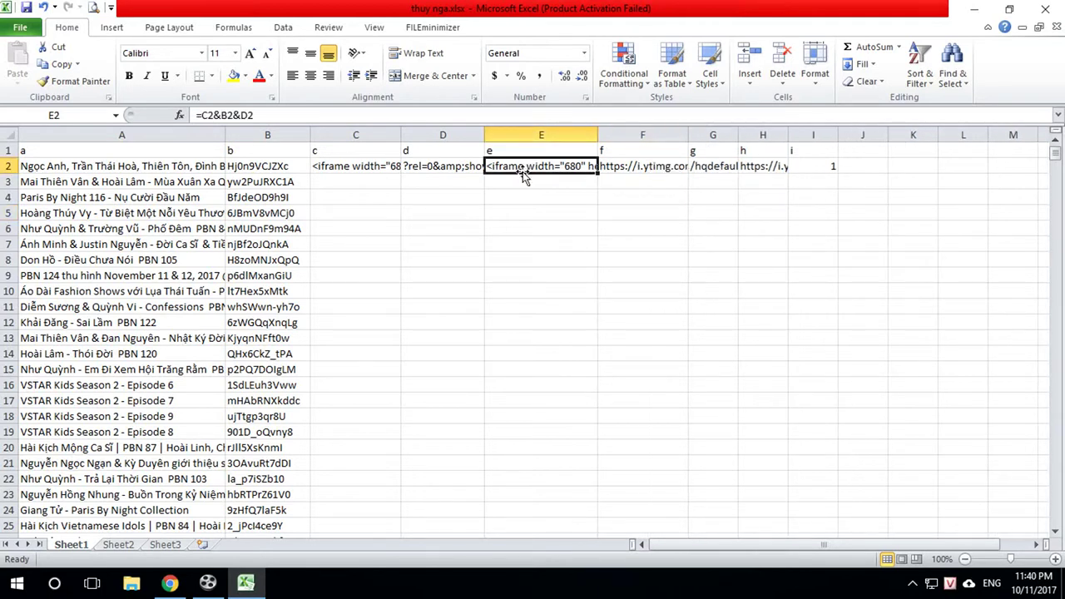
- Adjust the widths of columns F to H to read the image URL parts, and check the formulas in H2 and I2
left_click_drag(688, 135, 856, 135)
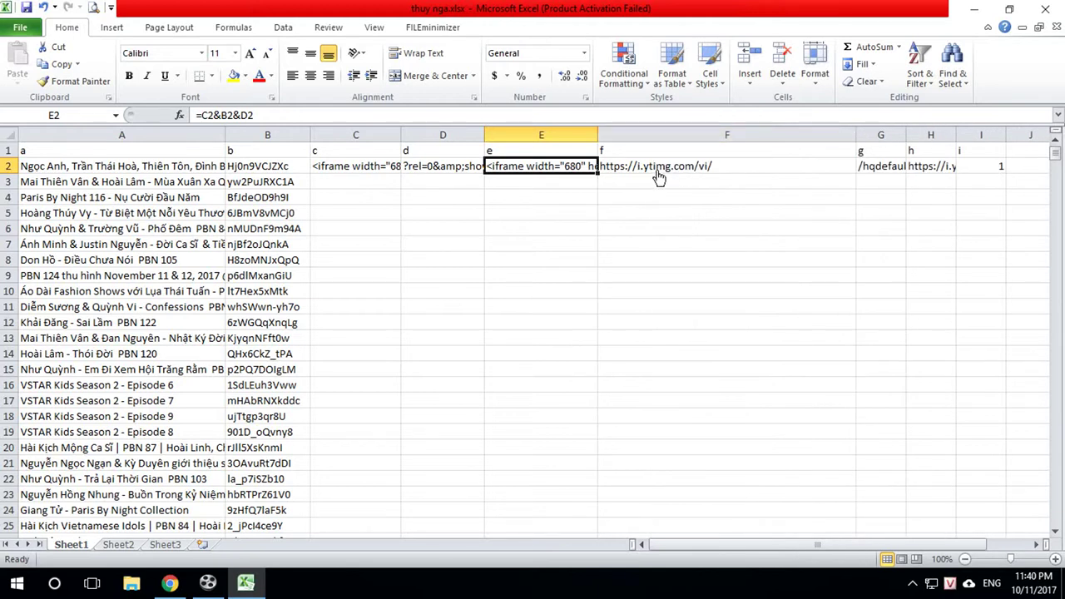
left_click(749, 166)
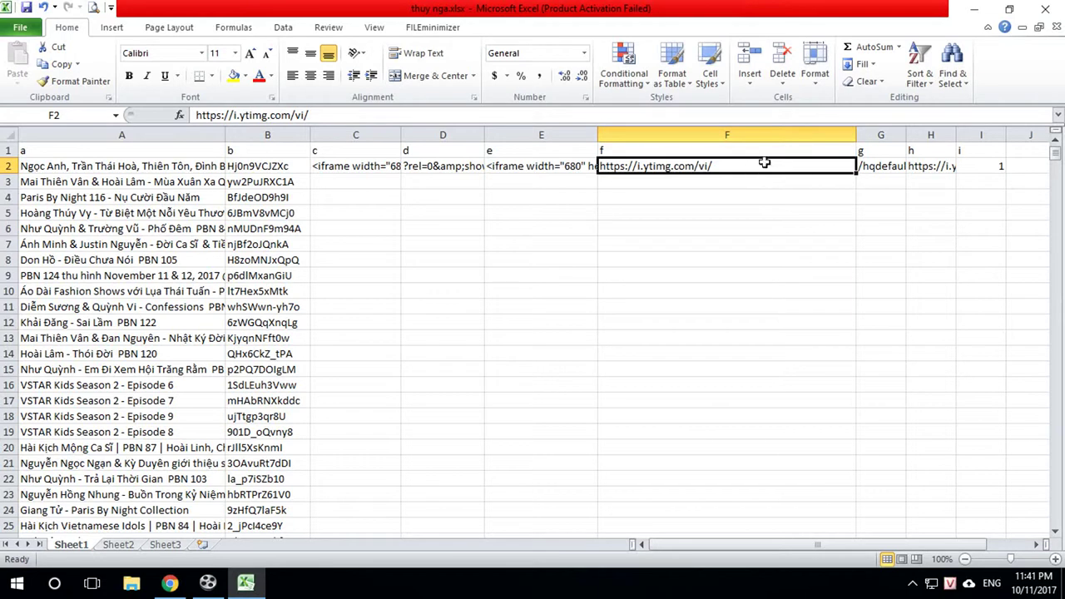
mouse_move(856, 134)
left_mouse_down()
mouse_move(703, 121)
mouse_move(856, 136)
mouse_move(744, 125)
mouse_move(841, 135)
left_mouse_up()
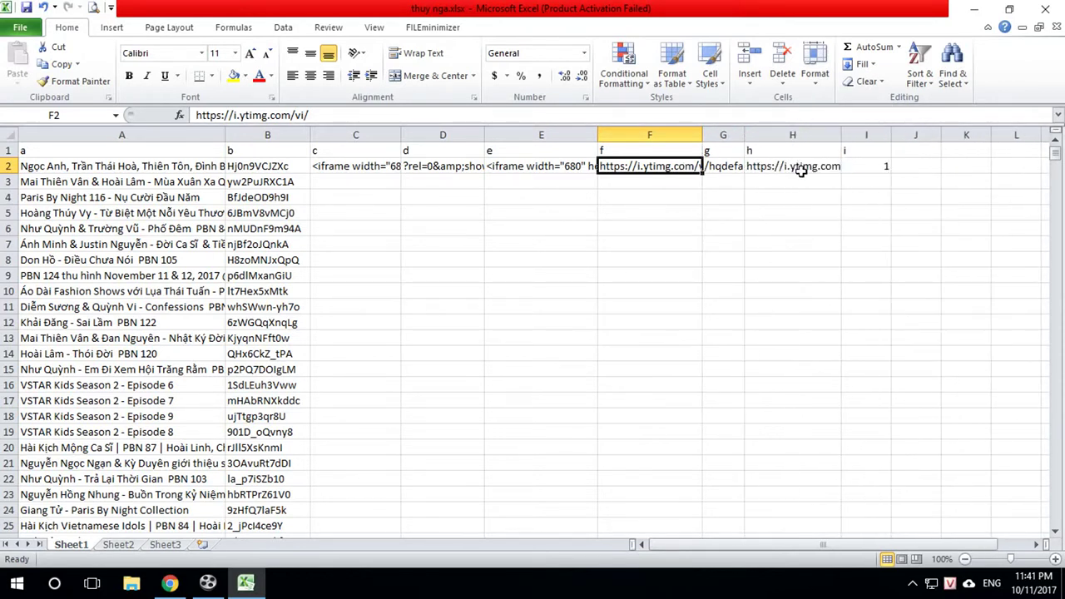
left_click(804, 167)
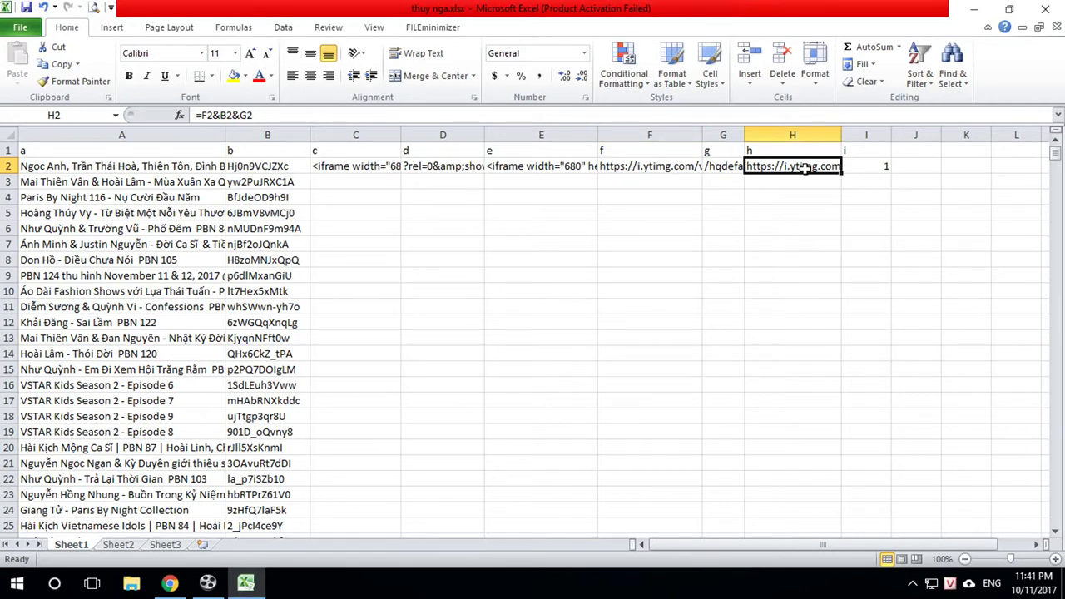
left_click(824, 224)
left_click(876, 170)
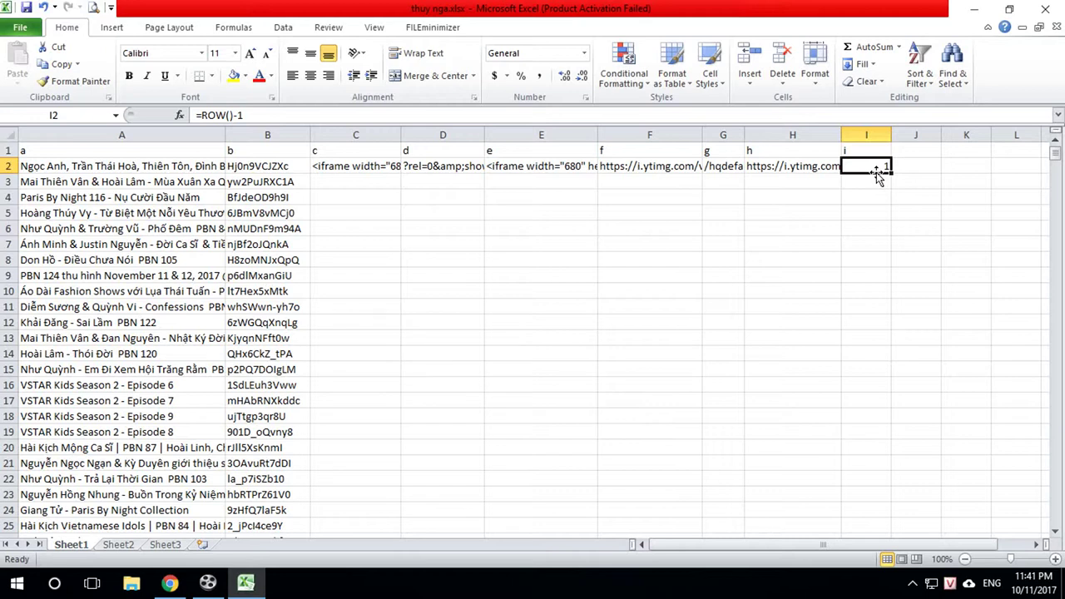
left_click(716, 258)
- Copy C2:I2 and paste it down over C3:I651, beside every remaining video in the list
left_click_drag(373, 166, 866, 169)
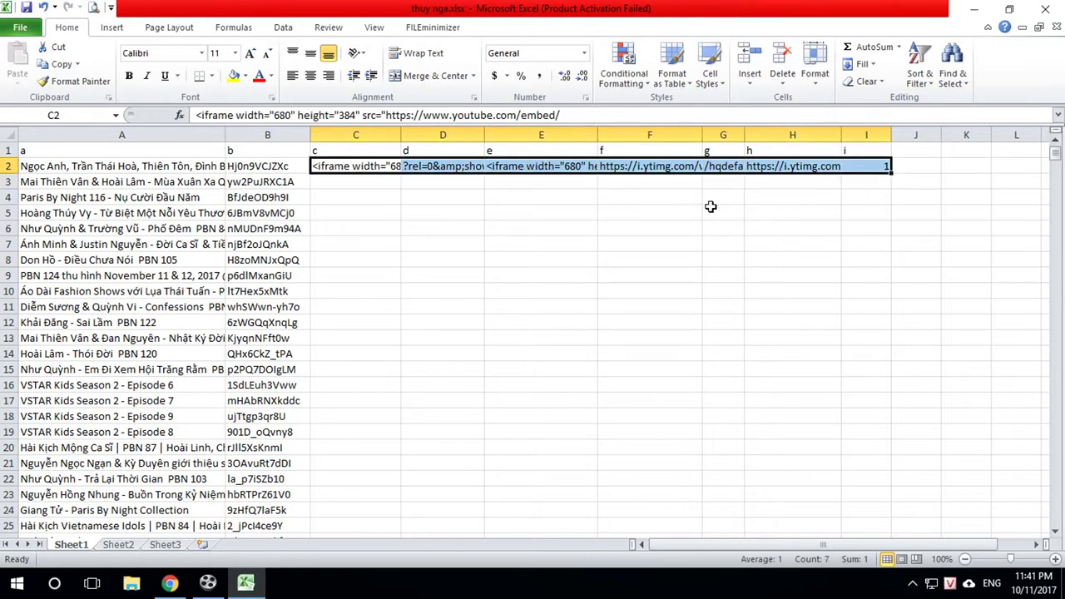
right_click(434, 163)
left_click(476, 193)
left_click_drag(354, 179, 866, 492)
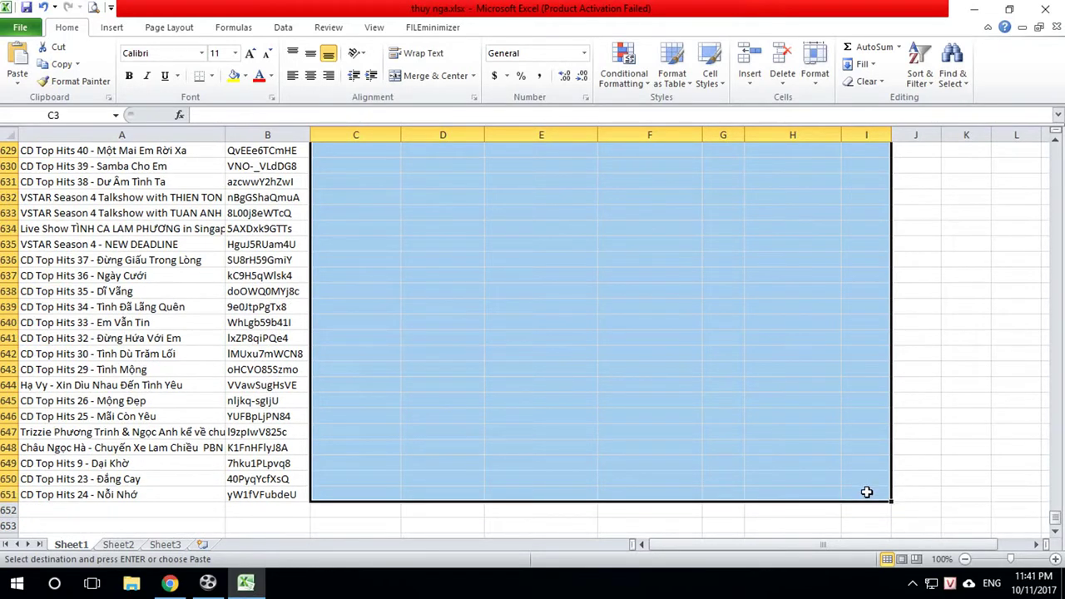
key("ctrl+v")
left_click(971, 399)
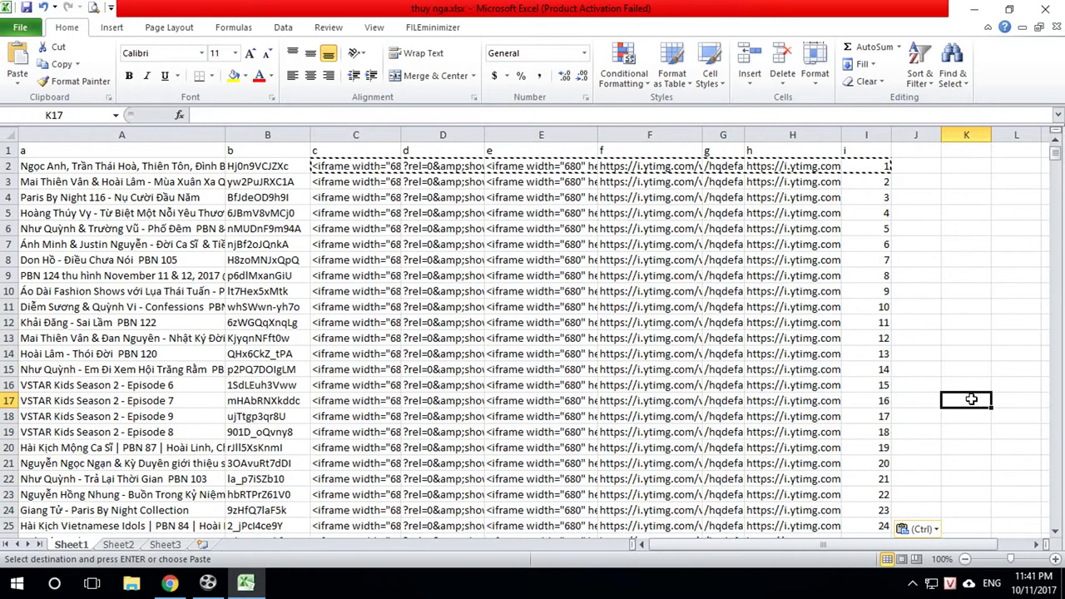
key("Escape")
- Look through the filled rows for faulty video IDs and inspect cells B533 and B546
left_click_drag(1054, 167, 1054, 468)
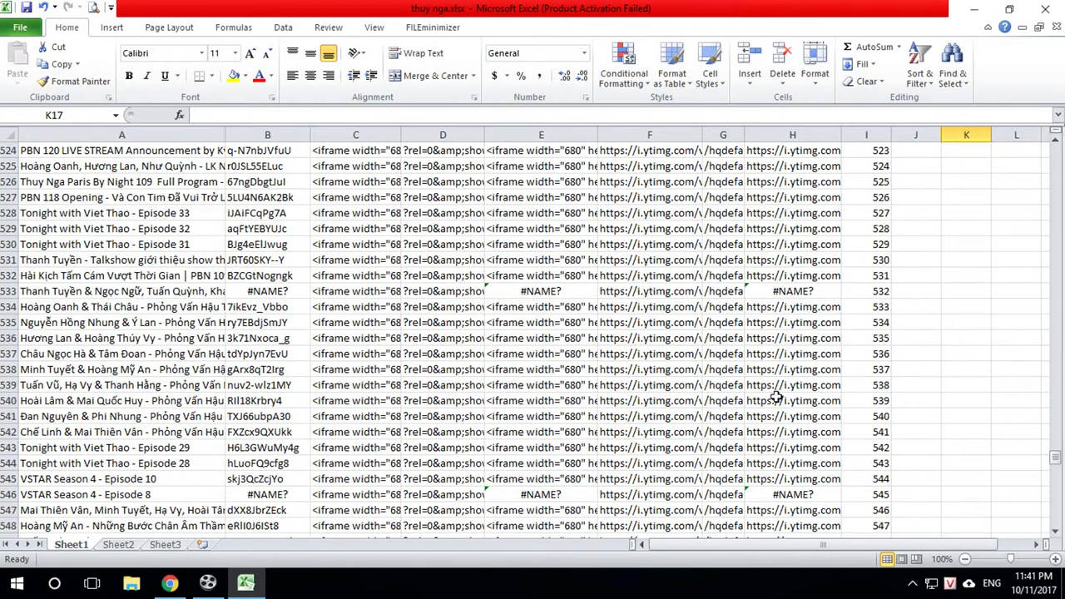
left_click(275, 291)
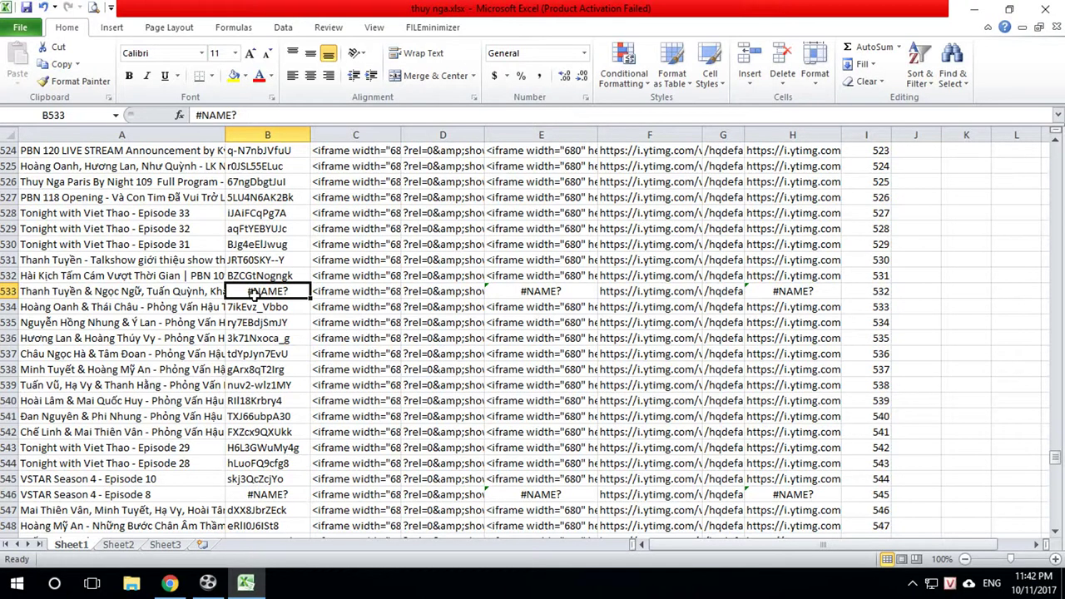
scroll(946, 381, "down", 2)
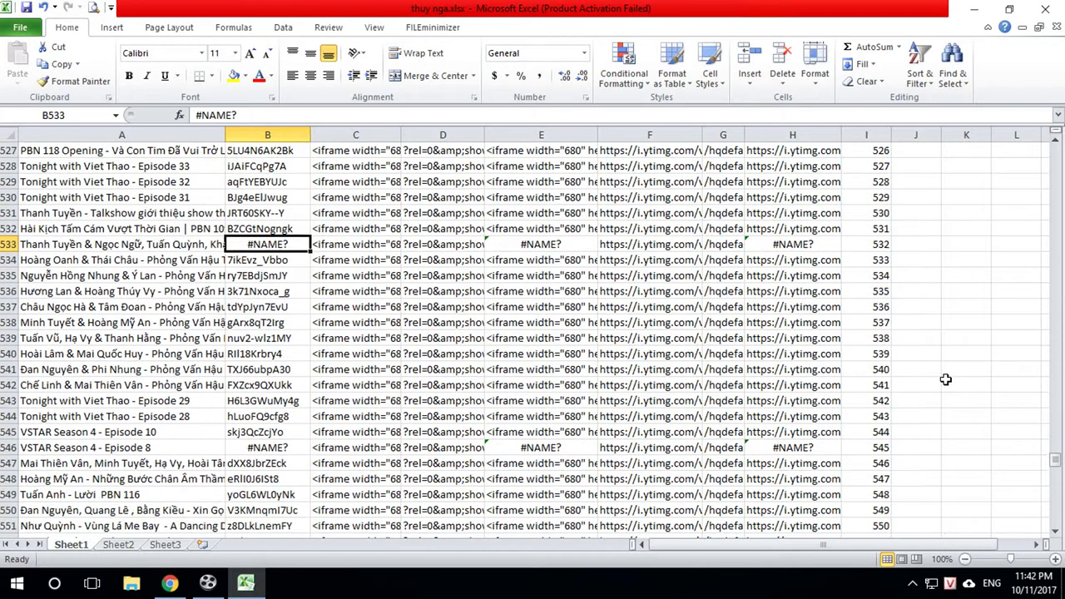
left_click(262, 416)
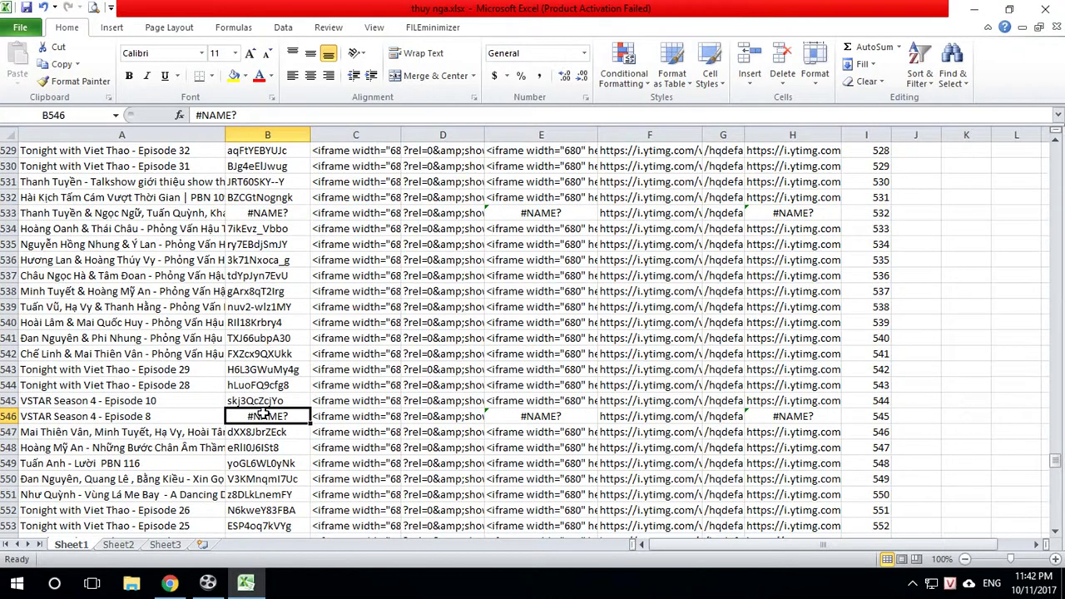
left_click(284, 213)
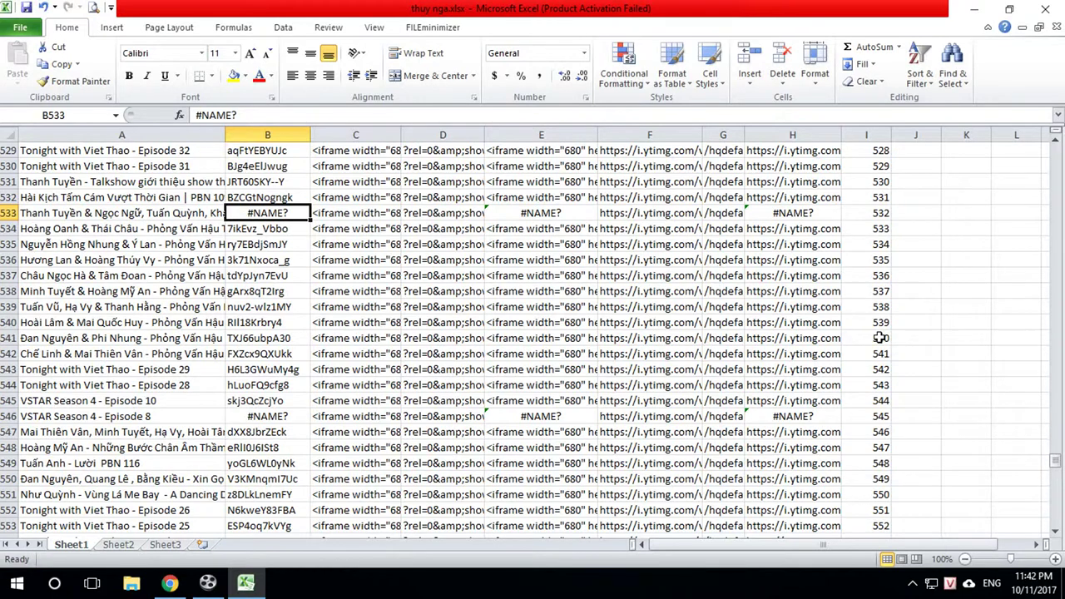
- Add filters to the header row A1:I1
left_click_drag(1057, 460, 1059, 143)
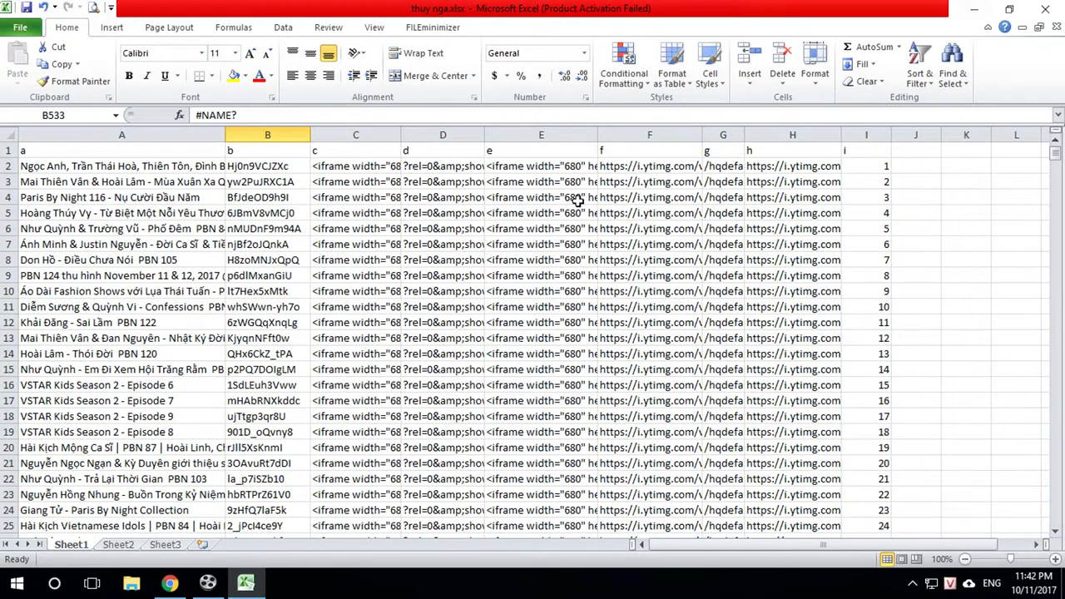
left_click_drag(70, 150, 867, 152)
left_click(937, 88)
left_click(941, 155)
left_click(962, 322)
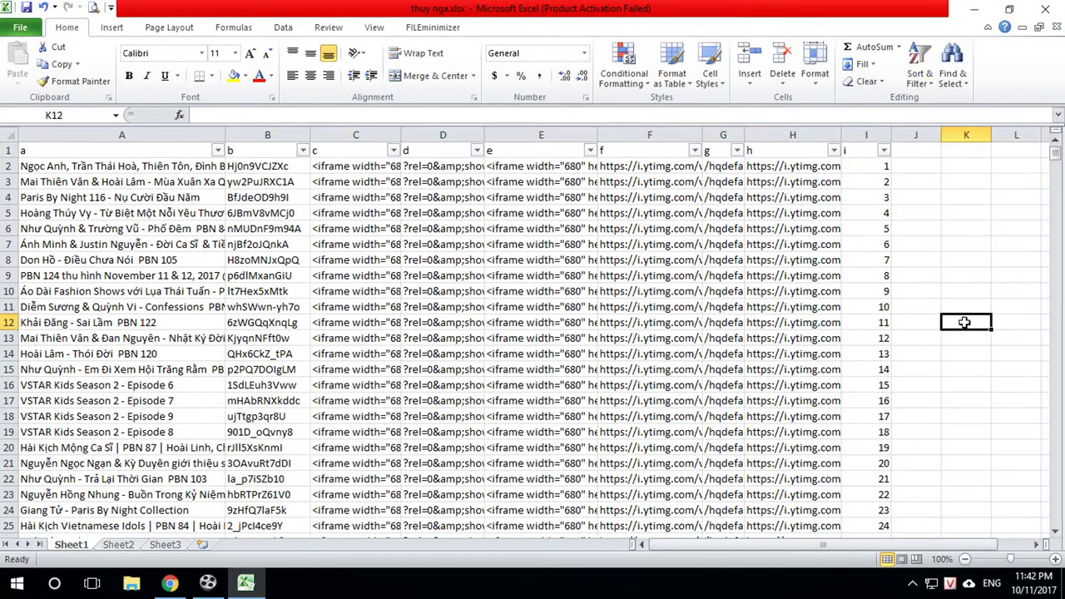
- Filter column b to show only the #NAME? entries and check for faulty video IDs
left_click(302, 151)
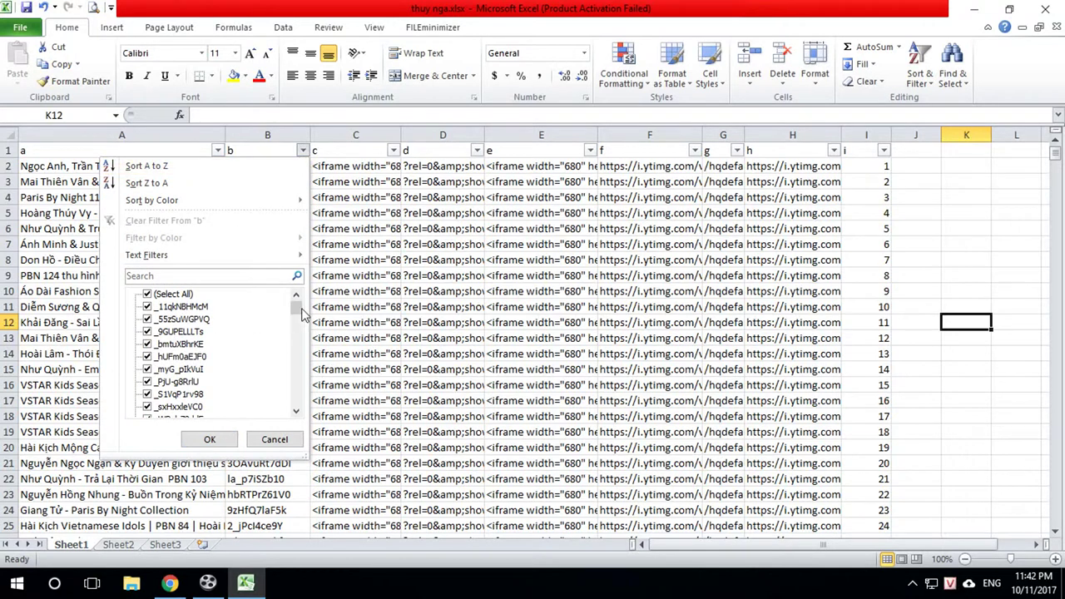
scroll(302, 315, "down", 5)
scroll(302, 333, "up", 10)
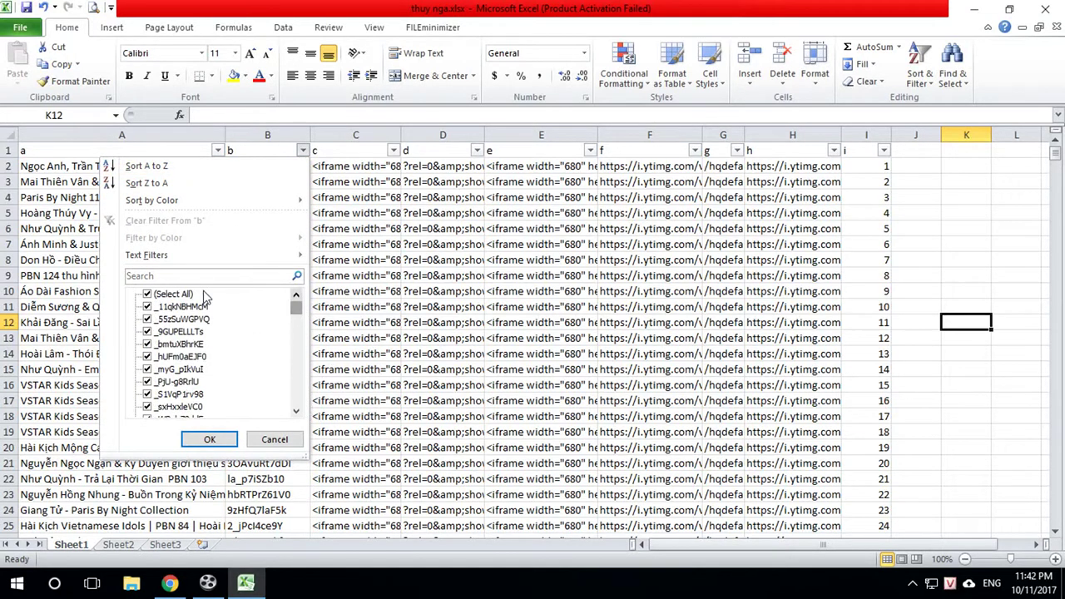
left_click(154, 296)
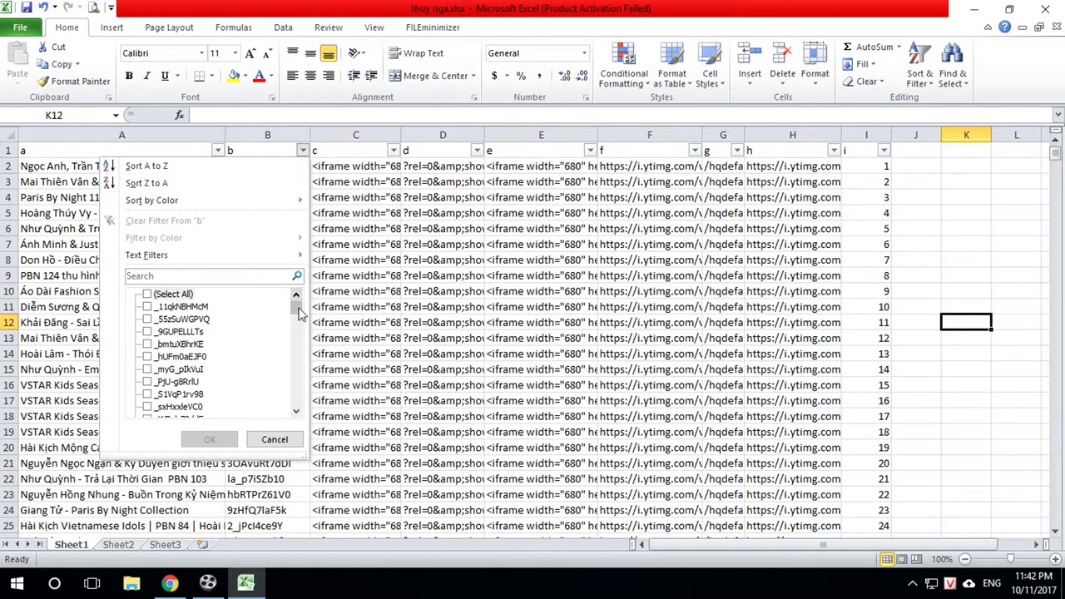
left_click_drag(300, 311, 296, 424)
left_click(148, 406)
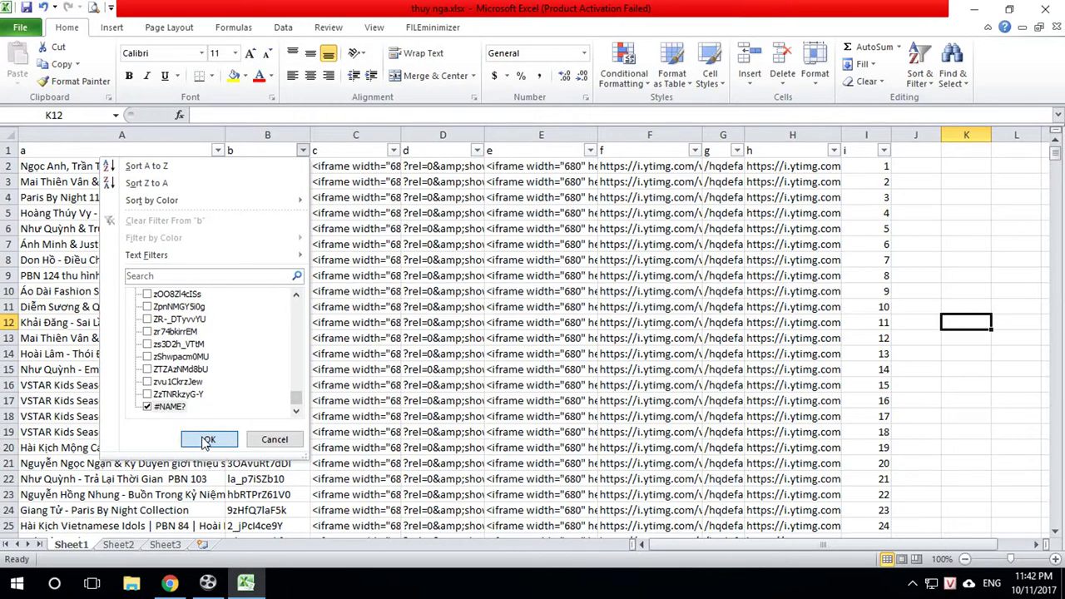
left_click(206, 440)
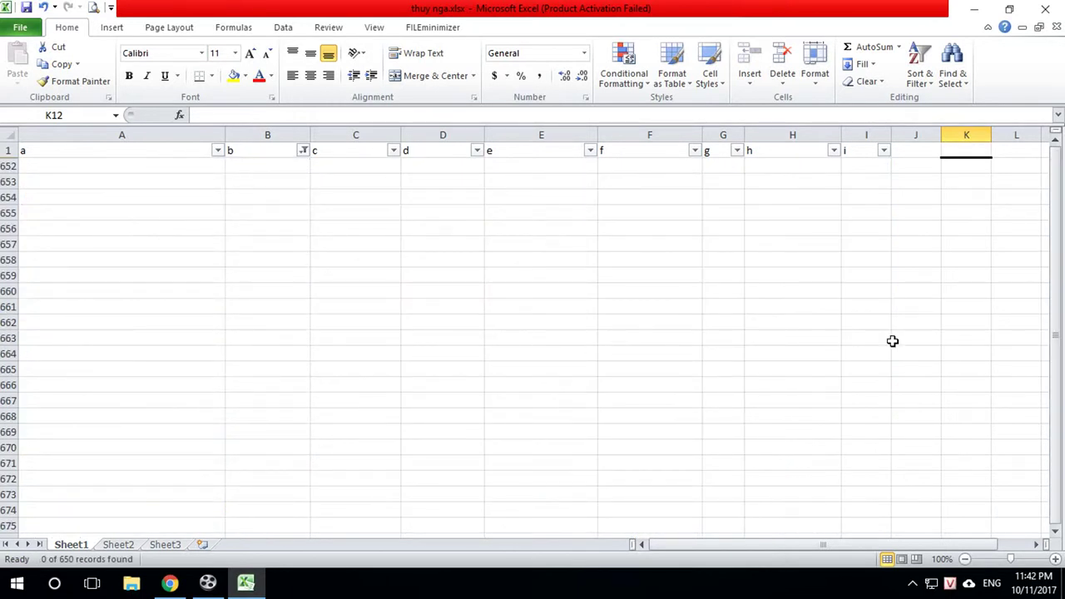
scroll(916, 350, "down", 3)
scroll(894, 344, "up", 3)
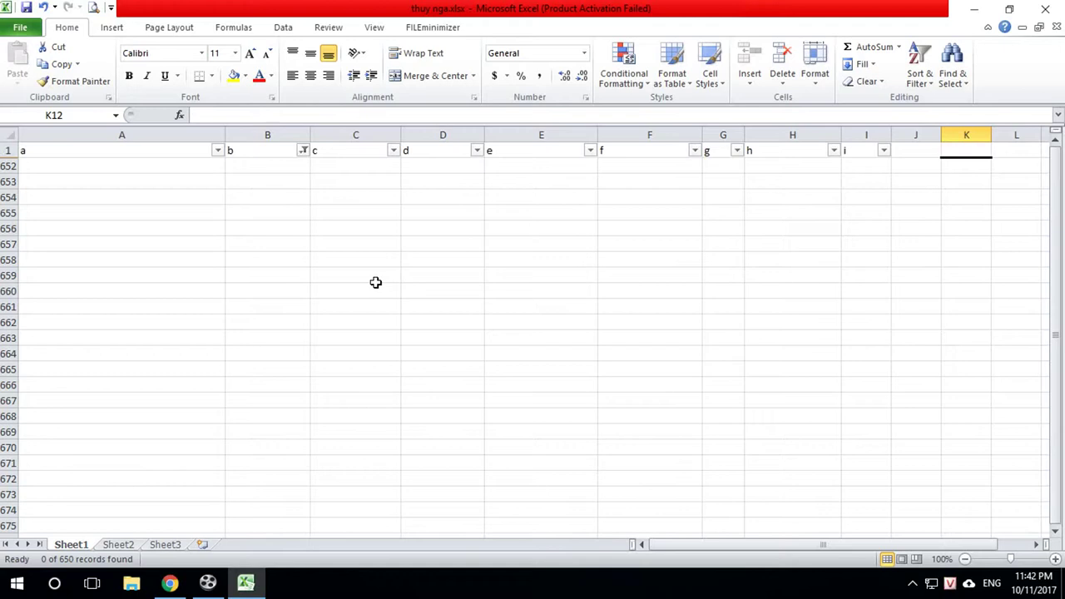
- Reset the filter on column b so that all video rows are shown again
left_click(303, 150)
left_click_drag(298, 315, 305, 282)
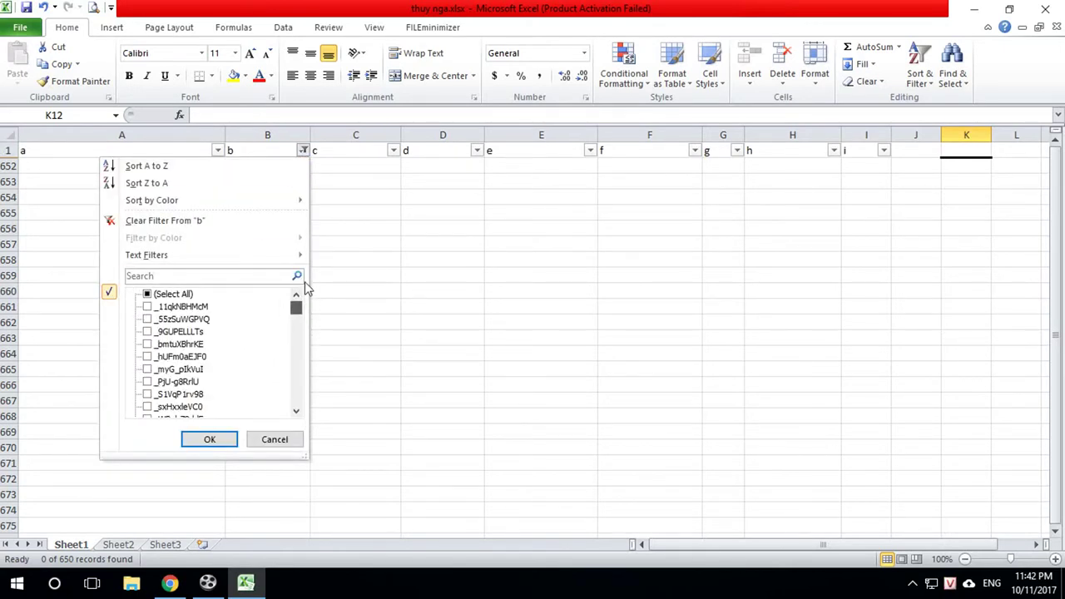
left_click(226, 441)
left_click(303, 150)
left_click(213, 441)
scroll(449, 347, "down", 5)
scroll(449, 346, "down", 3)
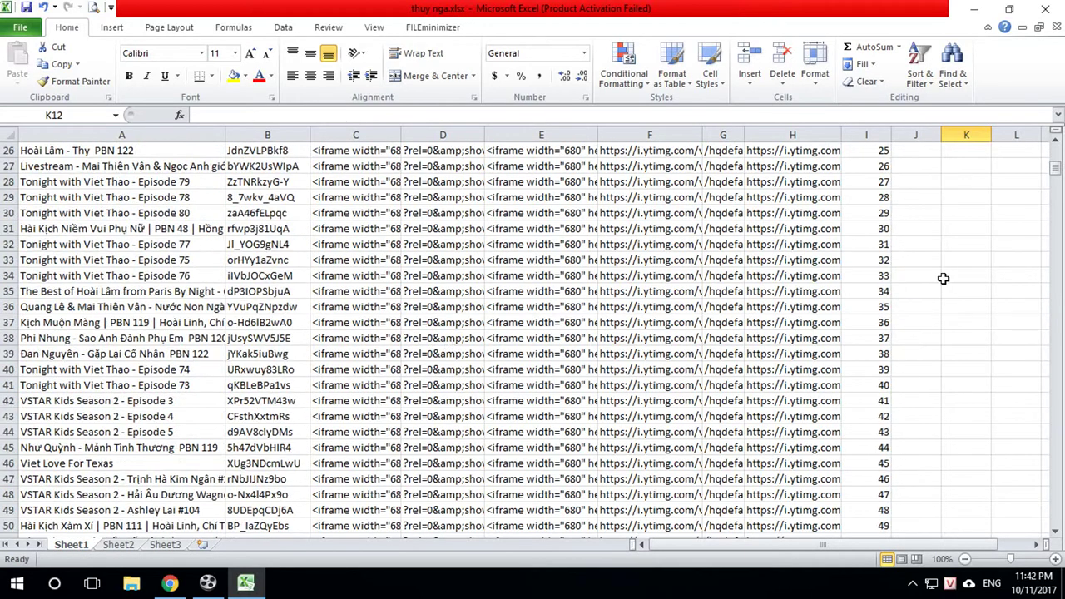
mouse_move(1057, 167)
left_mouse_down()
mouse_move(1062, 279)
mouse_move(1063, 153)
left_mouse_up()
- Filter column e to show only the #NAME? entries and check for broken embed codes
left_click(590, 150)
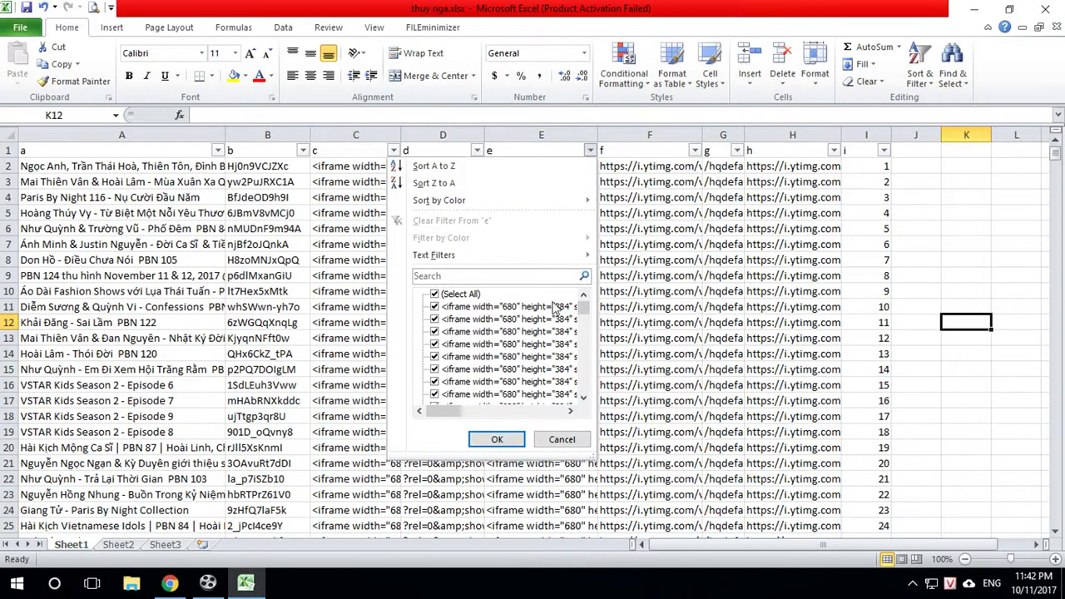
left_click(439, 295)
left_click_drag(585, 310, 586, 388)
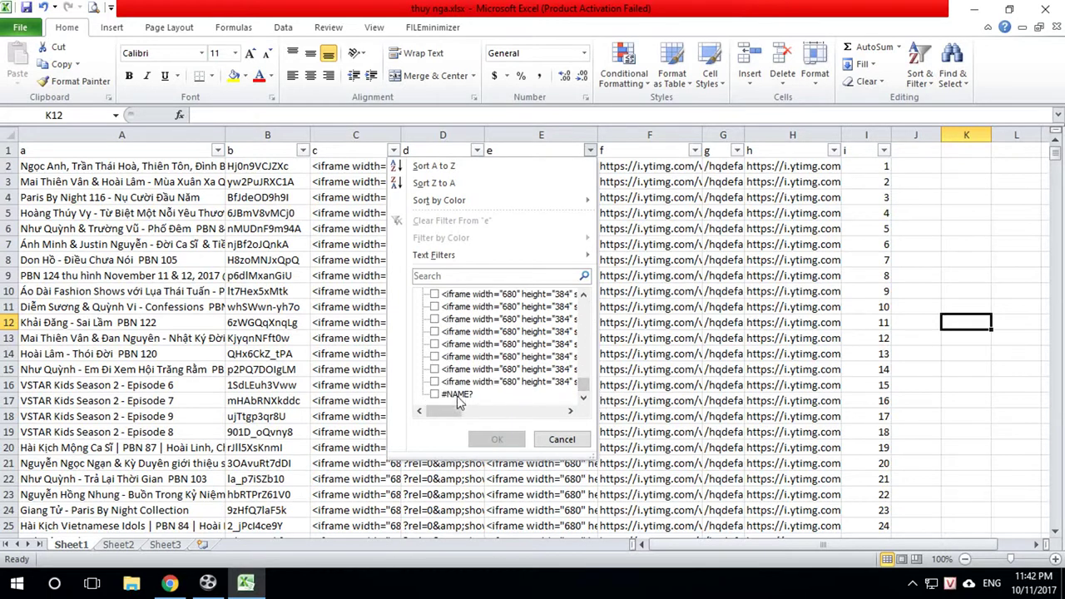
left_click(435, 395)
left_click(497, 440)
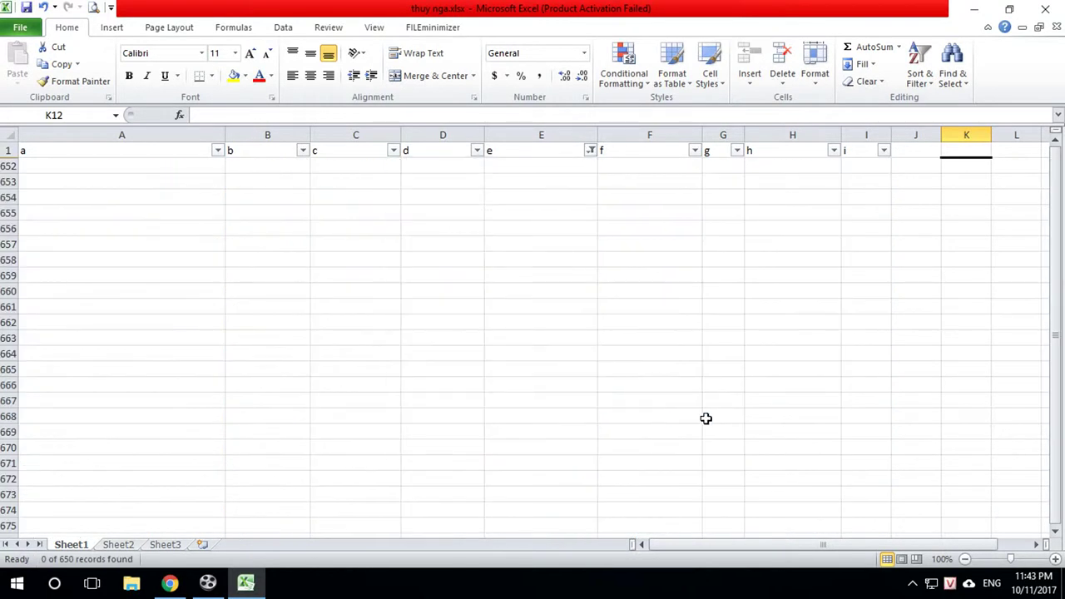
mouse_move(1055, 326)
left_mouse_down()
mouse_move(1055, 449)
mouse_move(1056, 332)
left_mouse_up()
left_click(833, 322)
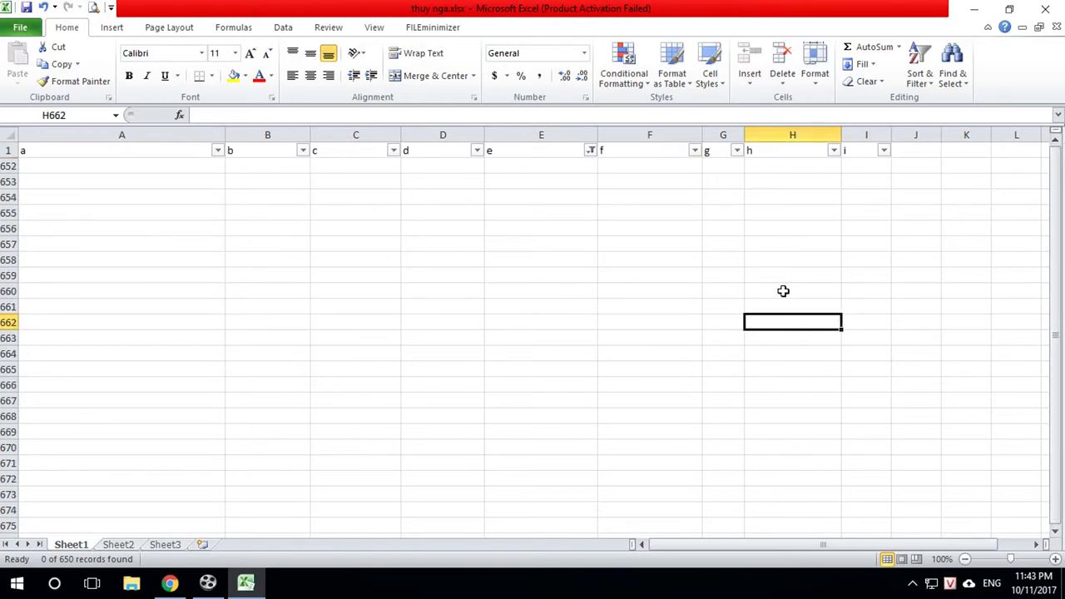
- Reset the filter on column e by selecting all of its values again
left_click(593, 155)
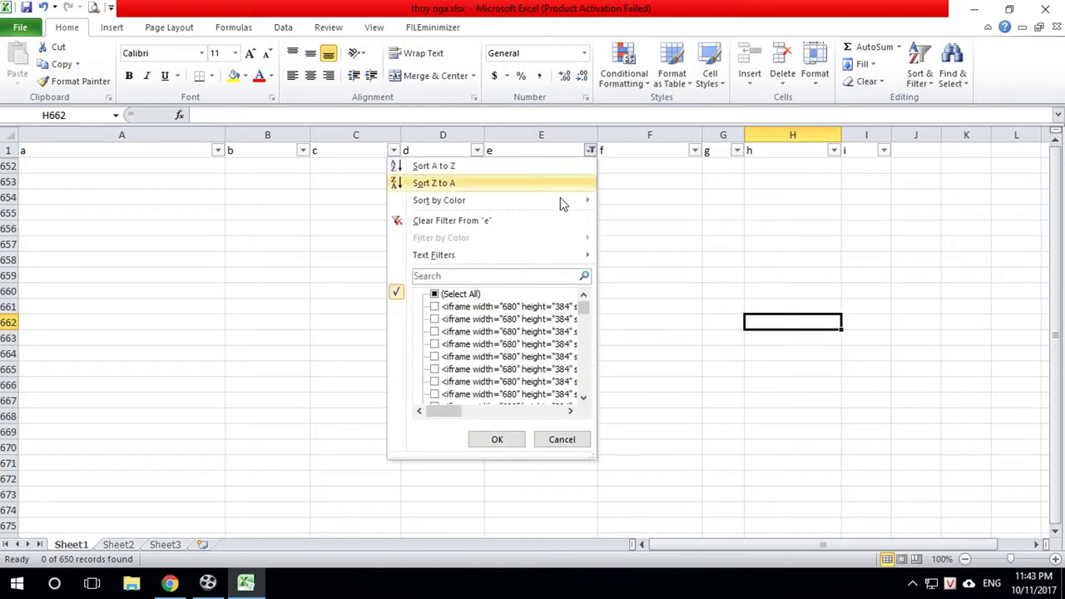
left_click(435, 293)
left_click(496, 441)
left_click(1003, 371)
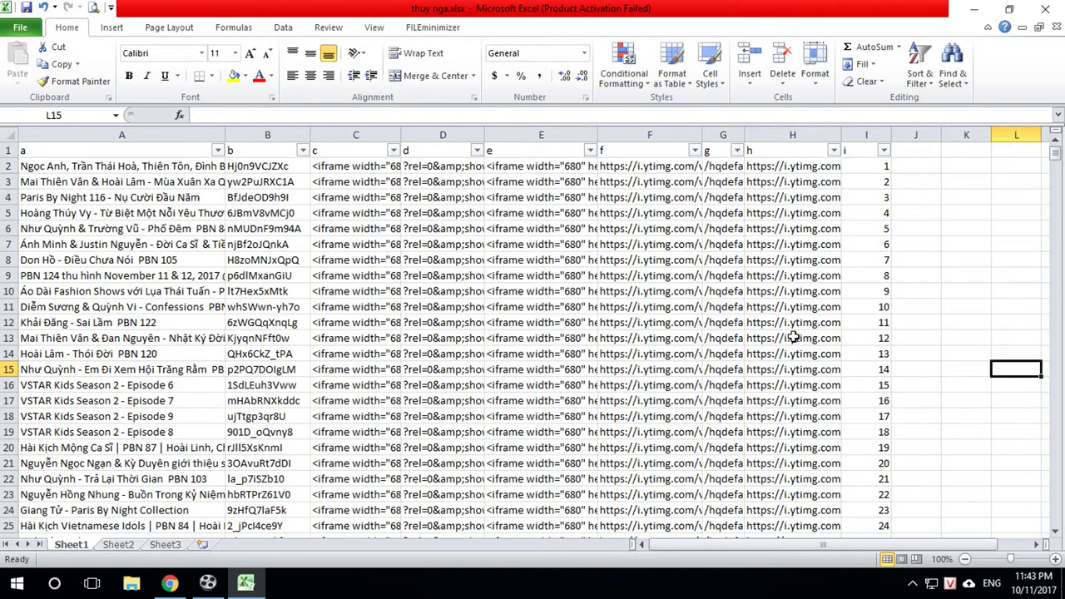
scroll(699, 314, "down", 2)
scroll(699, 315, "down", 2)
scroll(701, 310, "up", 4)
- Save the active sheet to the Desktop as thuy nga.txt in Unicode Text format, accepting the format limitations
left_click(20, 29)
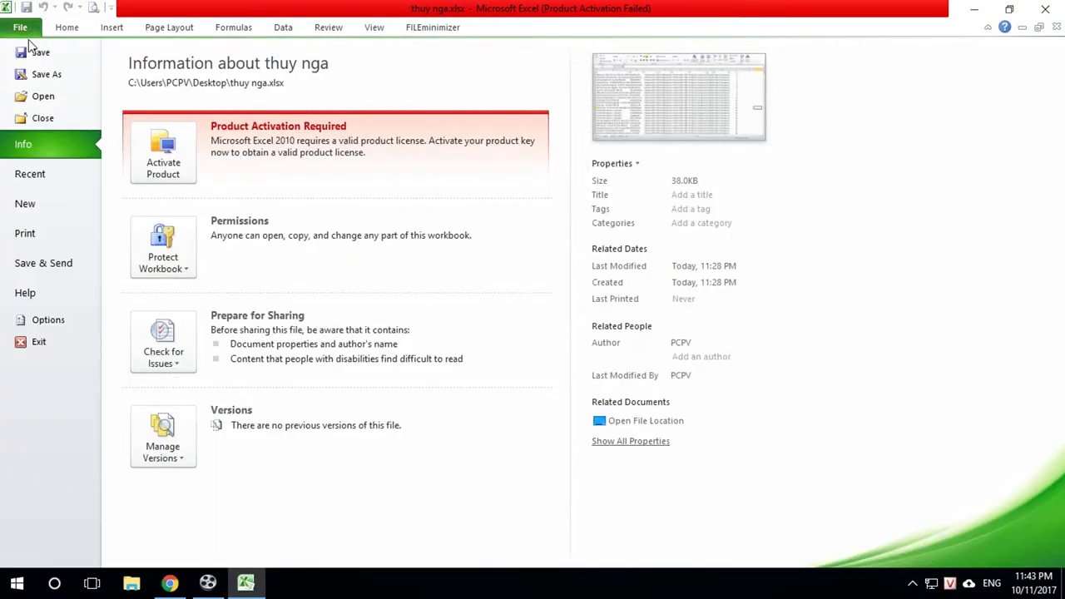
left_click(56, 77)
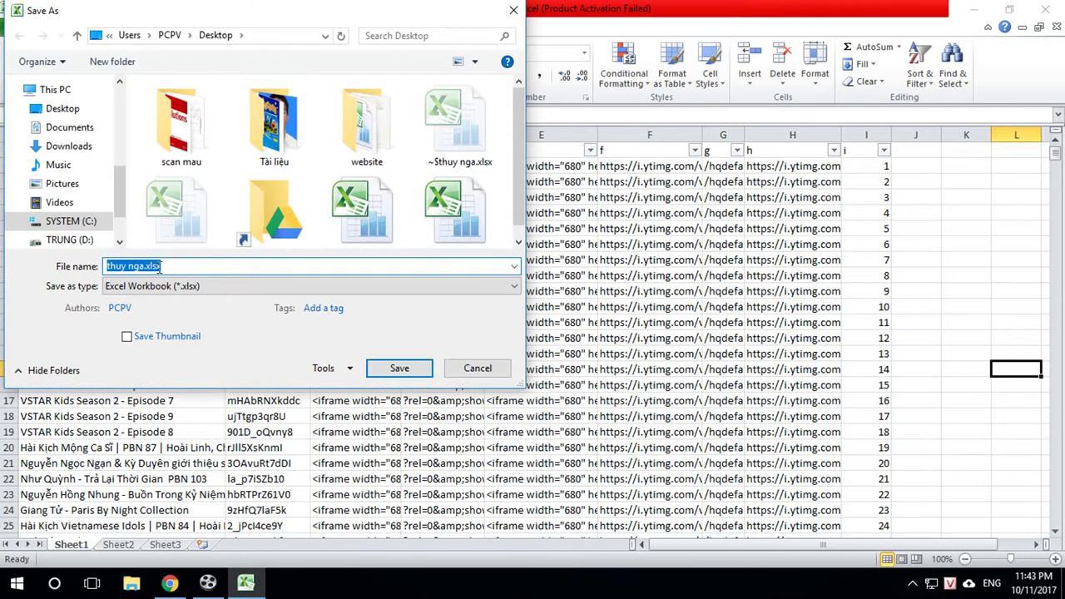
left_click(65, 109)
left_click(223, 291)
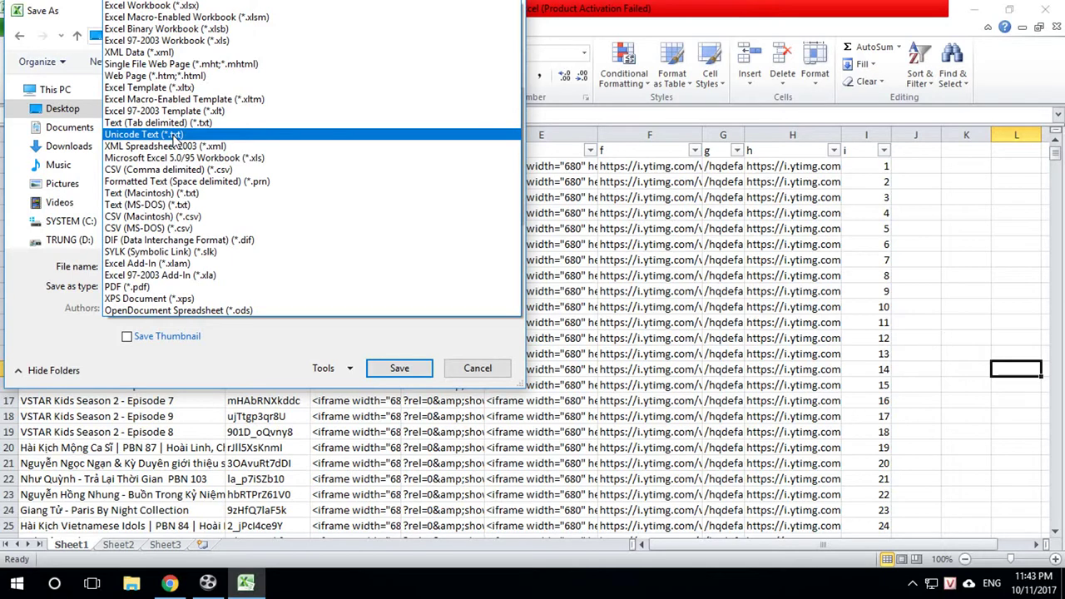
left_click(176, 135)
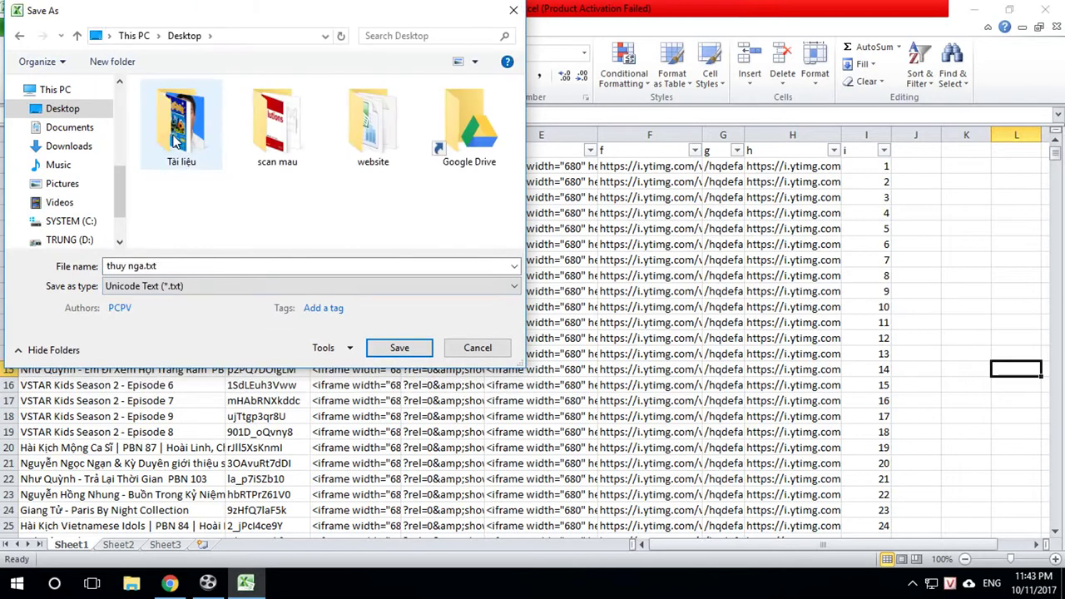
left_click(399, 347)
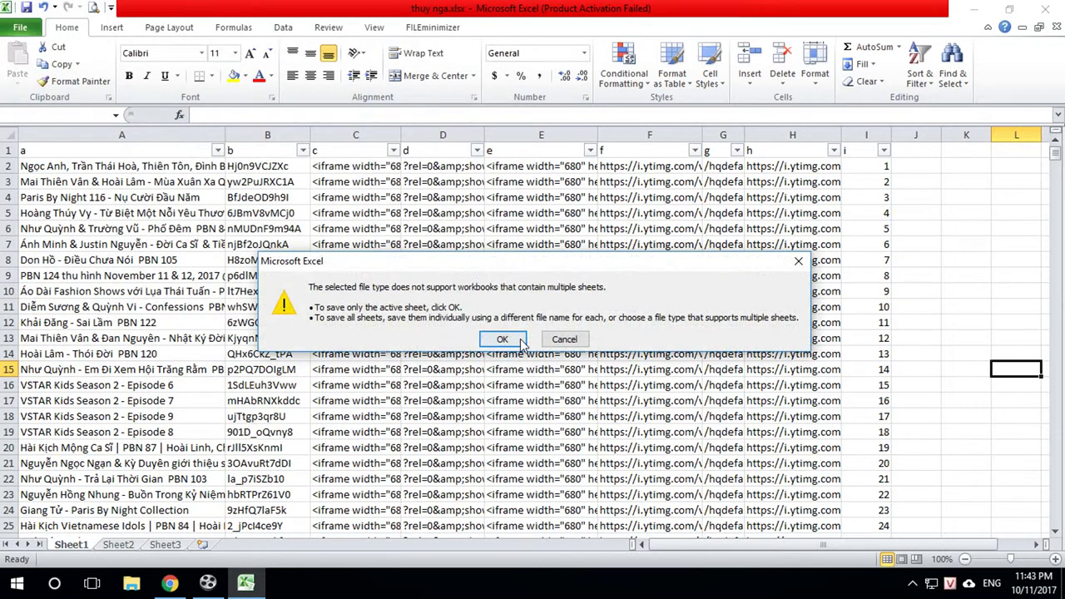
left_click(502, 343)
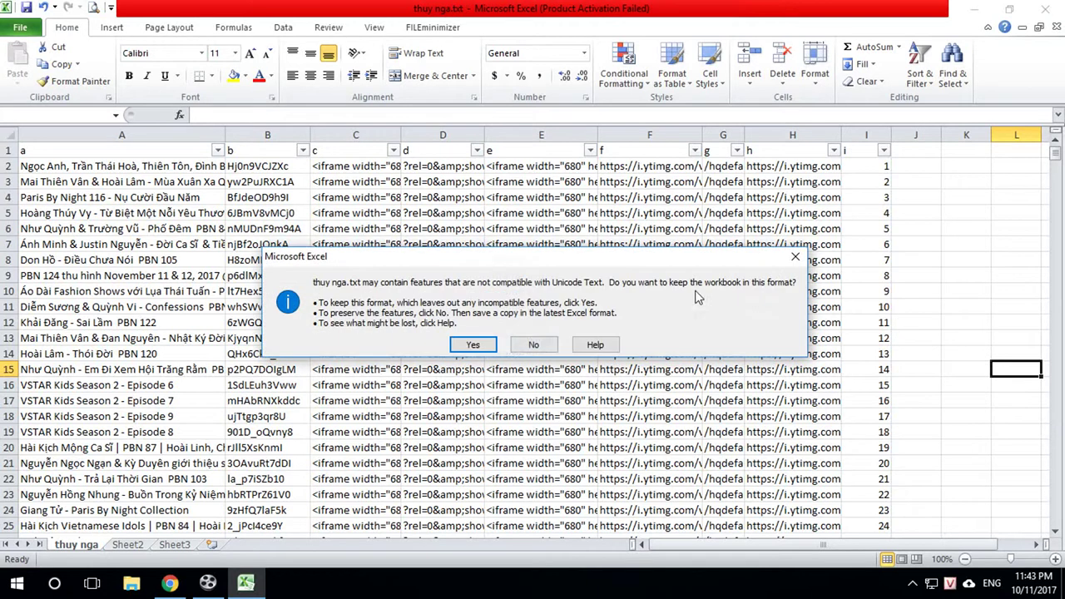
left_click(472, 346)
- Close the thuy nga.txt workbook and the video.xlsx workbook
left_click(1008, 308)
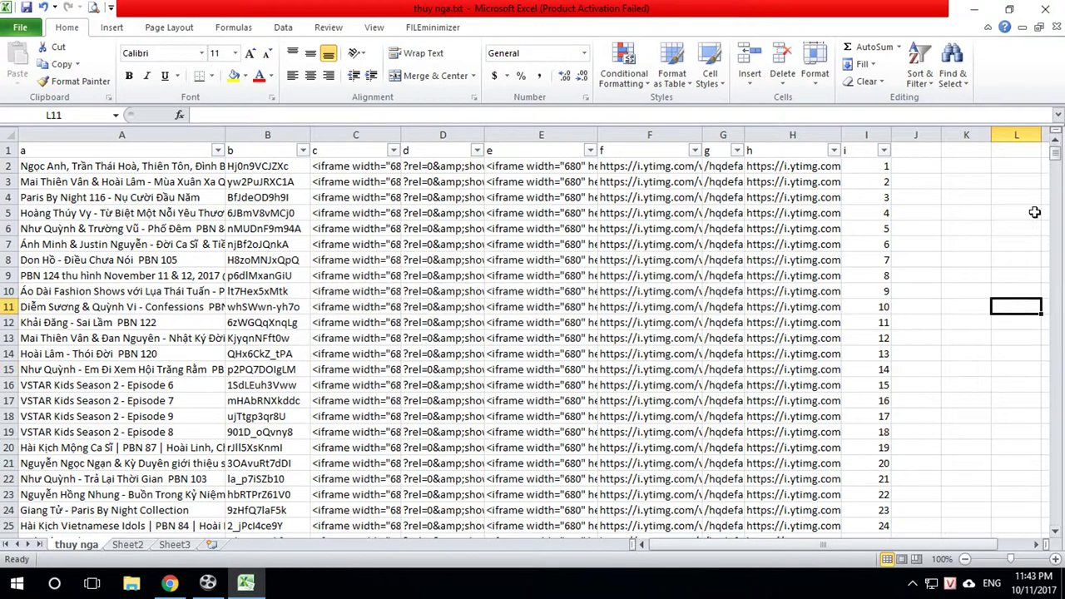
left_click(1046, 8)
left_click(530, 310)
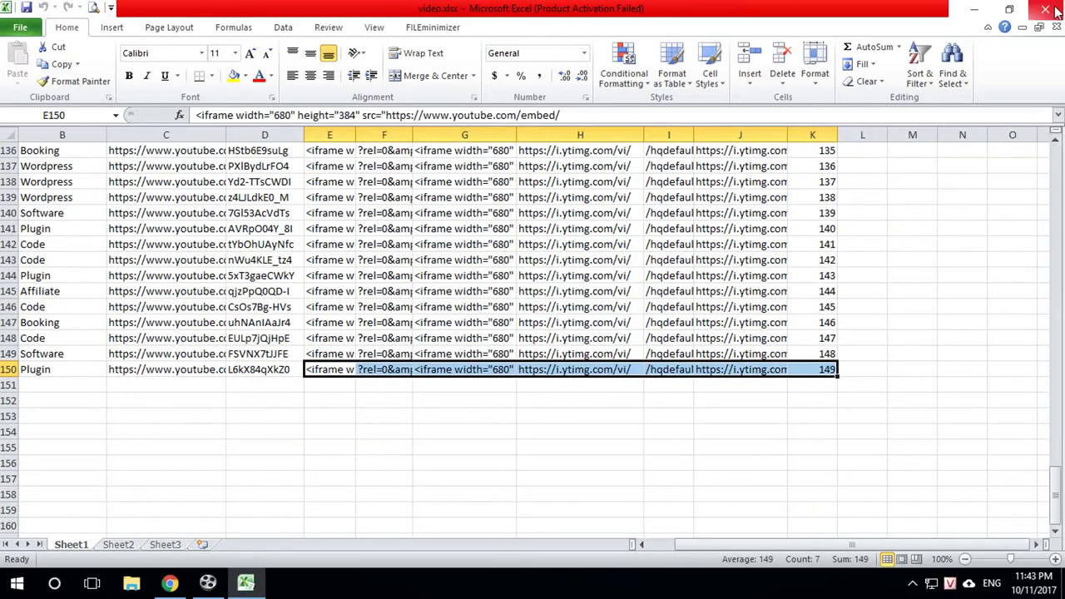
left_click(1051, 8)
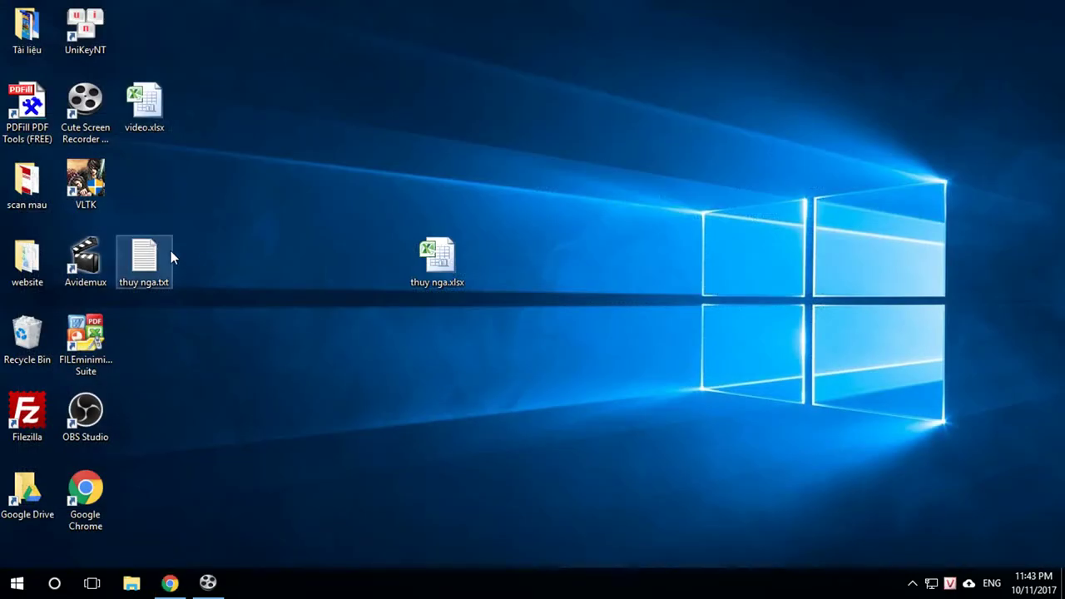
- Gather video.xlsx and thuy nga.xlsx together on the desktop and delete both files
left_click_drag(164, 133, 395, 256)
left_click_drag(313, 150, 512, 355)
key("Delete")
- Move thuy nga.txt to the middle of the desktop and open it in a maximized Notepad window
left_click_drag(150, 271, 518, 249)
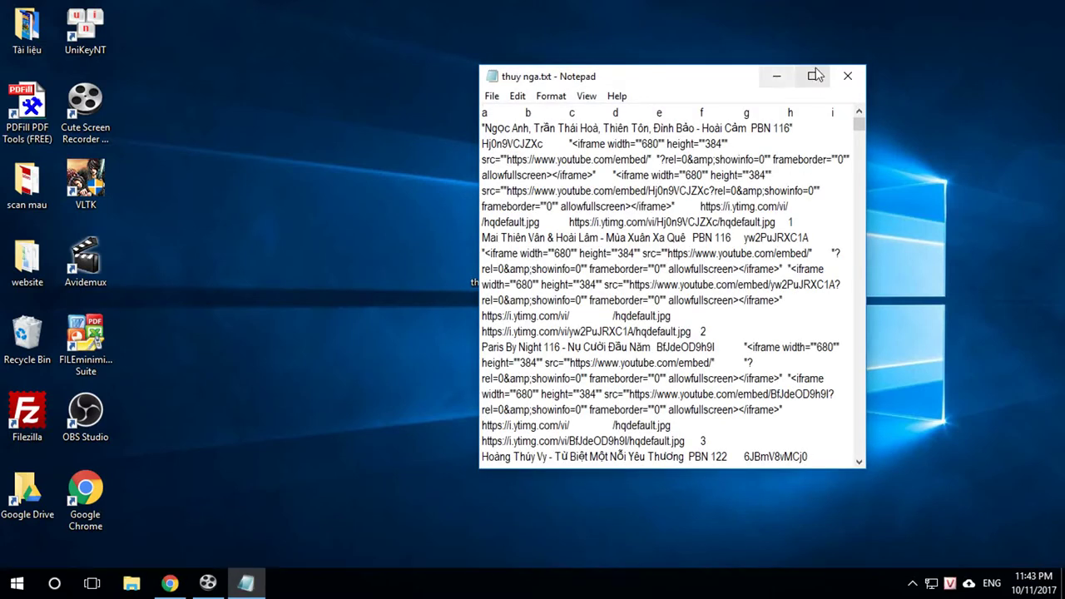
left_click(810, 77)
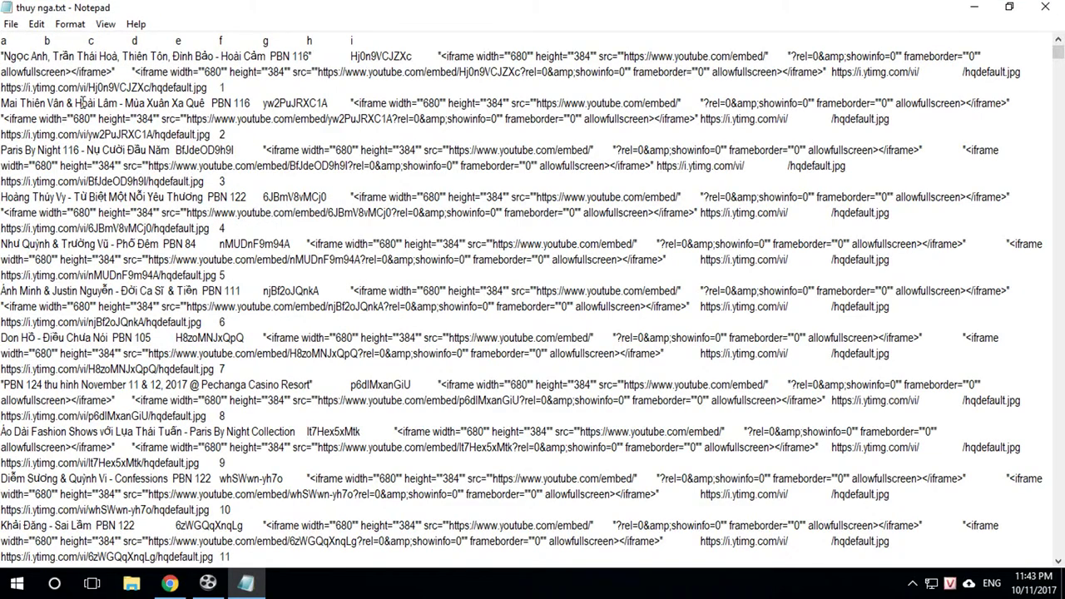
- Replace every tab in the text with a comma, using the gap copied between headers a and b as the search text
left_click_drag(13, 40, 33, 39)
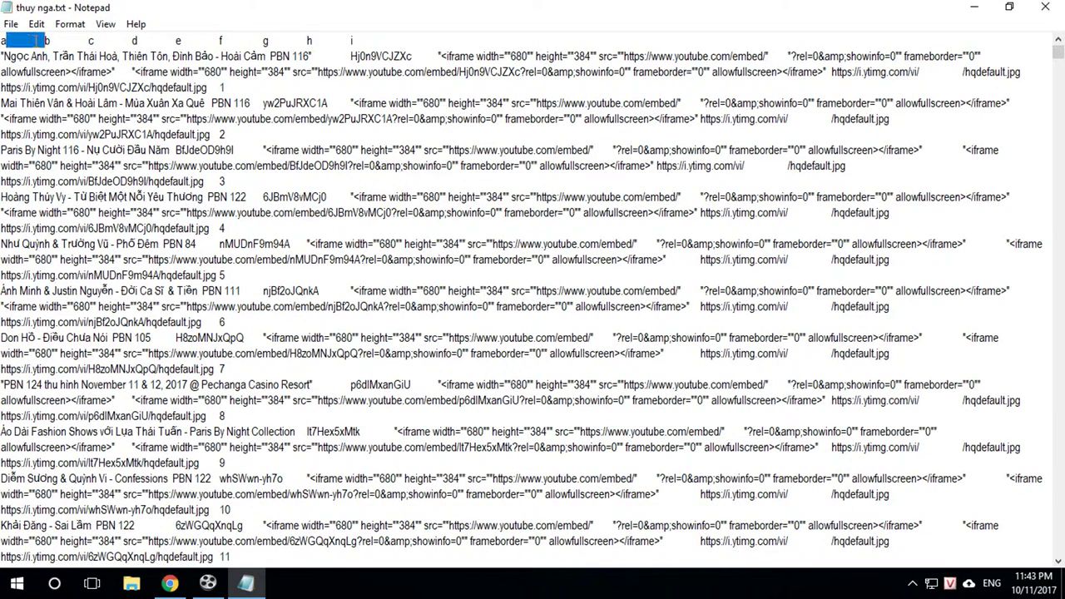
right_click(24, 39)
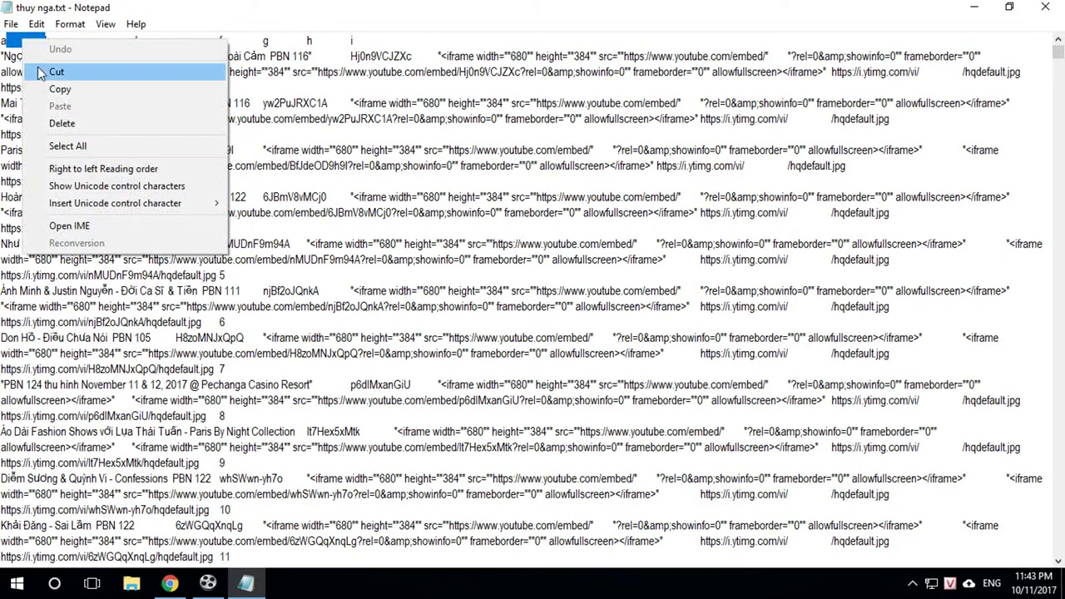
left_click(54, 89)
left_click(37, 25)
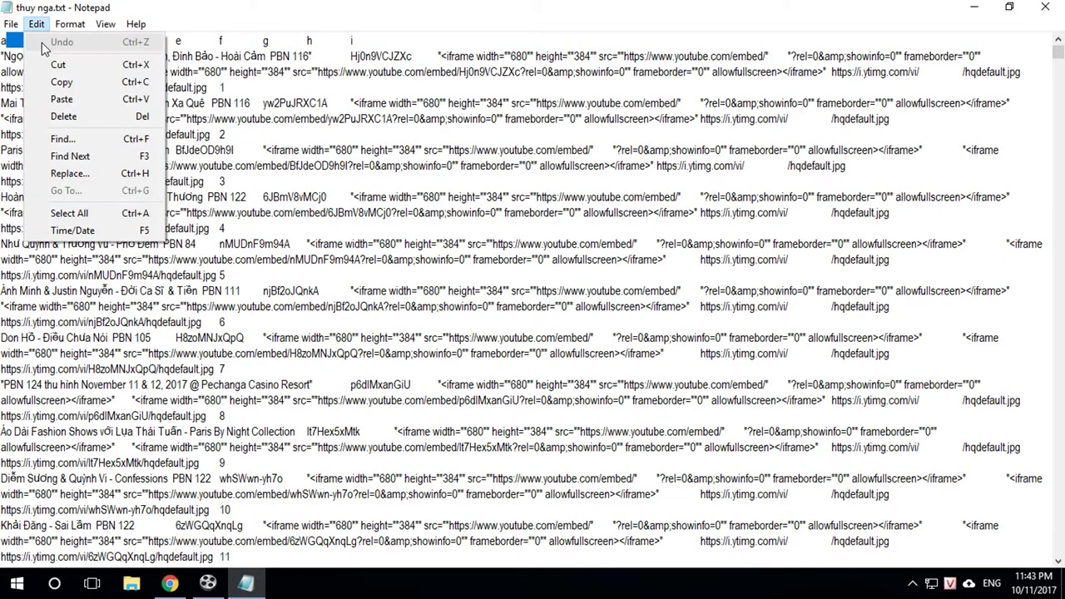
left_click(82, 177)
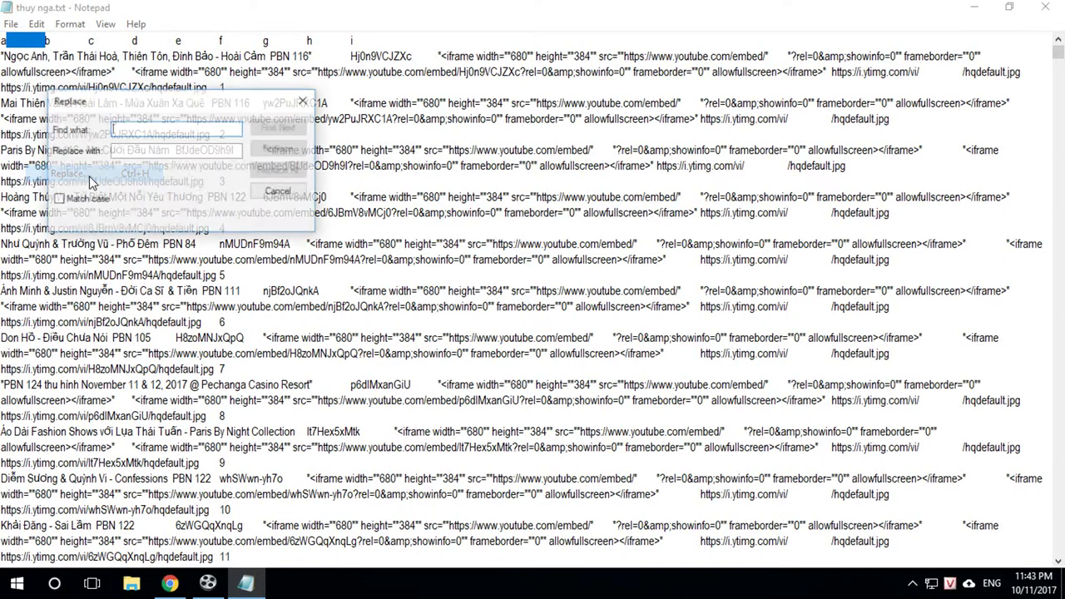
right_click(151, 130)
left_click(186, 194)
left_click(137, 150)
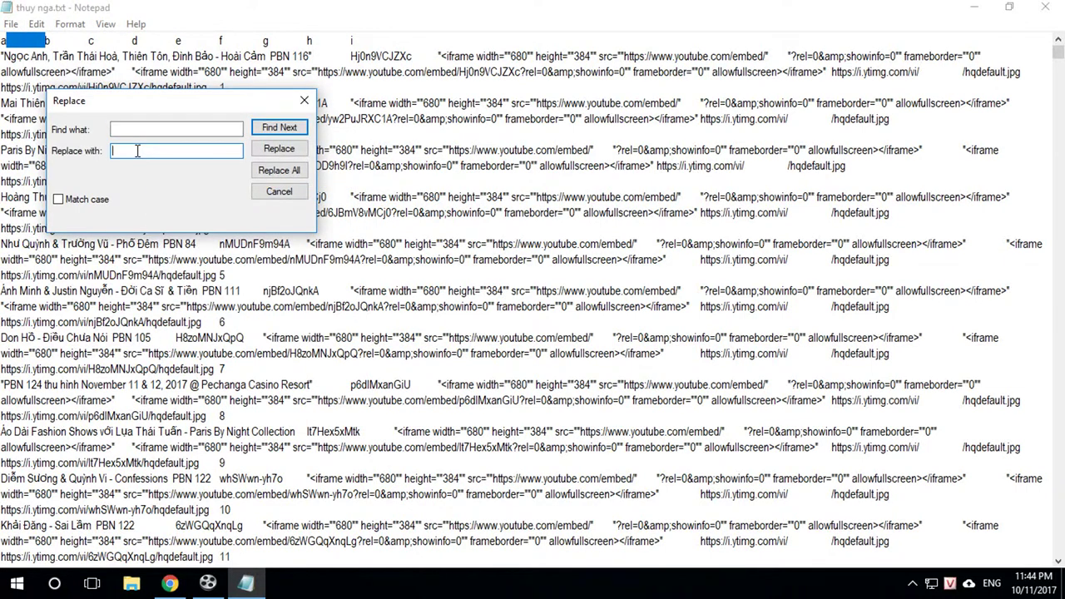
type(",")
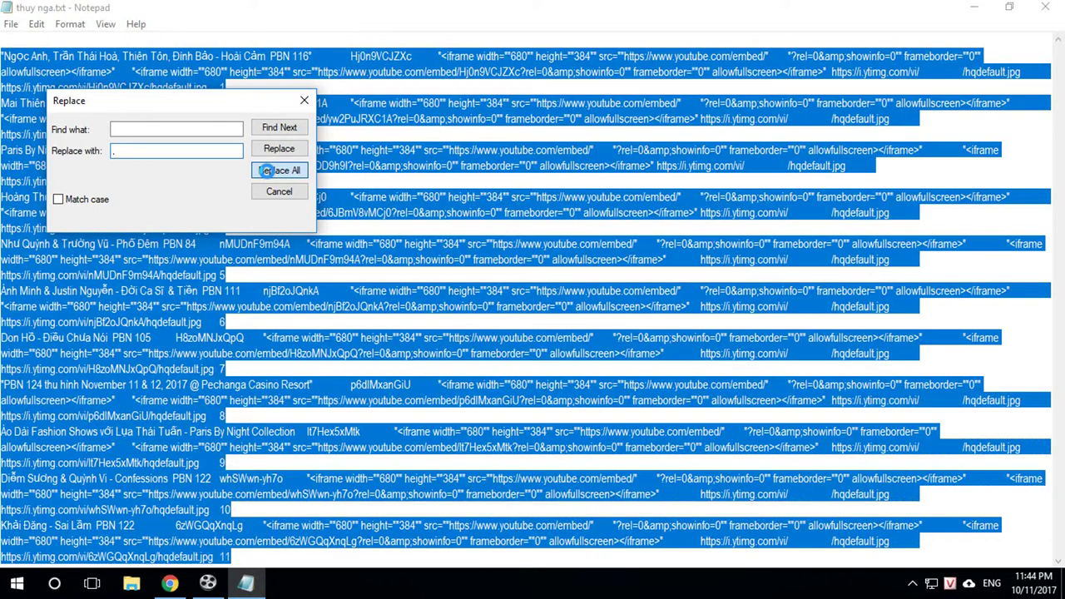
left_click(277, 170)
left_click(305, 102)
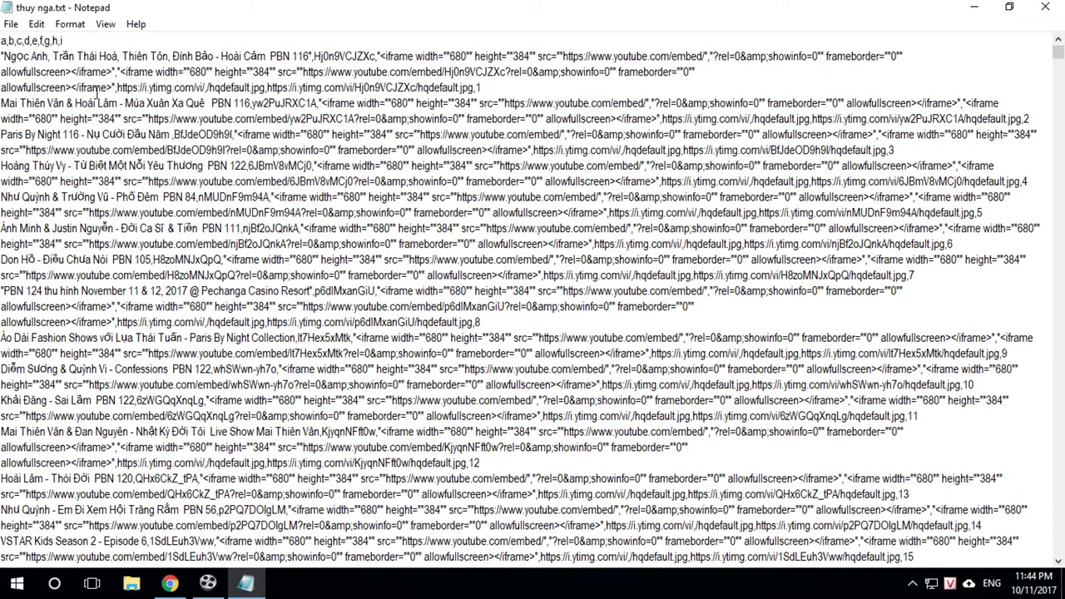
- Save the text as thuy nga.csv on the desktop with UTF-8 encoding and close it
left_click(12, 24)
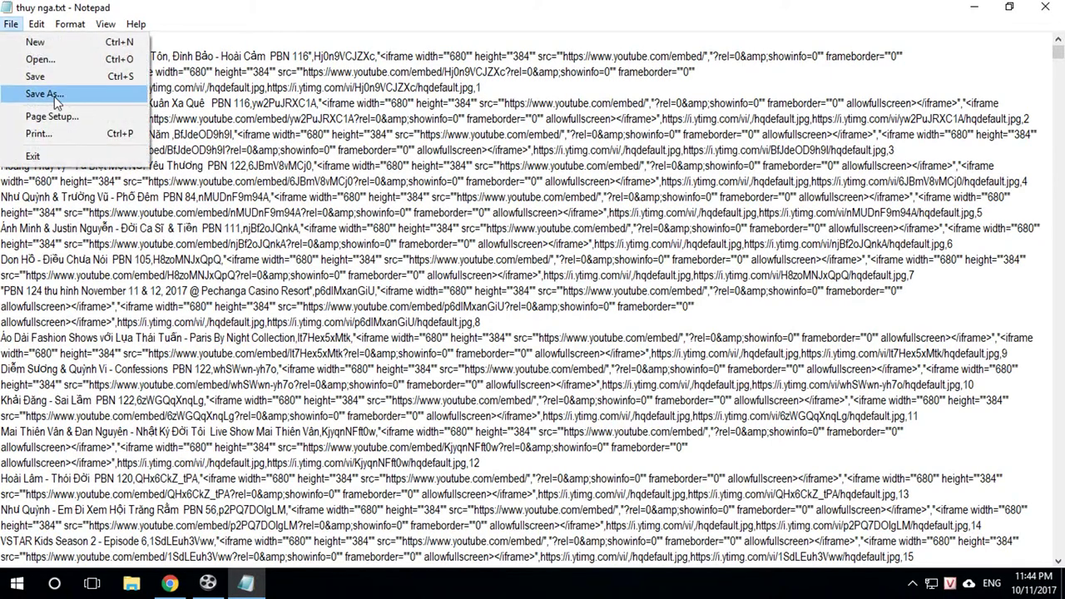
left_click(43, 94)
left_click(298, 382)
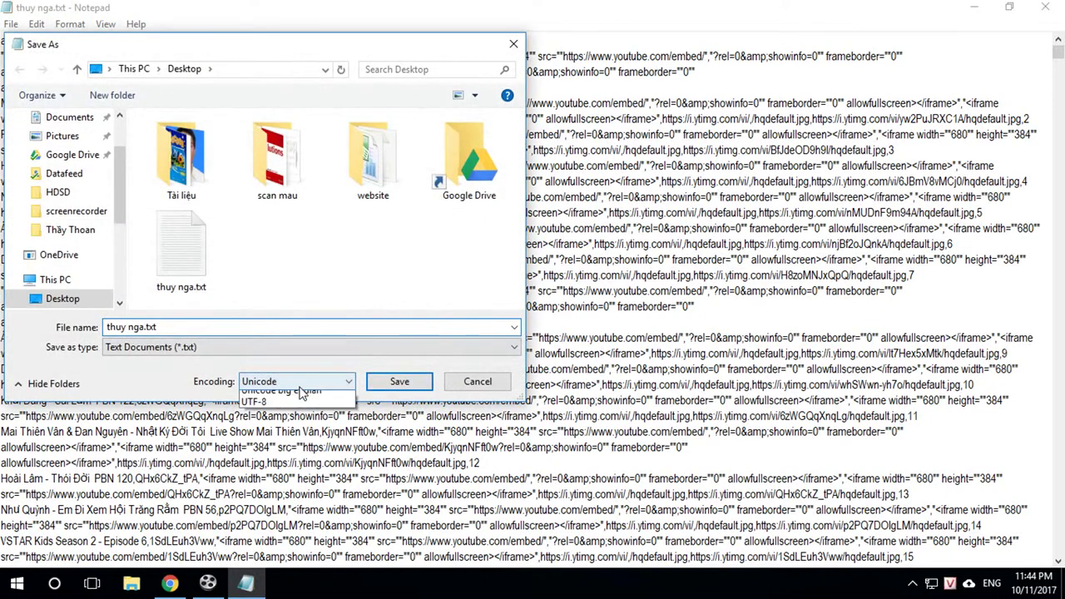
left_click(266, 434)
left_click(191, 327)
left_click(198, 326)
key("BackSpace")
key("BackSpace")
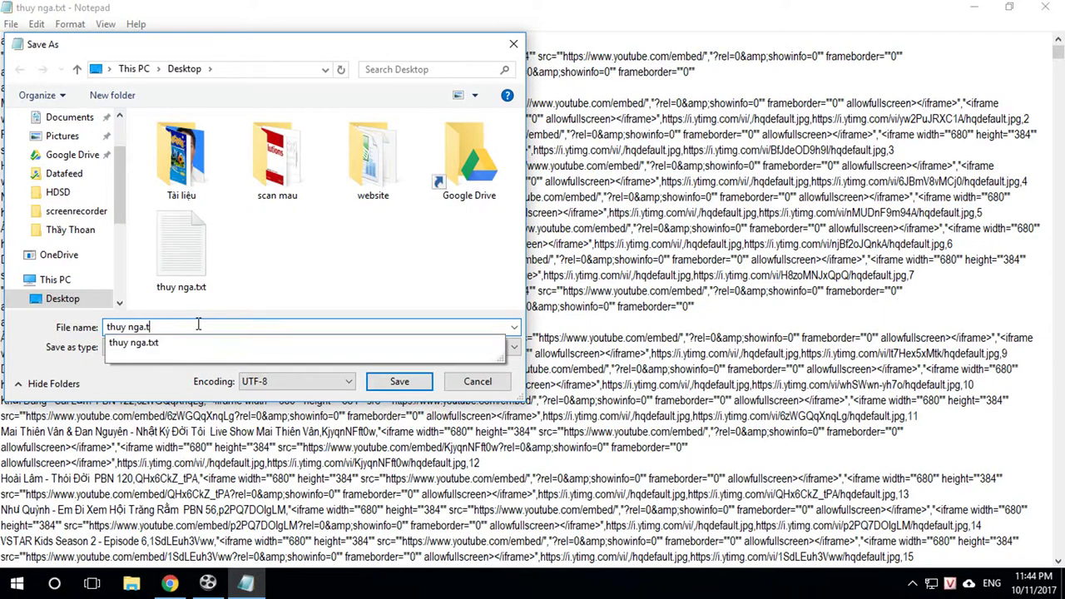
type("csv")
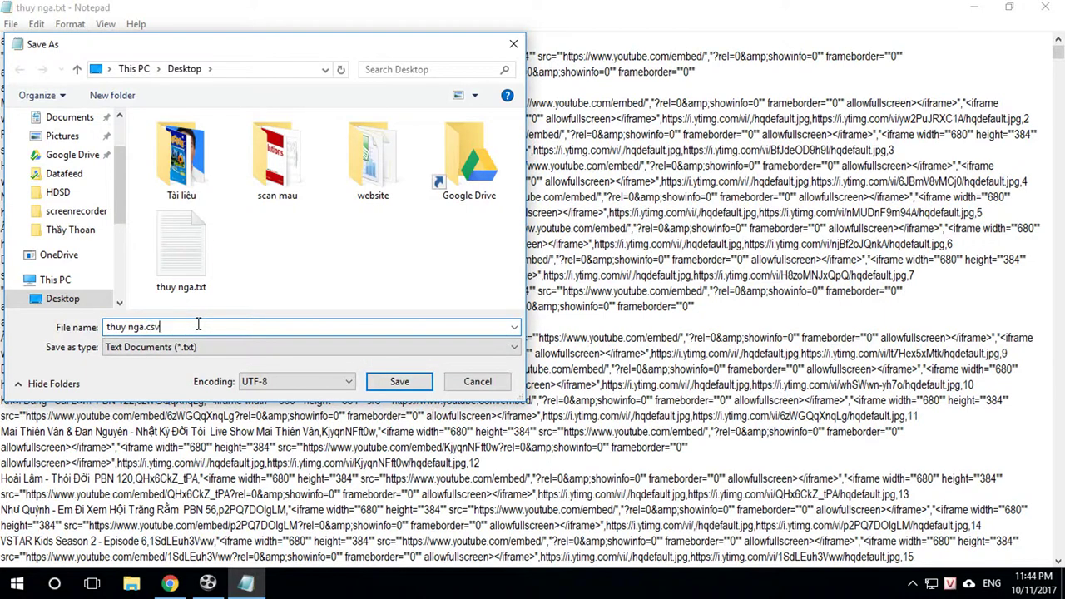
left_click(405, 381)
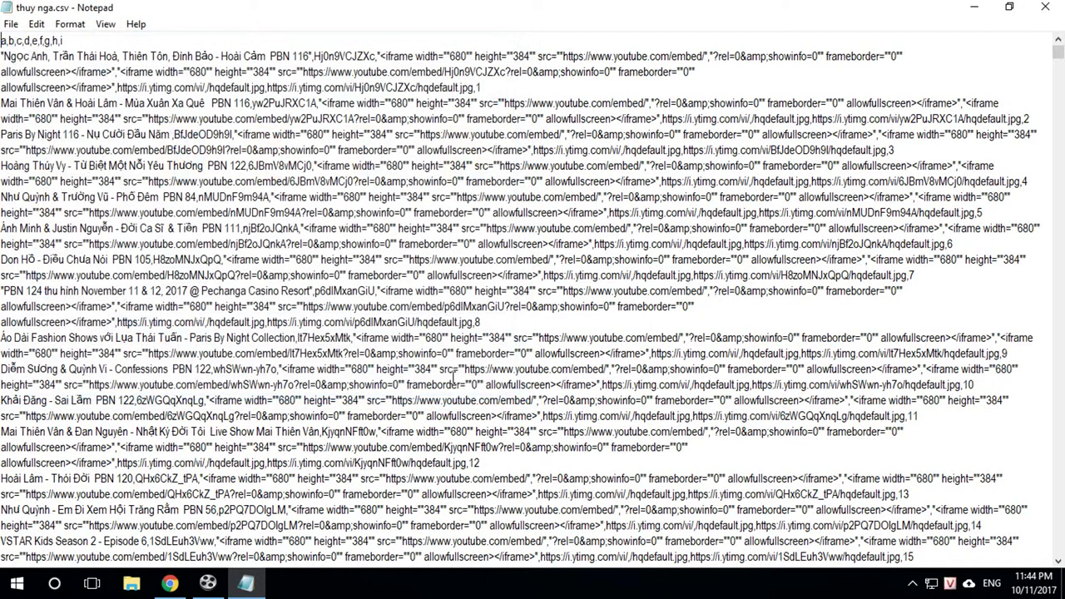
left_click(1045, 9)
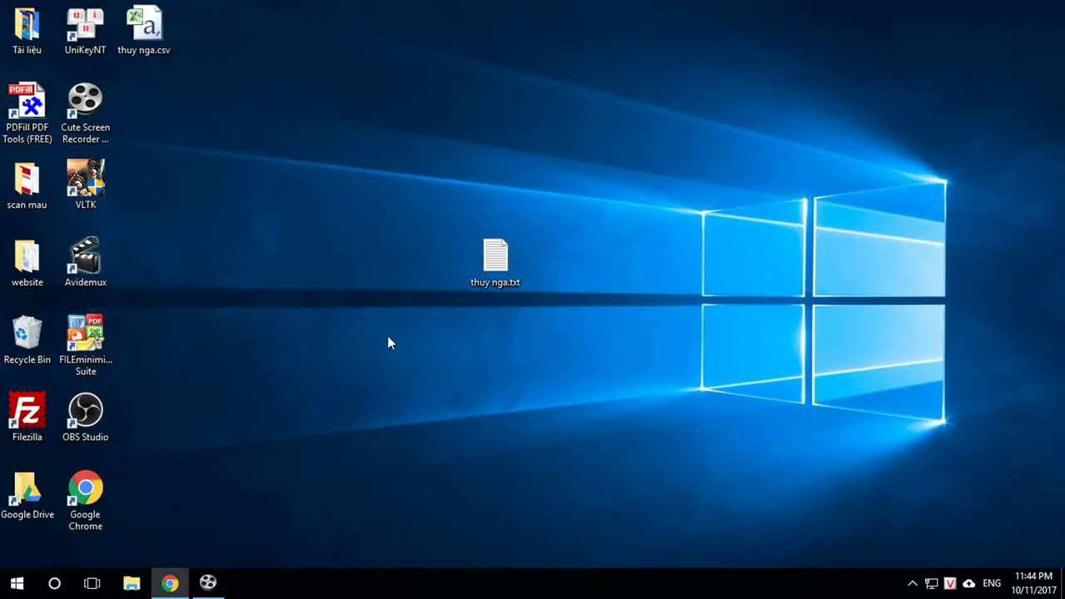
- Delete thuy nga.txt from the desktop and move thuy nga.csv to the middle of the desktop
left_click_drag(384, 165, 609, 398)
key("Delete")
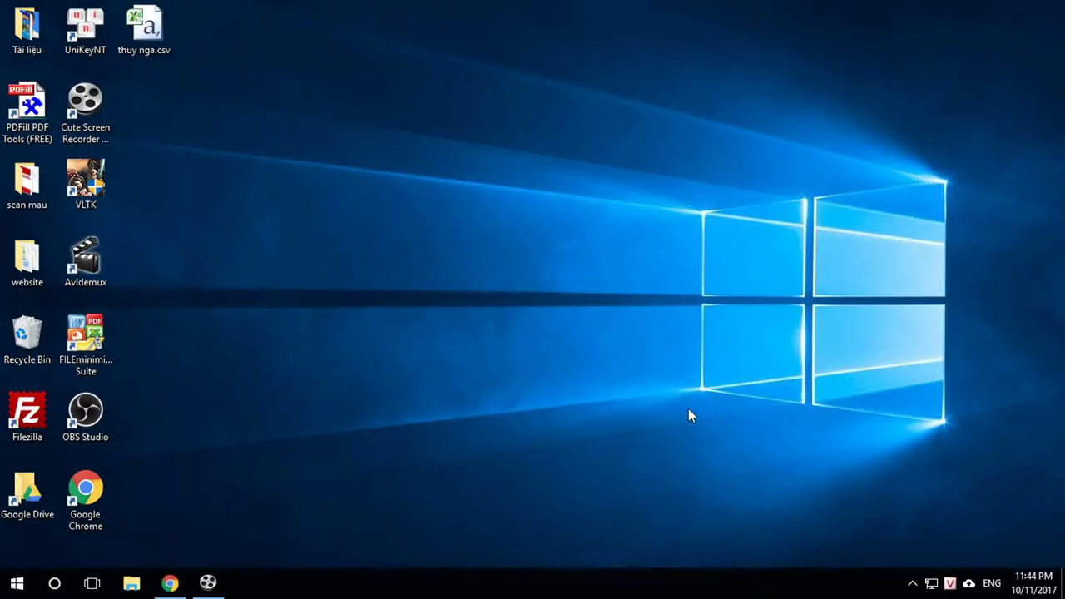
left_click_drag(146, 30, 567, 265)
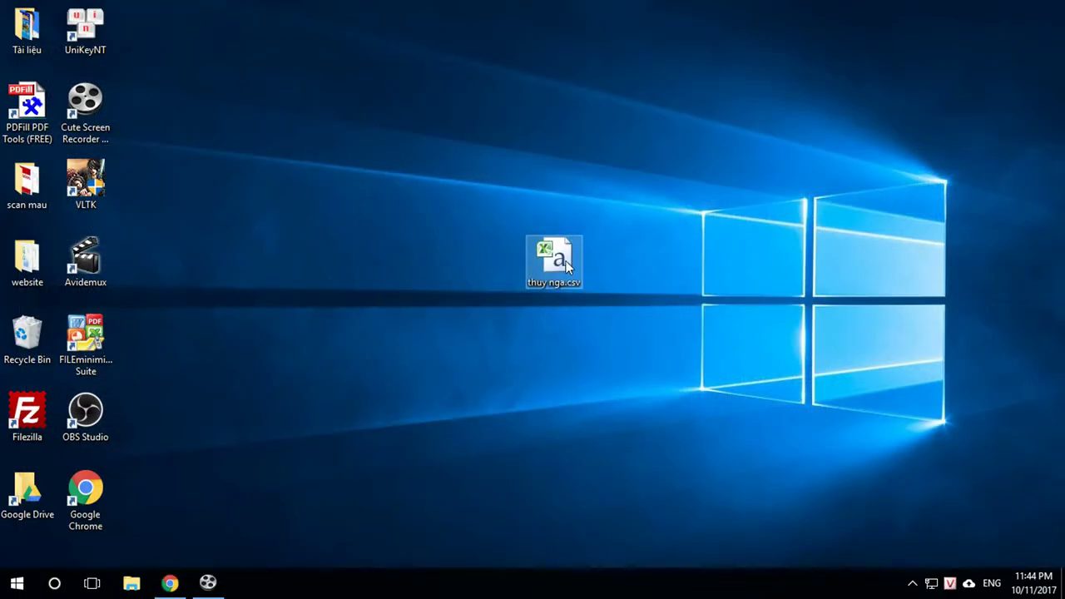
- Open thuy nga.csv in Excel, check its columns and rows through to the lower entries, and close the workbook
double_click(568, 262)
scroll(765, 216, "down", 3)
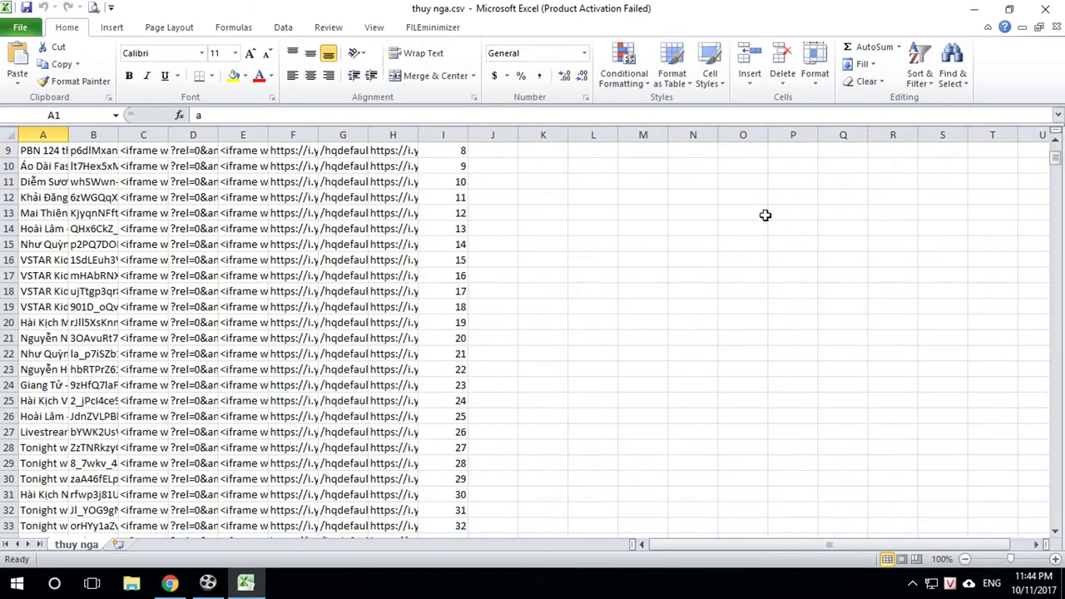
left_click_drag(1056, 158, 1063, 285)
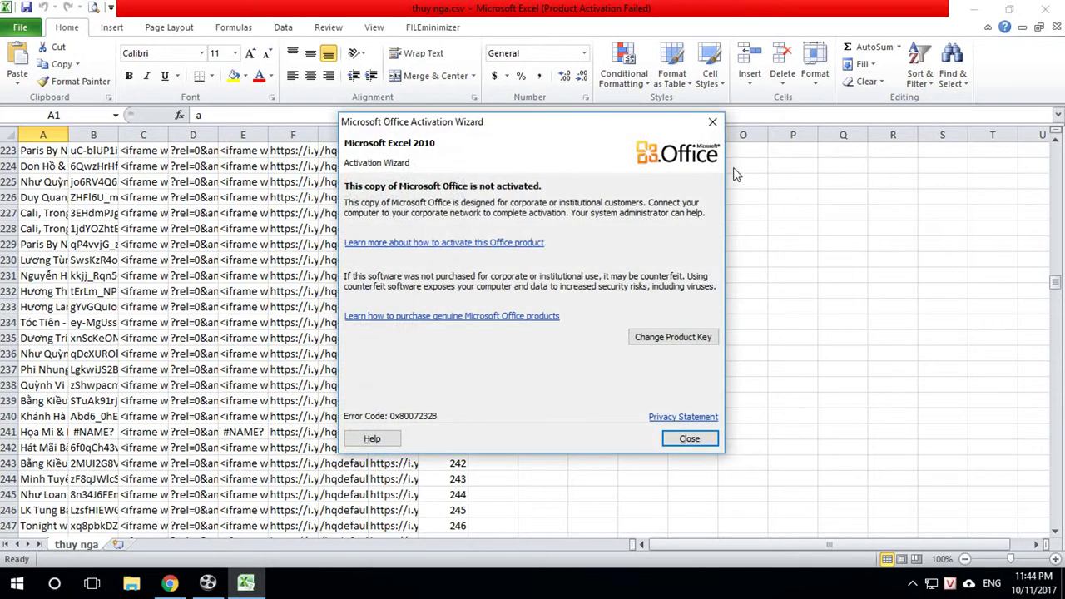
left_click(713, 119)
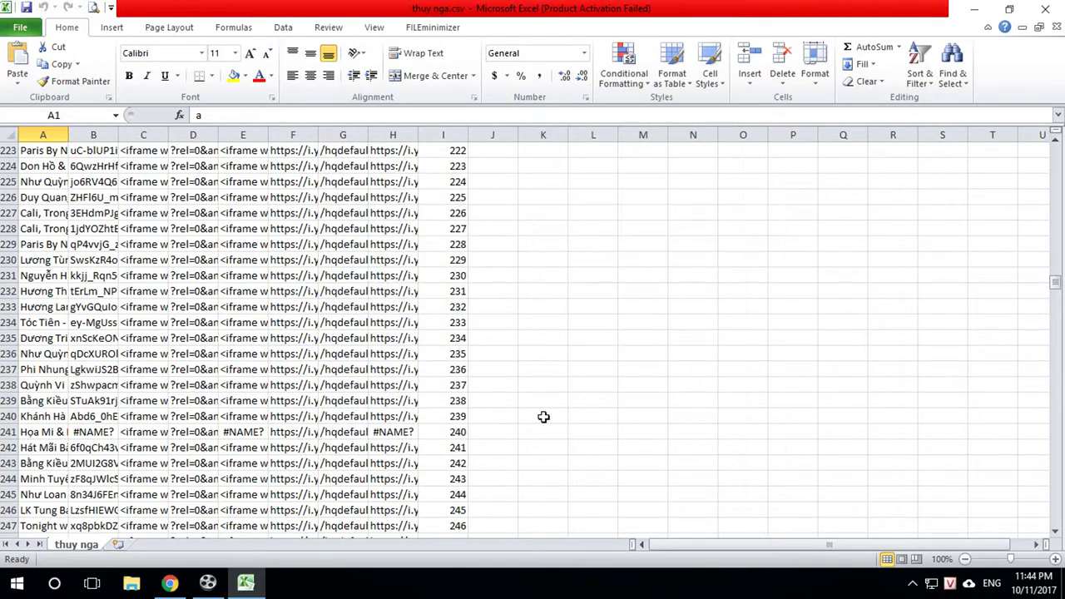
scroll(546, 419, "up", 8)
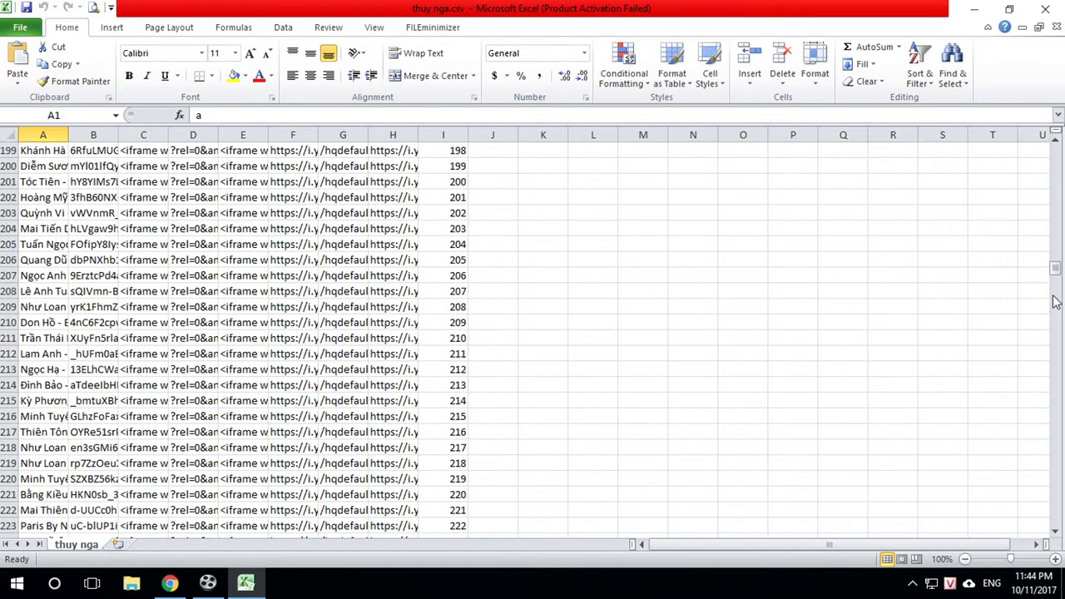
left_click_drag(1058, 277, 1058, 145)
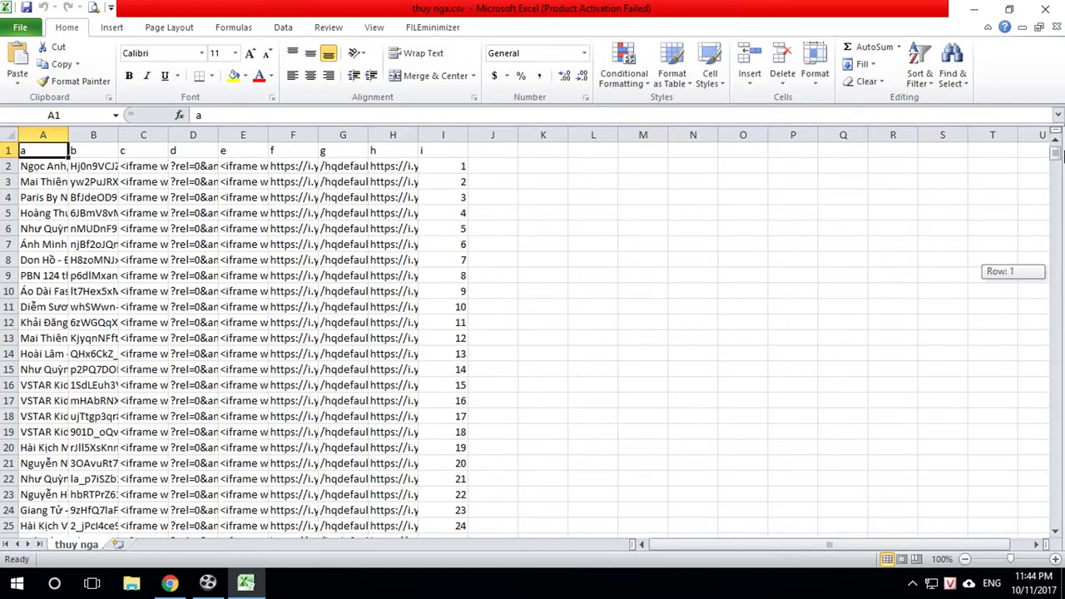
left_click(1046, 9)
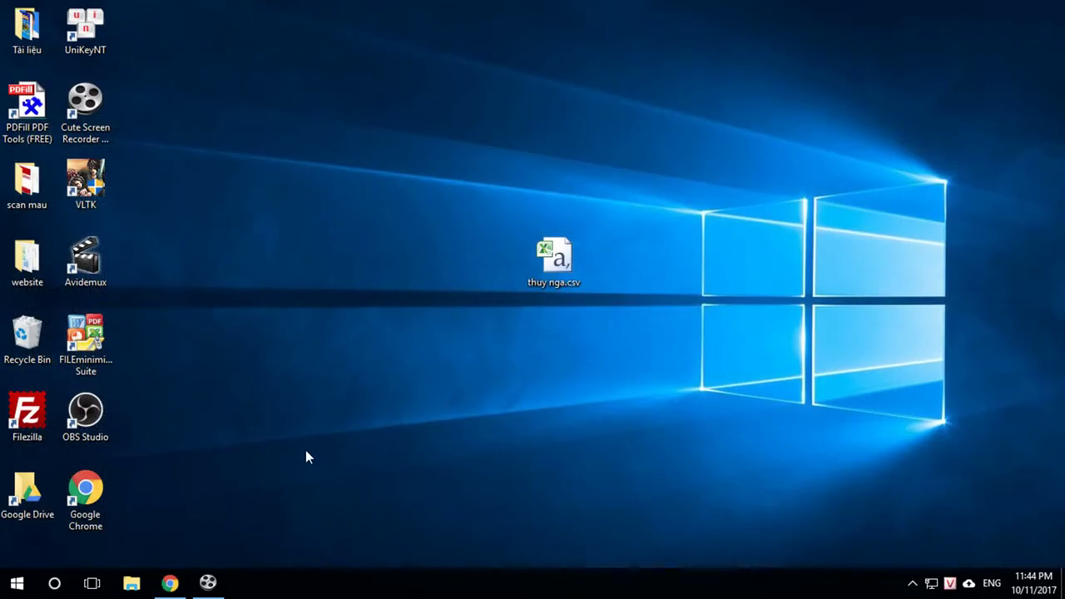
- Switch to Chrome and open the plugin upload form in the WordPress admin of video.dang.vn
left_click(169, 583)
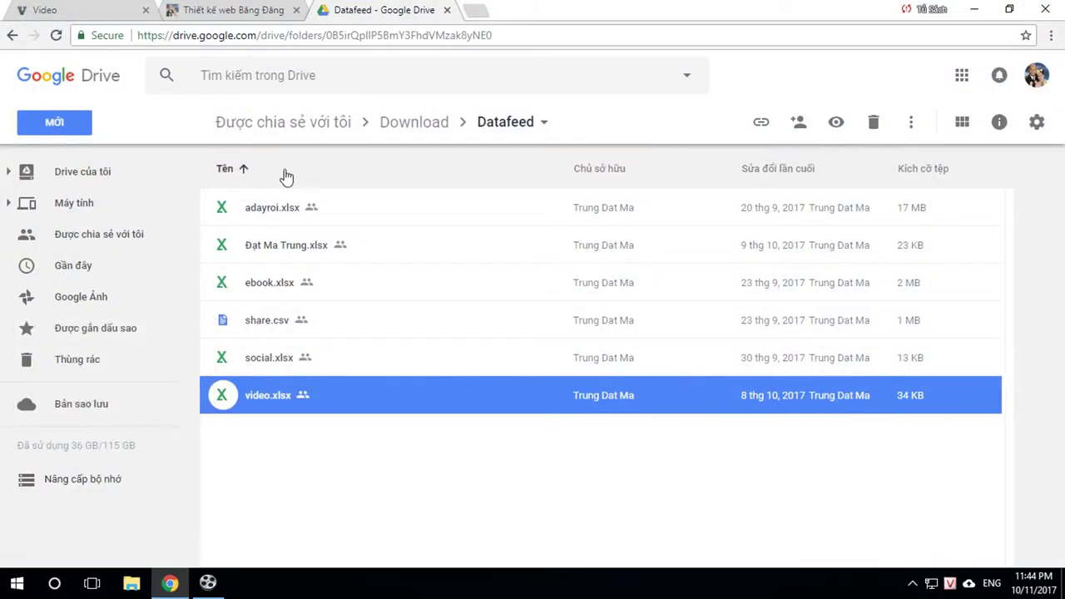
left_click(75, 10)
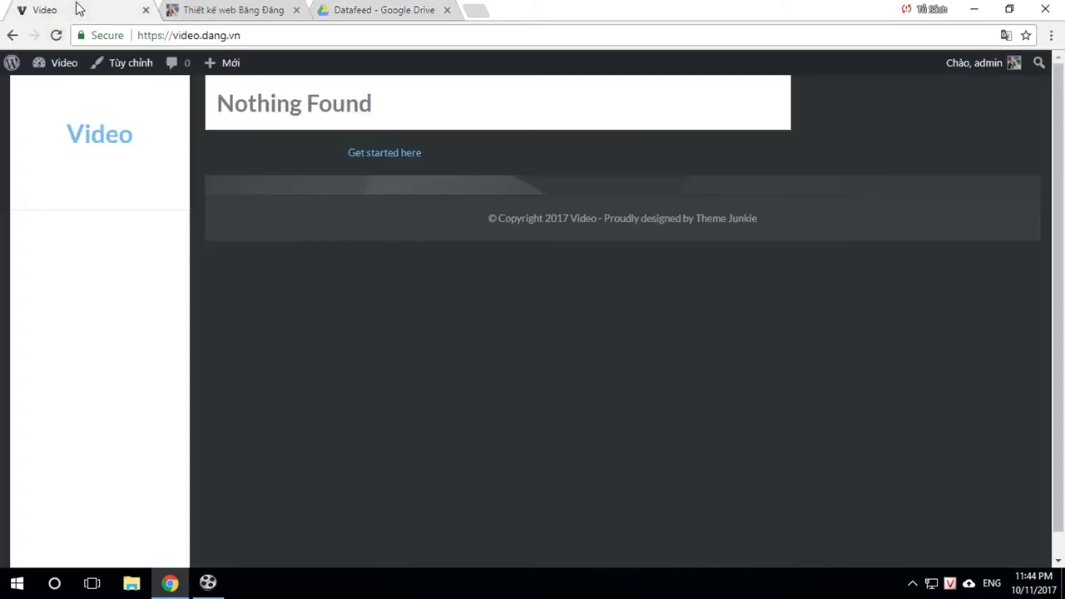
left_click(63, 61)
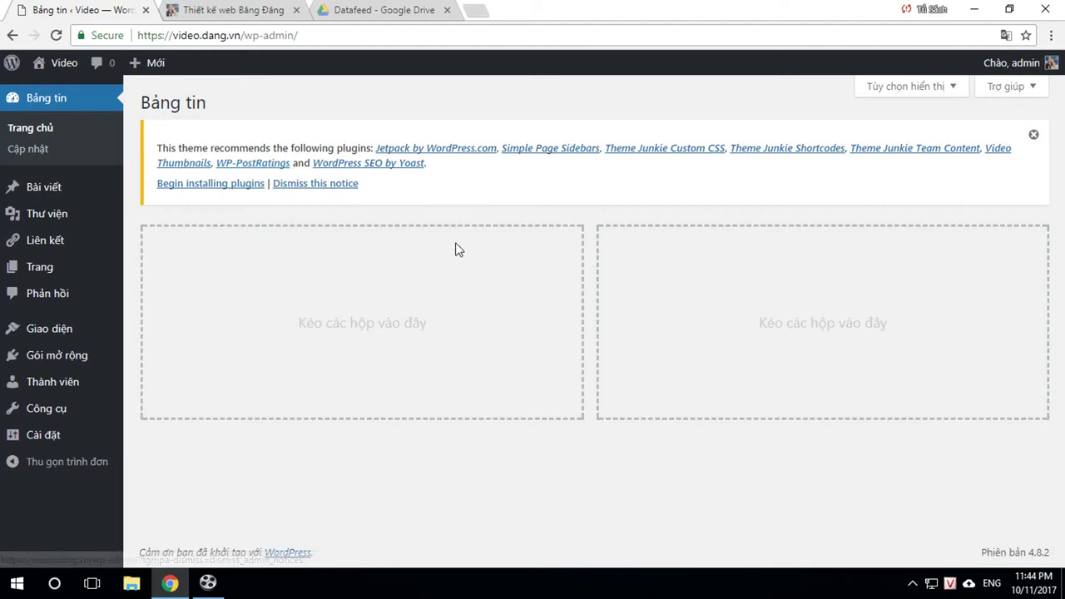
mouse_move(65, 364)
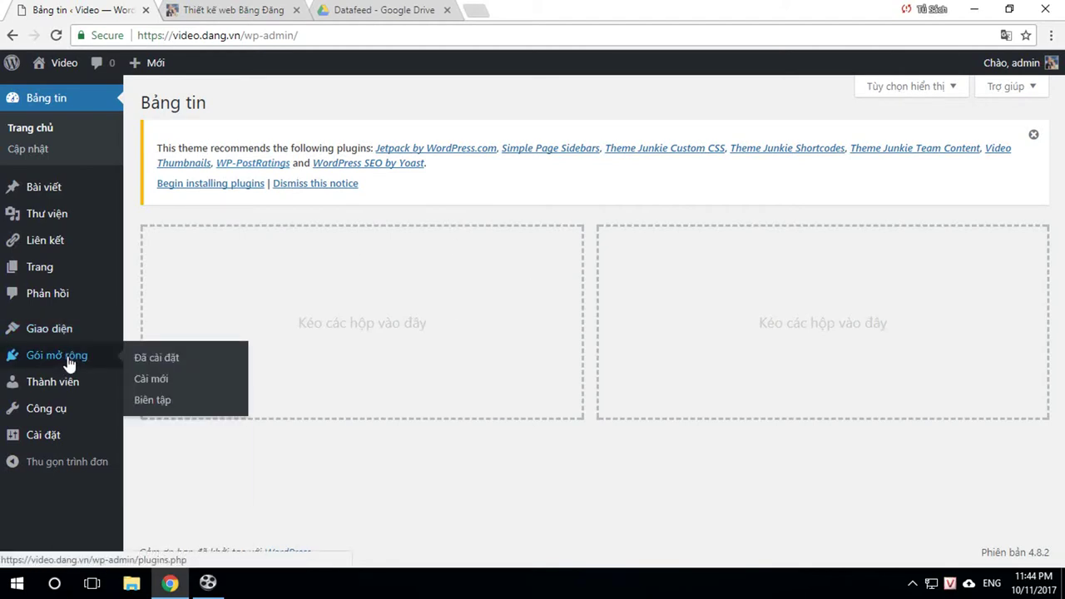
left_click(154, 378)
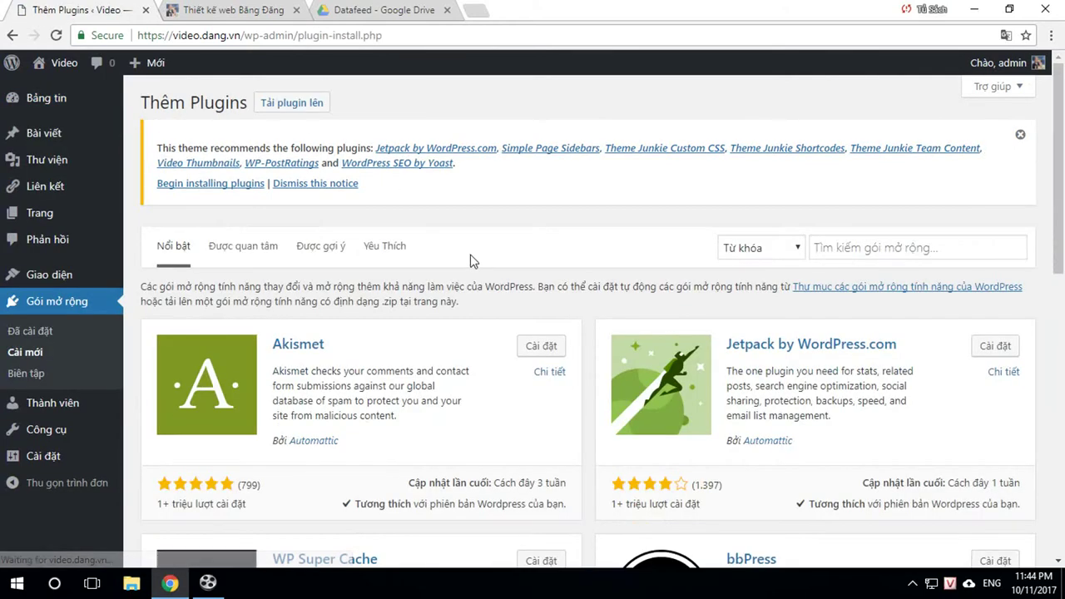
left_click(313, 103)
left_click(488, 347)
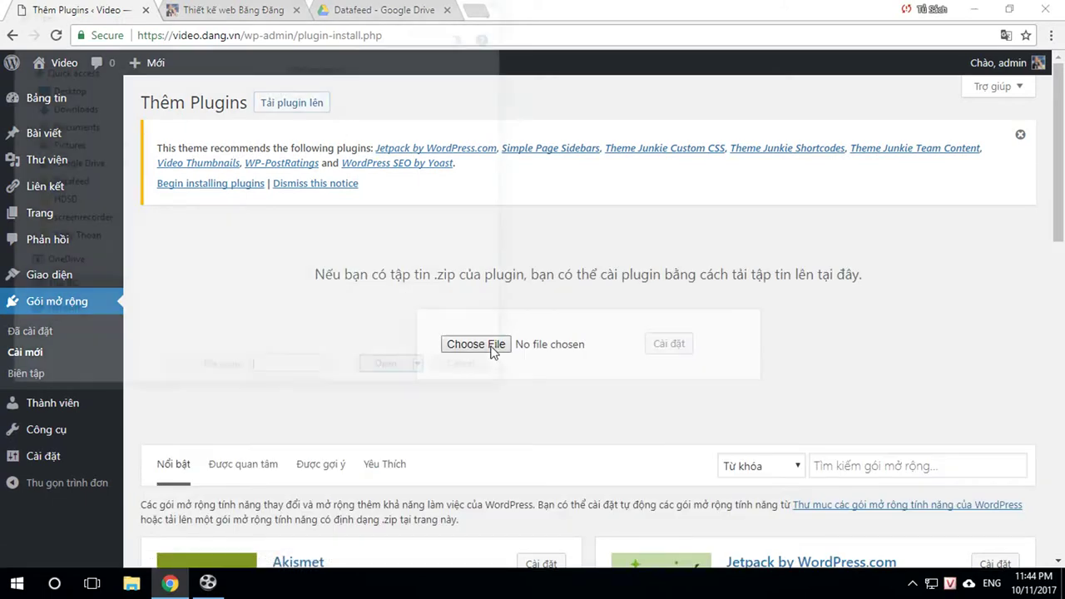
left_click(863, 500)
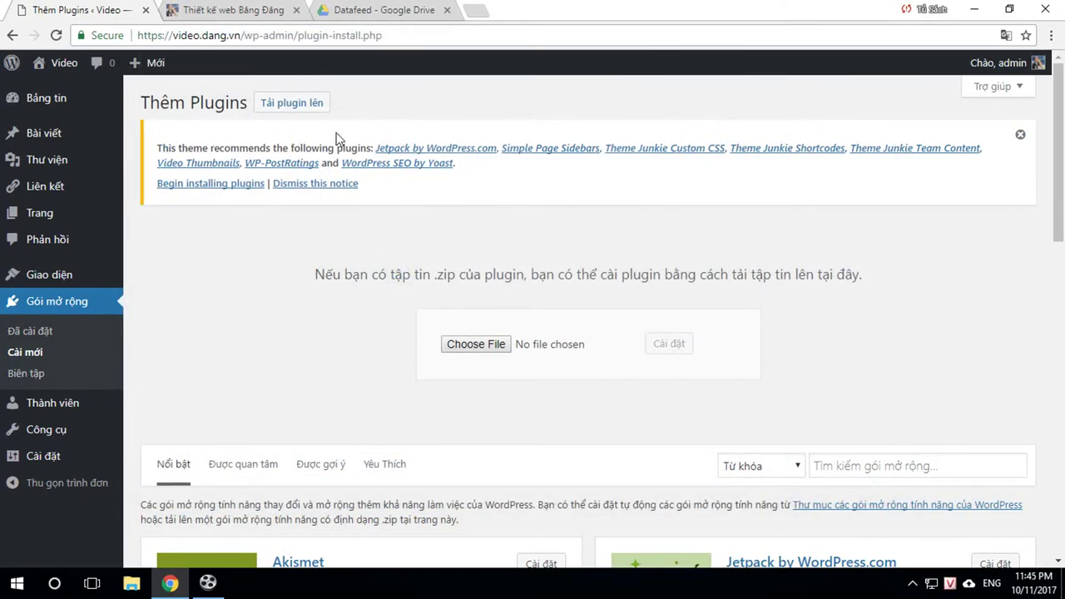
- Download wp-all-import-pro.zip from the Plugin > Sản phẩm folder in Google Drive, and close the Drive and dang.vn tabs
left_click(233, 12)
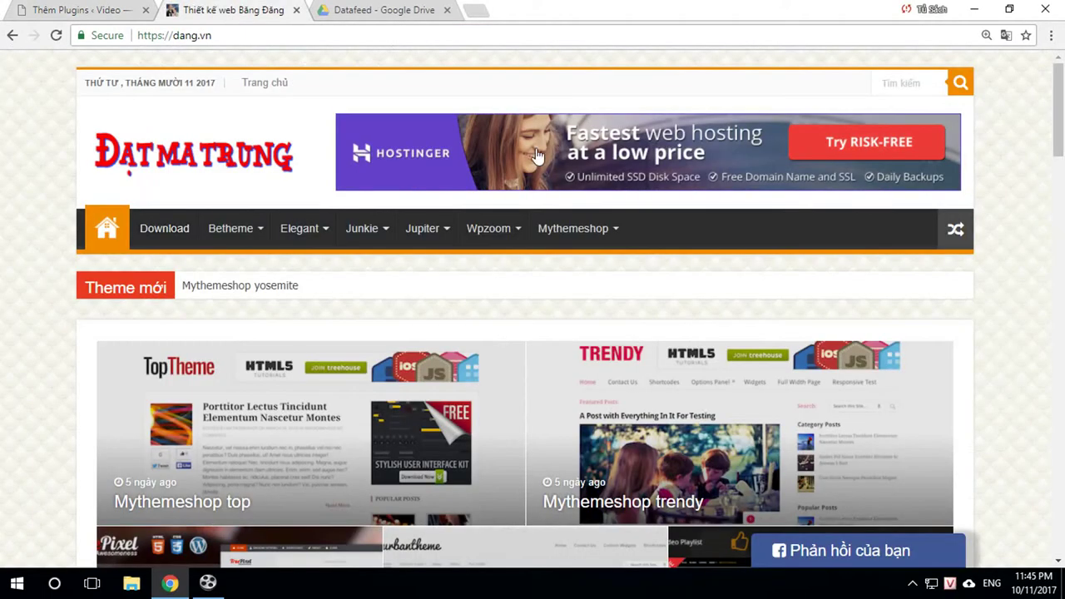
left_click(386, 11)
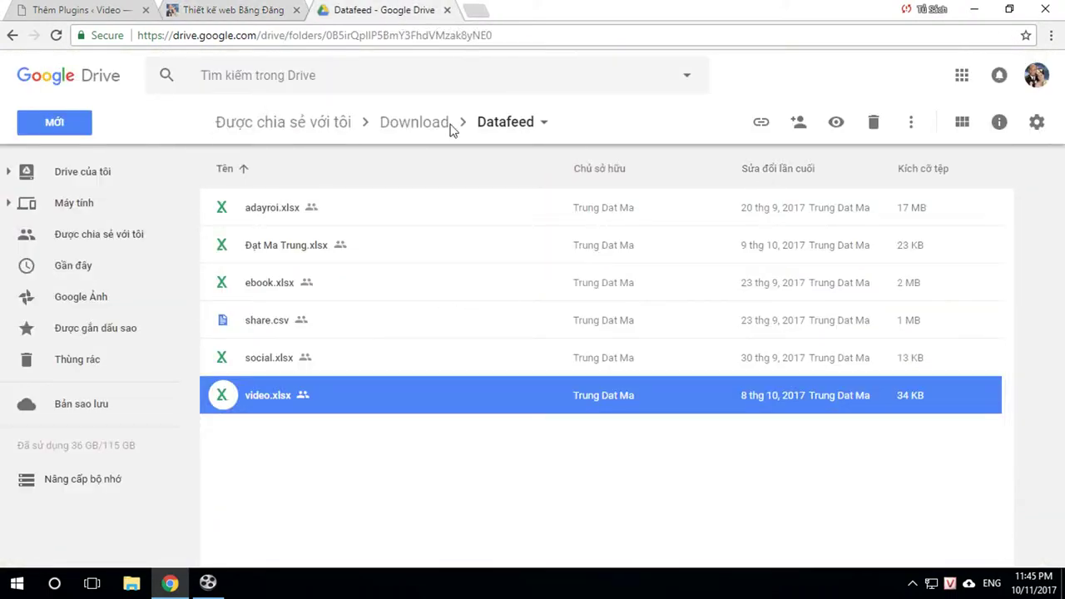
left_click(411, 123)
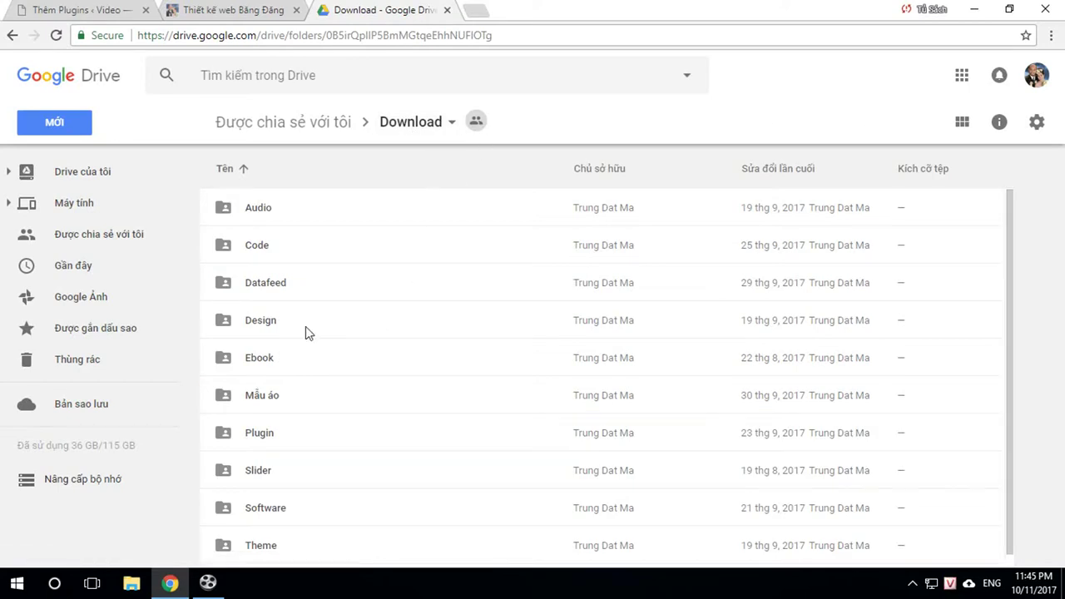
scroll(251, 430, "down", 1)
double_click(223, 422)
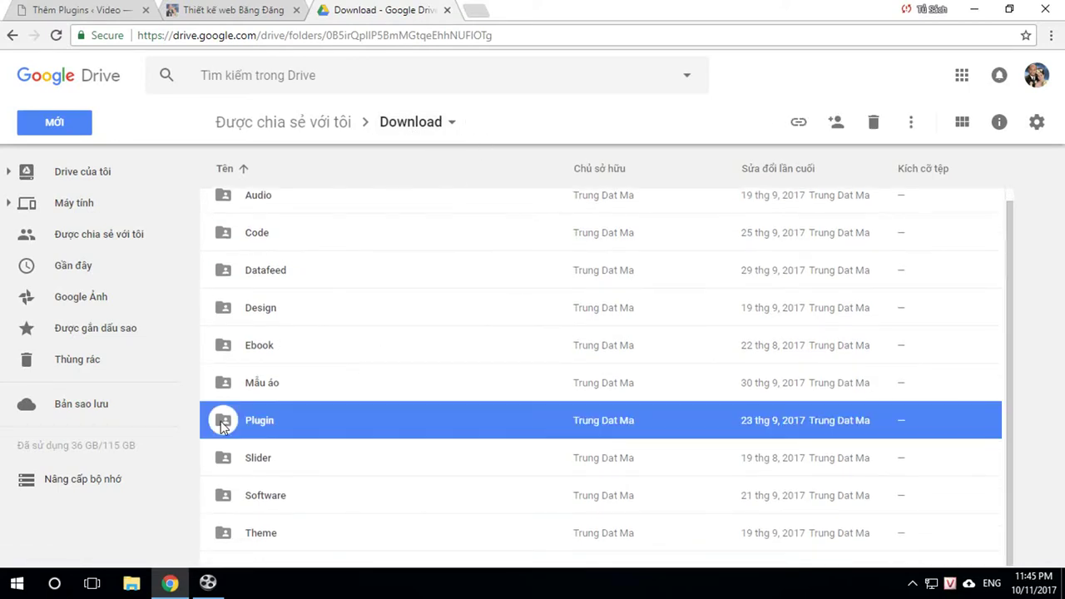
double_click(225, 215)
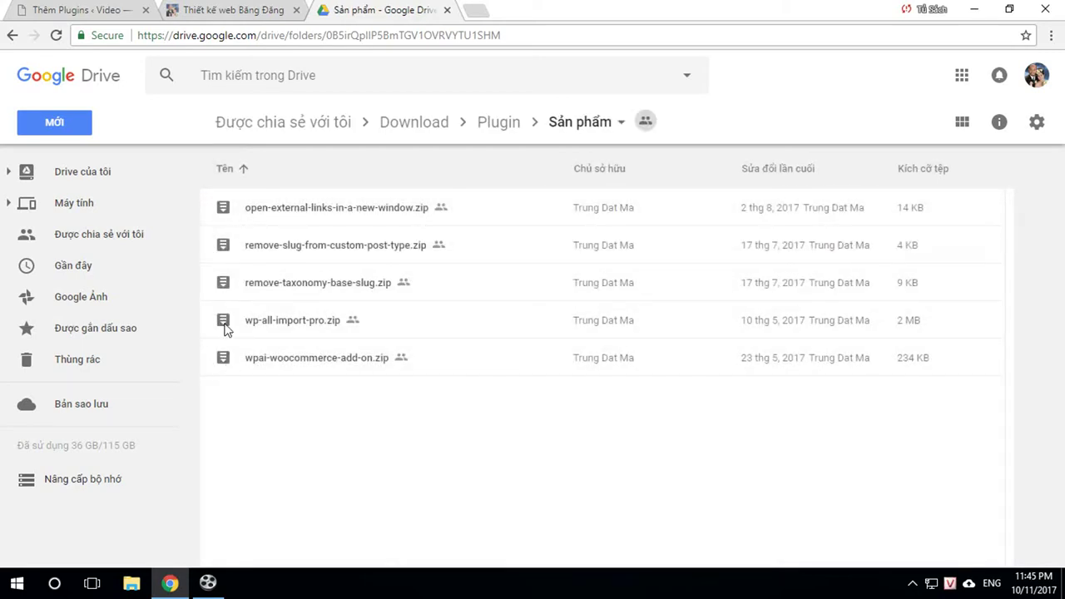
right_click(311, 325)
left_click(371, 504)
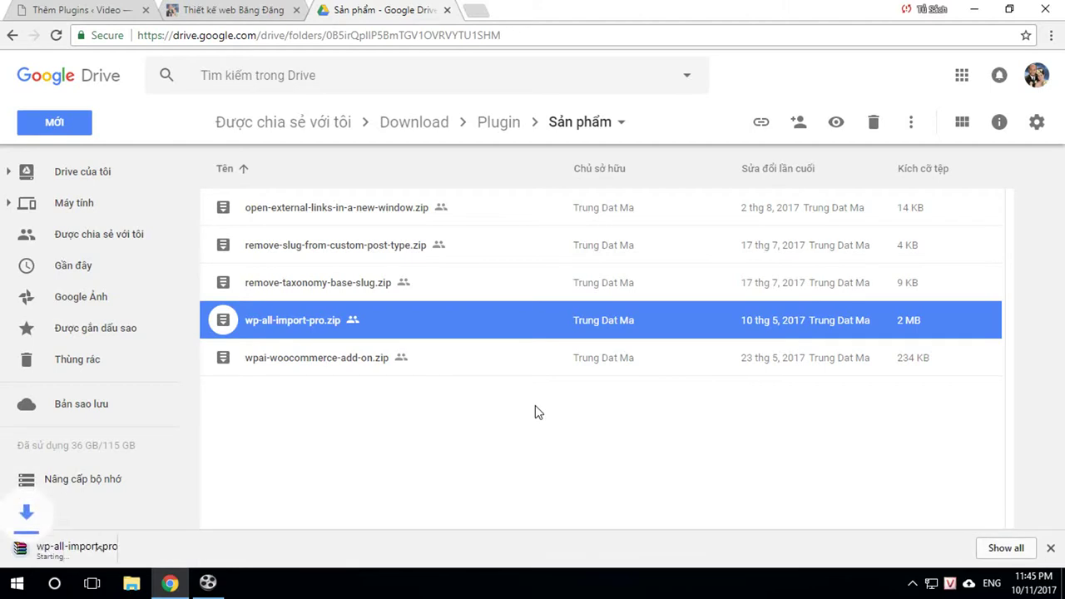
left_click(448, 10)
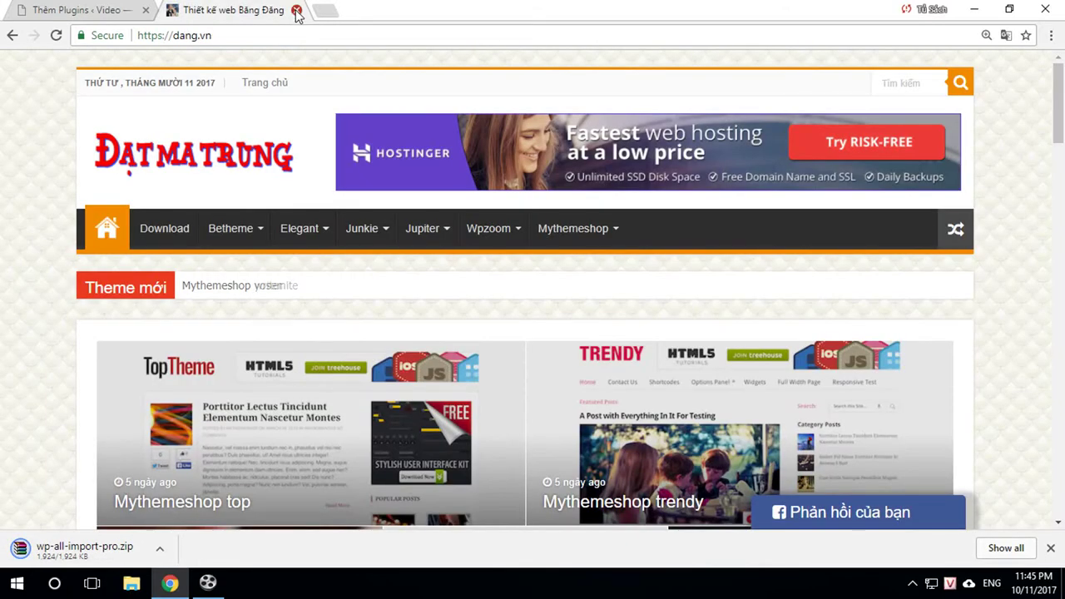
left_click(296, 10)
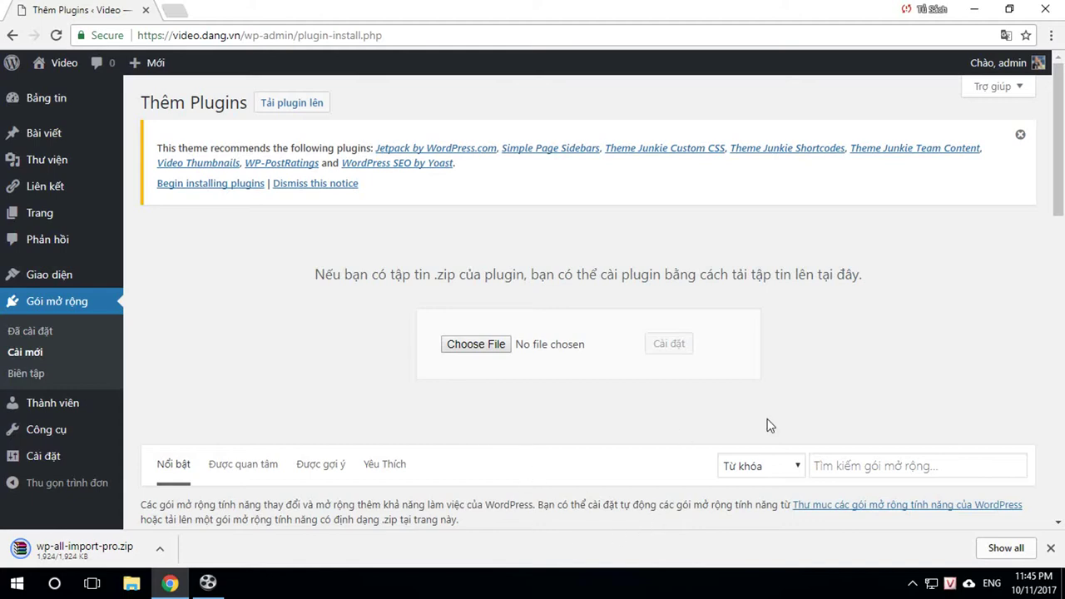
left_click(498, 348)
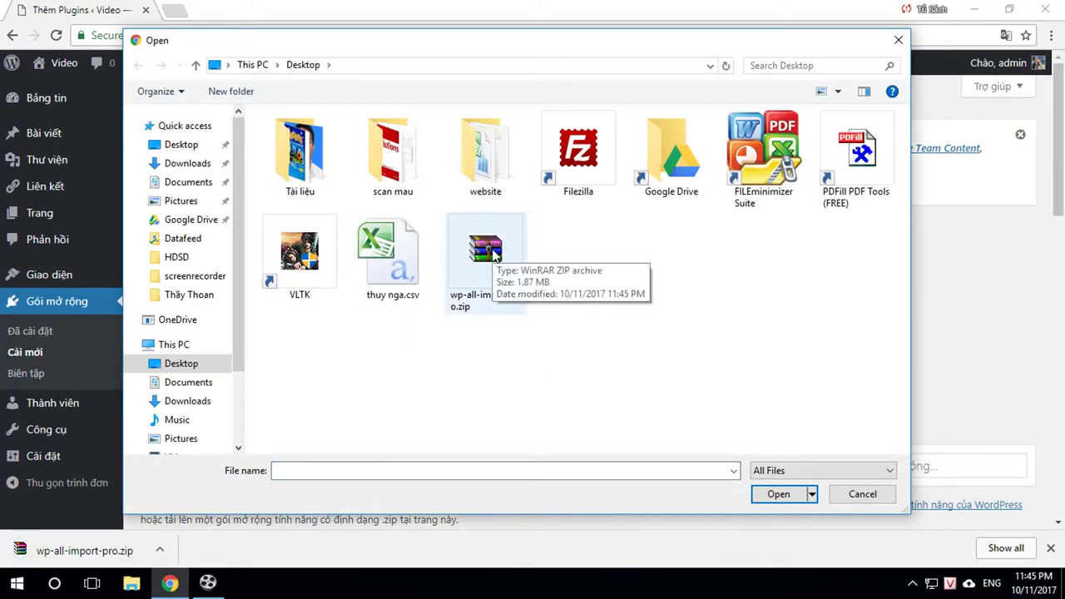
left_click(504, 278)
left_click(779, 494)
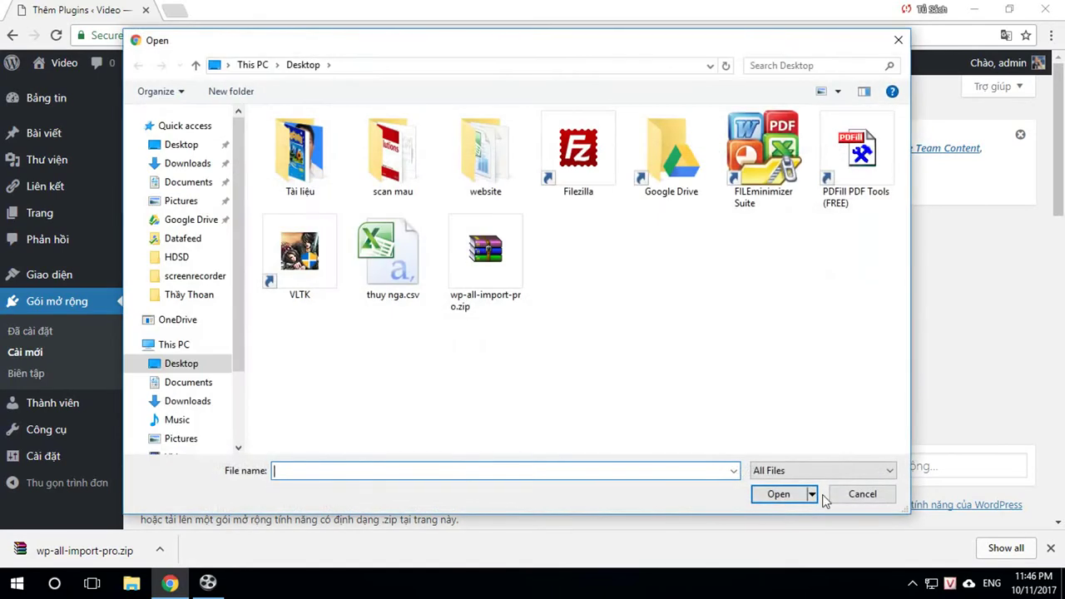
left_click(864, 495)
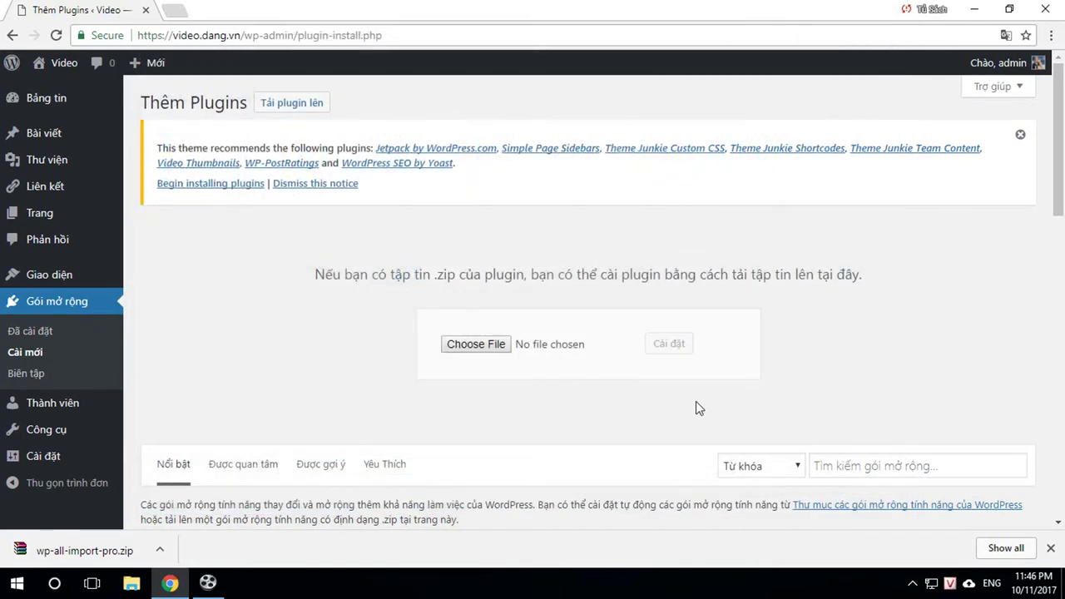
- Upload wp-all-import-pro.zip from the desktop as a new plugin, install it and activate it
left_click(1051, 548)
left_click(493, 346)
left_click(497, 258)
left_click(779, 494)
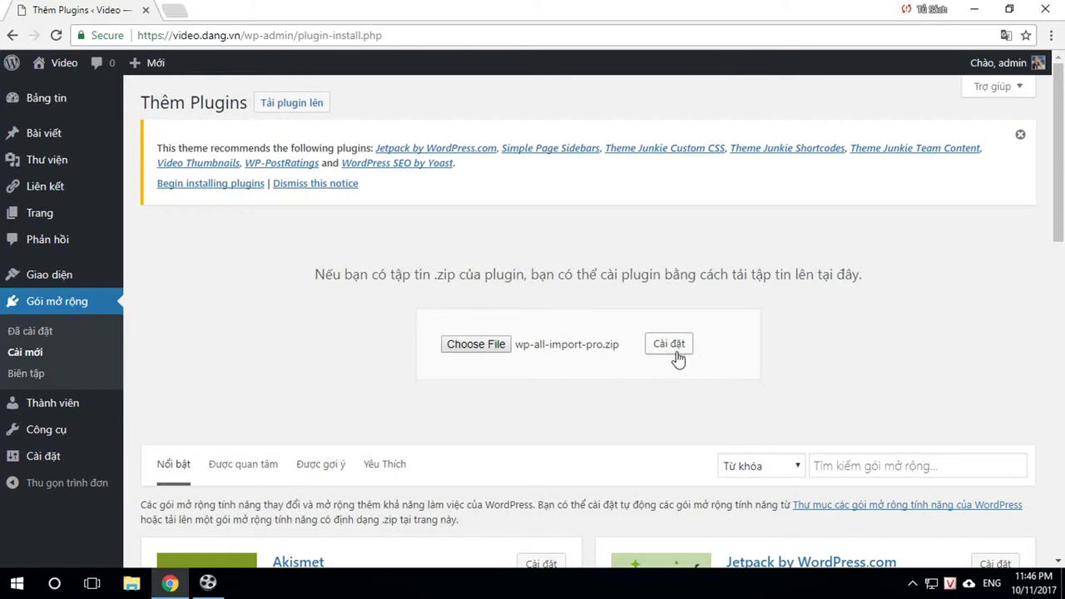
left_click(675, 348)
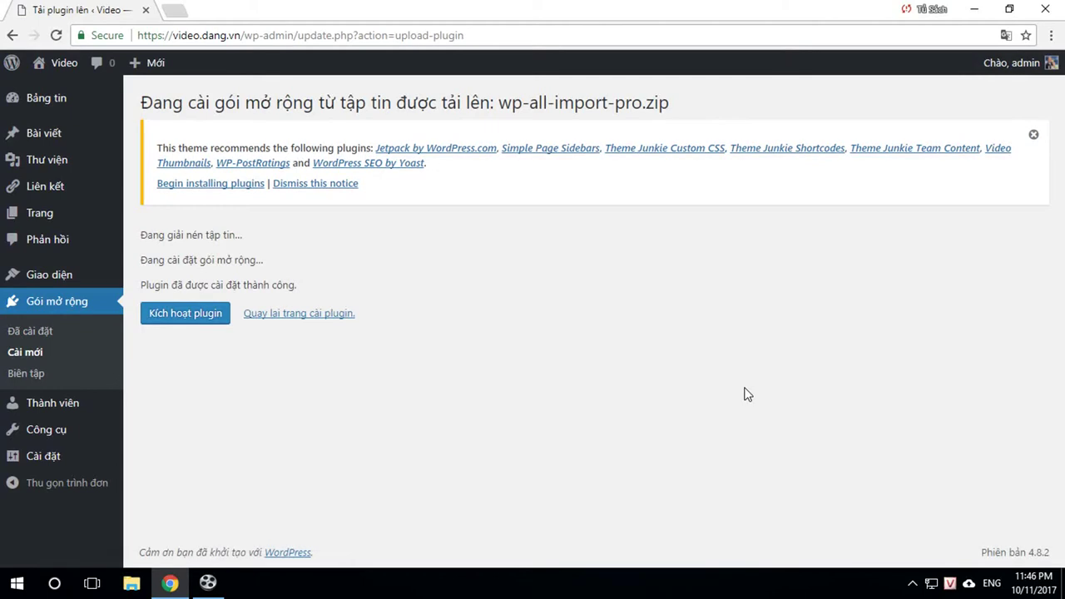
left_click(202, 313)
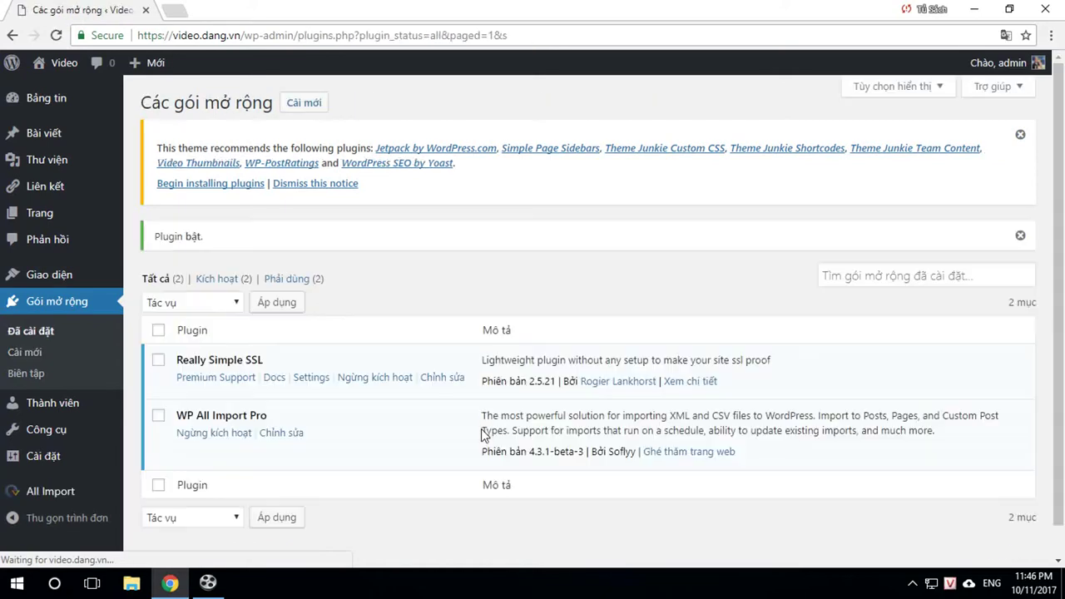
- Start a new import in WP All Import and upload thuy nga.csv from the desktop
scroll(100, 375, "down", 1)
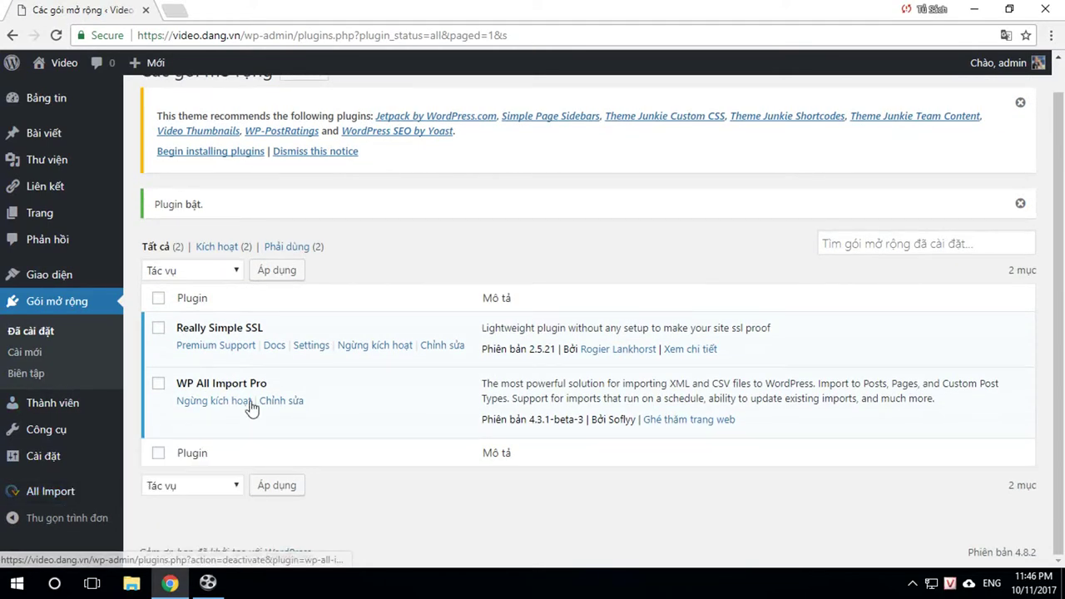
mouse_move(37, 500)
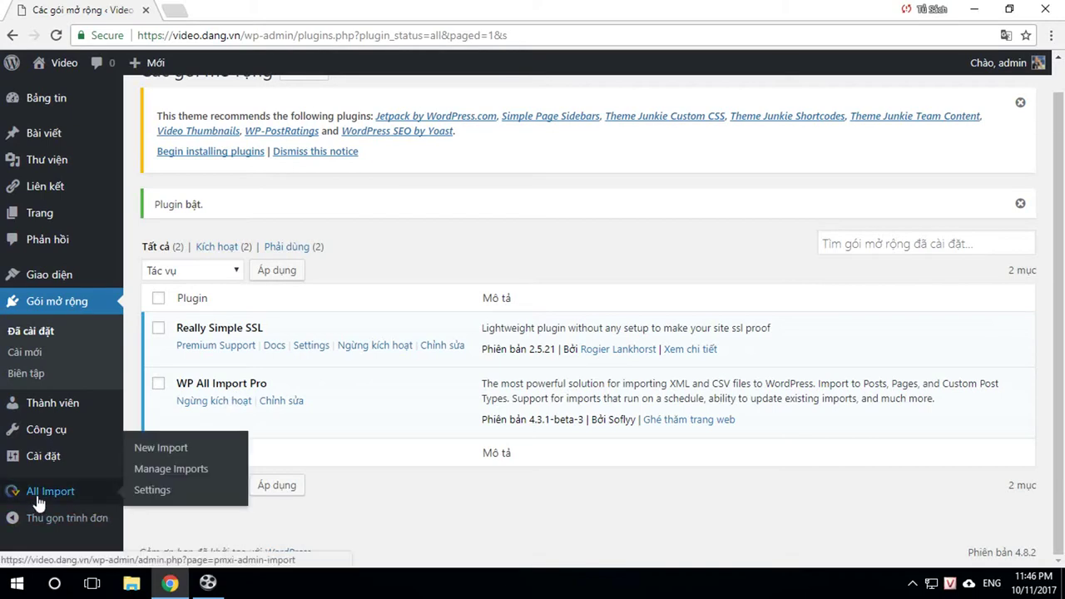
left_click(152, 454)
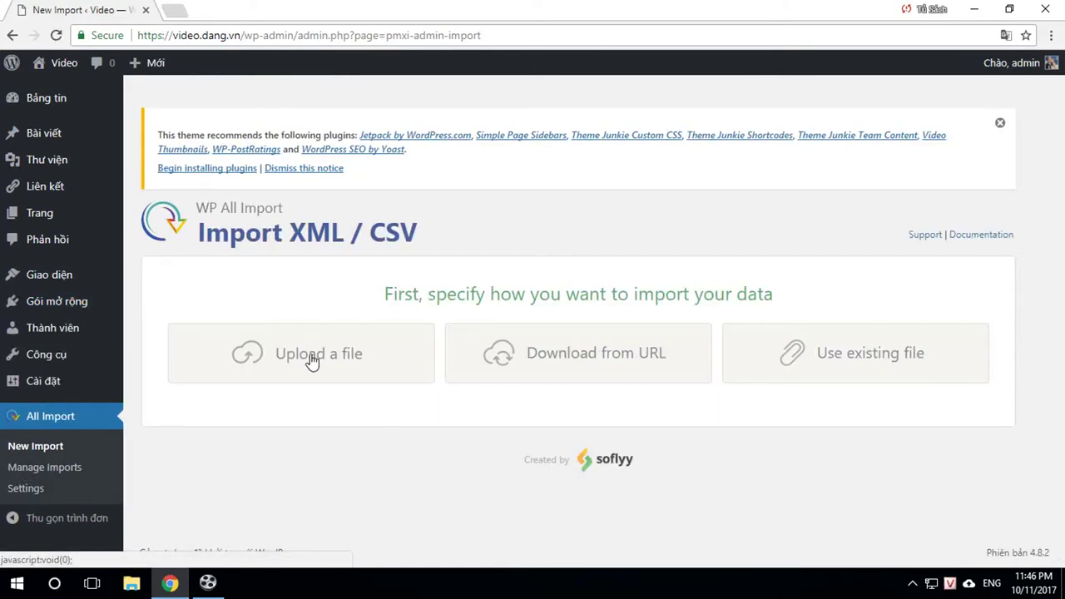
left_click(312, 360)
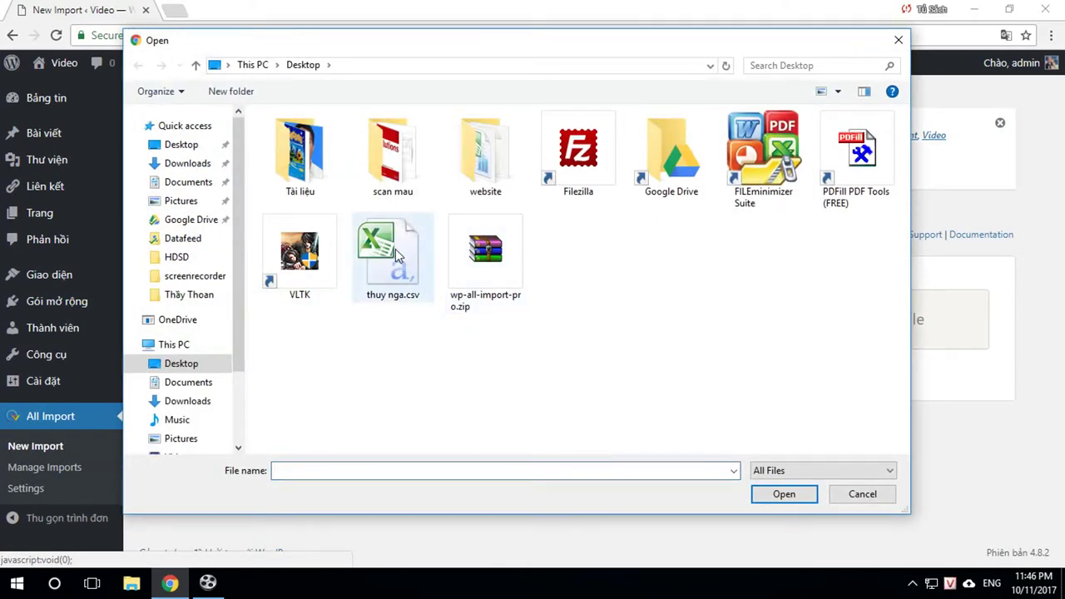
left_click(396, 257)
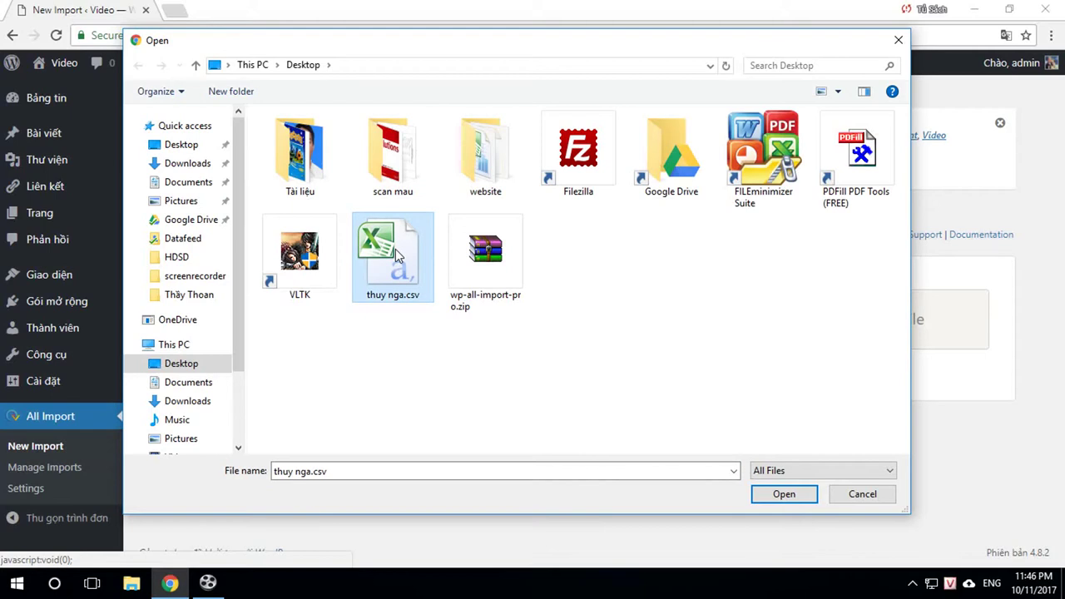
left_click(786, 494)
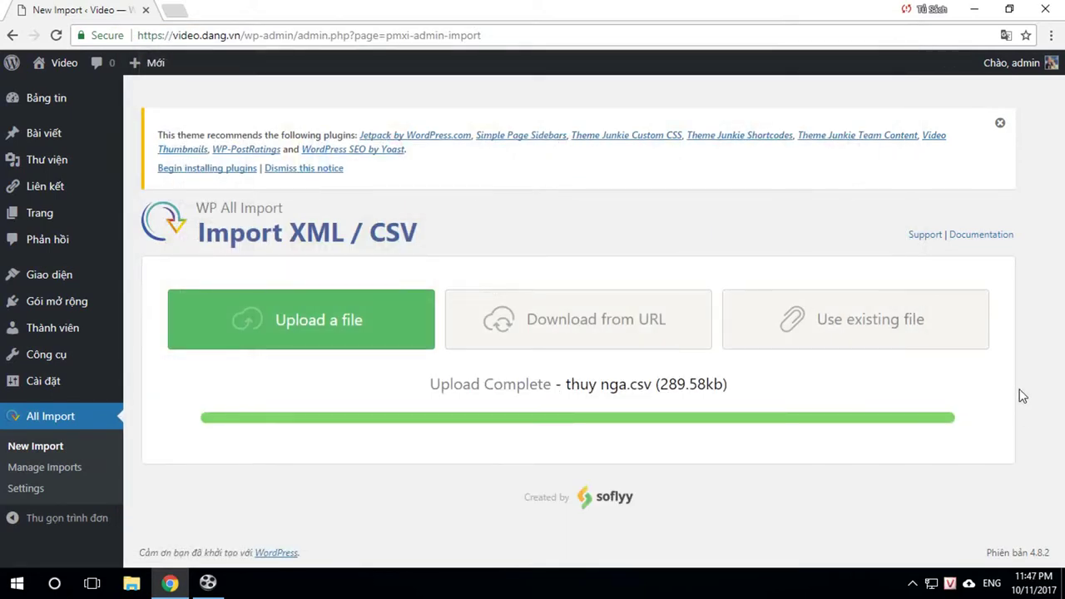
- Import the file into new Bài viết items, accept all rows and continue to the template mapping in step 3
scroll(890, 378, "down", 3)
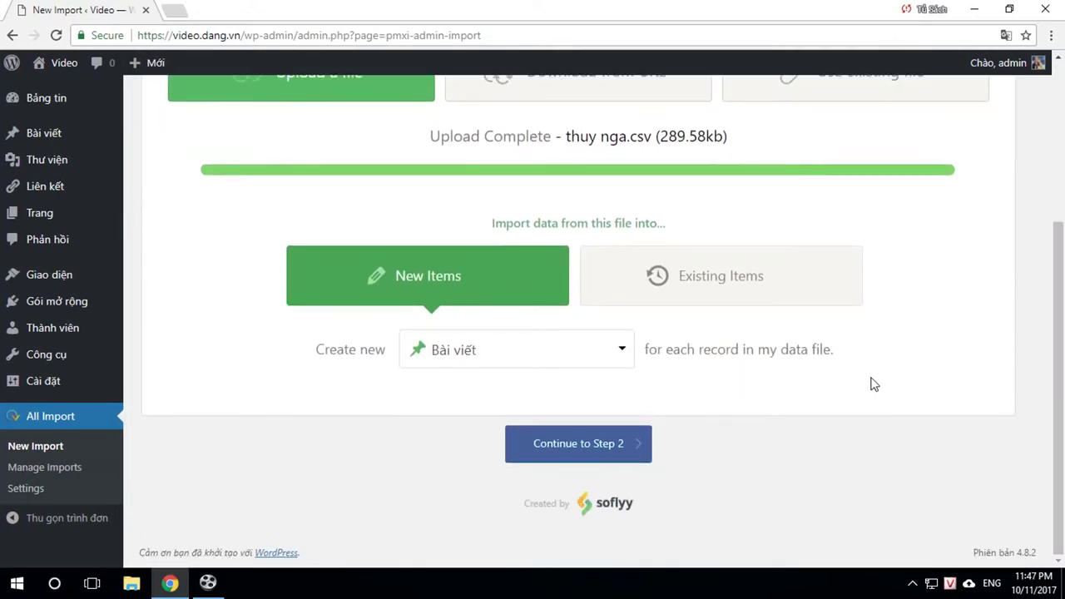
left_click(578, 446)
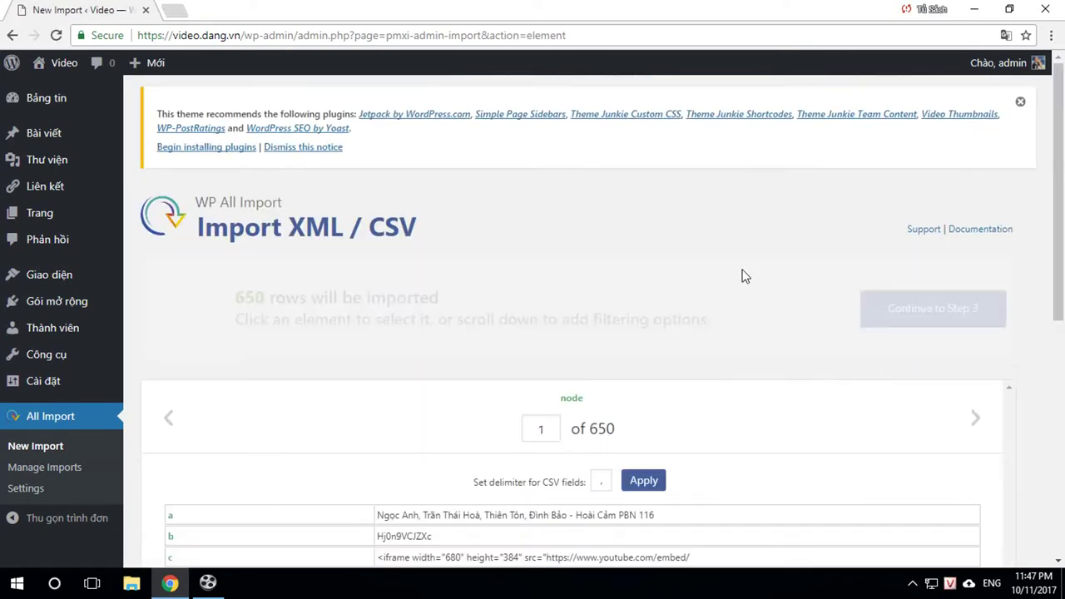
scroll(890, 256, "down", 2)
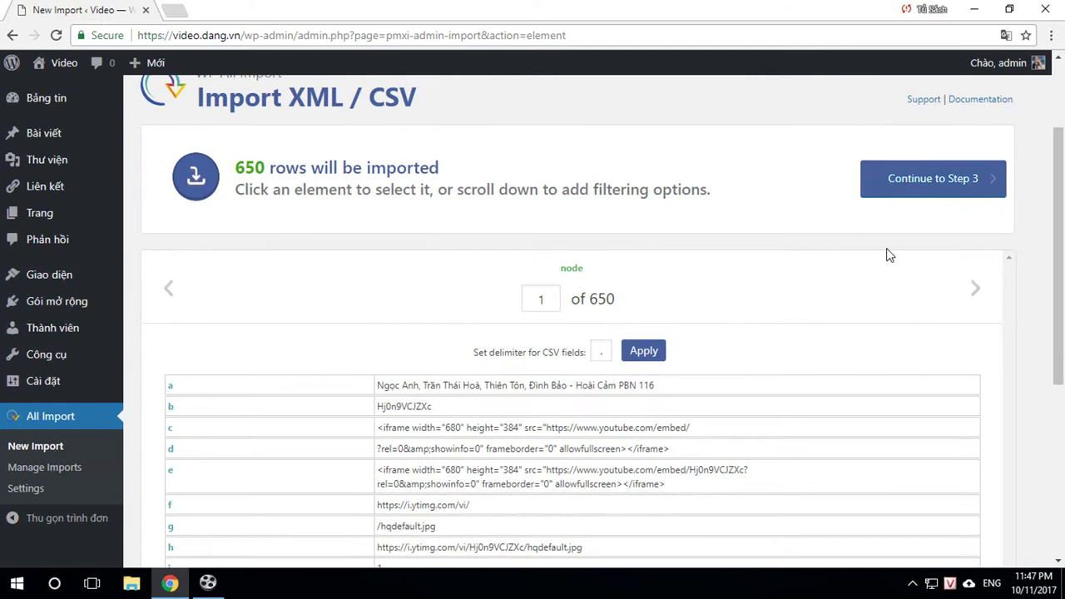
left_click(917, 185)
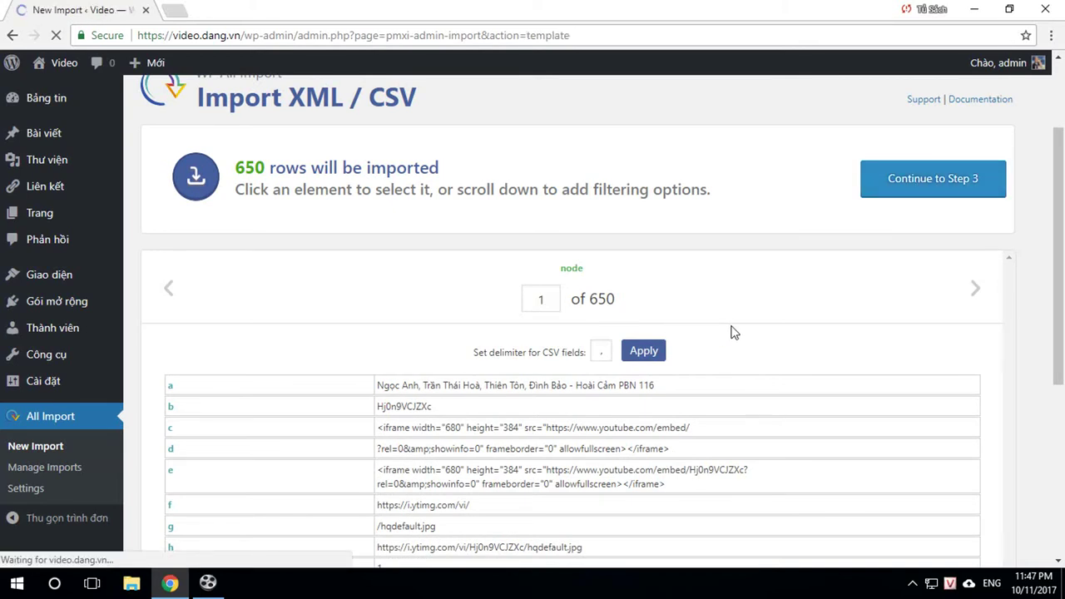
- Map column a to the post title as {a[1]} and column e to the post content as {e[1]}
scroll(452, 300, "down", 2)
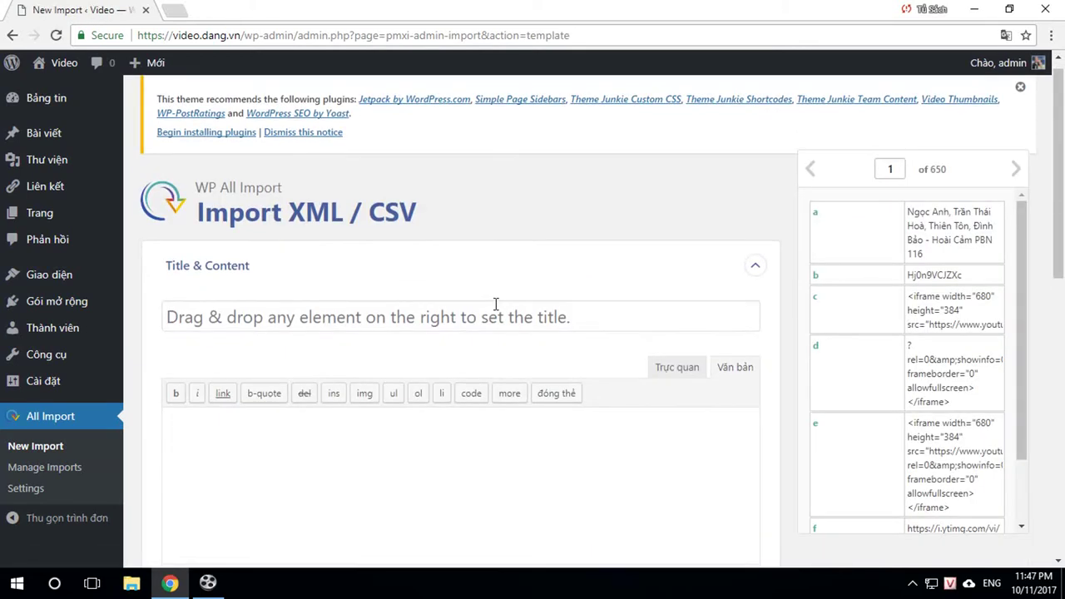
left_click_drag(814, 216, 575, 197)
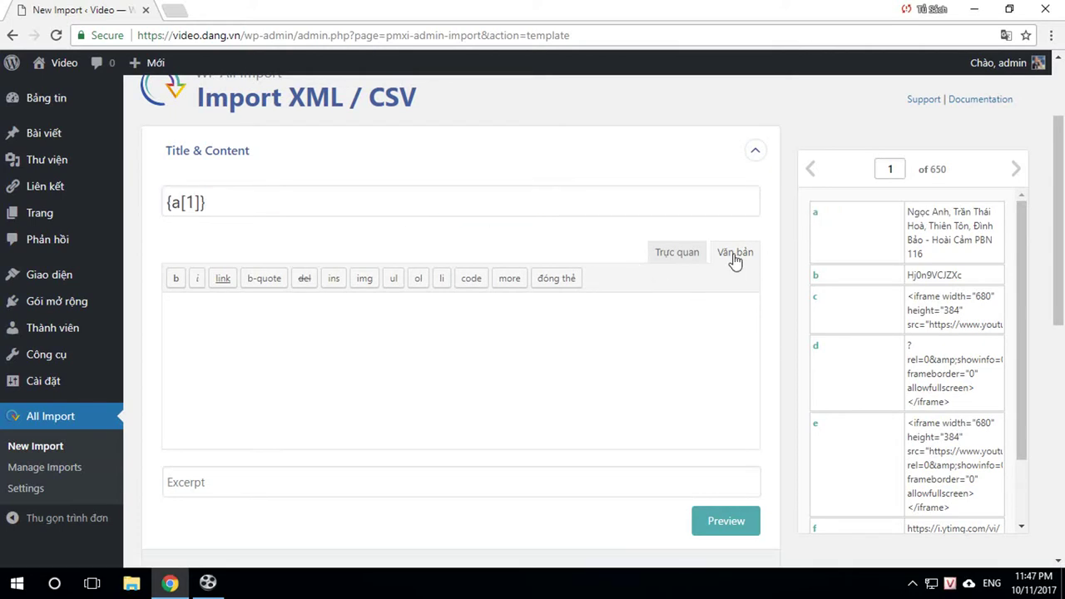
scroll(921, 383, "down", 2)
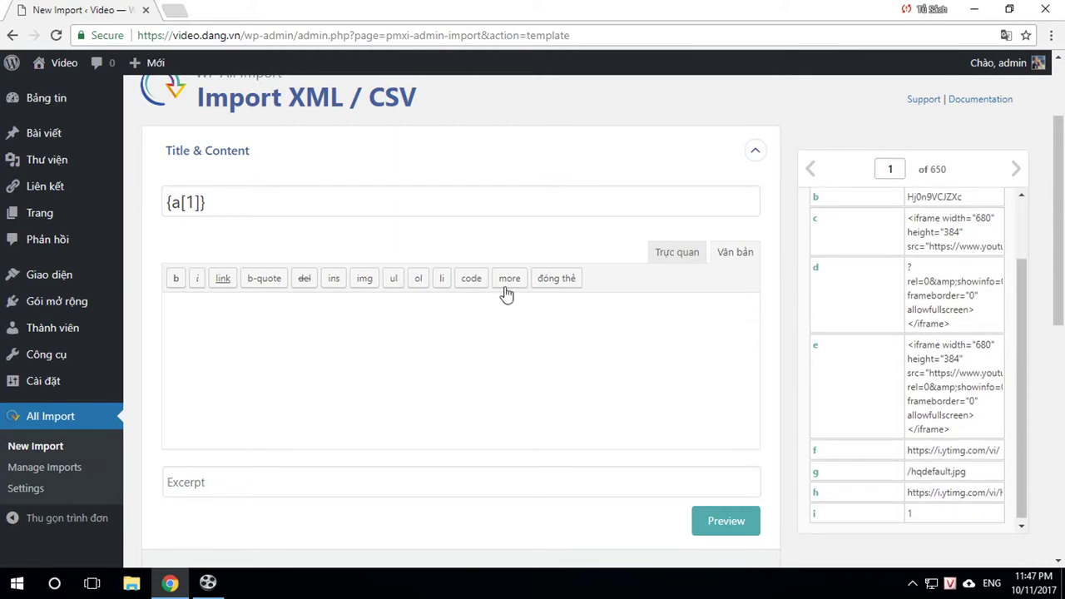
left_click(682, 252)
left_click(739, 254)
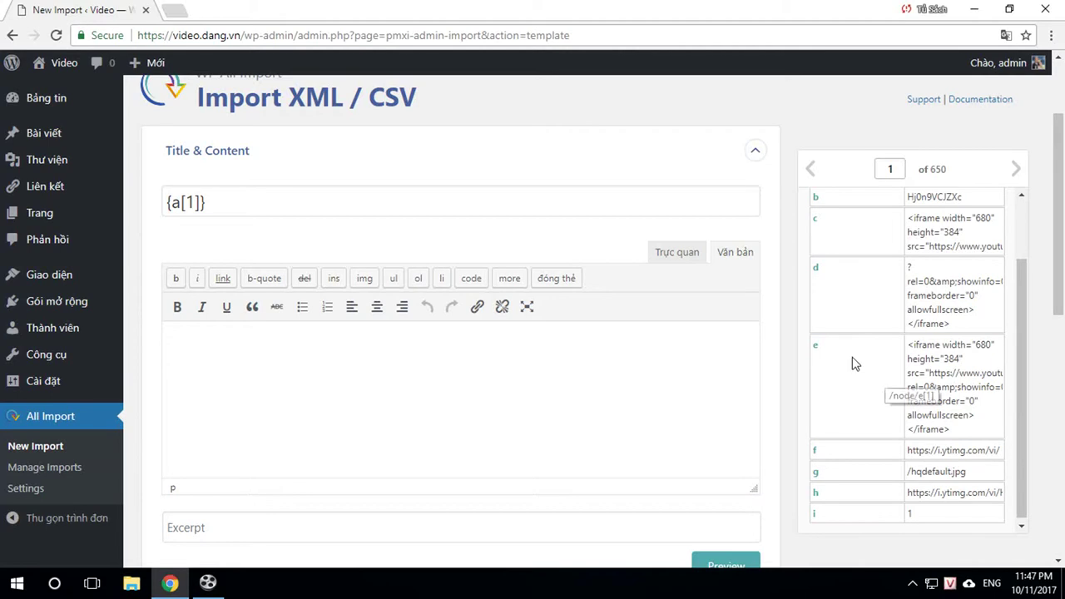
left_click_drag(818, 352, 281, 349)
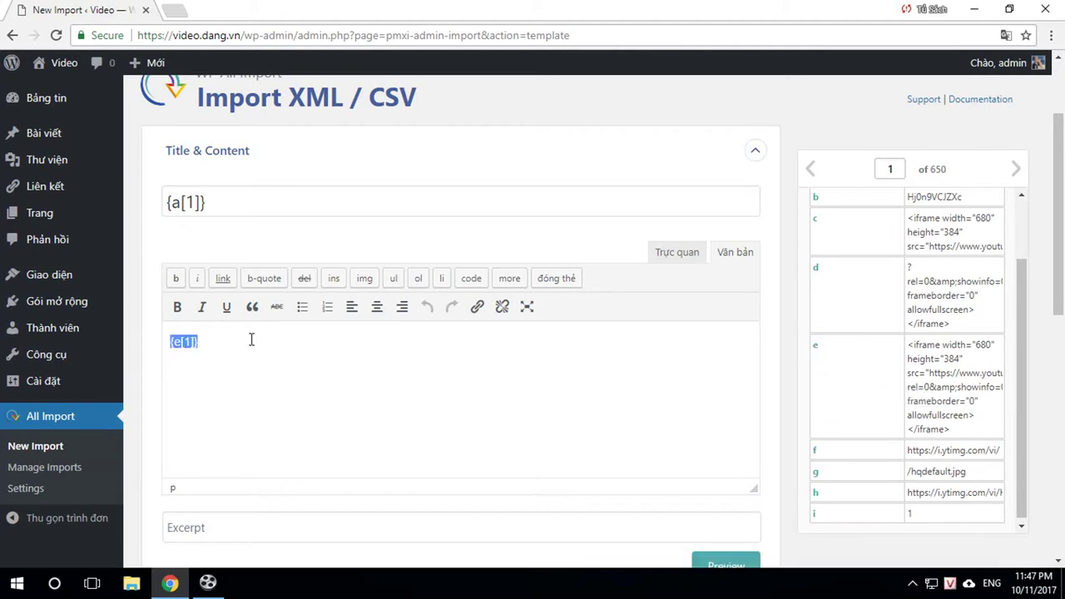
left_click(221, 346)
- Open dang.vn in a new browser tab, open the Betheme snapshot post and copy its four contact lines
left_click(178, 13)
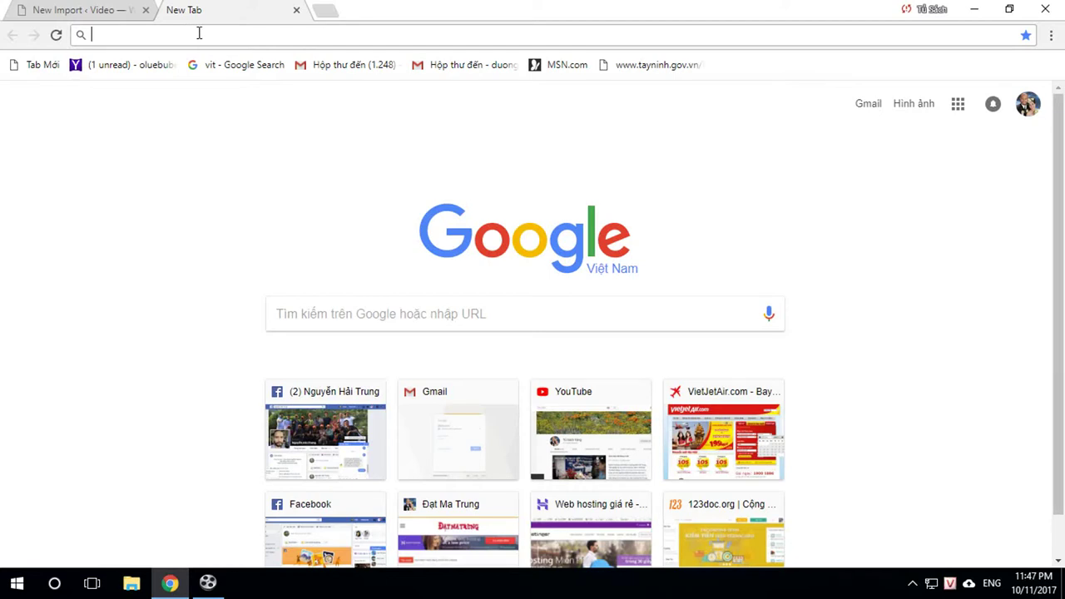
type("d")
left_click(133, 83)
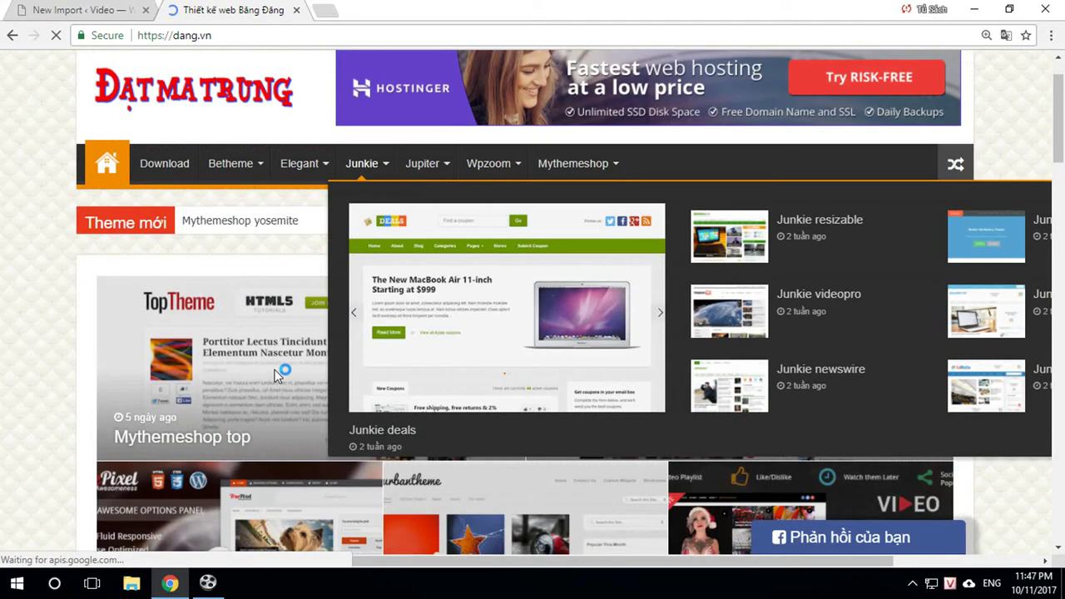
scroll(277, 375, "down", 9)
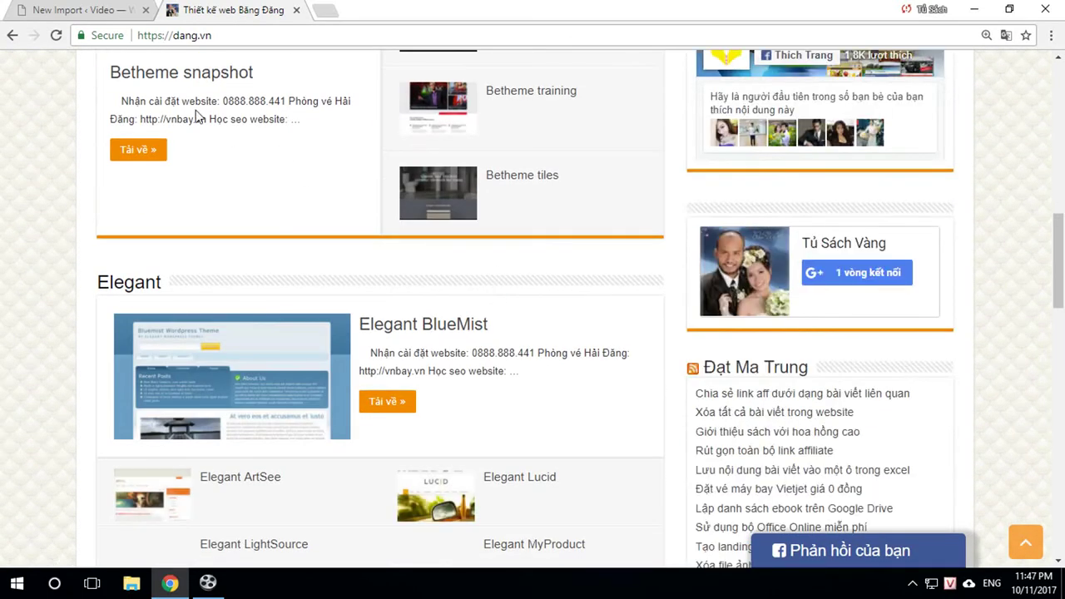
left_click(177, 76)
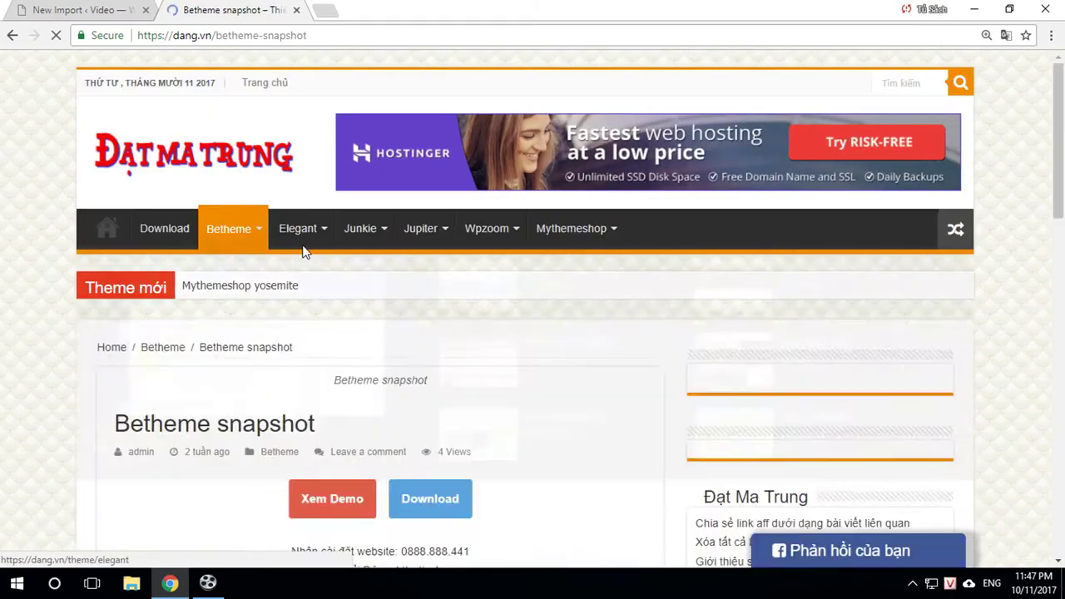
scroll(491, 416, "down", 5)
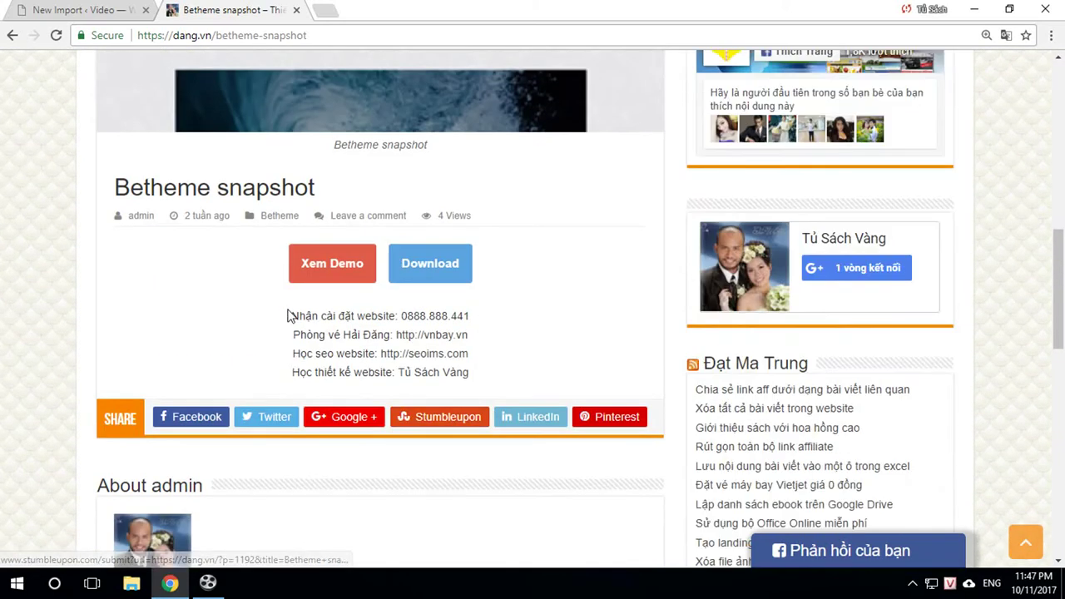
left_click_drag(290, 320, 476, 371)
right_click(400, 320)
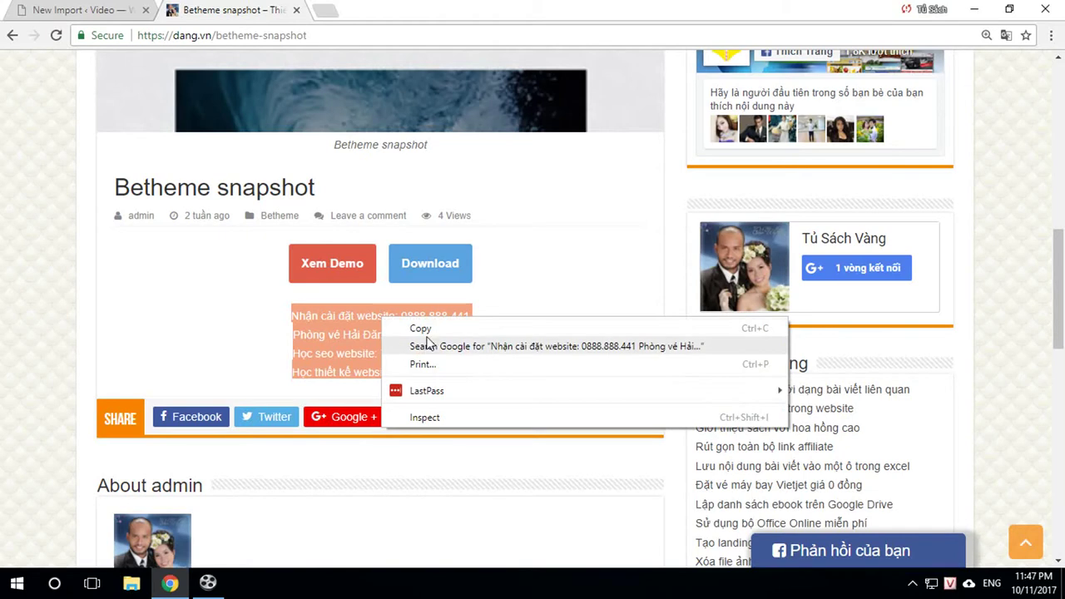
left_click(416, 327)
- Paste the copied contact lines with their formatting below {e[1]} in the import template's content and check their links
left_click(104, 11)
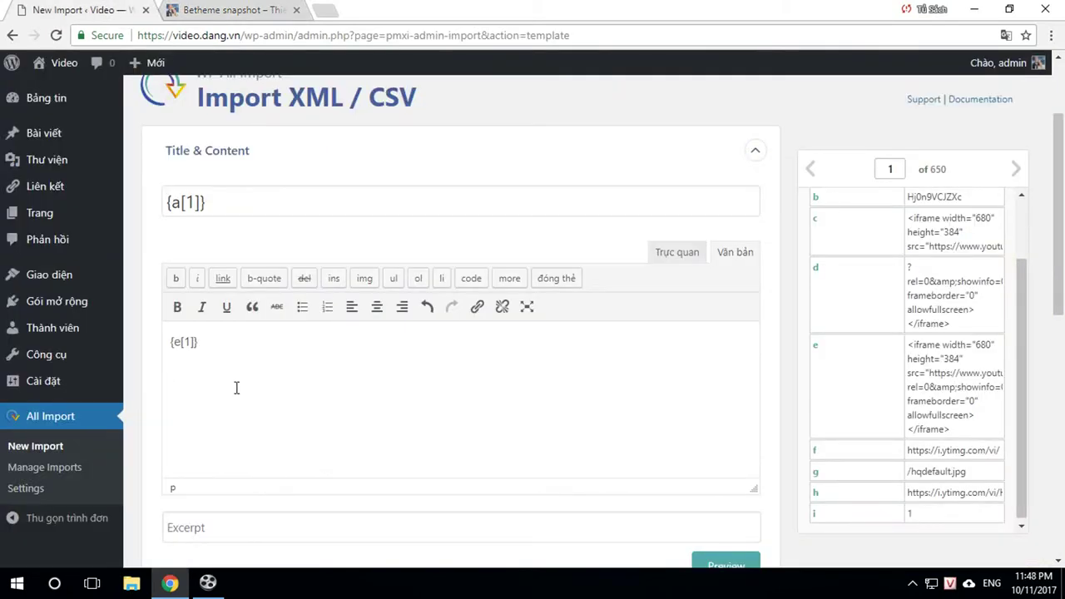
right_click(178, 372)
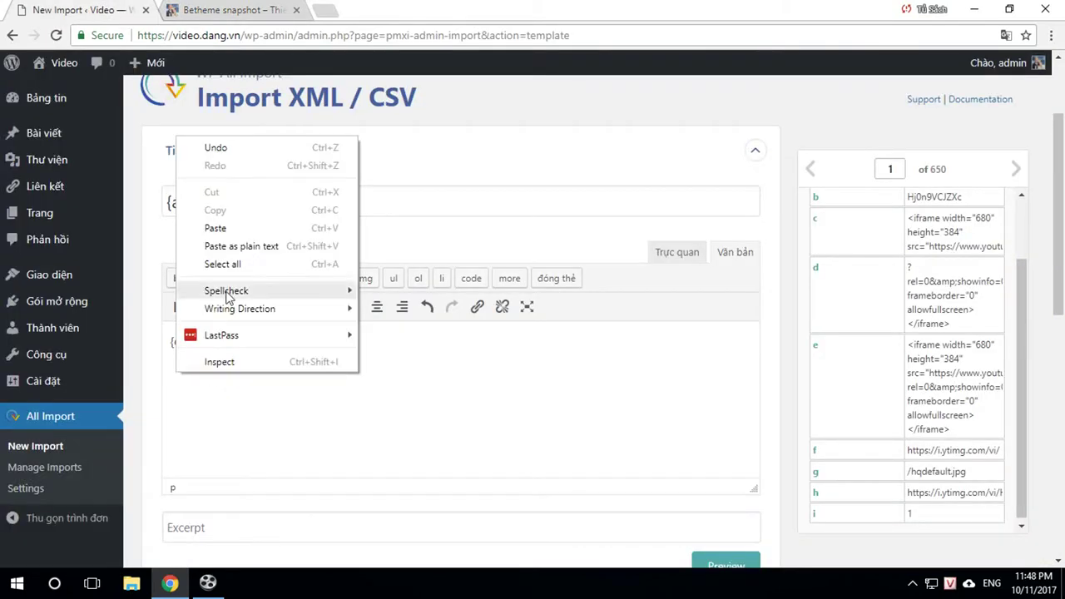
left_click(218, 229)
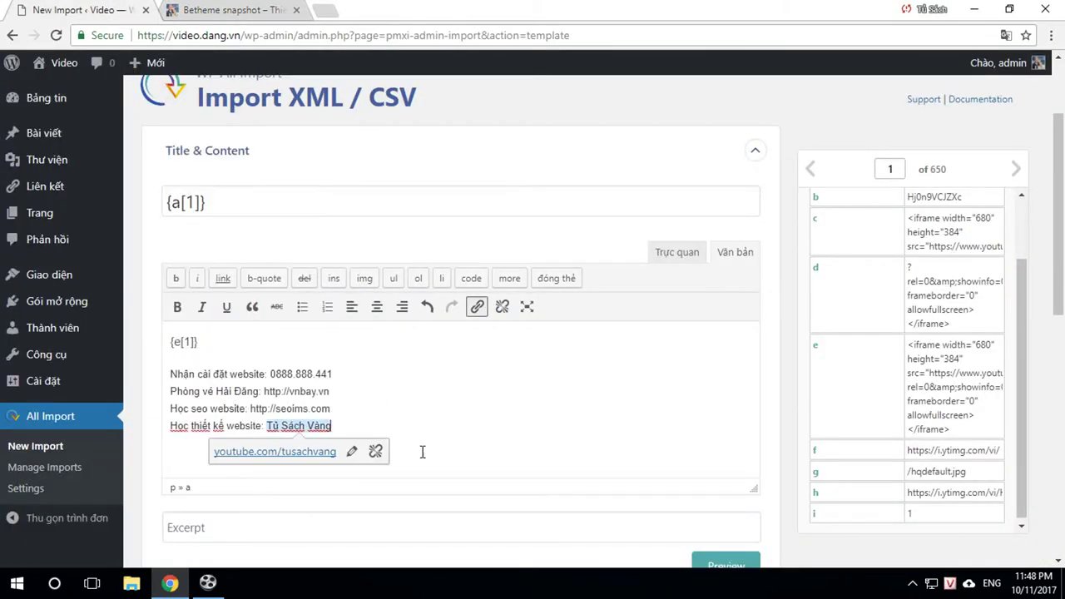
left_click(398, 402)
left_click(371, 388)
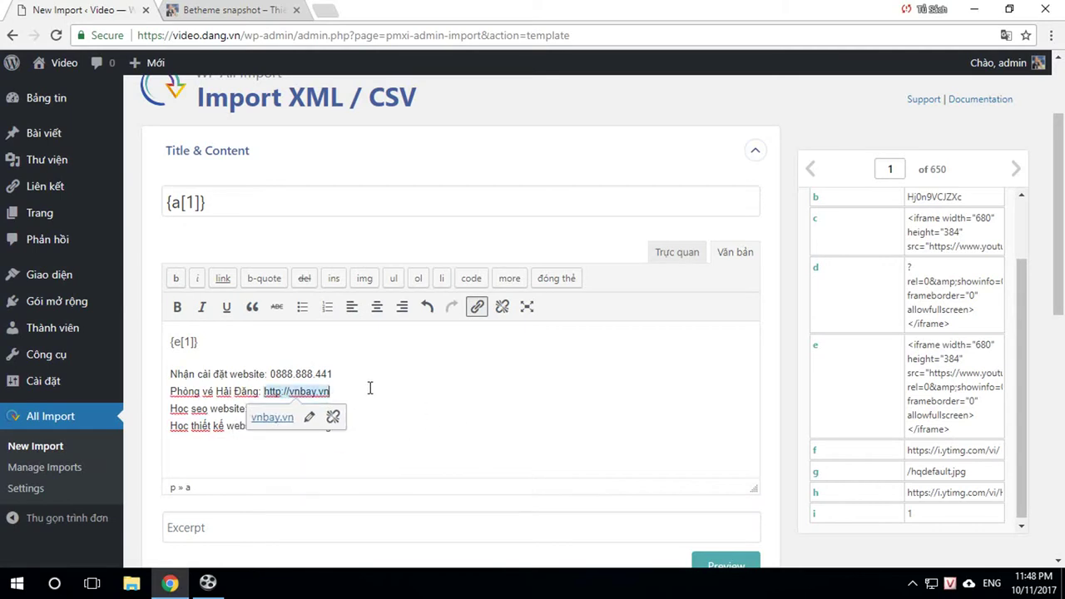
left_click(443, 403)
- Delete the formatted markup below {e[1]} in the content's text view and paste the four contact lines as plain text
left_click(677, 252)
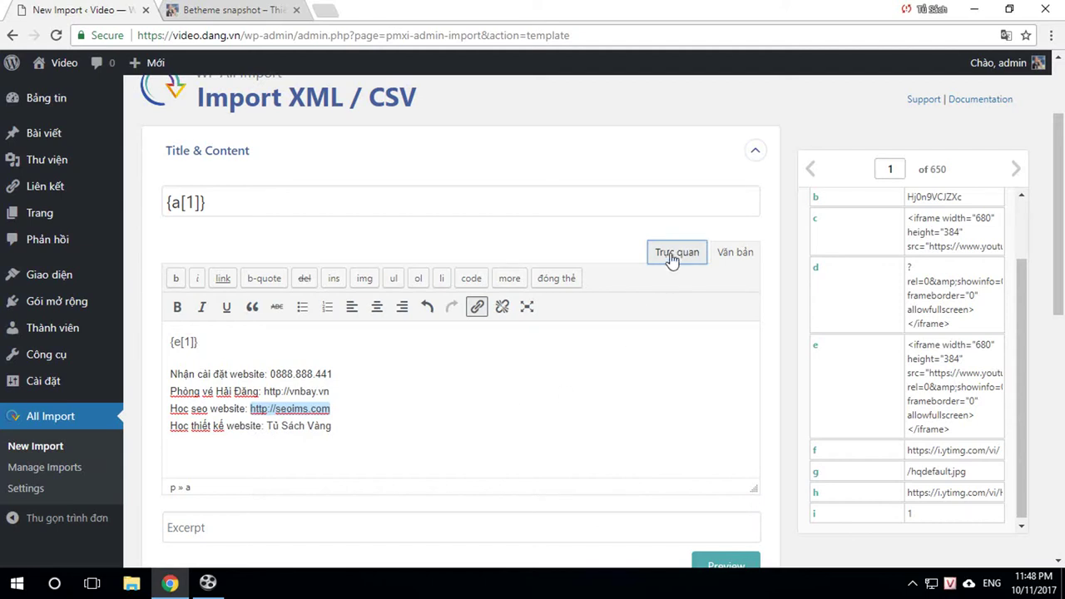
left_click(735, 254)
left_click_drag(172, 333, 718, 466)
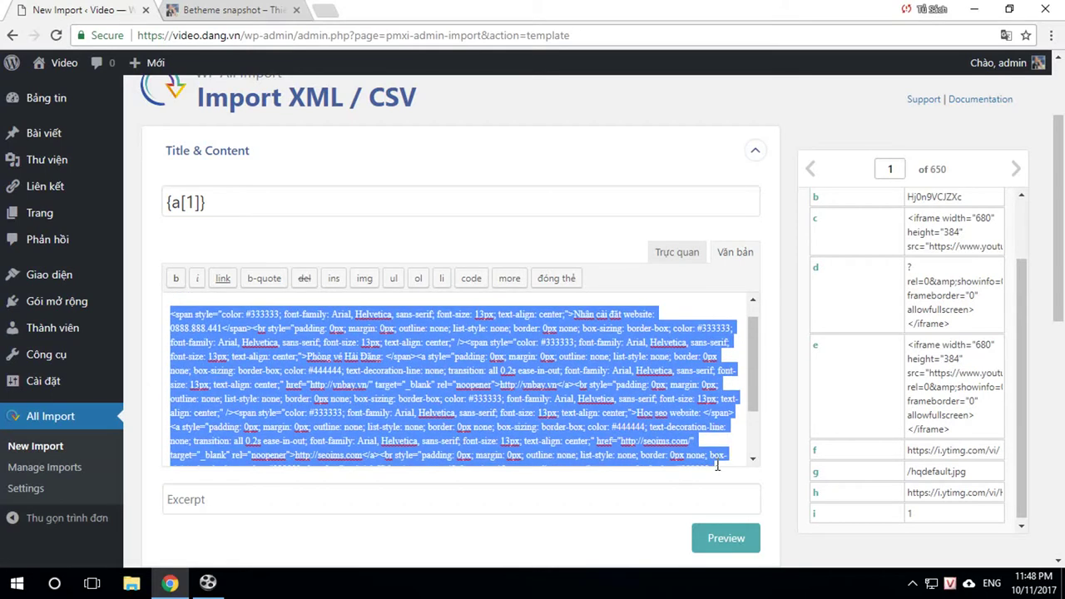
key("BackSpace")
left_click_drag(166, 326, 242, 371)
key("ctrl+v")
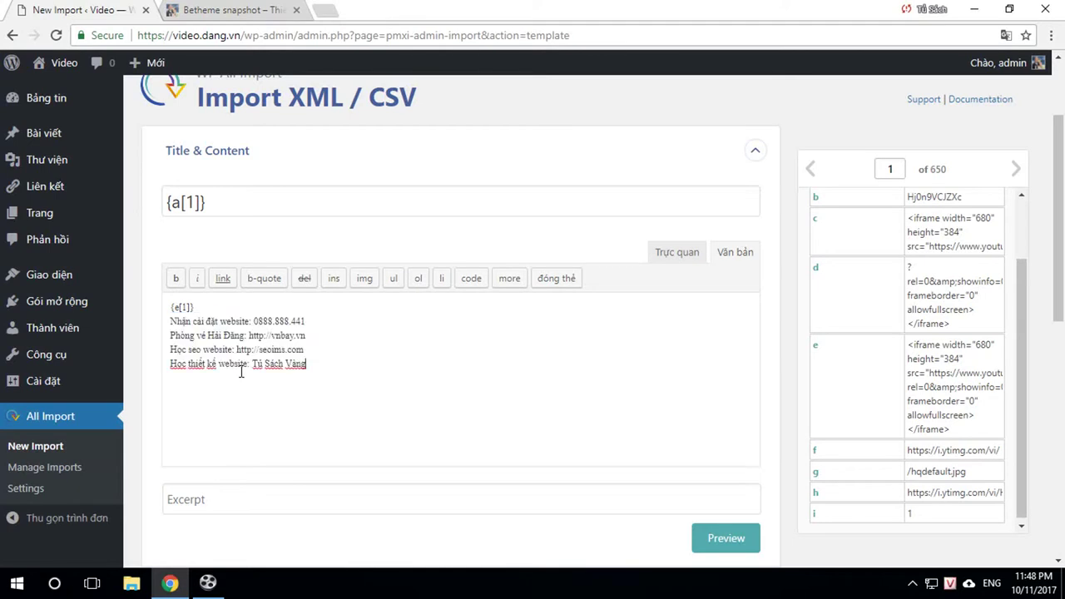
left_click(678, 254)
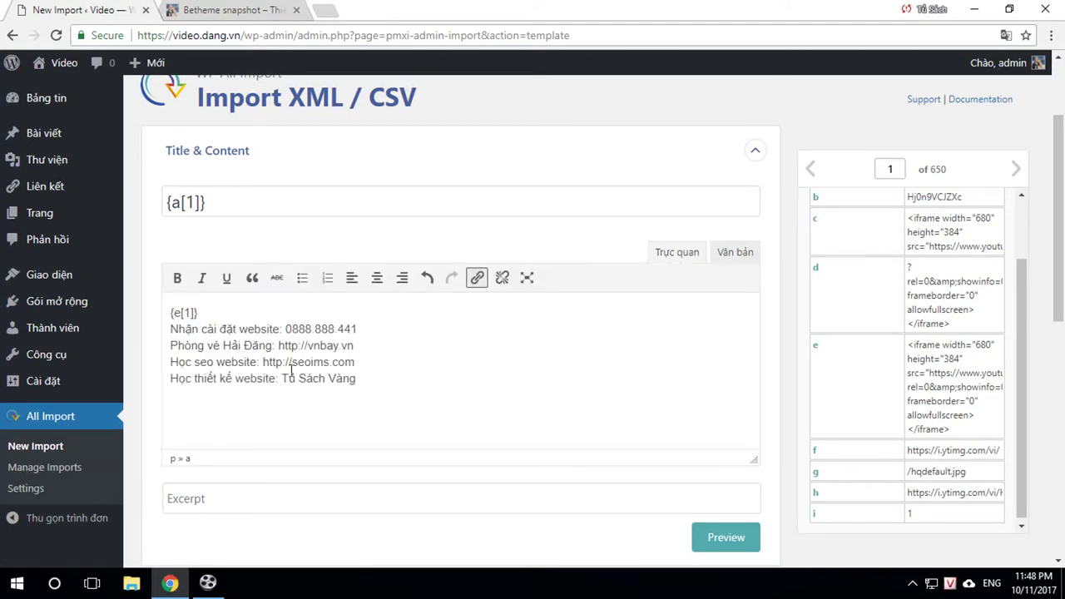
left_click_drag(283, 378, 375, 378)
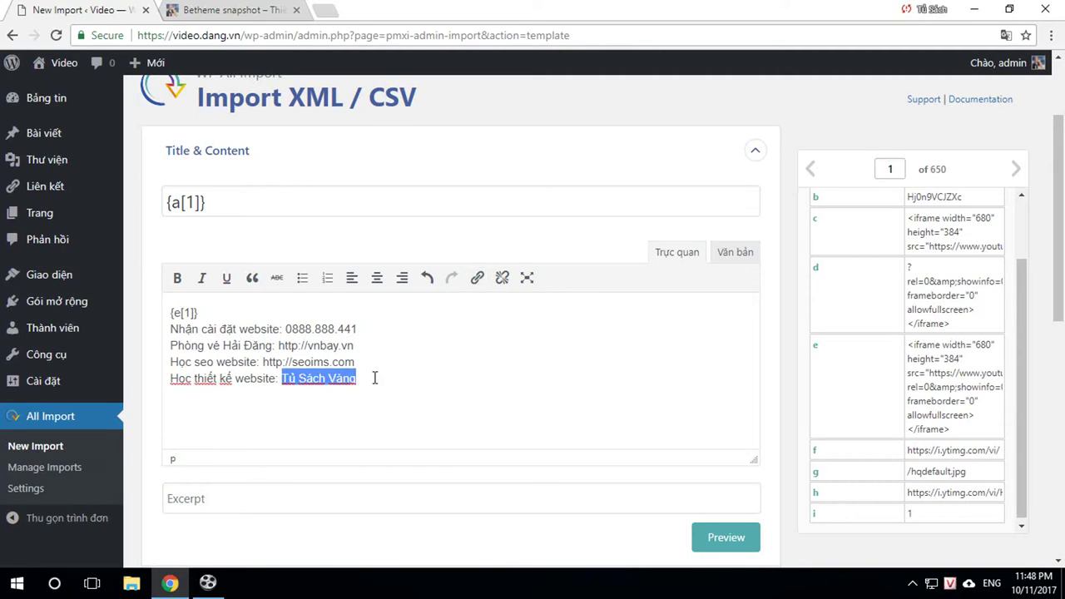
left_click(477, 277)
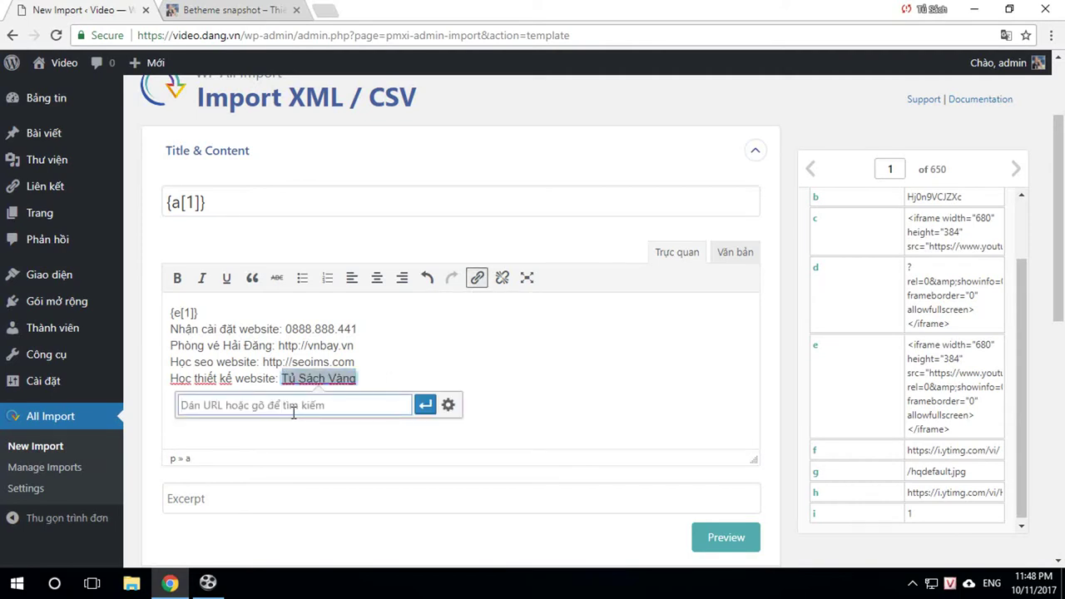
type("htt")
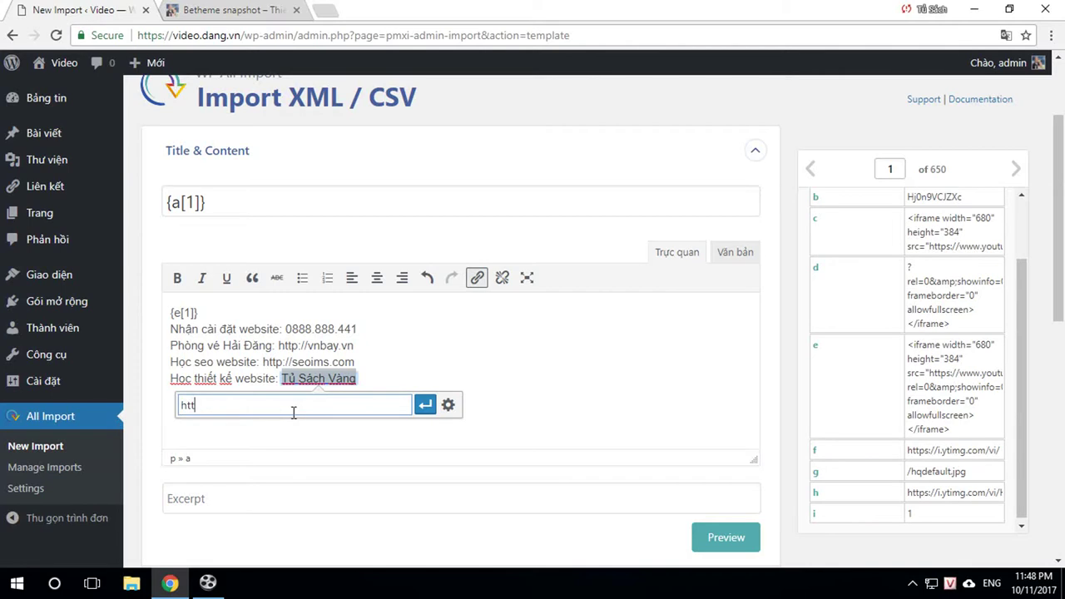
type("ps://youtube.com")
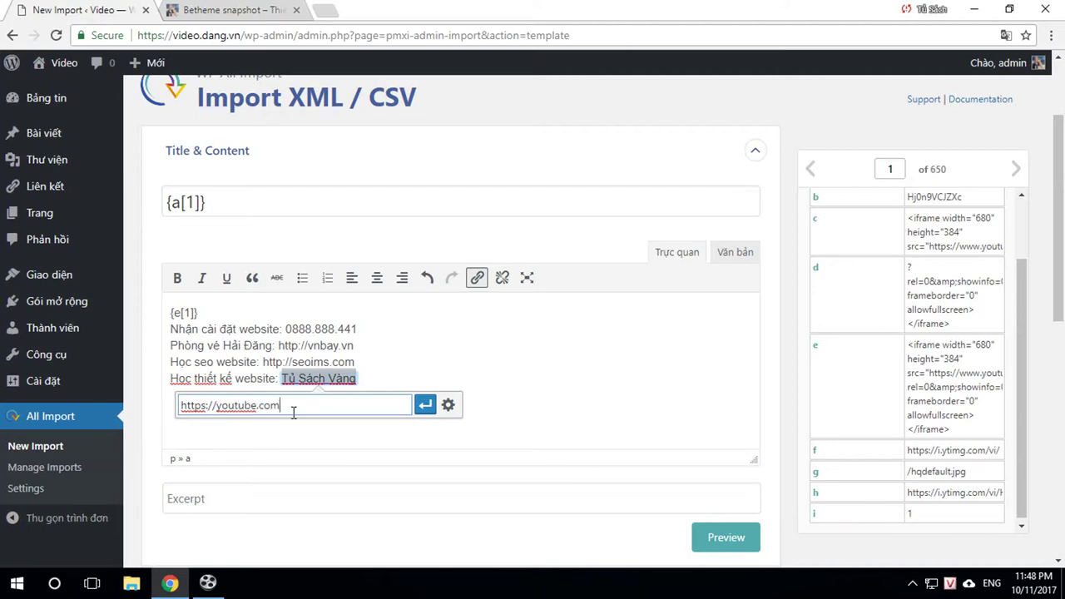
type("/tusachvang")
left_click(427, 405)
left_click(450, 358)
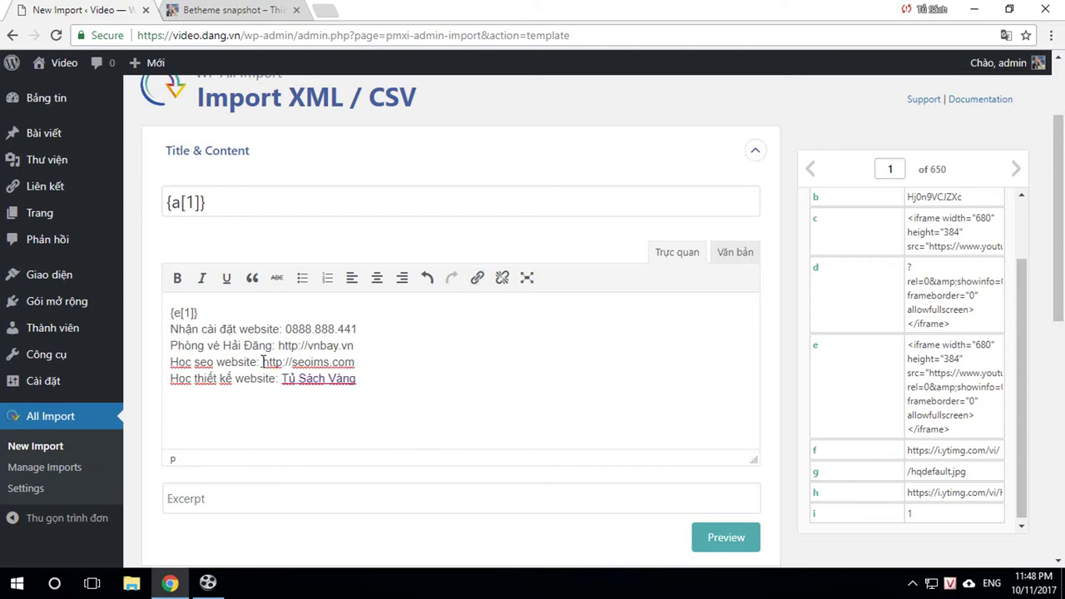
left_click_drag(263, 362, 366, 362)
left_click(476, 278)
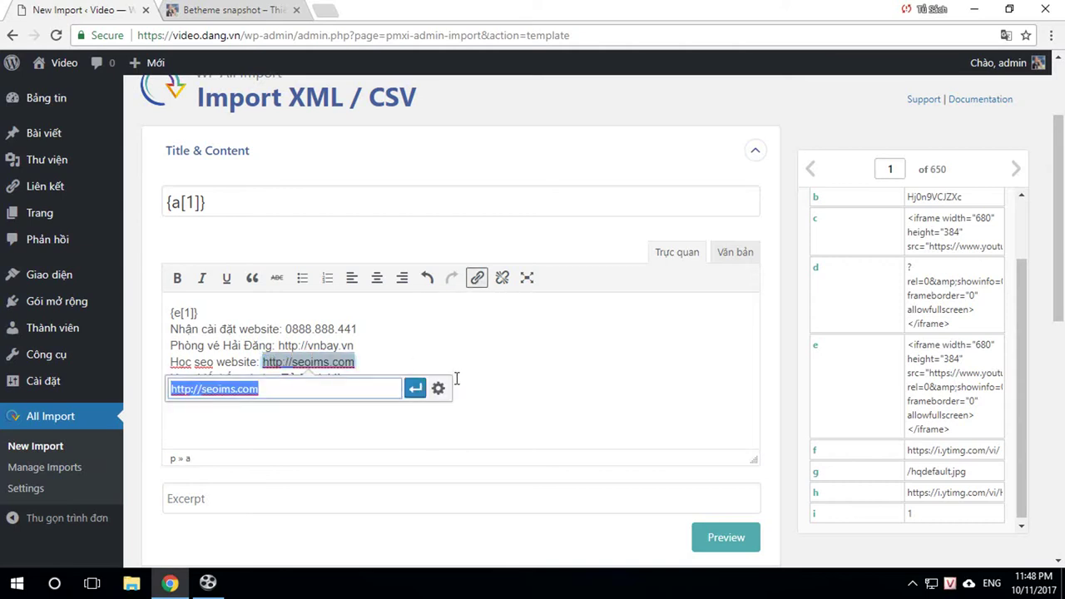
left_click(415, 387)
left_click(422, 337)
left_click_drag(283, 350, 359, 347)
left_click(477, 278)
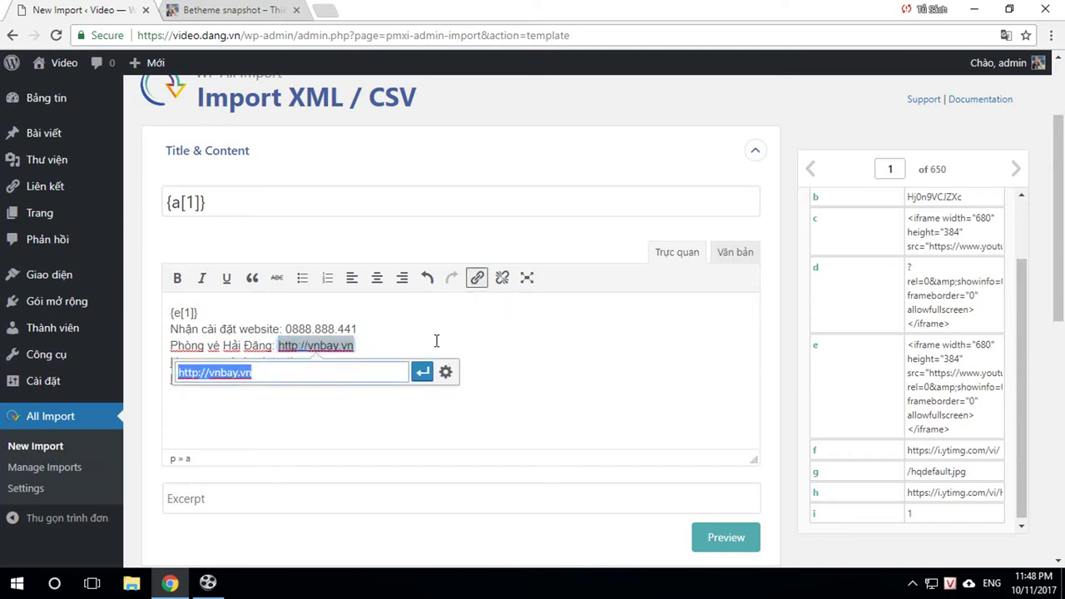
left_click(423, 372)
- Remove the dots from the phone number in the first contact line of the content
left_click(298, 338)
left_click(316, 332)
key("BackSpace")
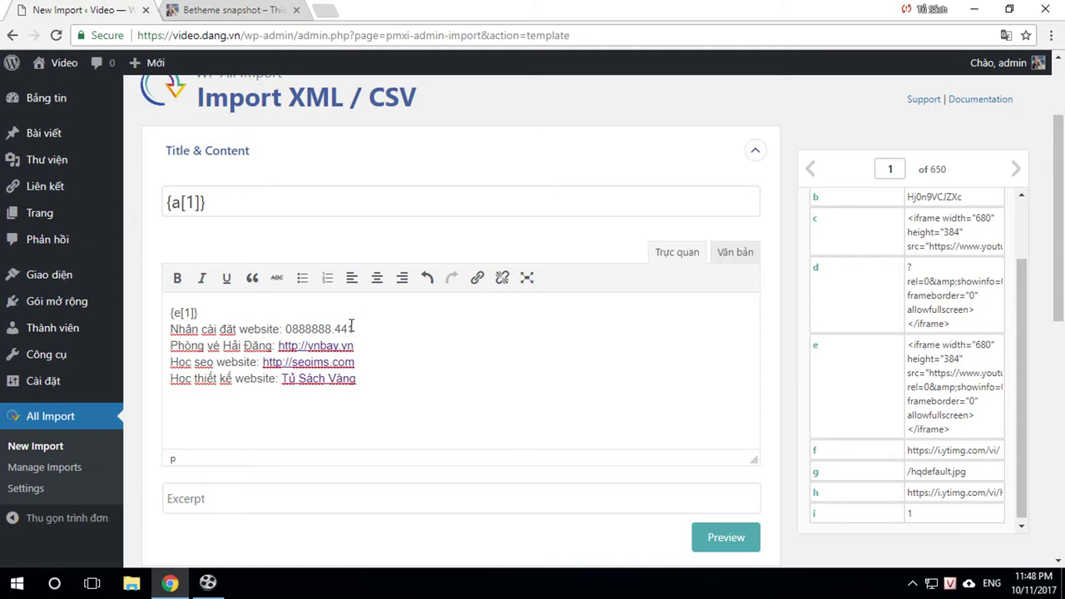
key("BackSpace")
key("Down")
key("Down")
key("Down")
- Center-align {e[1]} and all four contact lines in the content
left_click(429, 354)
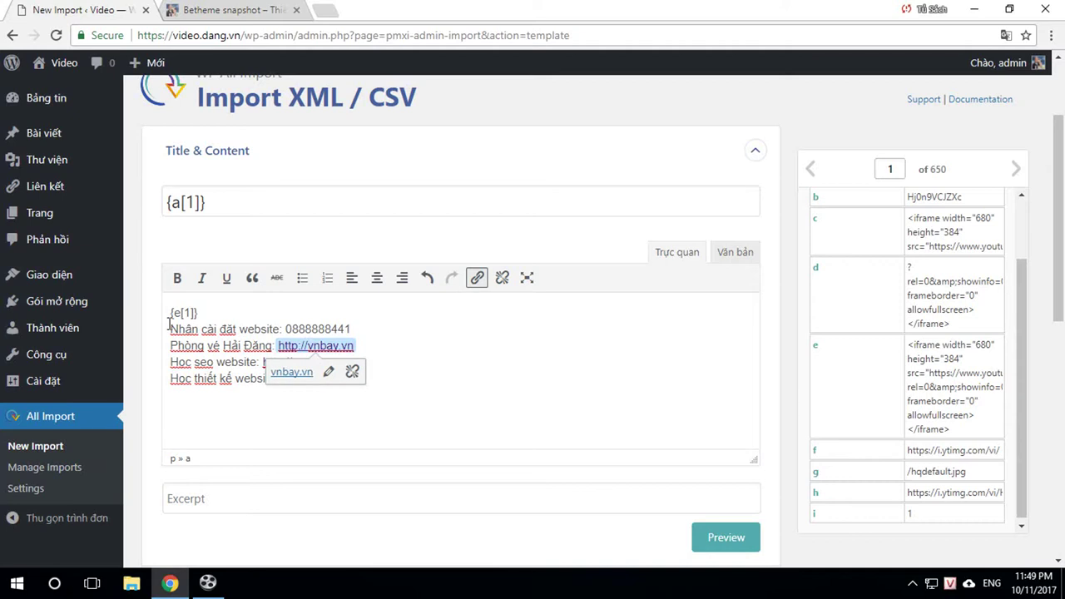
left_click_drag(169, 312, 416, 381)
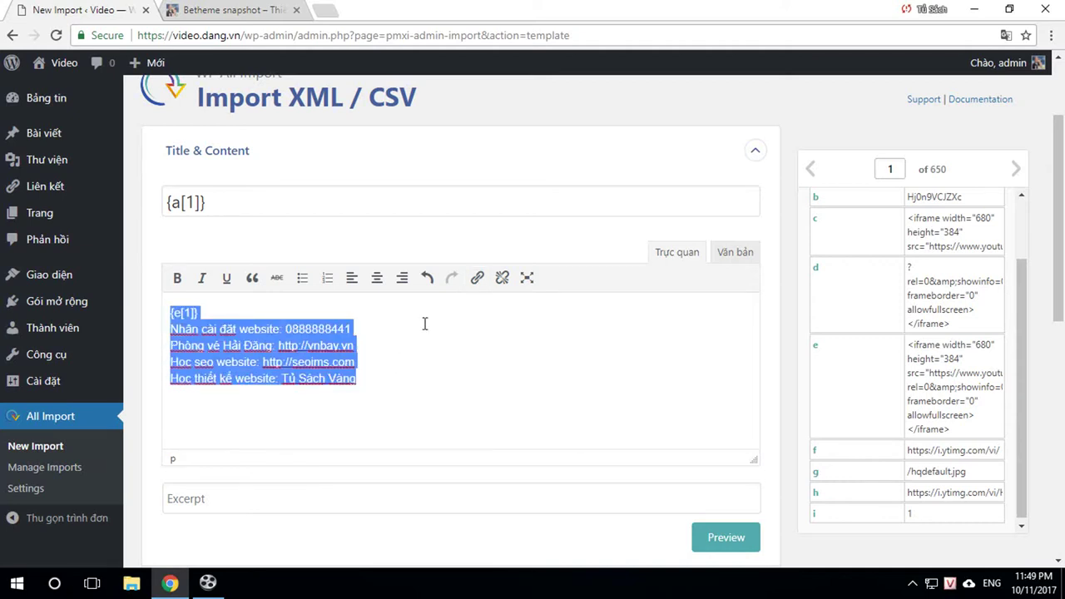
left_click(377, 277)
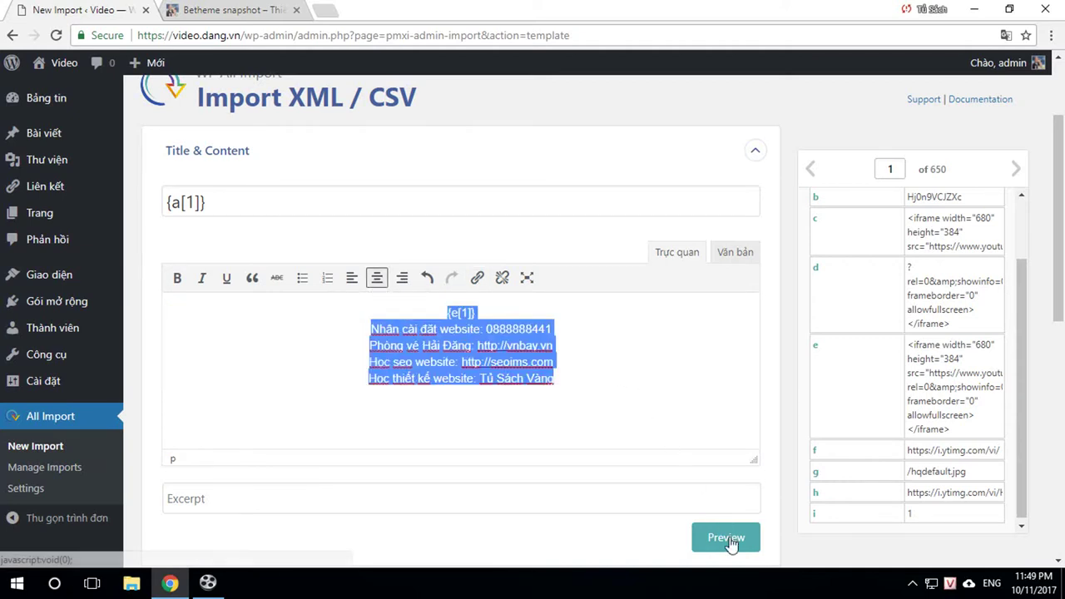
- Add target='_blank' to the vnbay.vn link tag in the content's text view
left_click(735, 254)
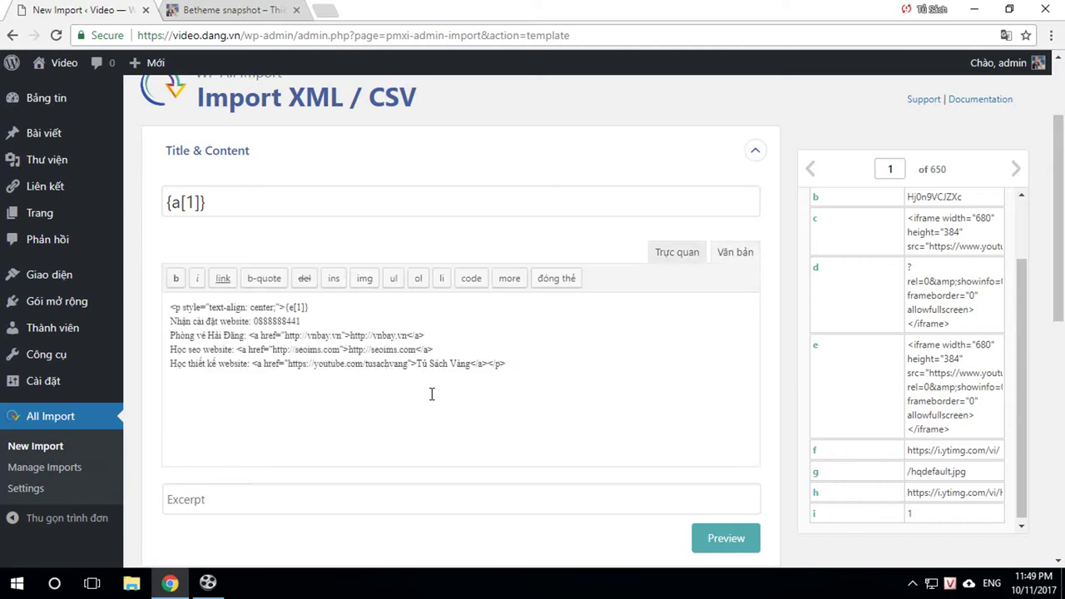
left_click(345, 335)
type("target")
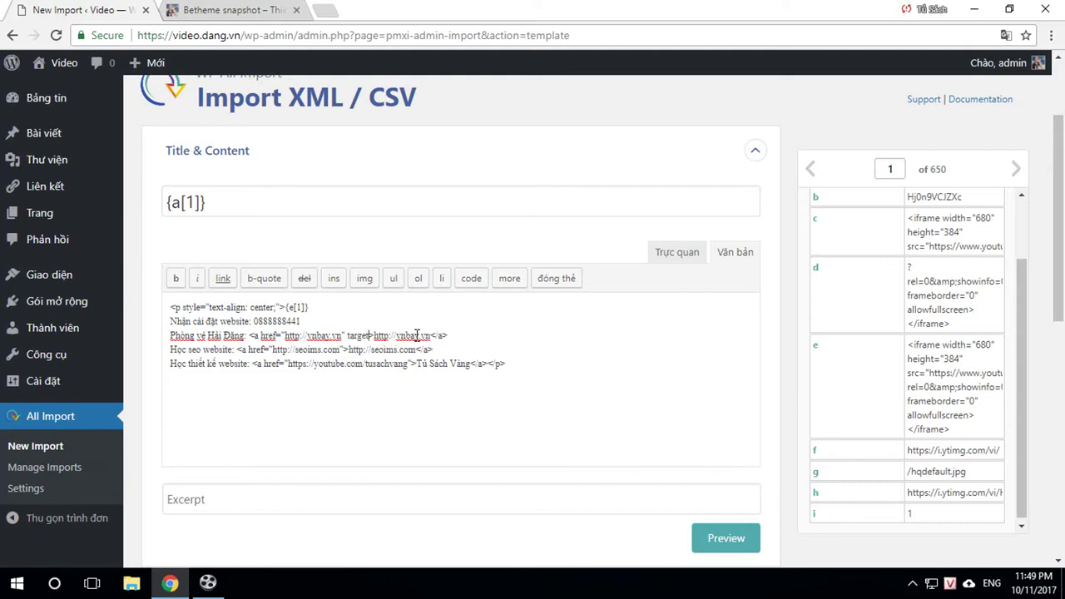
type("=")
type("\"")
type("_")
type("ba")
type("ank")
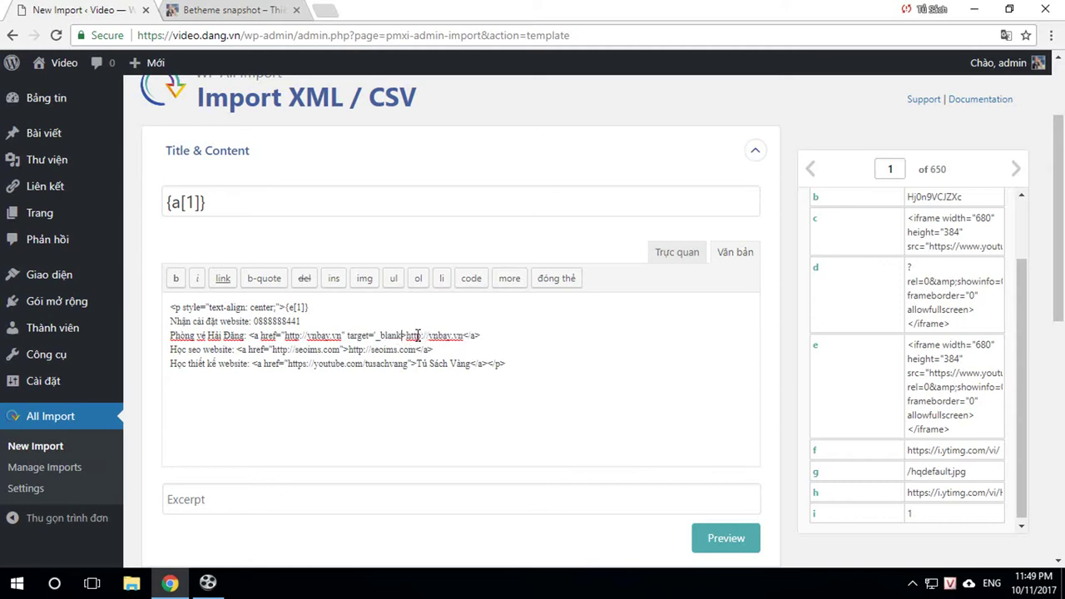
type("'")
- Copy the target='_blank' attribute into the seoims.com and youtube.com/tusachvang link tags
left_click_drag(348, 336, 406, 337)
right_click(377, 338)
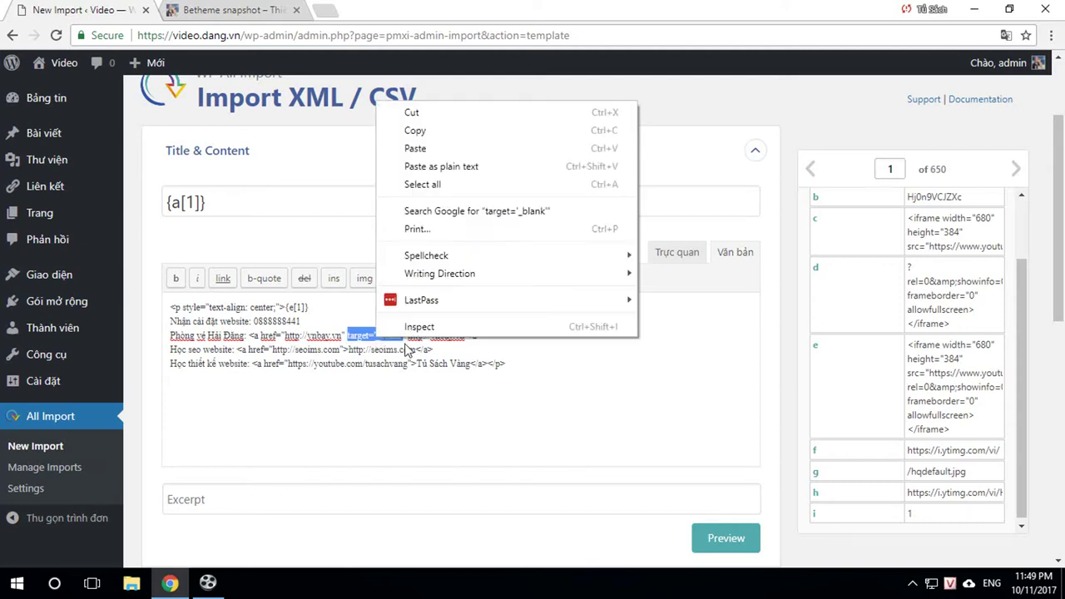
left_click(439, 133)
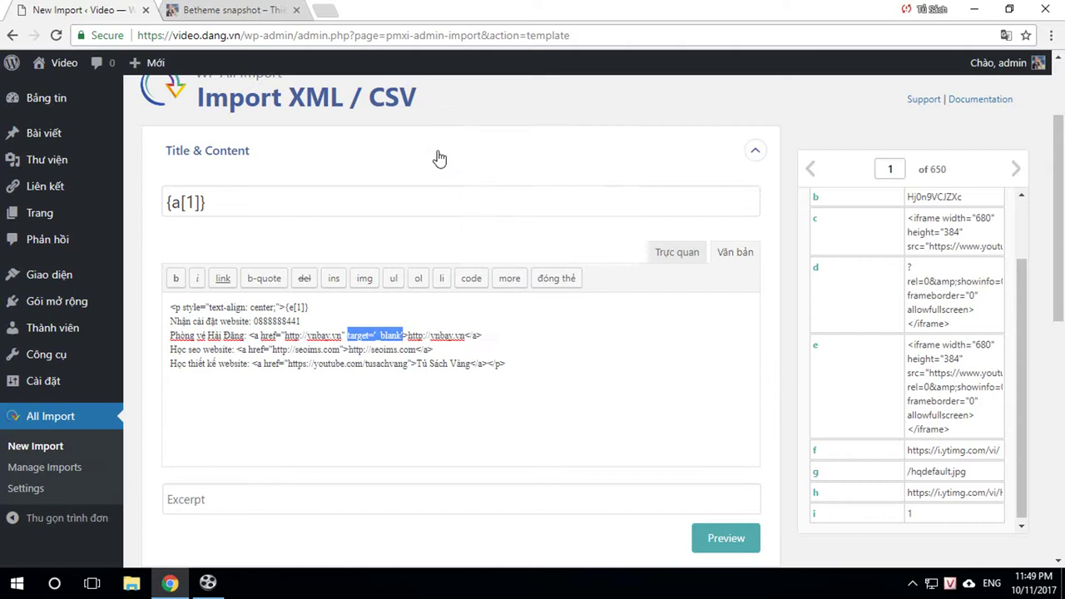
left_click(345, 350)
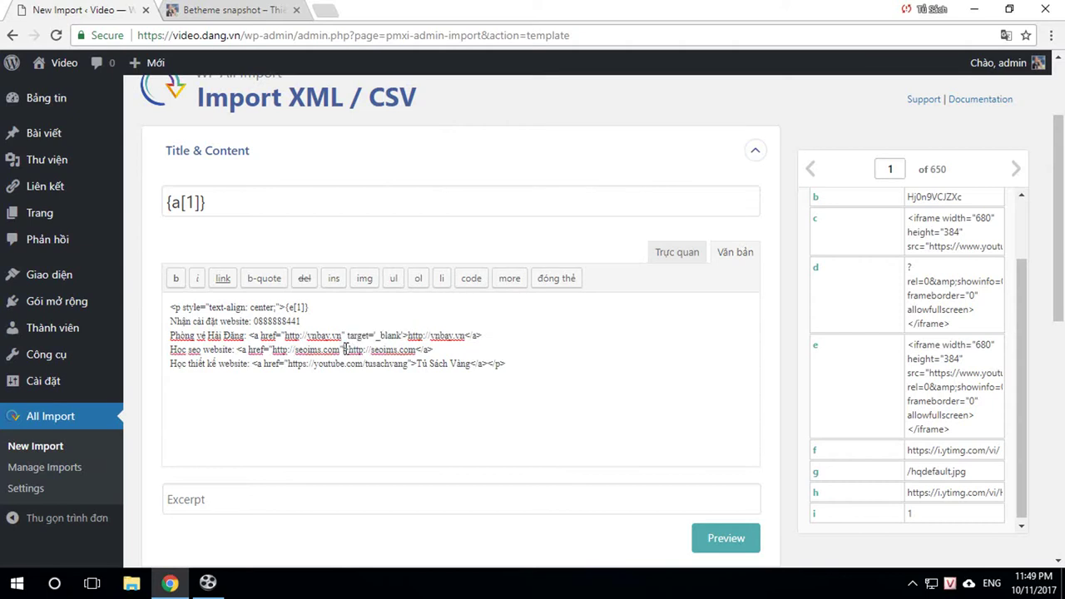
key("ctrl+v")
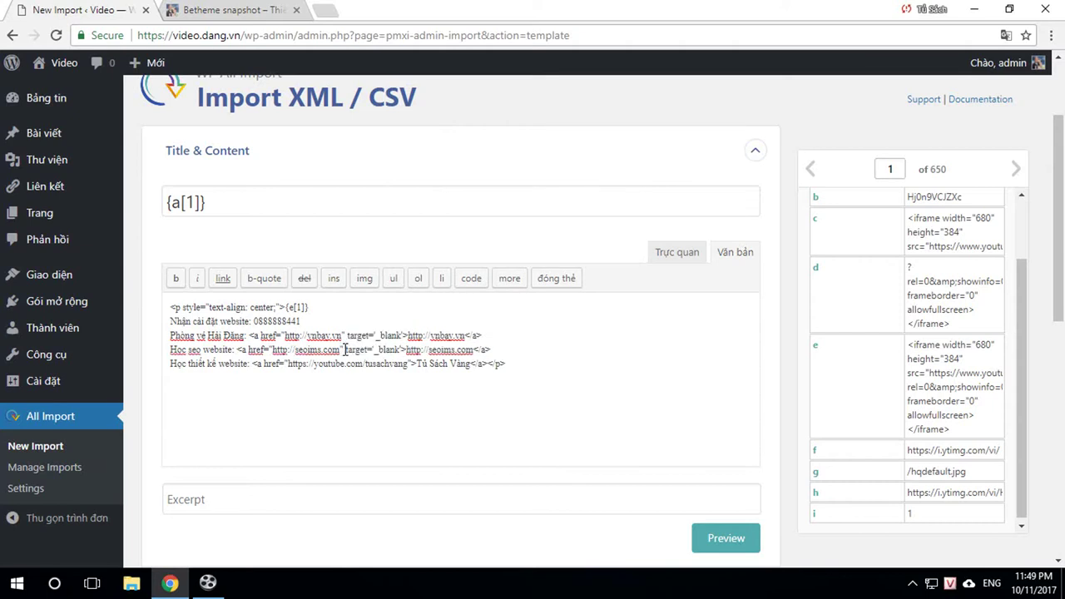
left_click(411, 364)
key("ctrl+v")
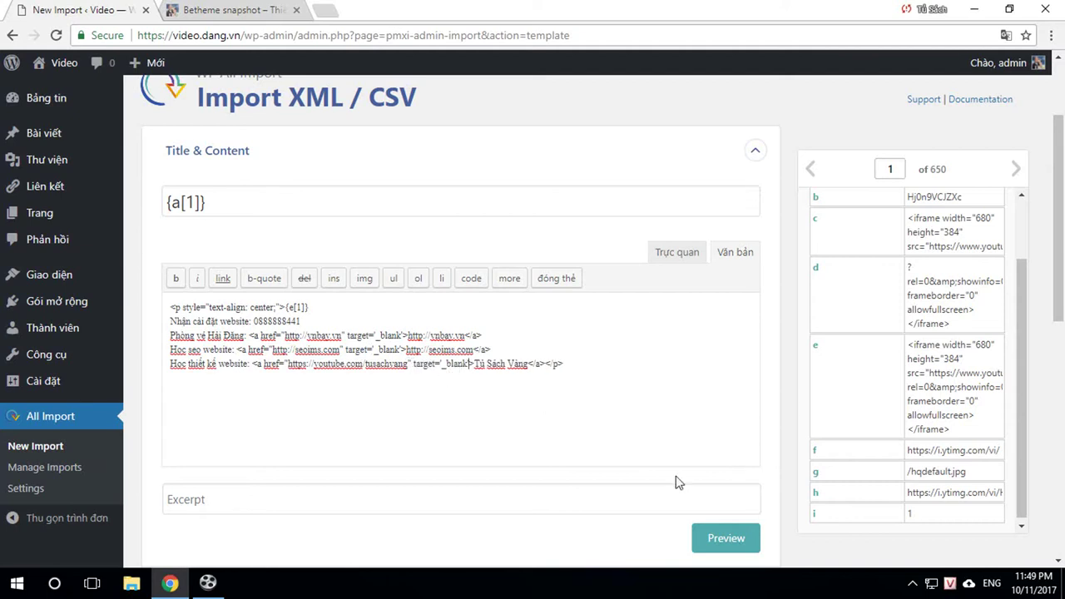
- Preview the first record's post to check the video and the contact lines, and close the preview
left_click(726, 538)
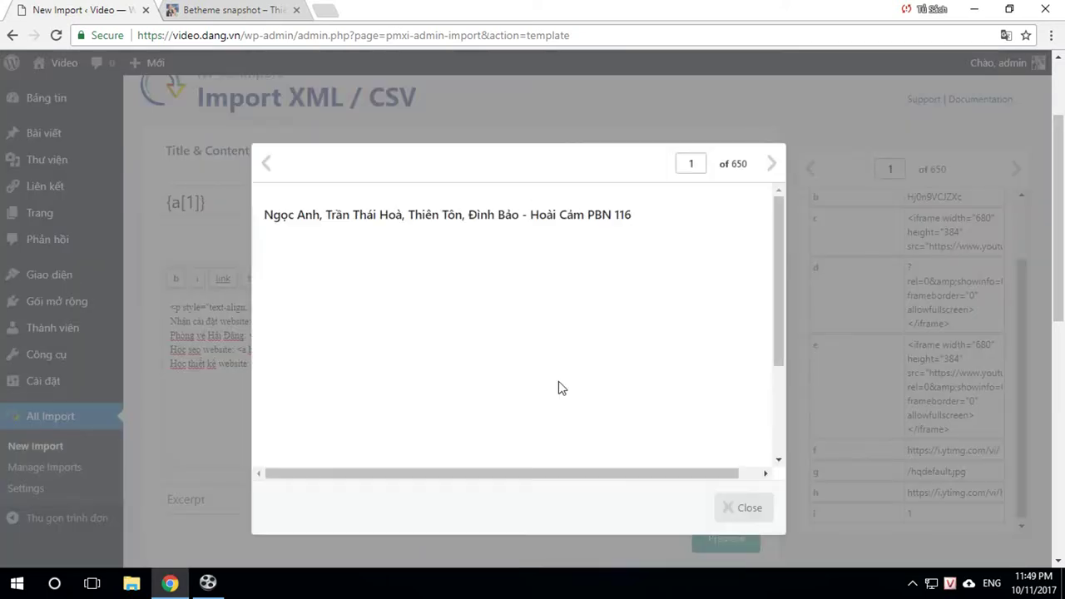
scroll(616, 325, "down", 5)
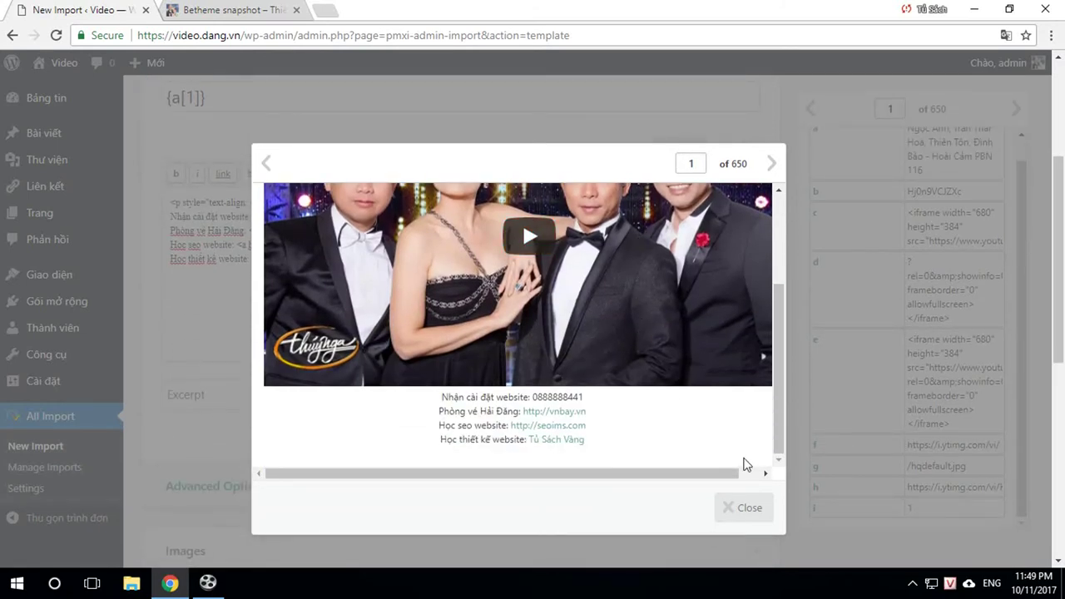
scroll(601, 286, "up", 3)
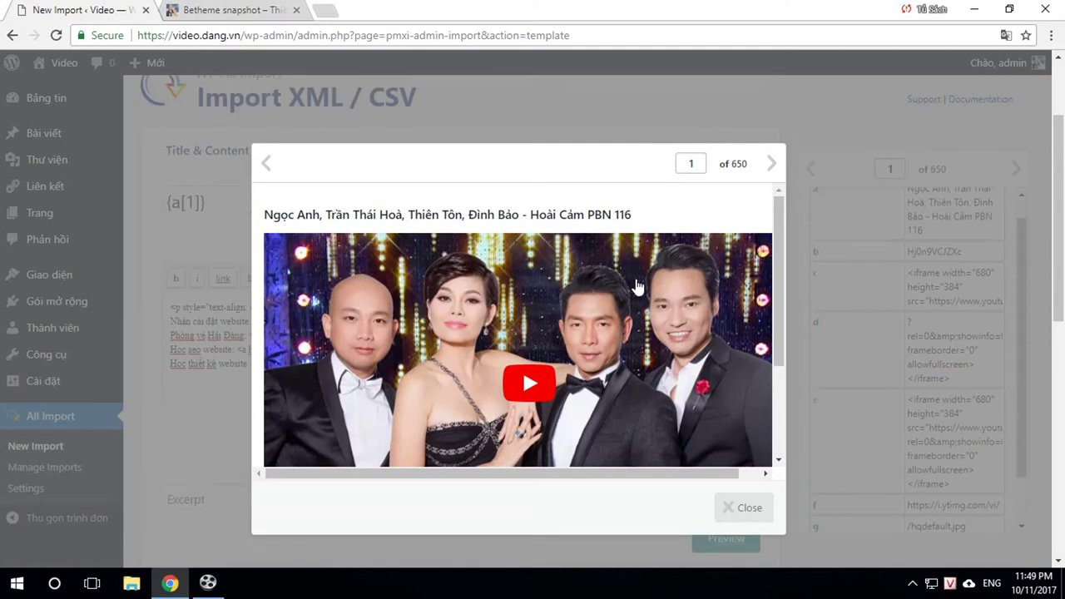
scroll(638, 304, "down", 3)
left_click(748, 509)
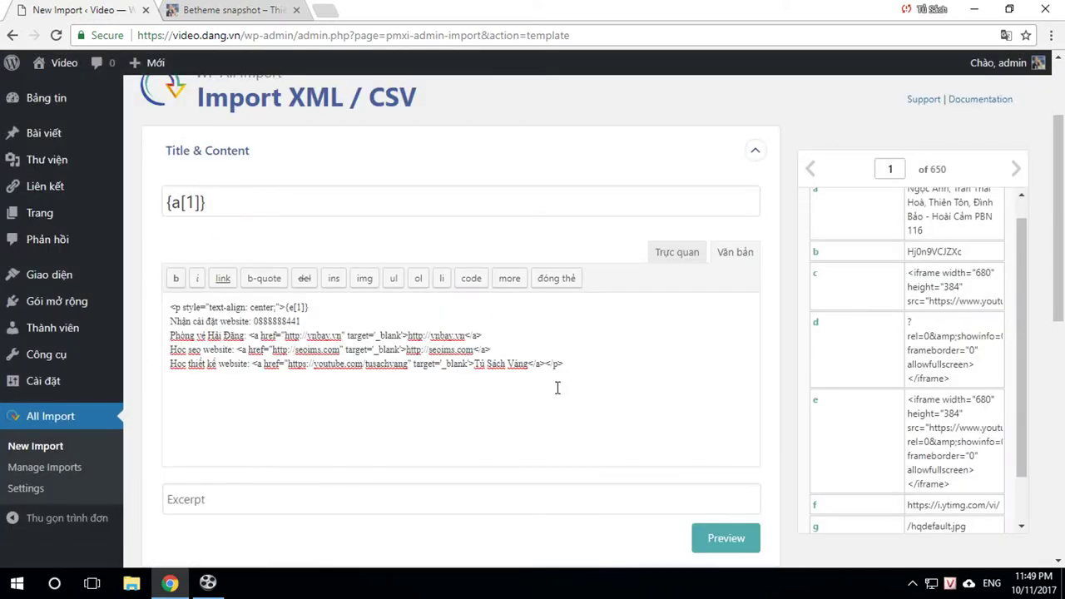
- Set the image download URL to {h[1]} and have entries created as Draft if no images are downloaded successfully
scroll(558, 385, "down", 3)
scroll(294, 392, "down", 1)
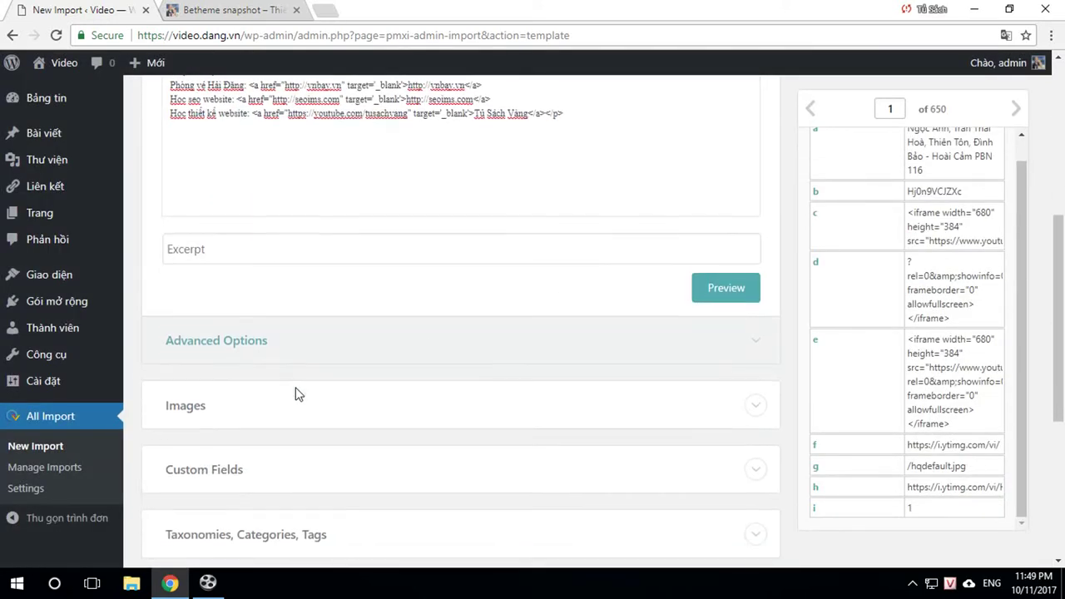
left_click(197, 372)
scroll(611, 397, "down", 2)
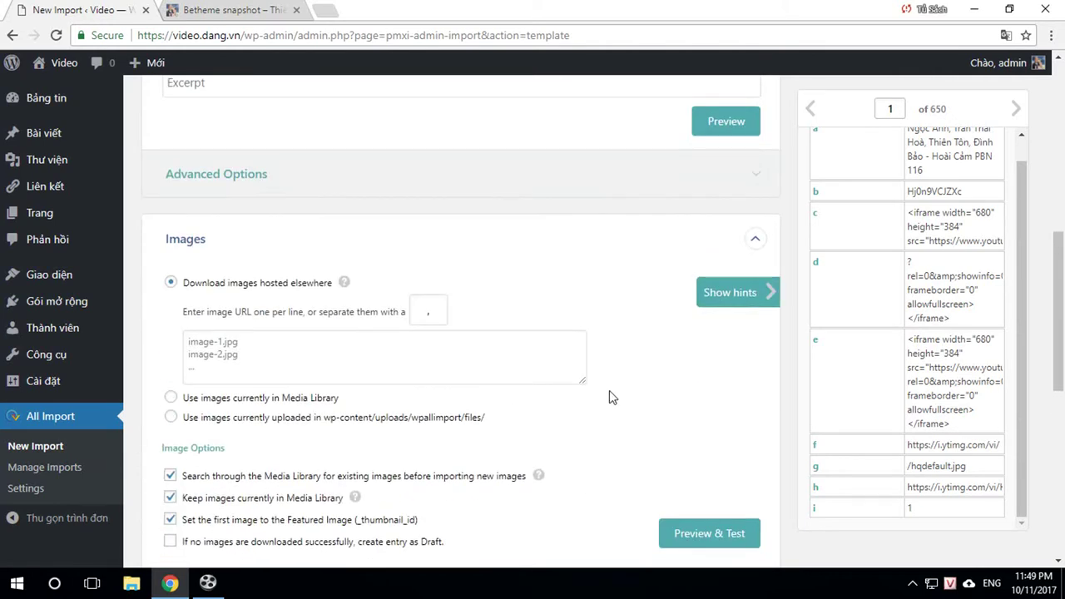
scroll(910, 367, "down", 2)
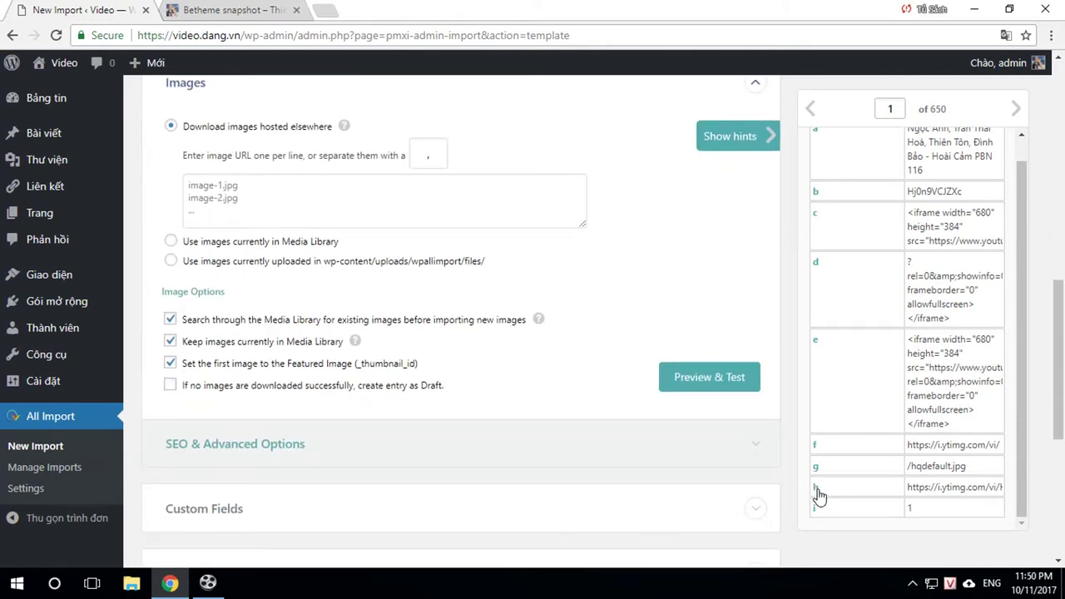
left_click_drag(818, 494, 310, 212)
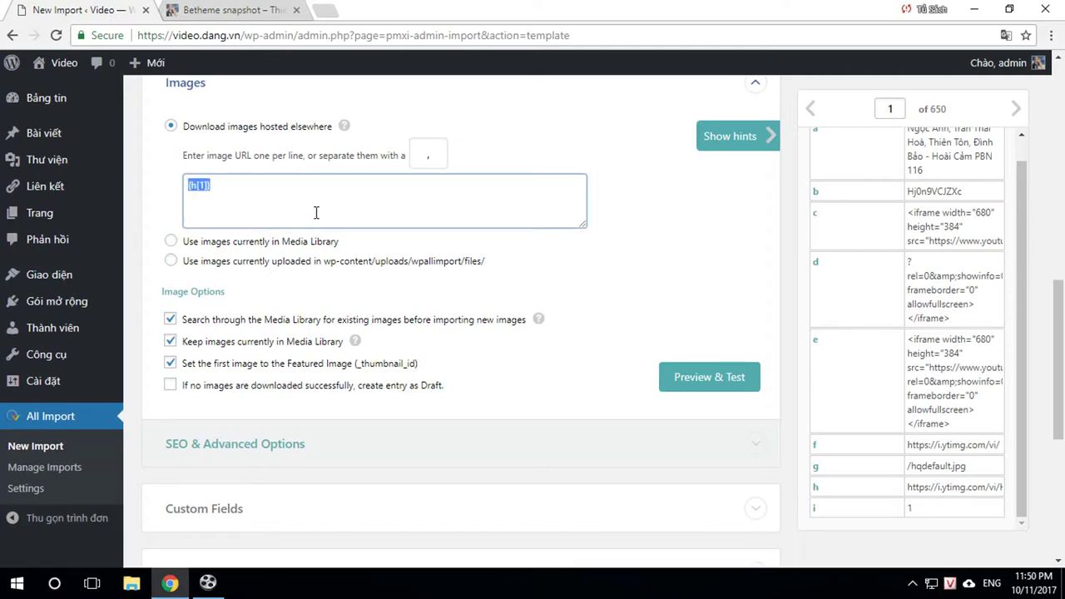
scroll(283, 370, "down", 1)
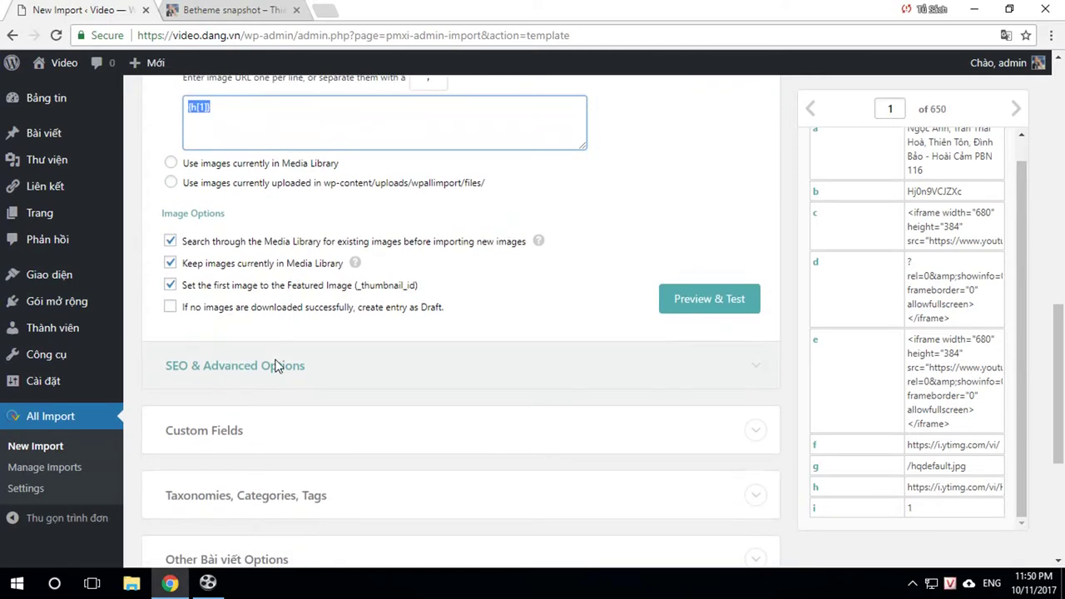
left_click(170, 308)
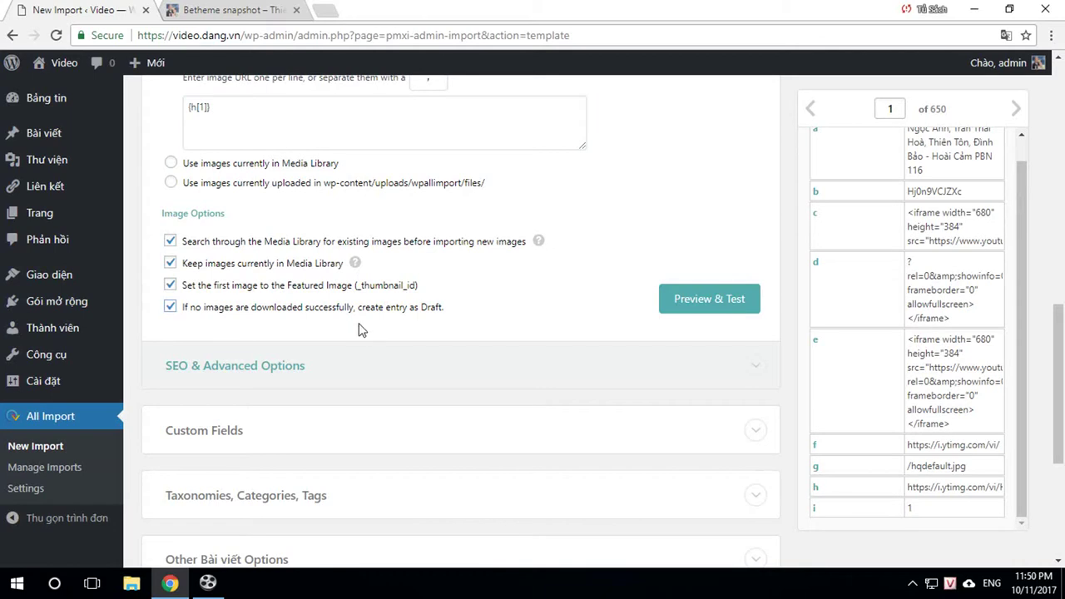
- Enable image titles and captions in the images' SEO options and set both to {a[1]}
scroll(385, 345, "down", 1)
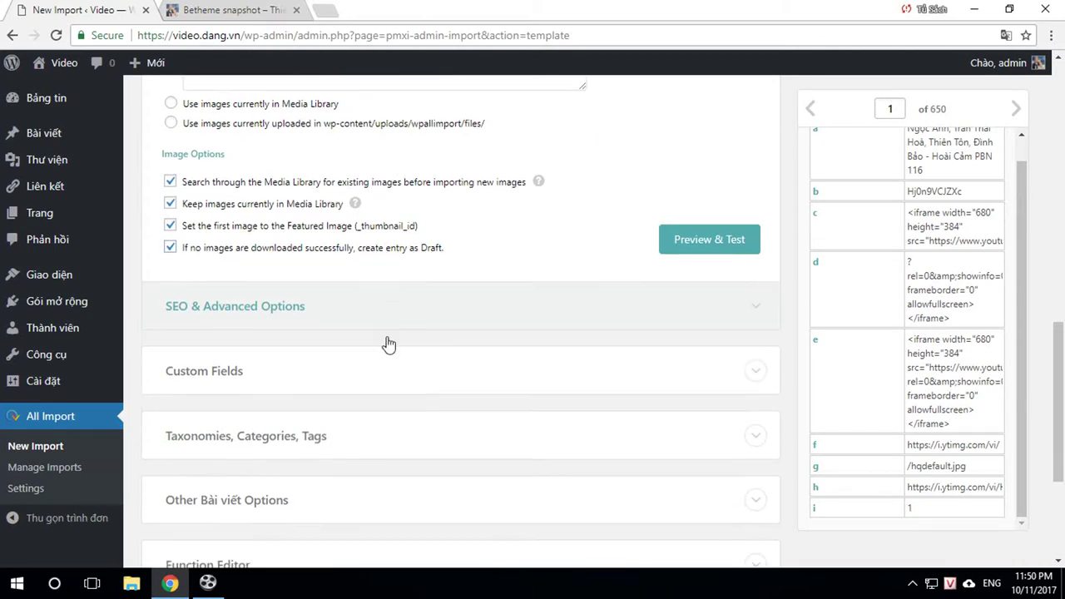
left_click(219, 268)
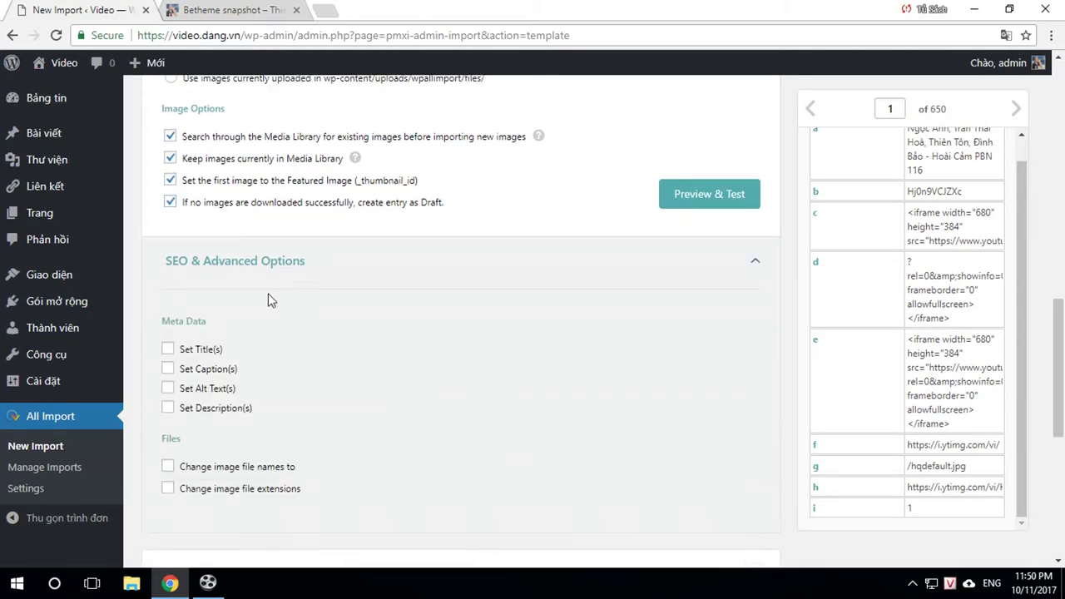
left_click(169, 349)
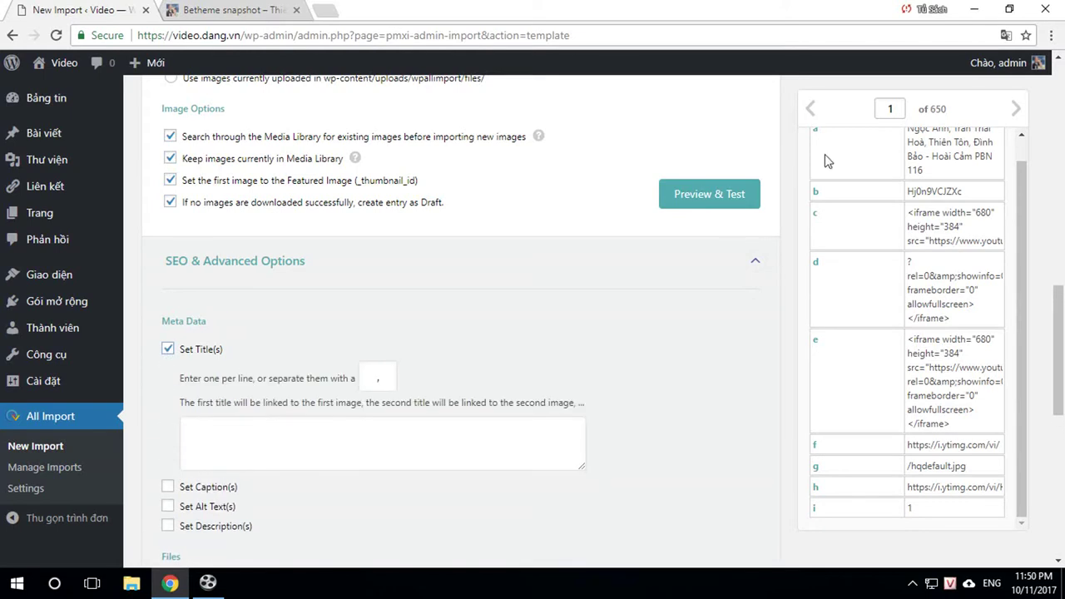
left_click_drag(815, 133, 323, 428)
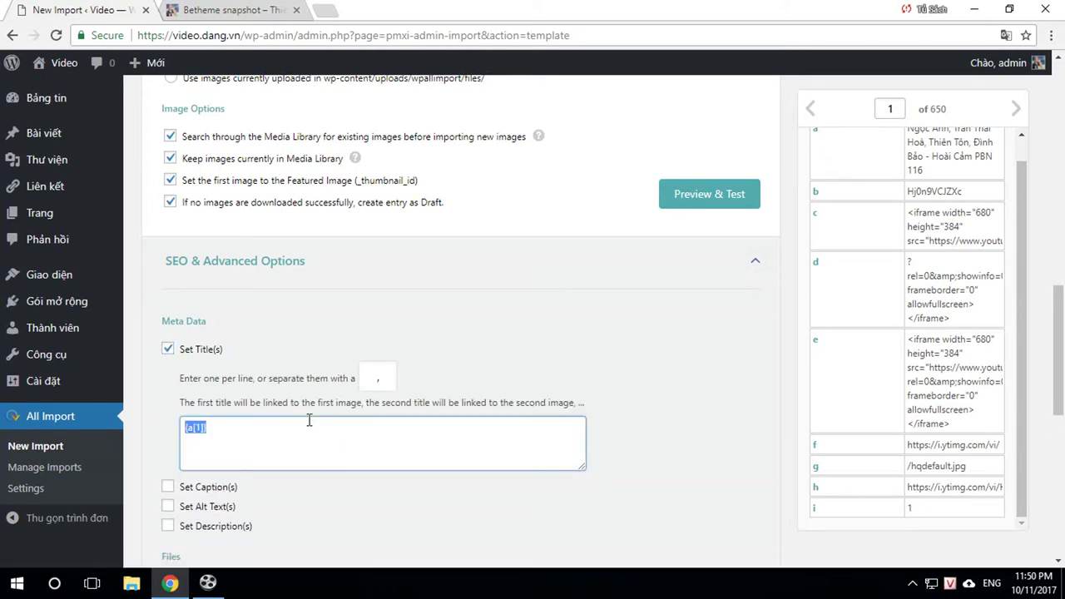
scroll(234, 451, "down", 1)
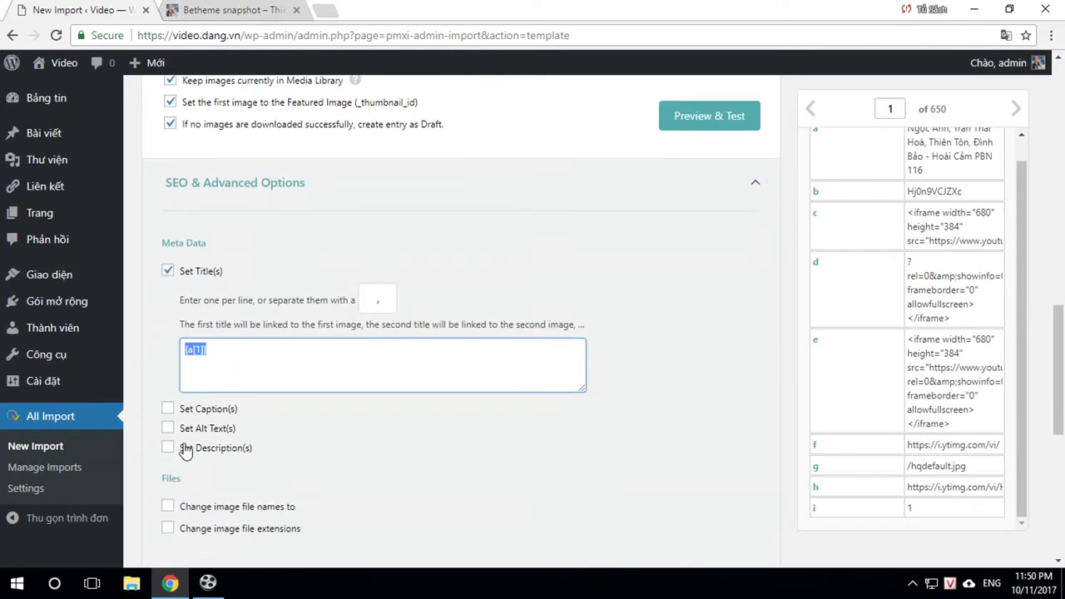
left_click(168, 408)
left_click(214, 498)
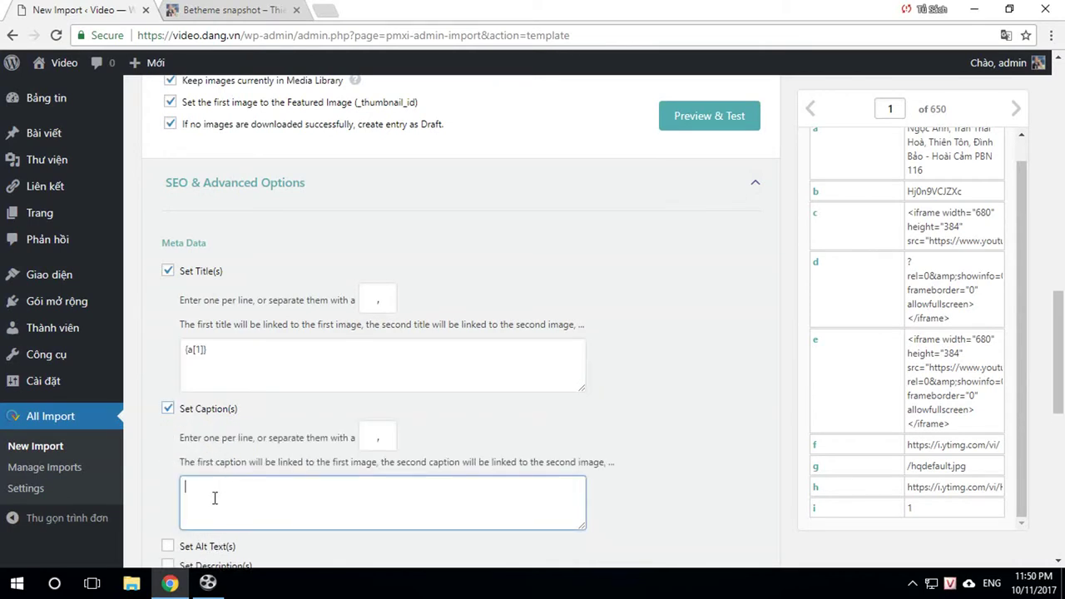
key("ctrl+v")
- Enable image alt texts and descriptions and set both to {a[1]}
scroll(197, 440, "down", 2)
left_click(167, 390)
left_click(214, 475)
key("ctrl+v")
scroll(204, 466, "down", 2)
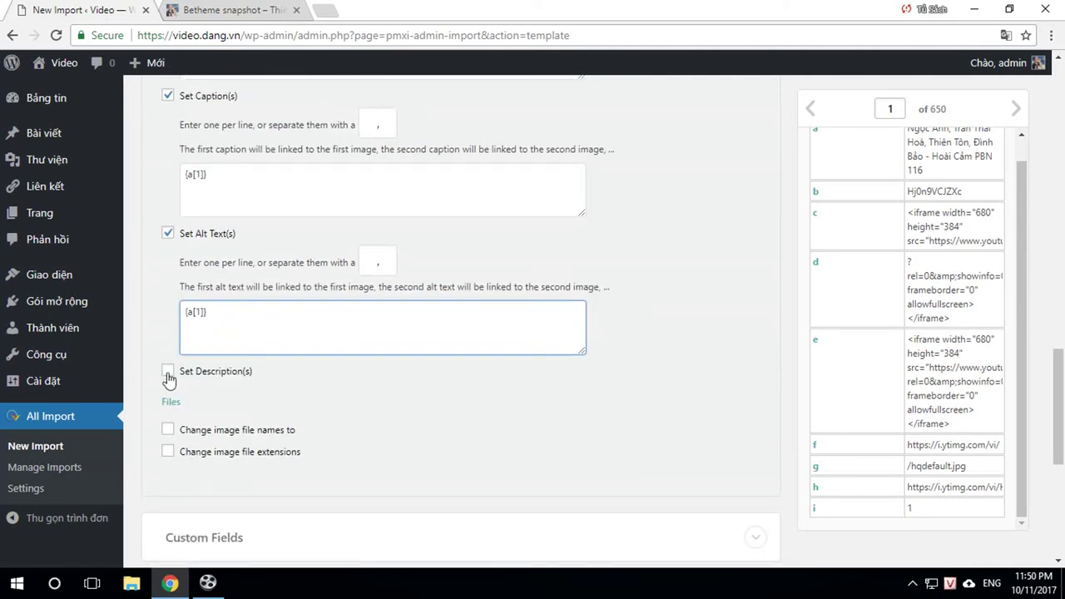
left_click(169, 374)
left_click(212, 474)
type("{a[1]}")
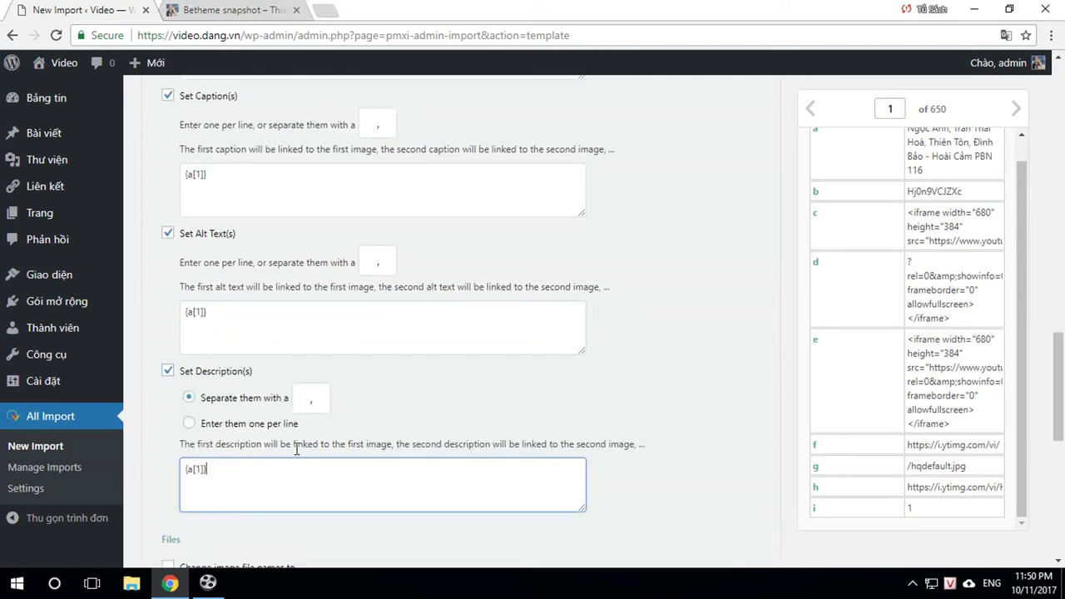
- Enable changing the image file names and set the new name to {a[1]}
scroll(311, 469, "down", 2)
left_click(167, 386)
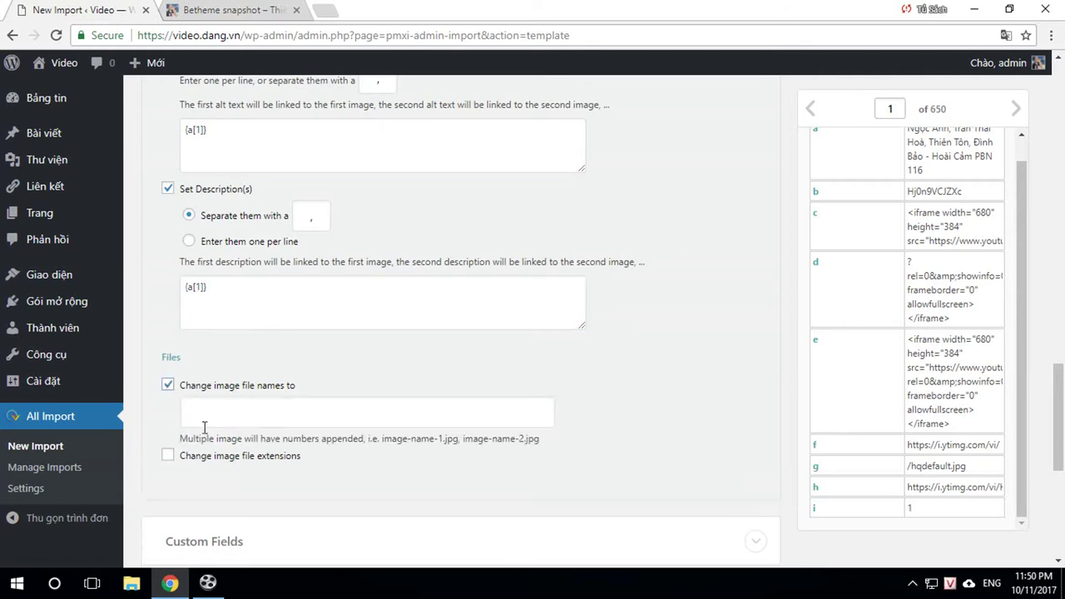
left_click(211, 413)
type("{a[1]}")
left_click(695, 414)
- Enable Chuyên mục in the taxonomy settings and give each post the single category Thúy Nga
scroll(654, 420, "down", 2)
scroll(478, 426, "down", 2)
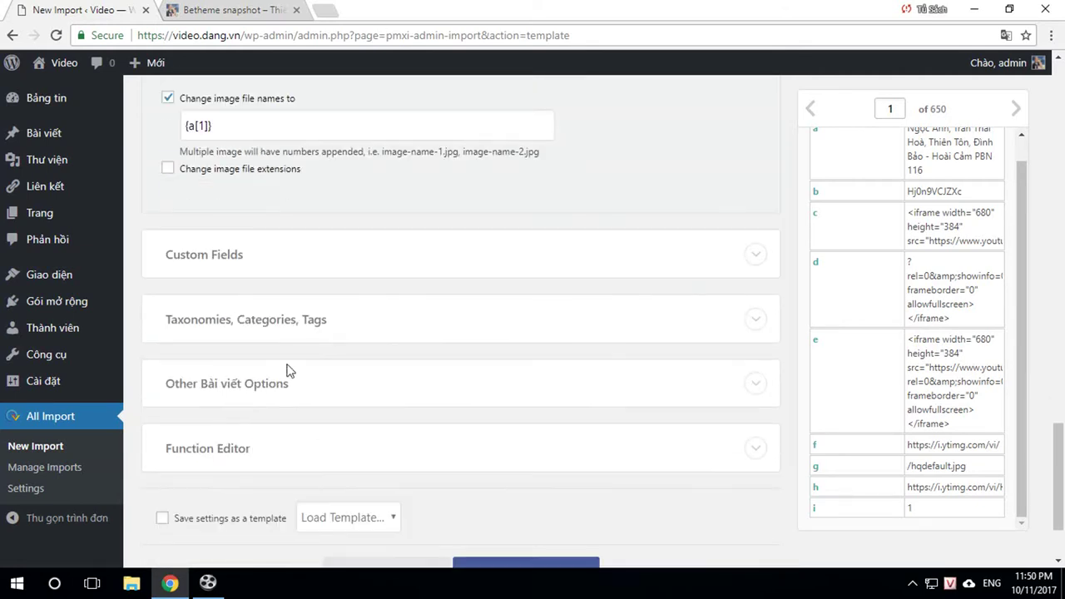
left_click(249, 331)
left_click(173, 354)
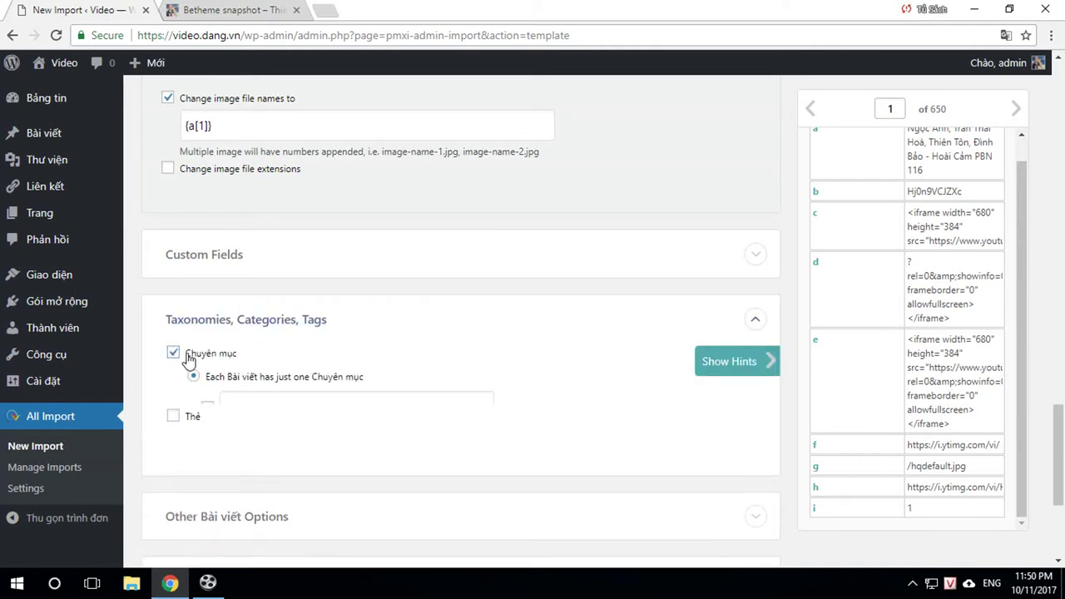
left_click(259, 406)
type("Thúy Nga")
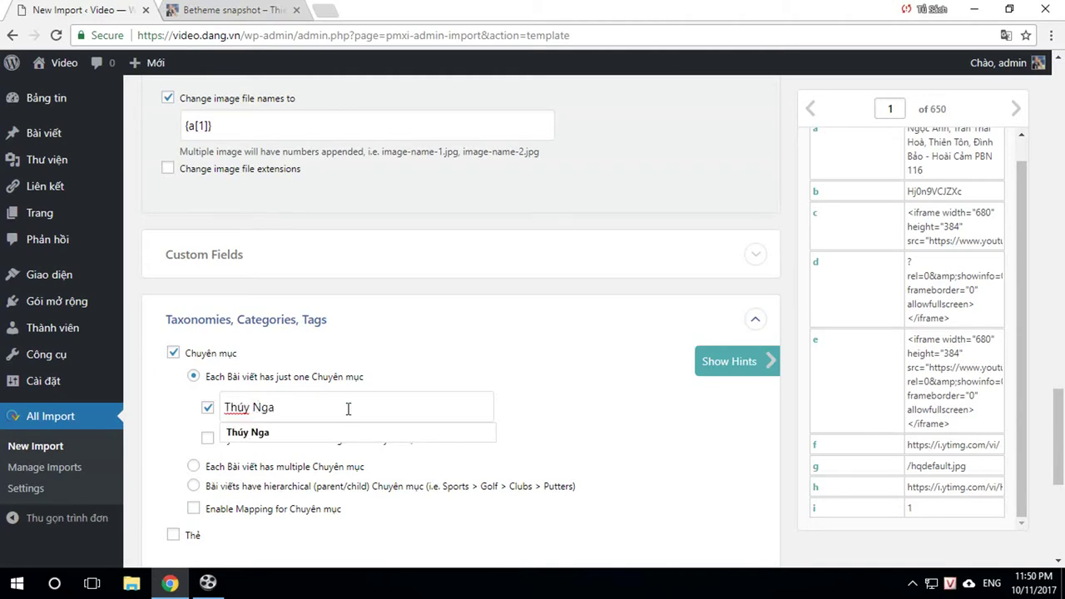
left_click(622, 419)
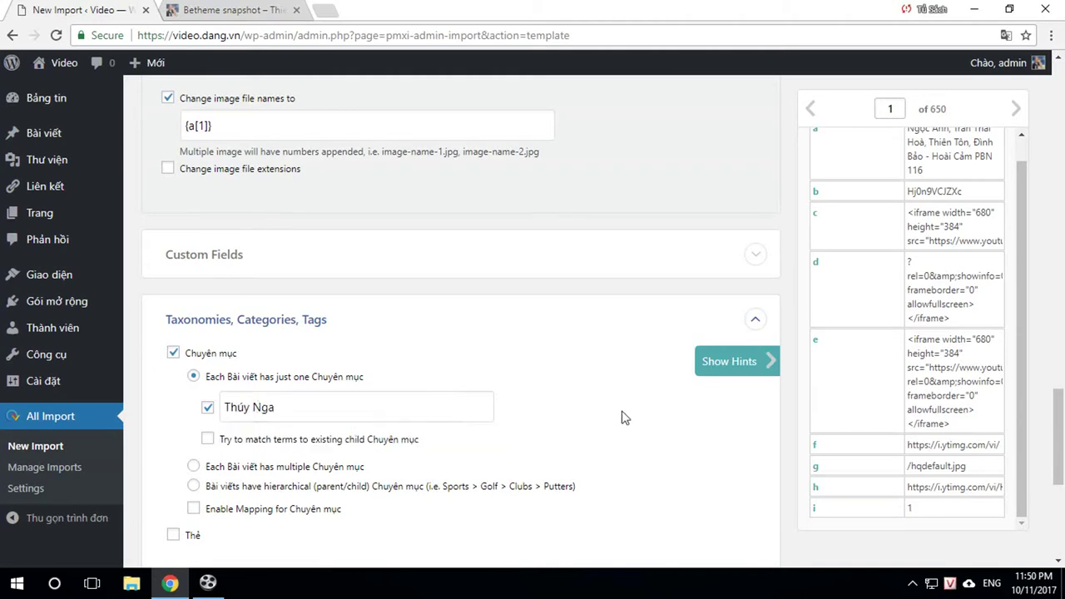
- Save the import settings as a template named video and continue to step 4
scroll(358, 441, "down", 3)
scroll(362, 458, "down", 1)
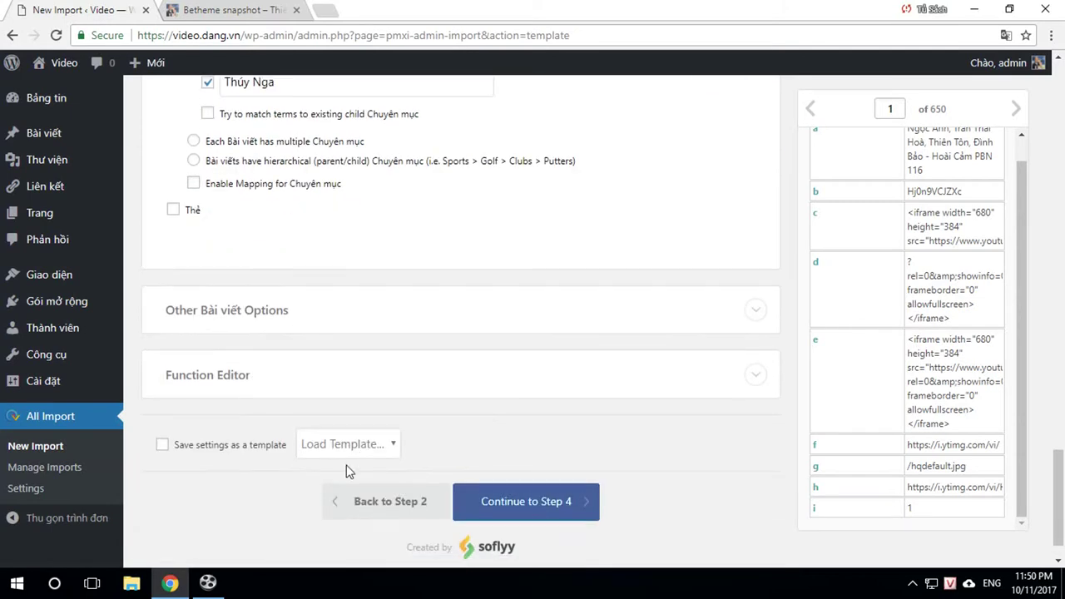
left_click(162, 407)
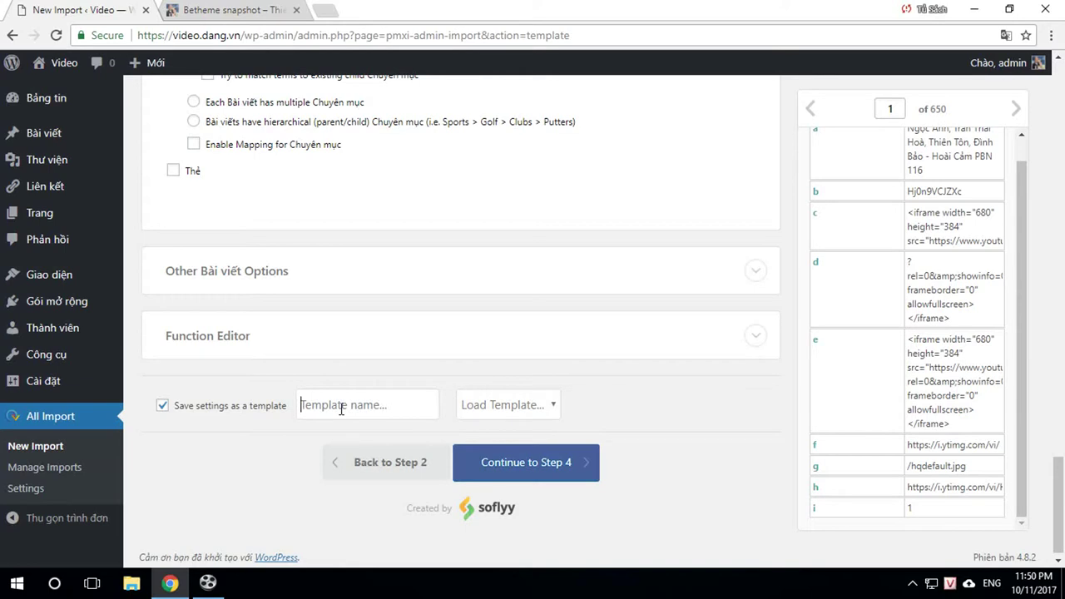
type("v")
left_click(345, 430)
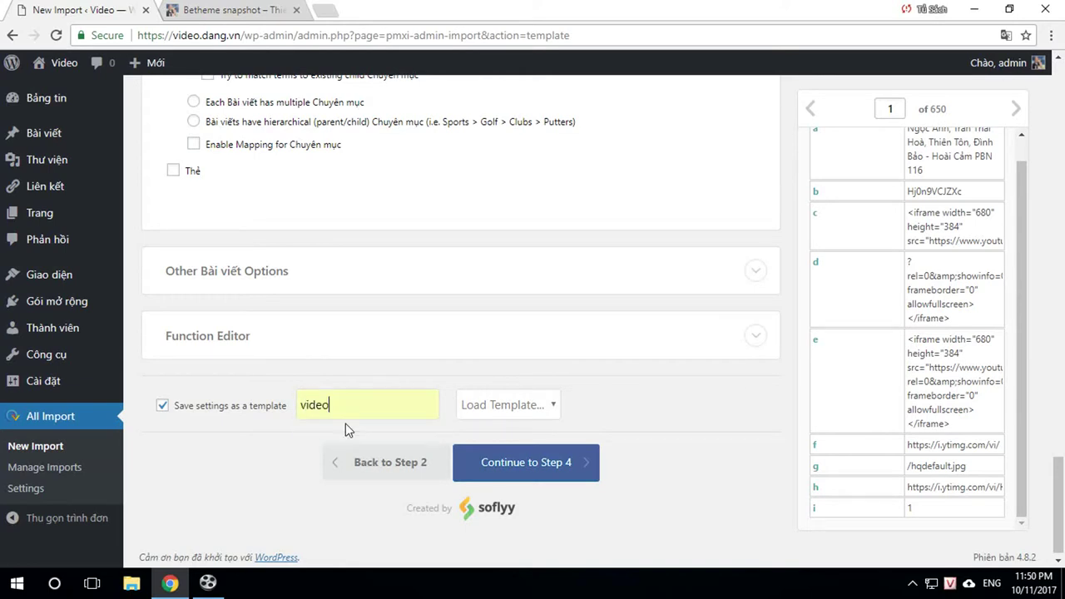
left_click(546, 464)
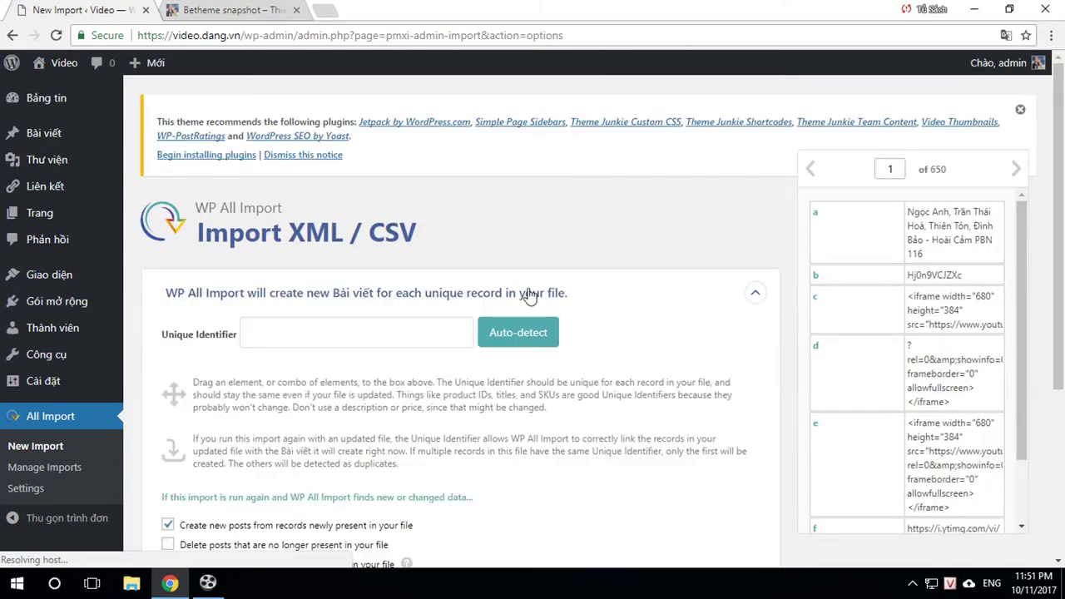
- Set the import's unique identifier to {a[1]}, keep the default update options and run the import
left_click(347, 331)
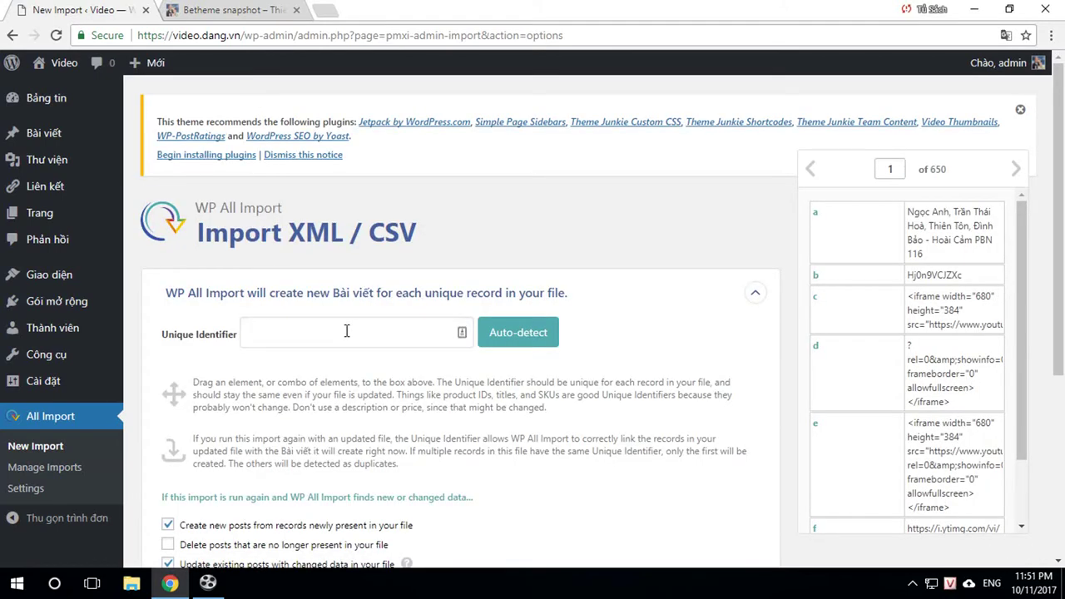
type("{a[1]}")
scroll(545, 412, "down", 4)
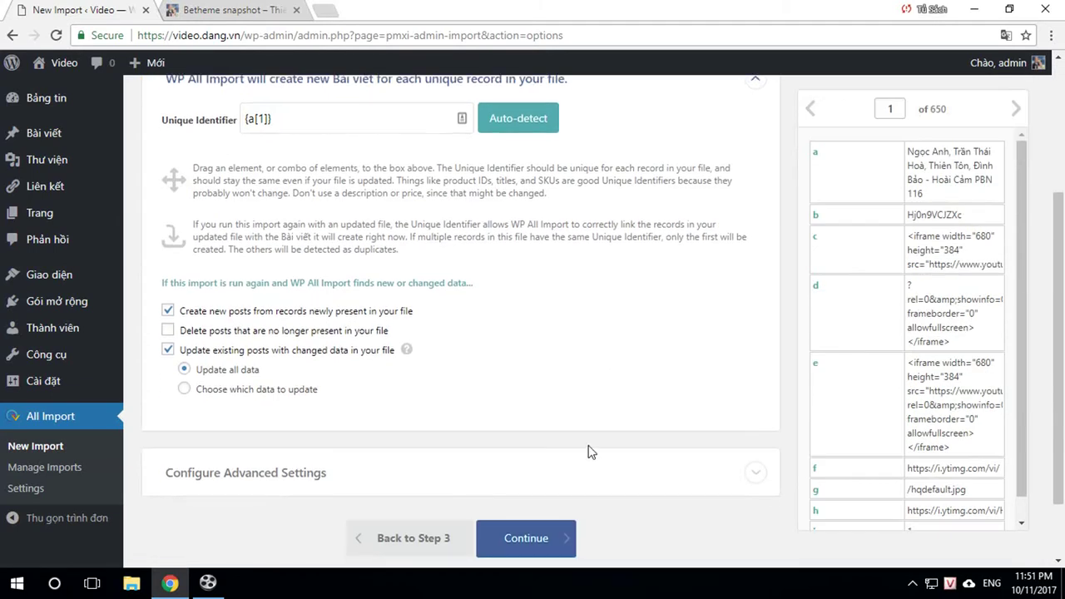
left_click(529, 460)
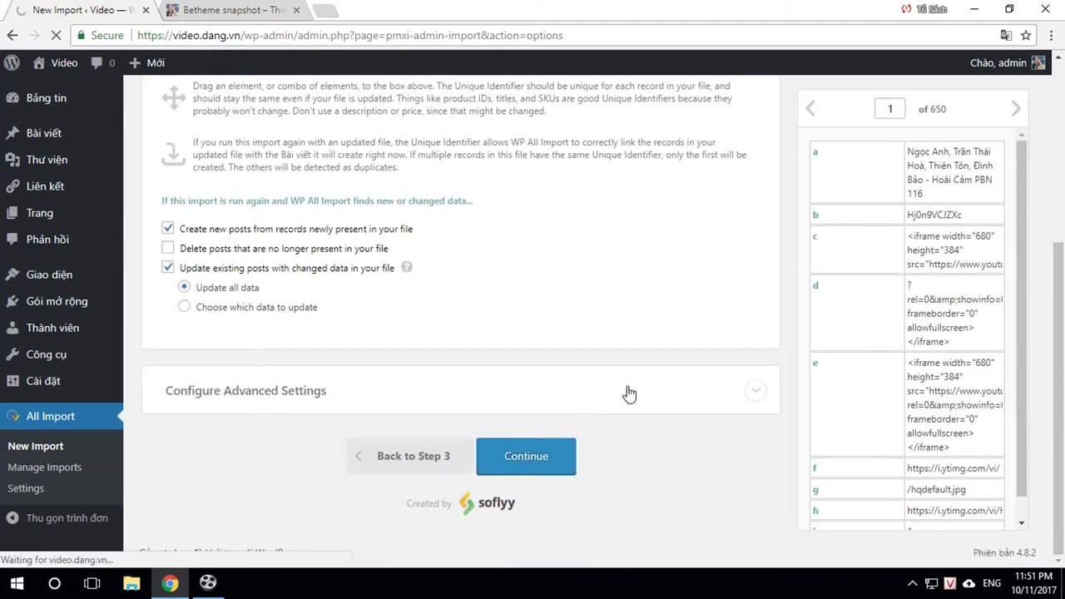
left_click(910, 323)
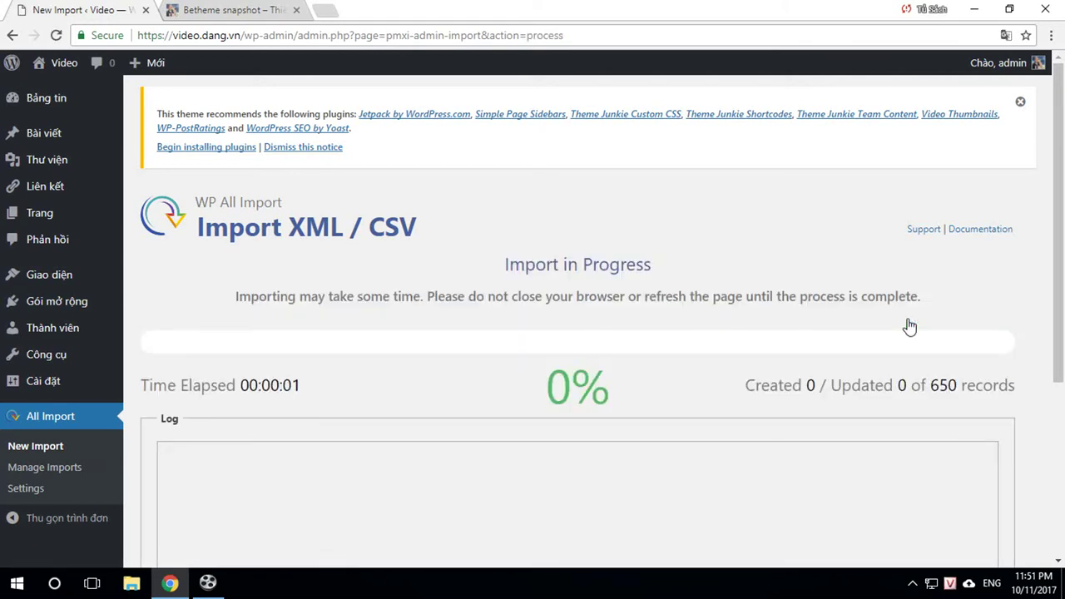
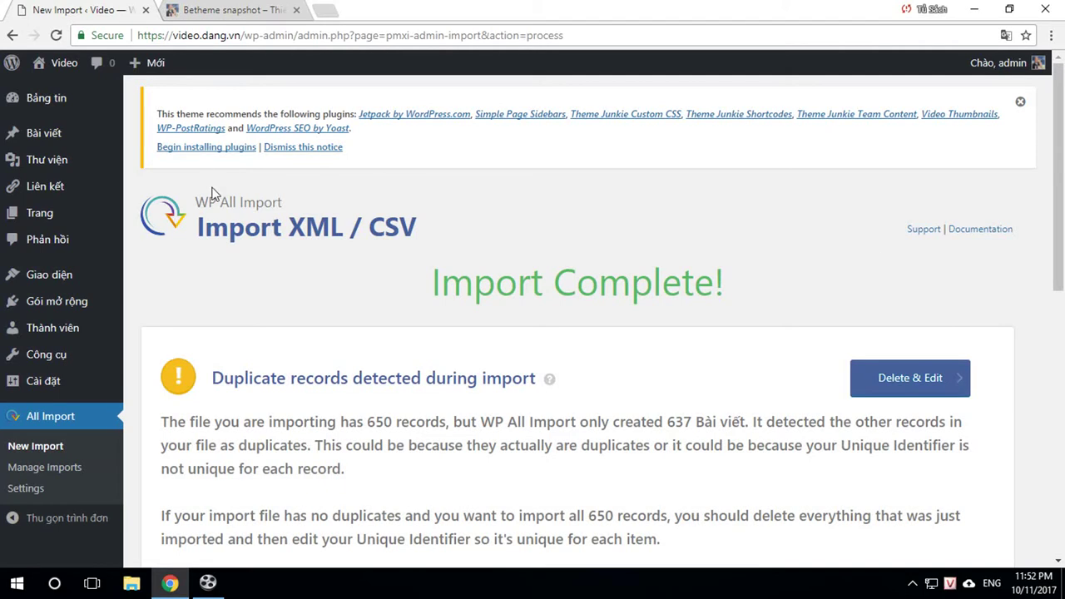
- Move all draft posts to the trash and empty the trash permanently
left_click(43, 135)
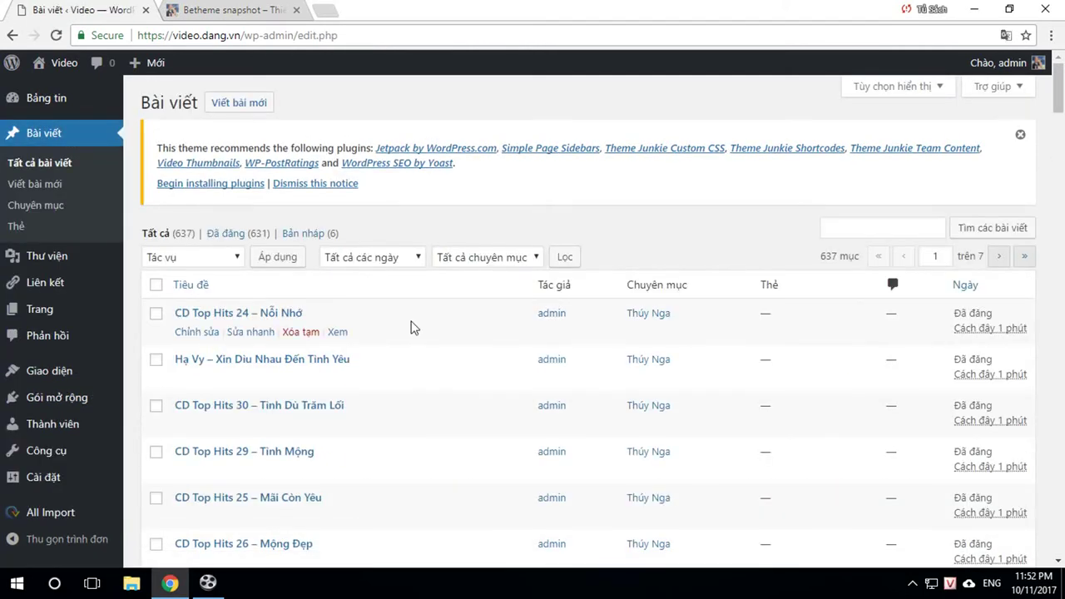
left_click(304, 235)
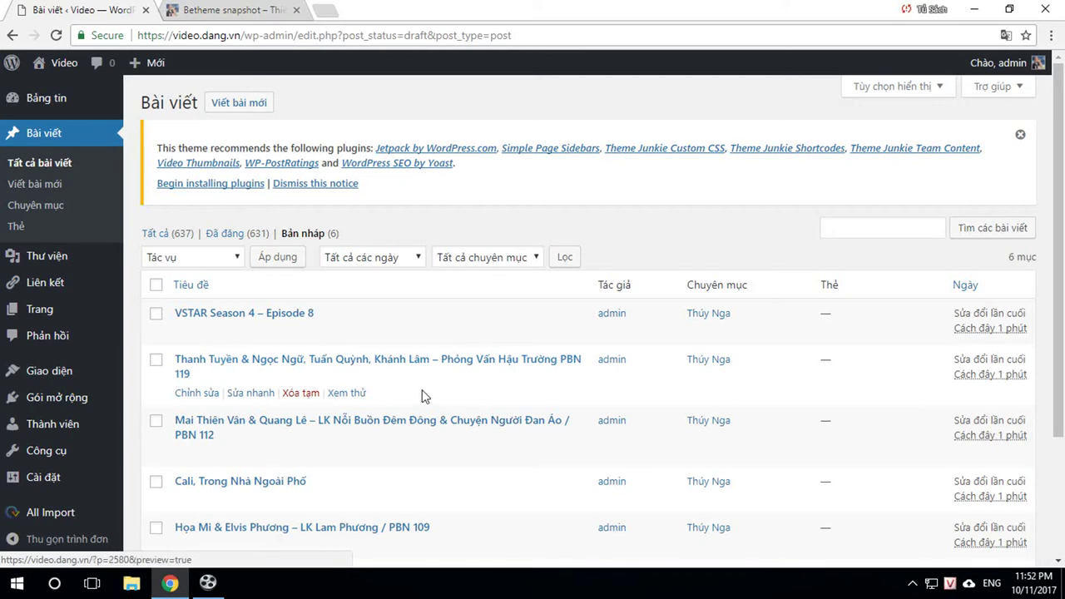
left_click(155, 284)
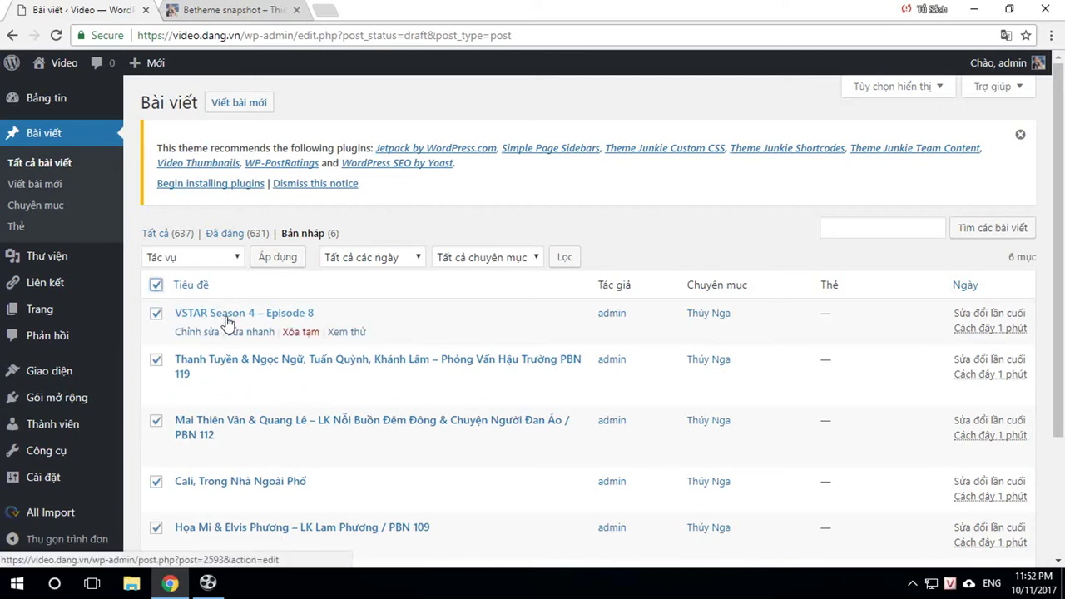
left_click(202, 257)
left_click(173, 308)
left_click(277, 257)
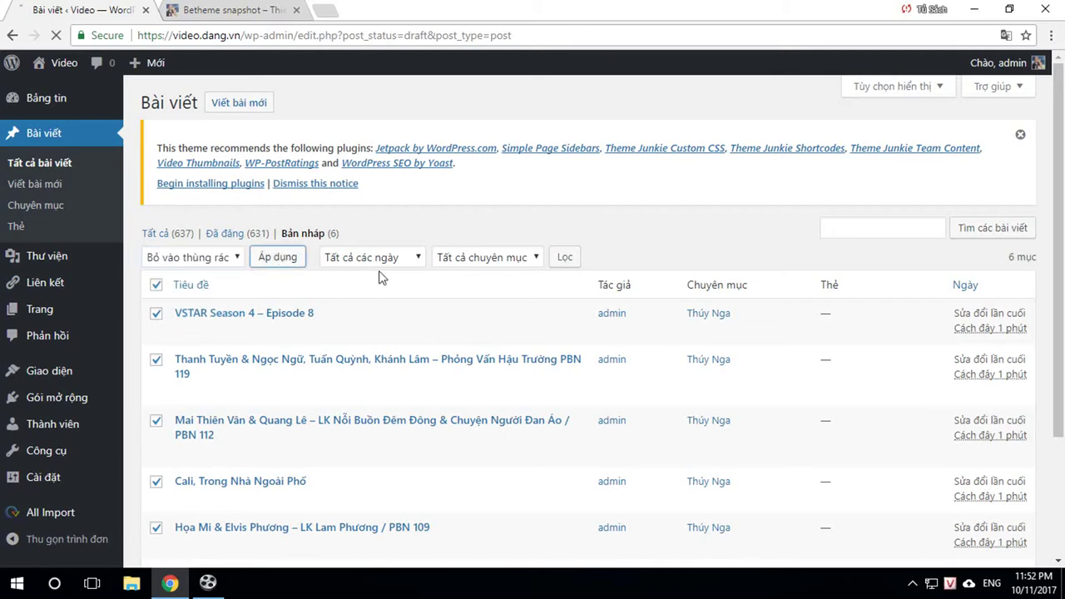
left_click(315, 281)
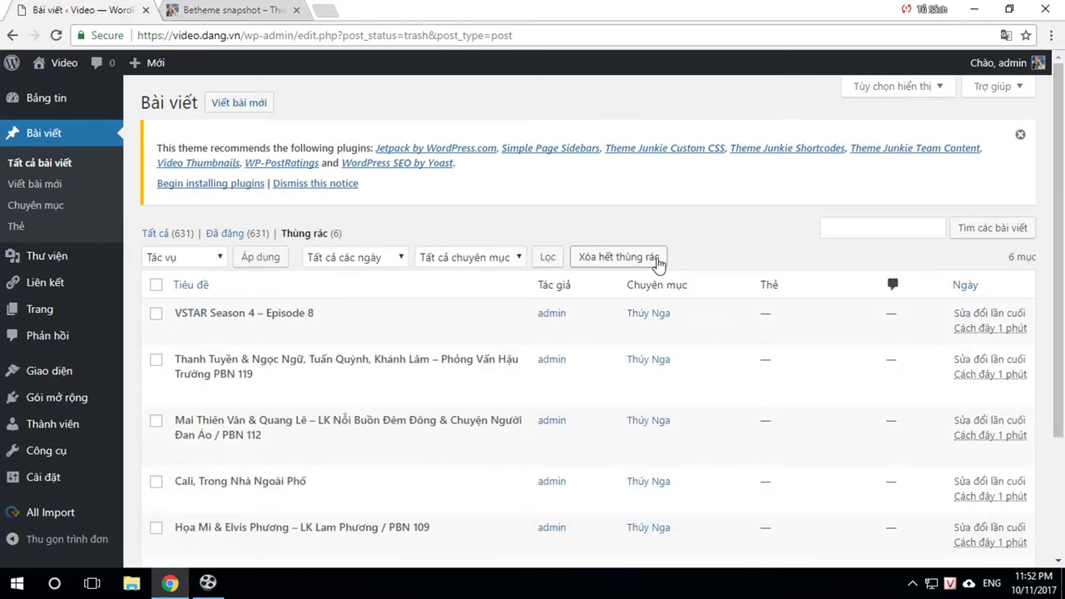
left_click(646, 263)
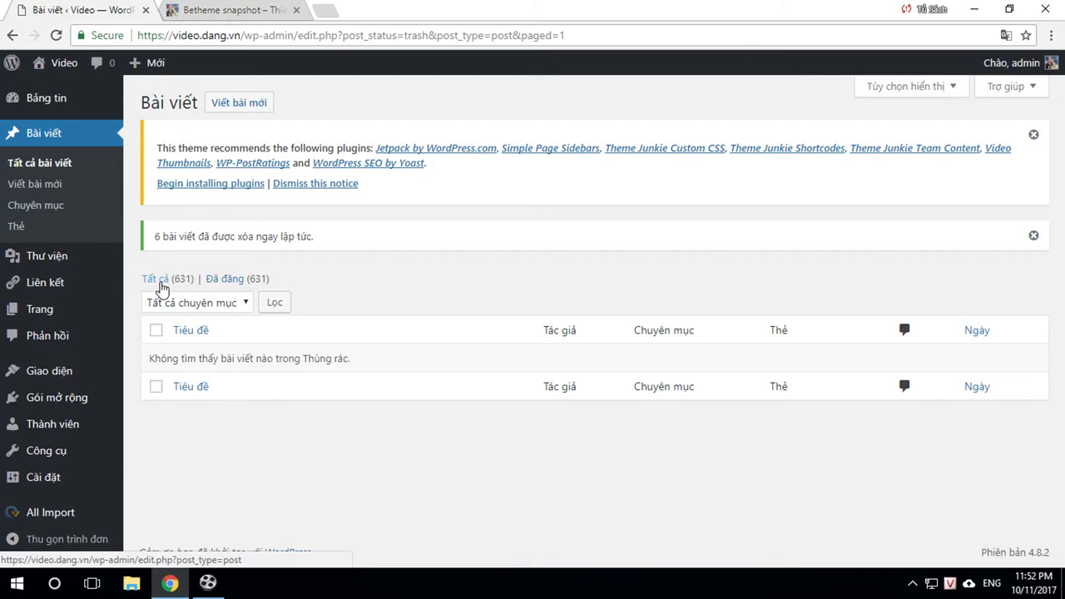
- Visit the site's front page, close the Betheme snapshot page, and check the imported videos on the first two pages
mouse_move(68, 70)
left_click(69, 70)
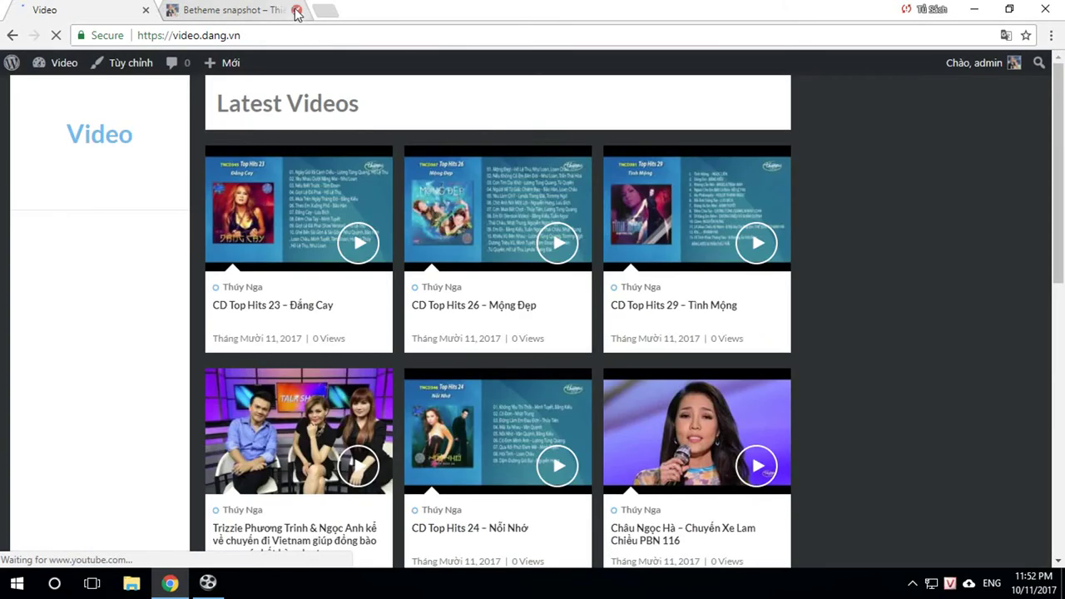
left_click(296, 11)
scroll(832, 267, "down", 1)
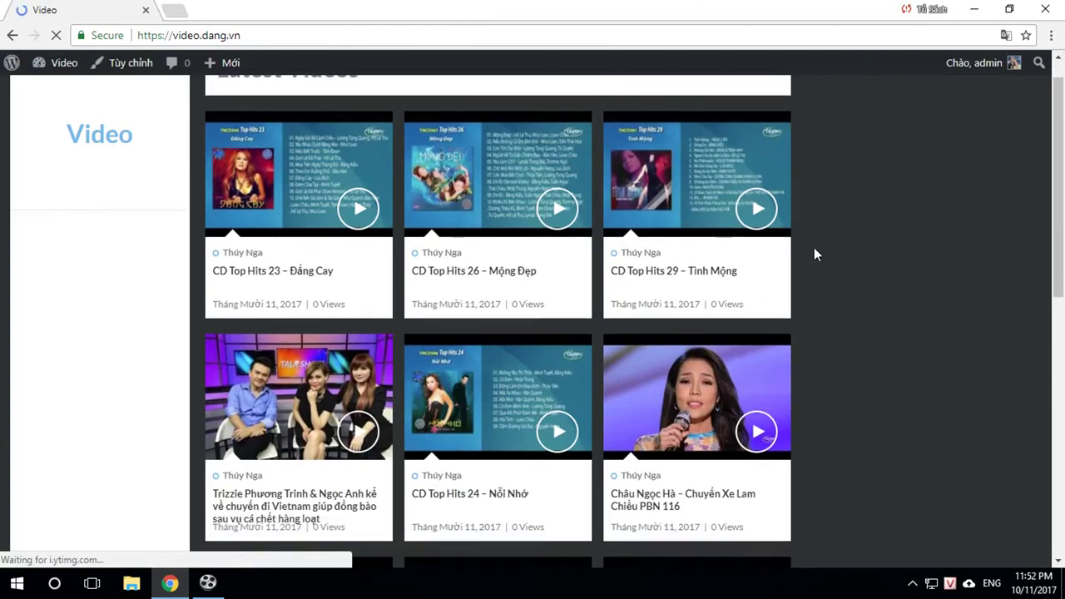
scroll(815, 254, "down", 7)
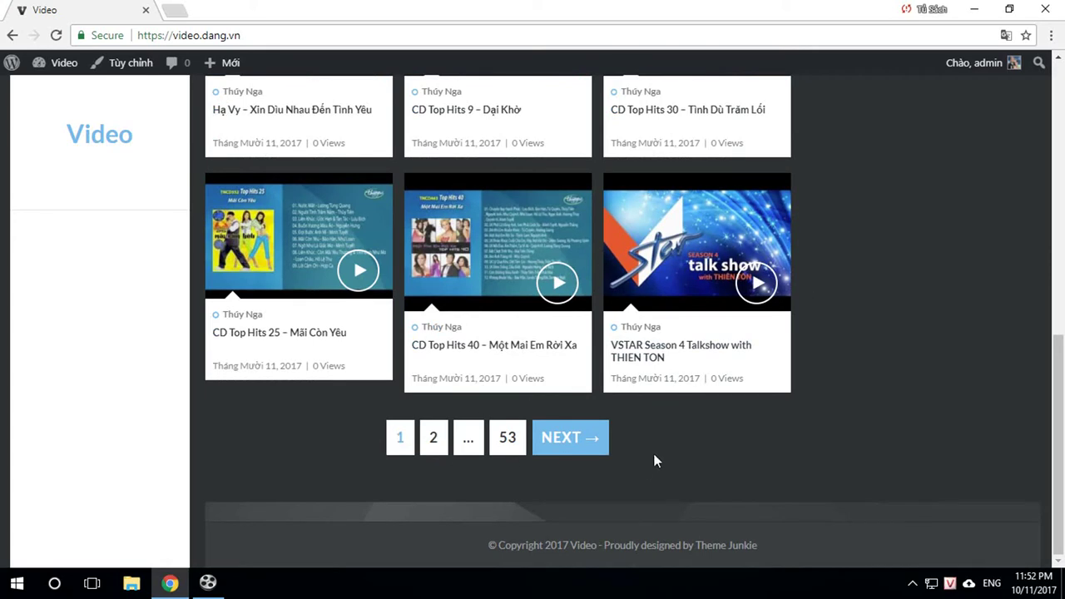
left_click(435, 438)
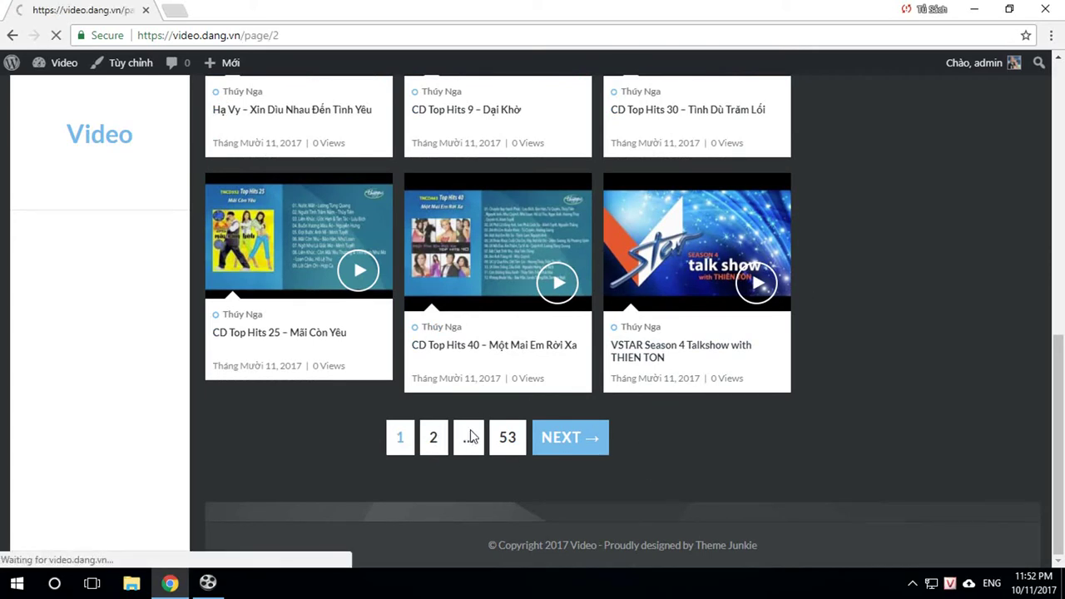
scroll(665, 399, "down", 8)
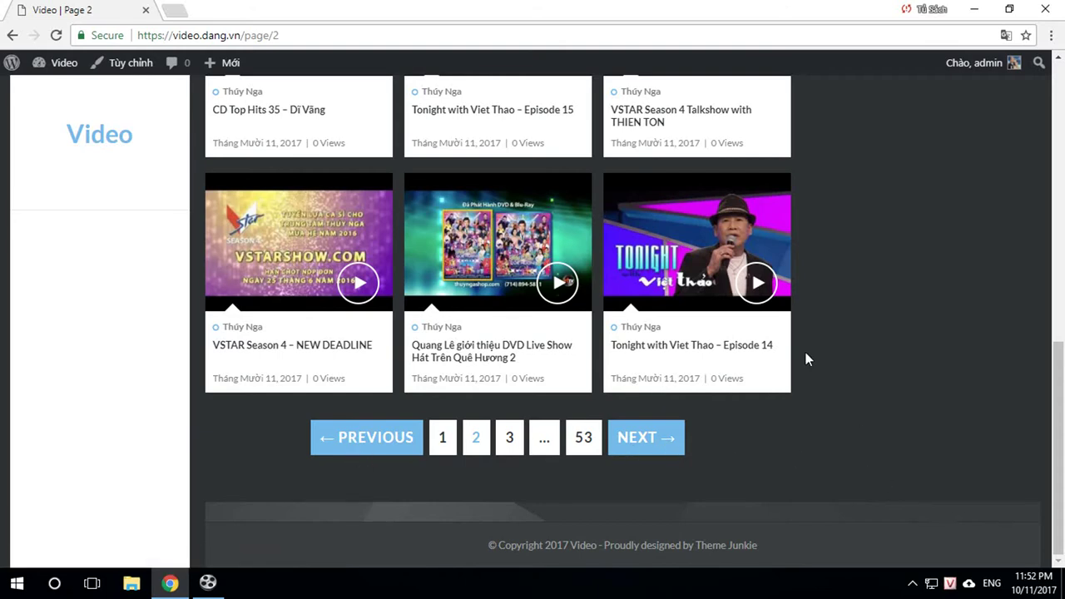
scroll(806, 352, "up", 4)
scroll(851, 334, "up", 2)
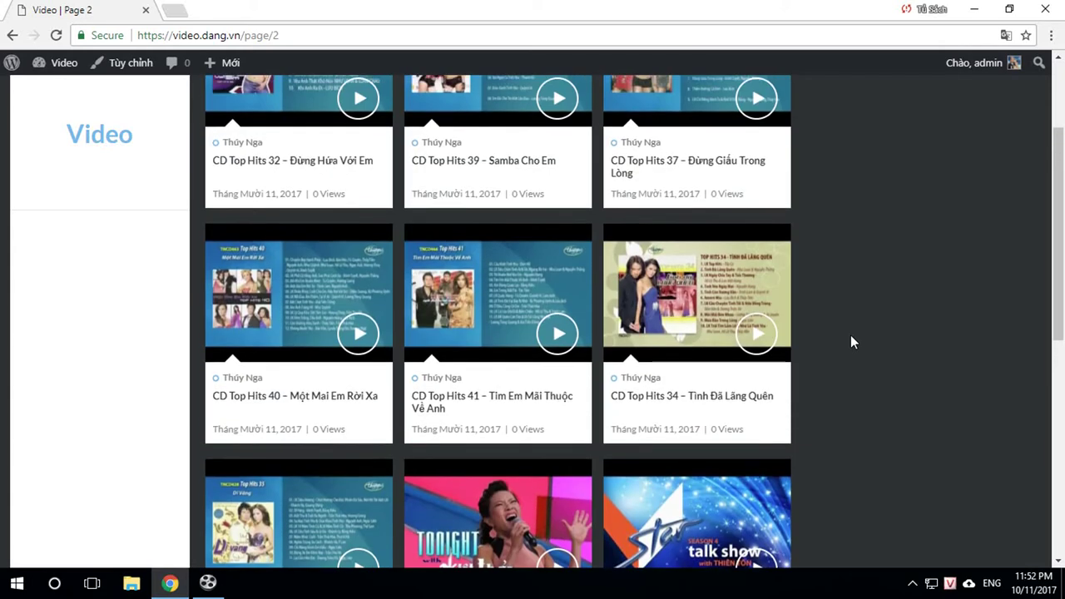
scroll(852, 340, "up", 2)
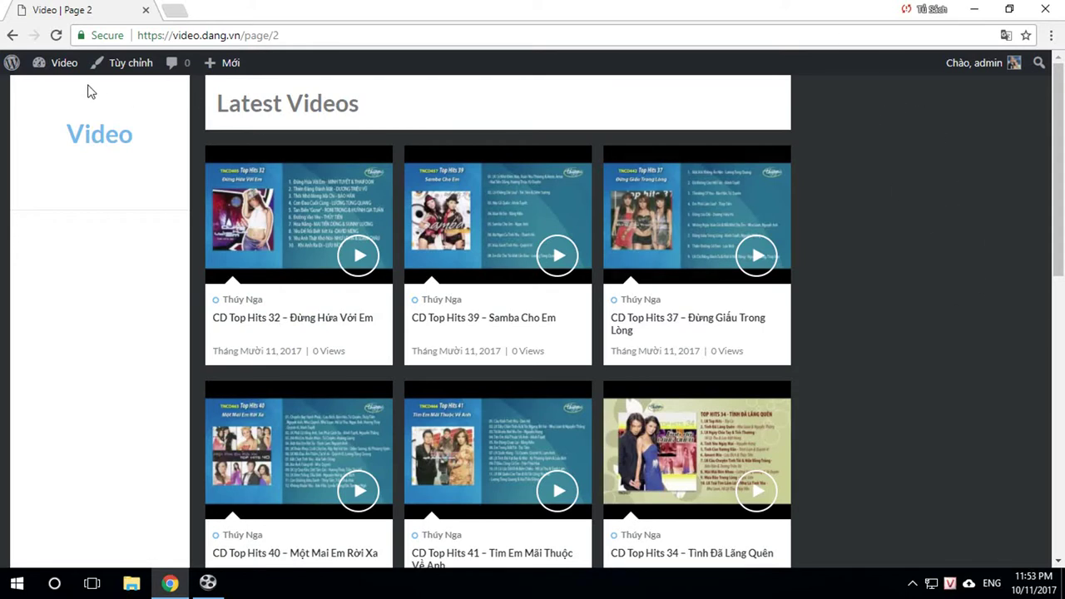
- Open the Widget settings in the site's admin area and dismiss the recommended plugins notice
mouse_move(62, 70)
left_click(52, 133)
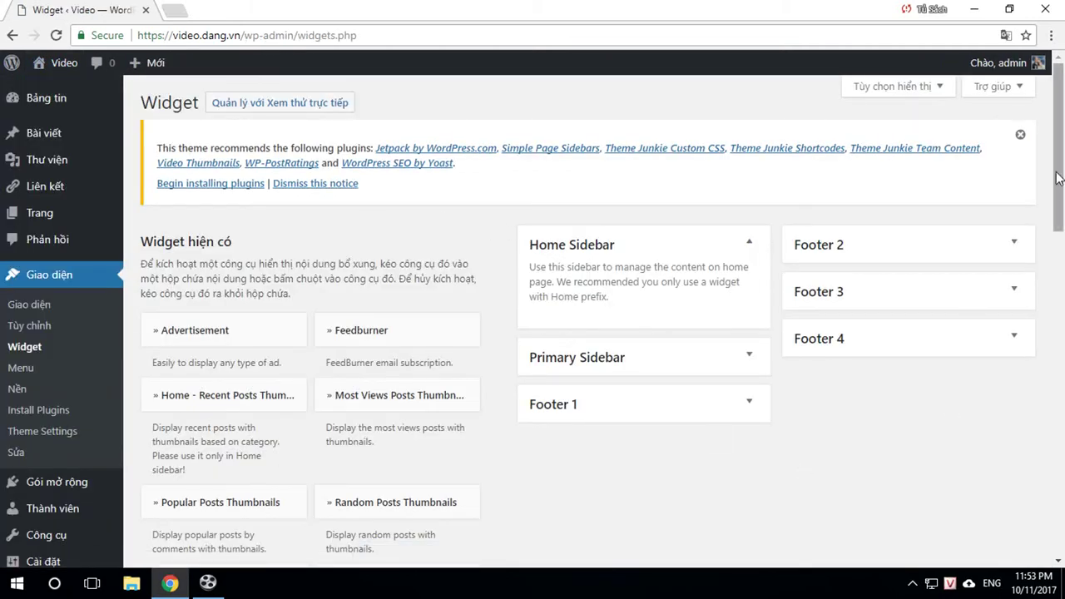
left_click(1021, 135)
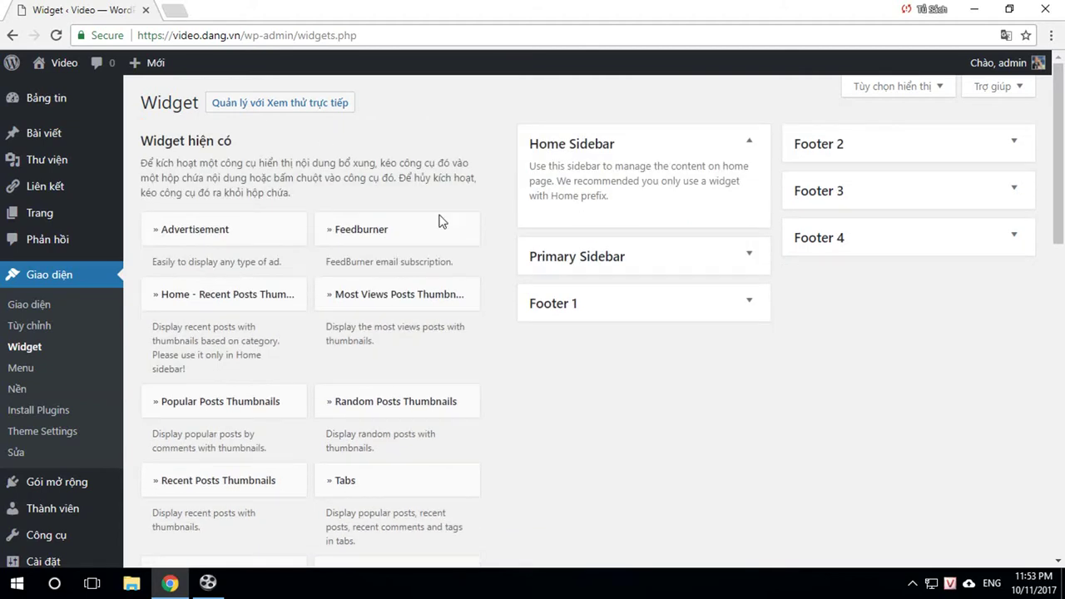
- Add the Tìm kiếm widget to the Primary Sidebar
scroll(400, 408, "down", 2)
scroll(414, 416, "down", 5)
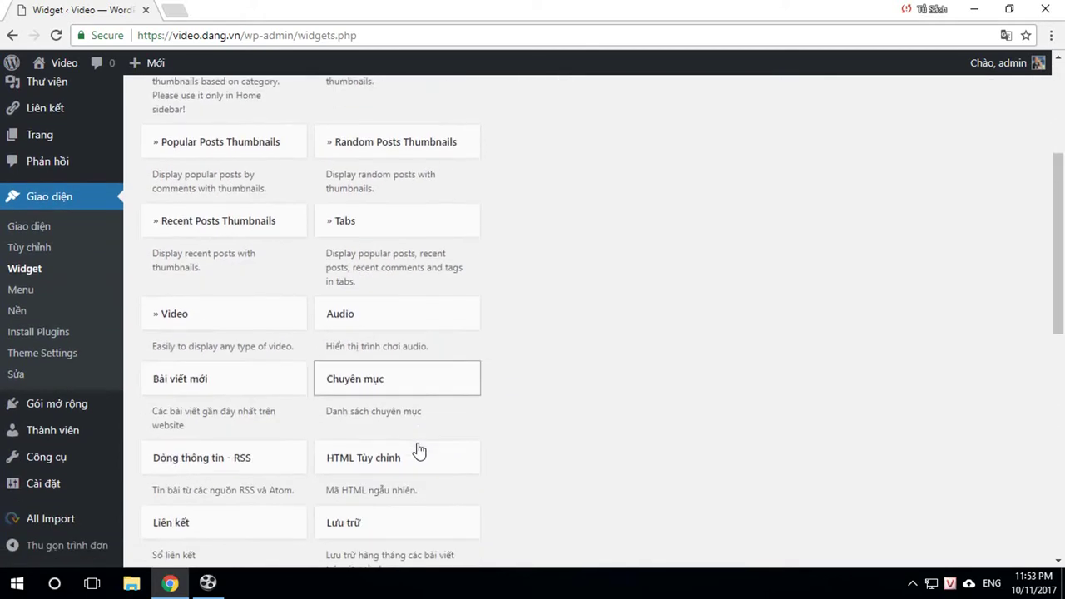
scroll(374, 496, "down", 2)
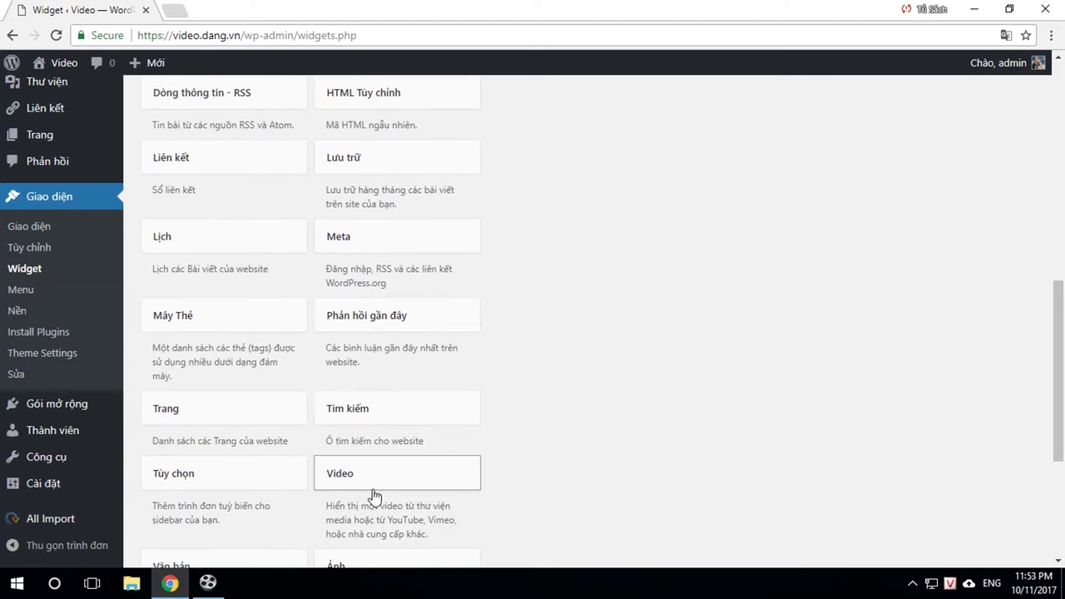
left_click(388, 418)
scroll(403, 491, "down", 1)
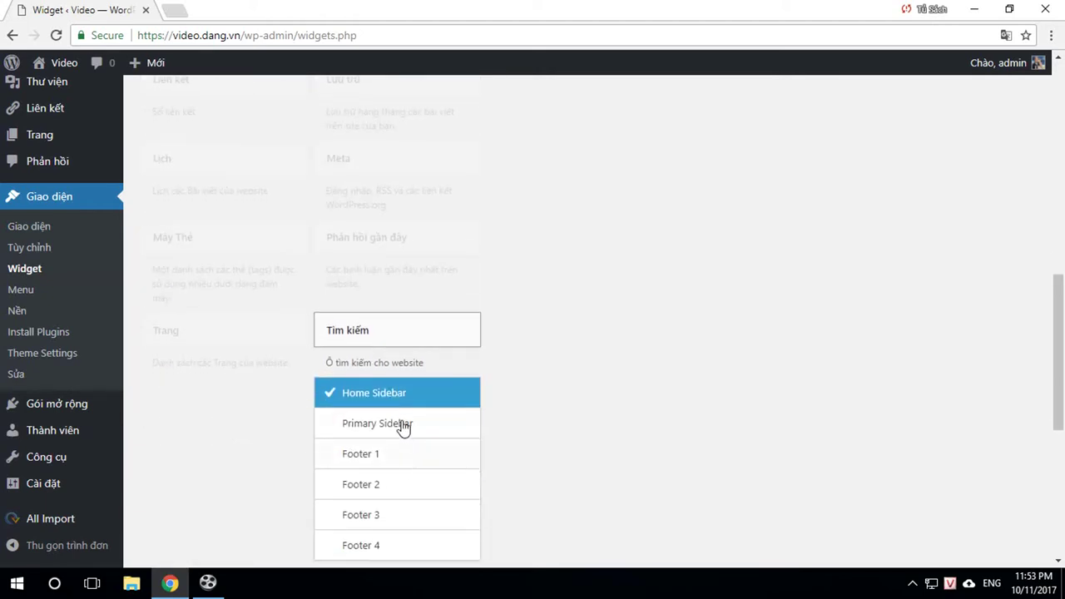
scroll(437, 433, "down", 1)
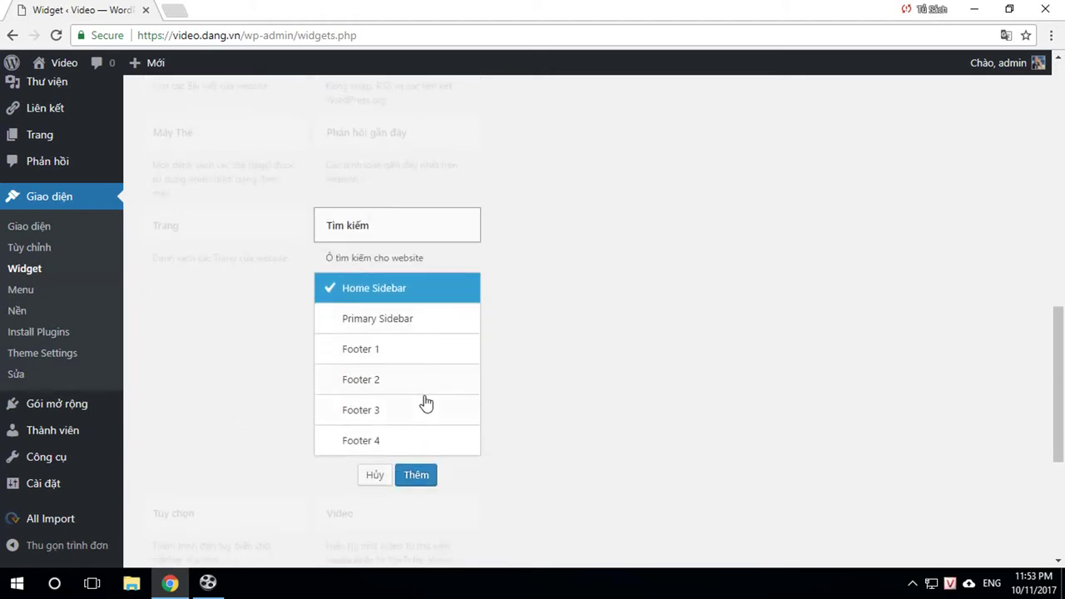
left_click(396, 323)
left_click(415, 476)
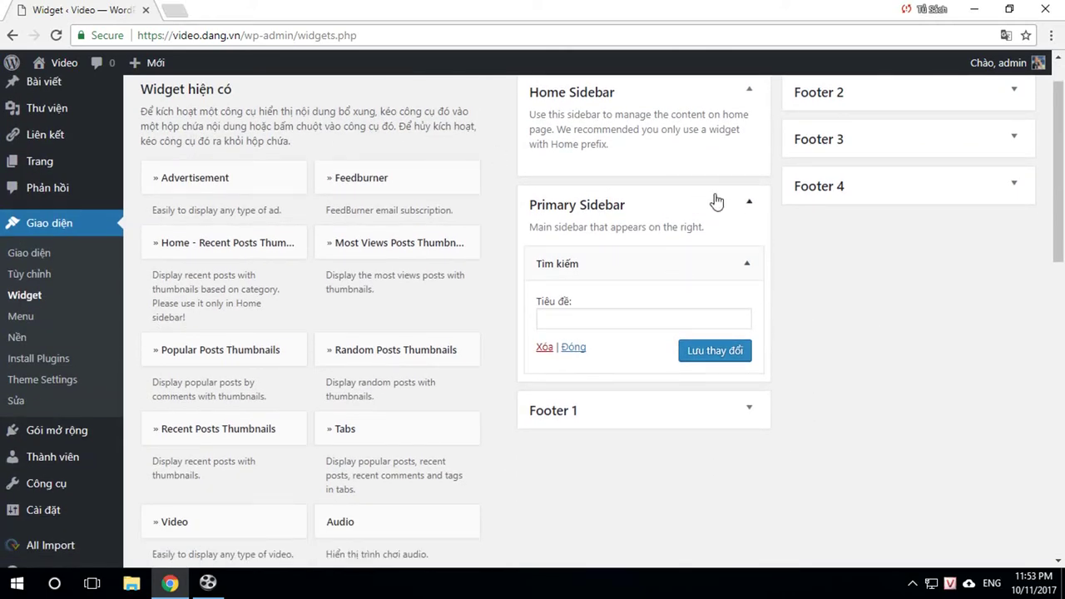
- Visit dang.vn in a new browser tab, follow its Download link to Google Drive, and open the Code folder
left_click(176, 13)
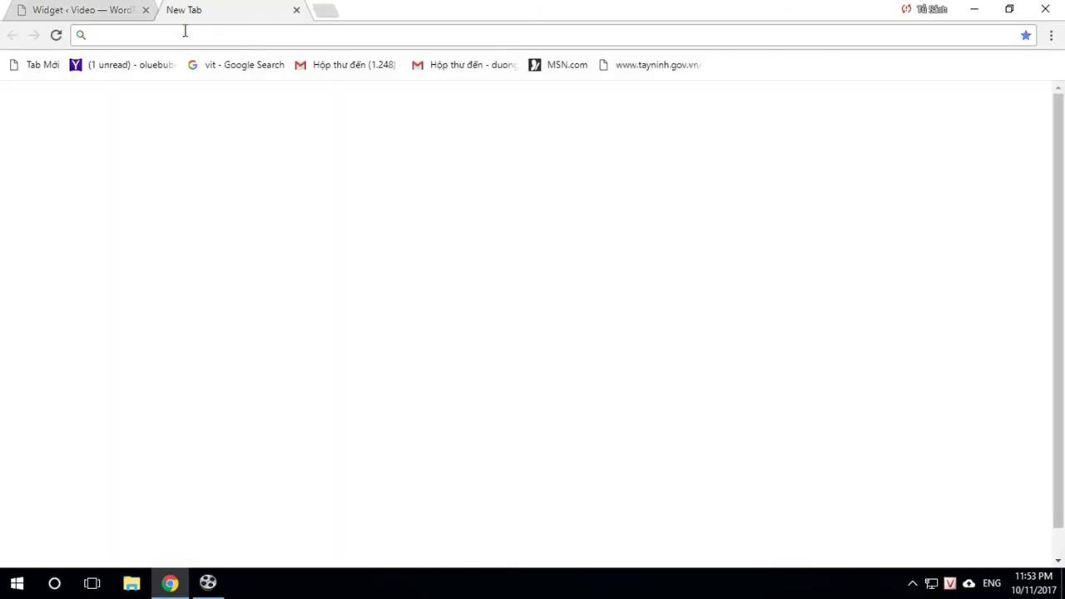
type("datmatrung.com")
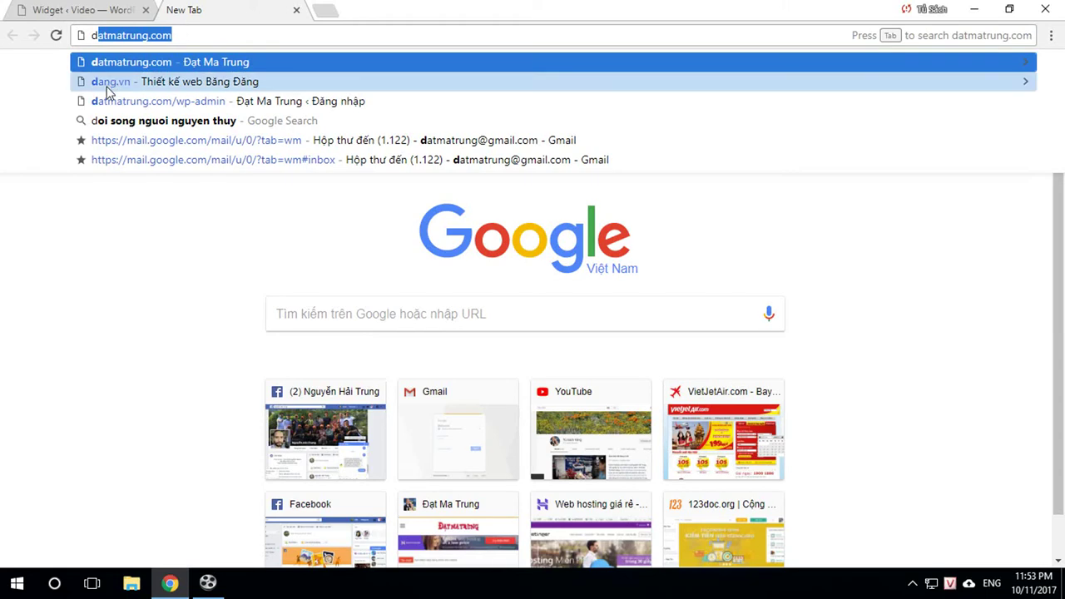
left_click(113, 81)
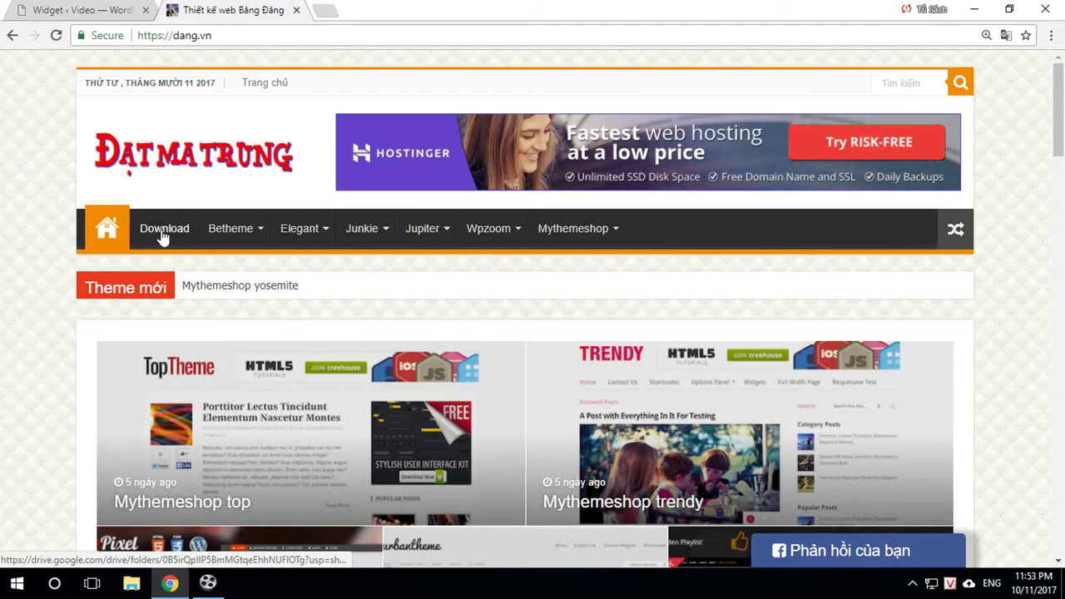
left_click(166, 233)
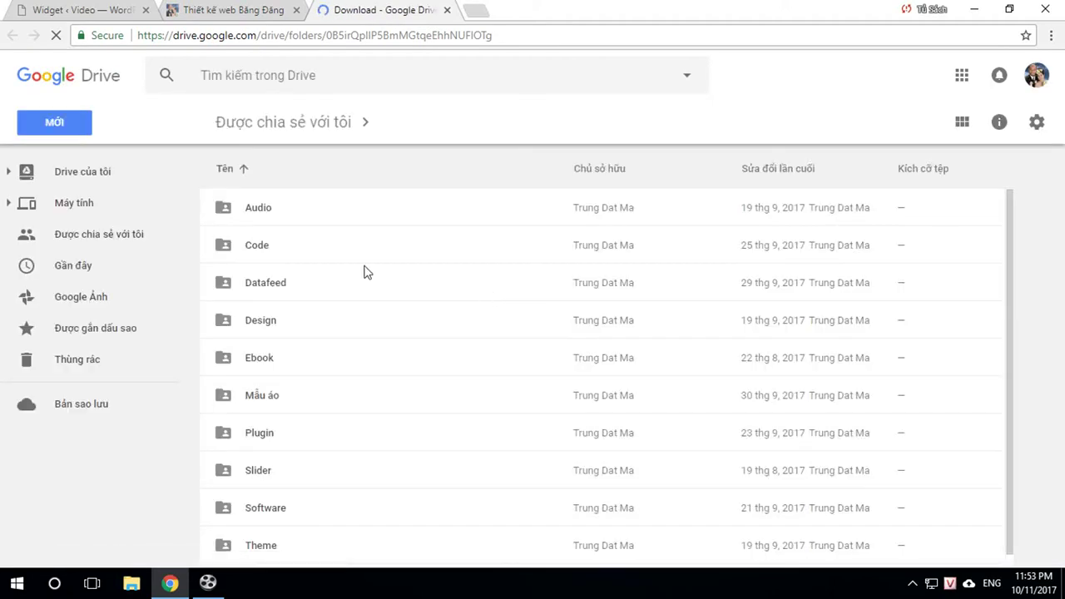
double_click(263, 246)
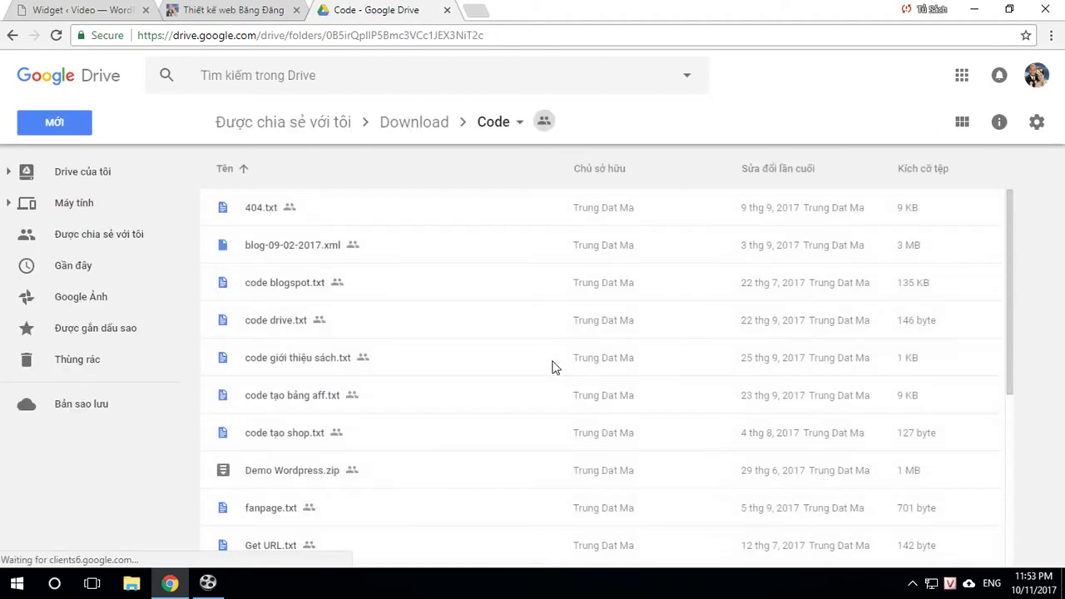
- Open fanpage.txt from the Code folder and copy its entire Facebook fan page code
scroll(372, 367, "down", 2)
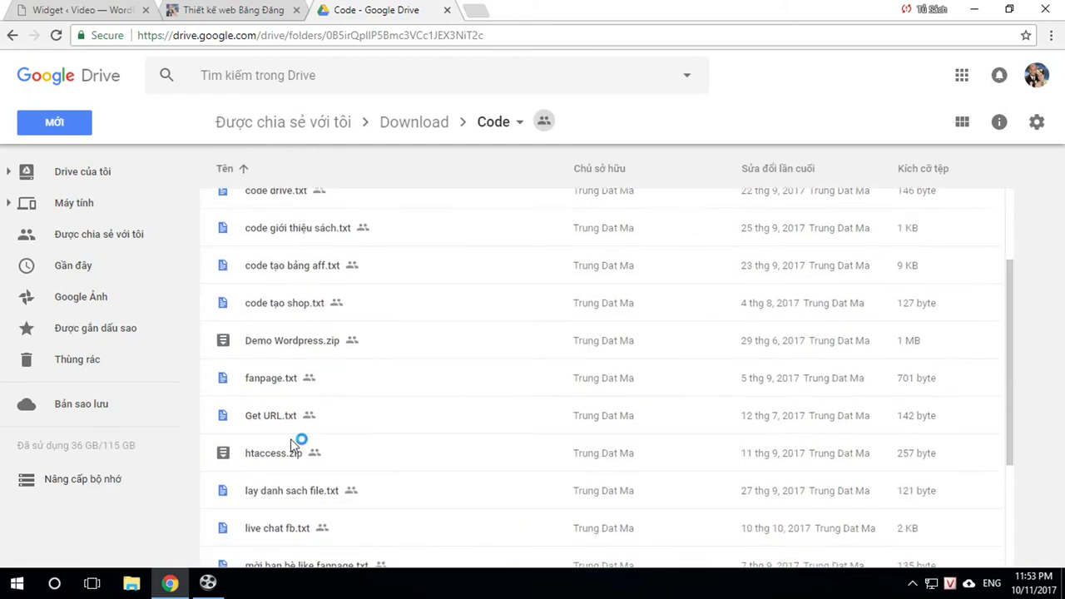
left_click(271, 380)
double_click(270, 381)
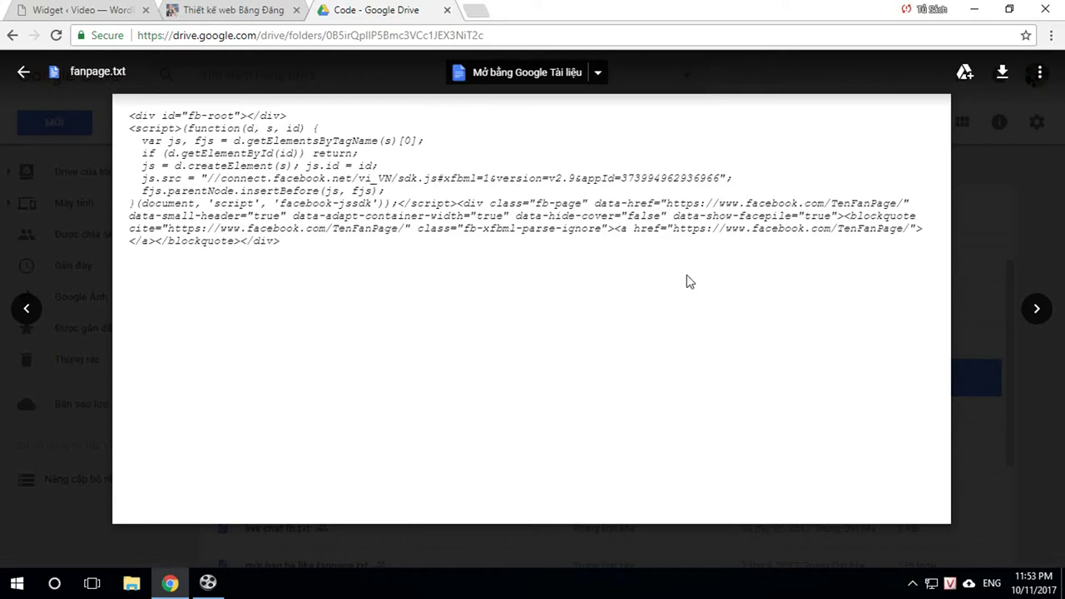
left_click_drag(131, 116, 302, 246)
key("ctrl+c")
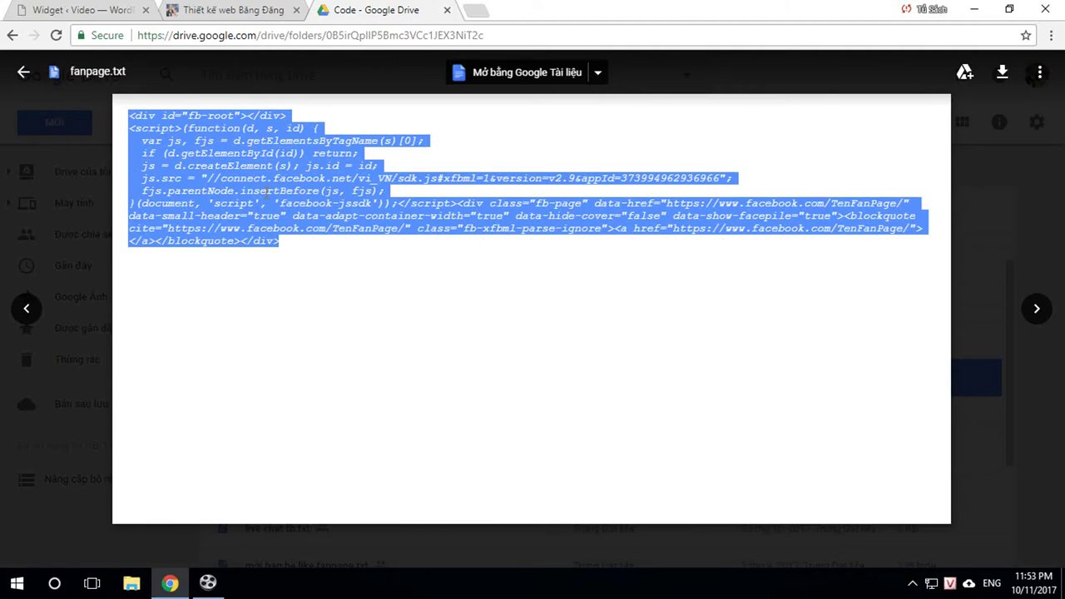
- Return to the WordPress Widget settings and add the Văn bản widget to the Primary Sidebar
left_click(91, 12)
scroll(416, 422, "down", 3)
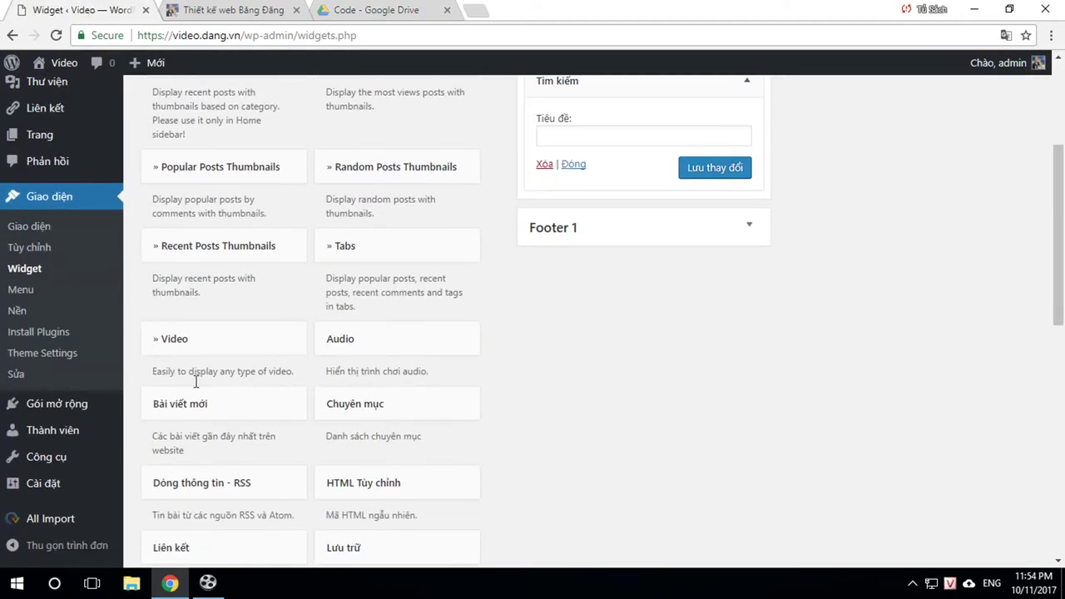
scroll(291, 450, "down", 2)
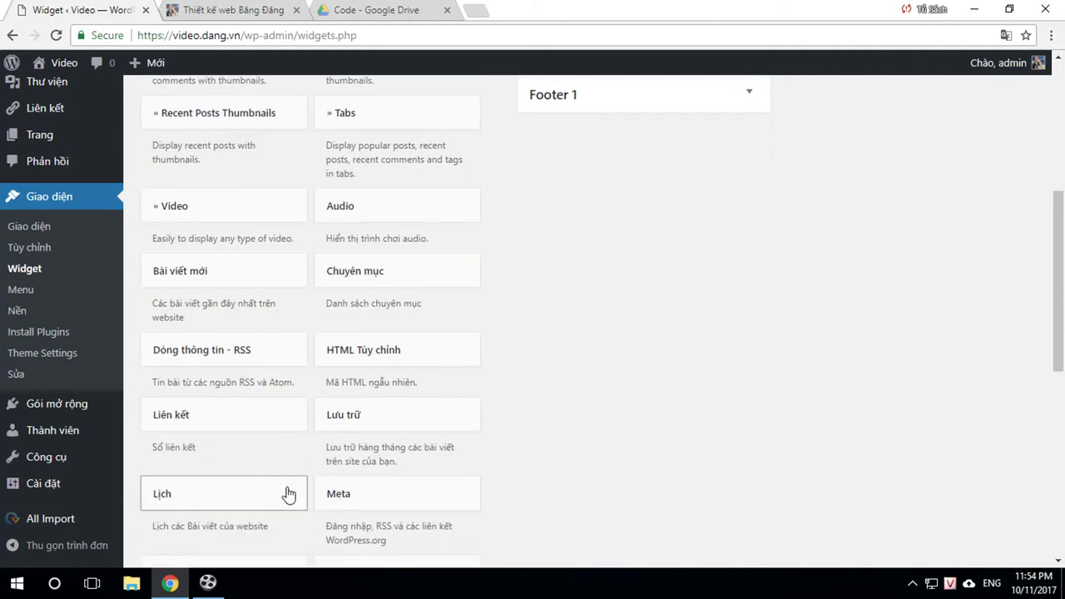
scroll(288, 495, "down", 4)
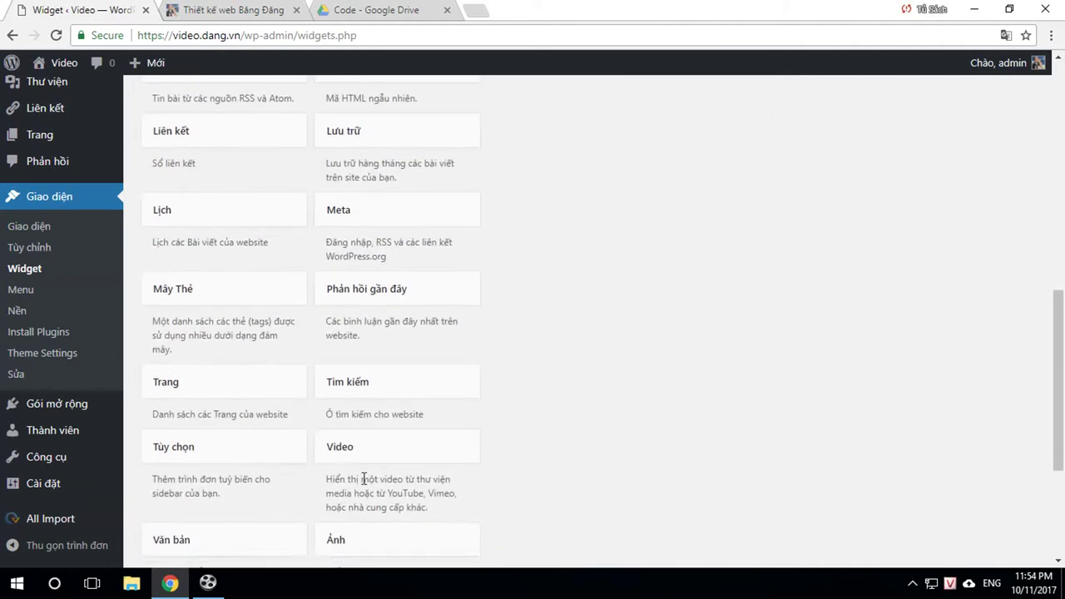
scroll(364, 480, "down", 2)
left_click(197, 392)
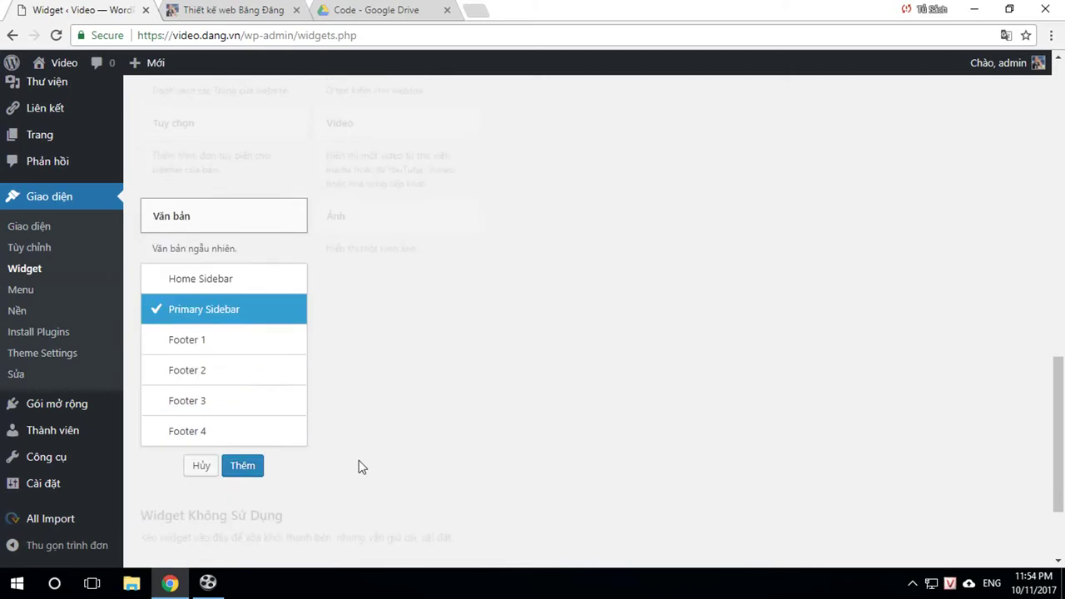
left_click(248, 465)
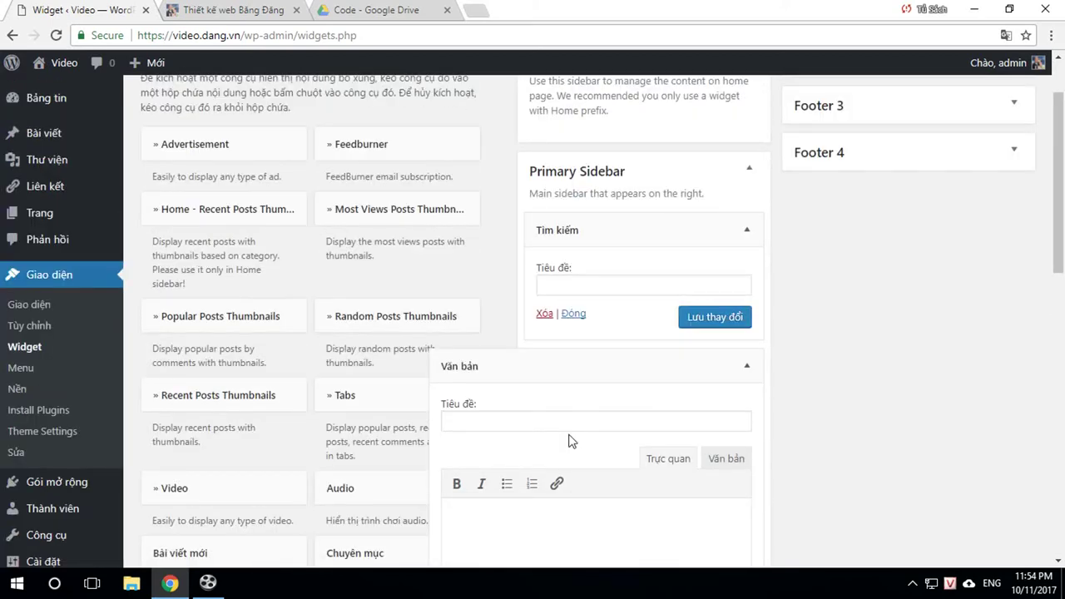
- Switch the new Văn bản widget to its plain text mode and paste the copied fan page code as its content
scroll(725, 371, "down", 2)
left_click(726, 330)
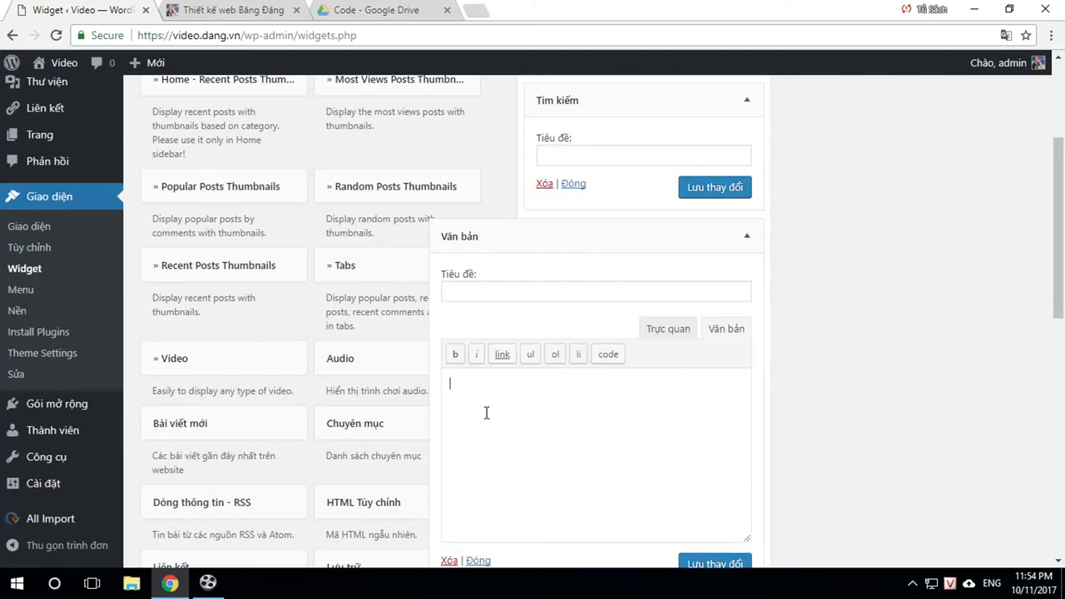
left_click(485, 406)
key("ctrl+v")
scroll(732, 407, "down", 2)
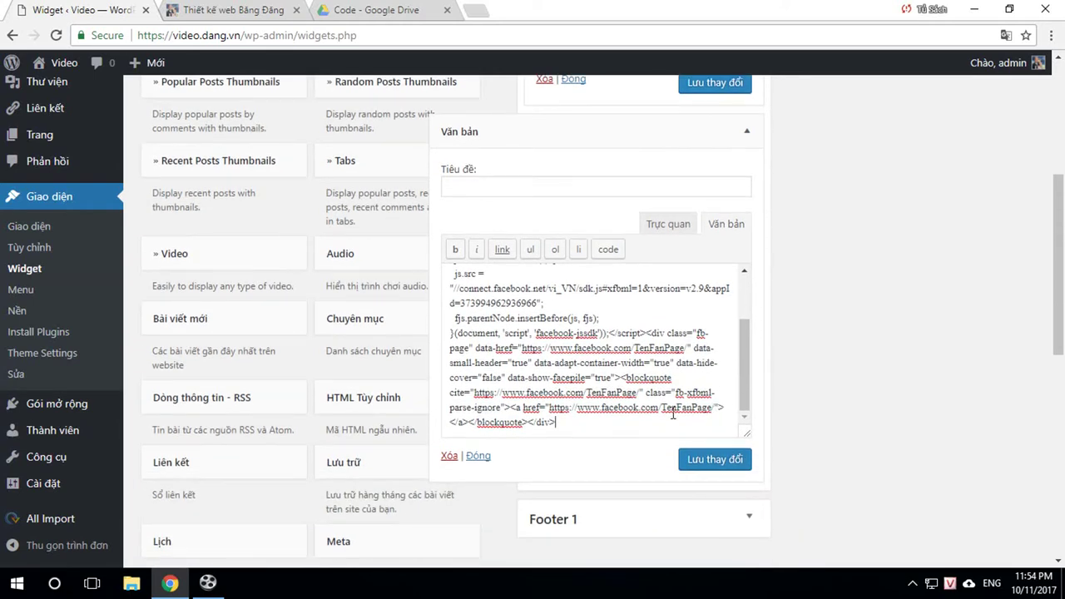
- Replace TenFanPage with seoimk in all three Facebook addresses of the pasted code and save the Văn bản widget
left_click_drag(588, 391, 631, 390)
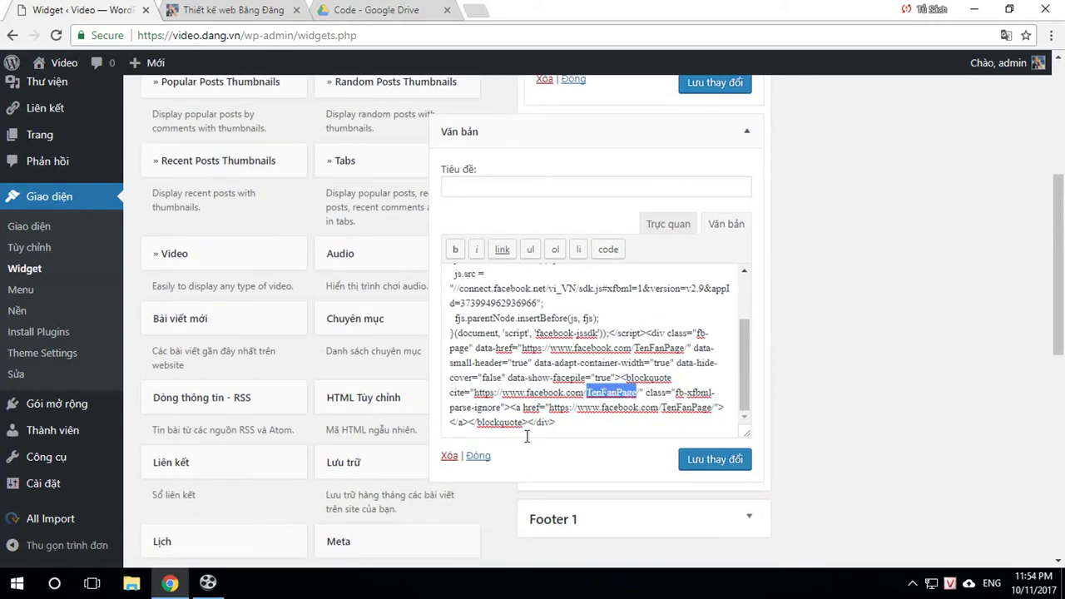
type("sec")
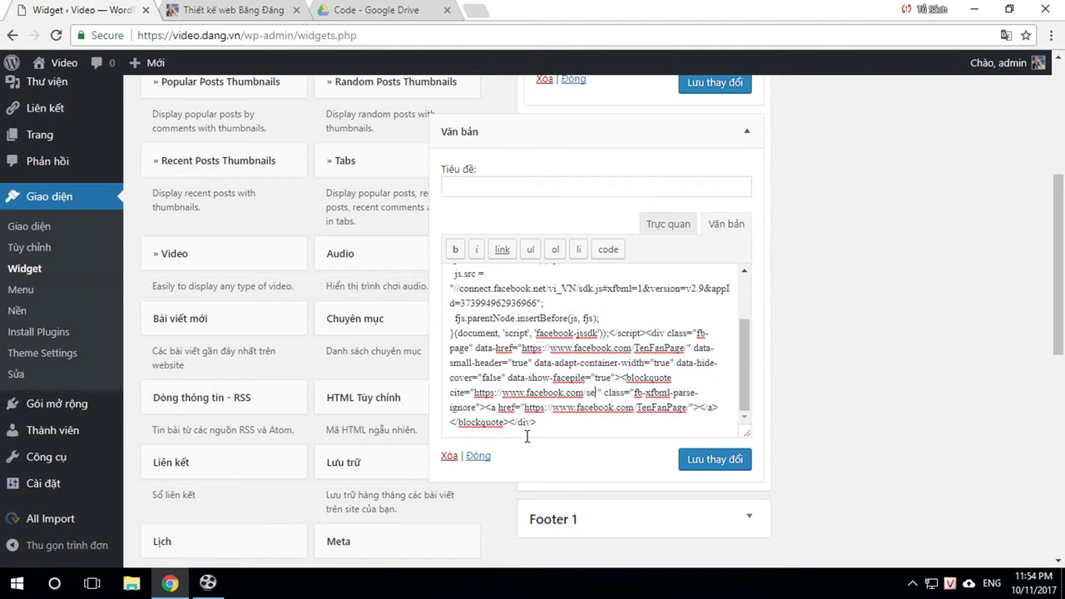
type("imk")
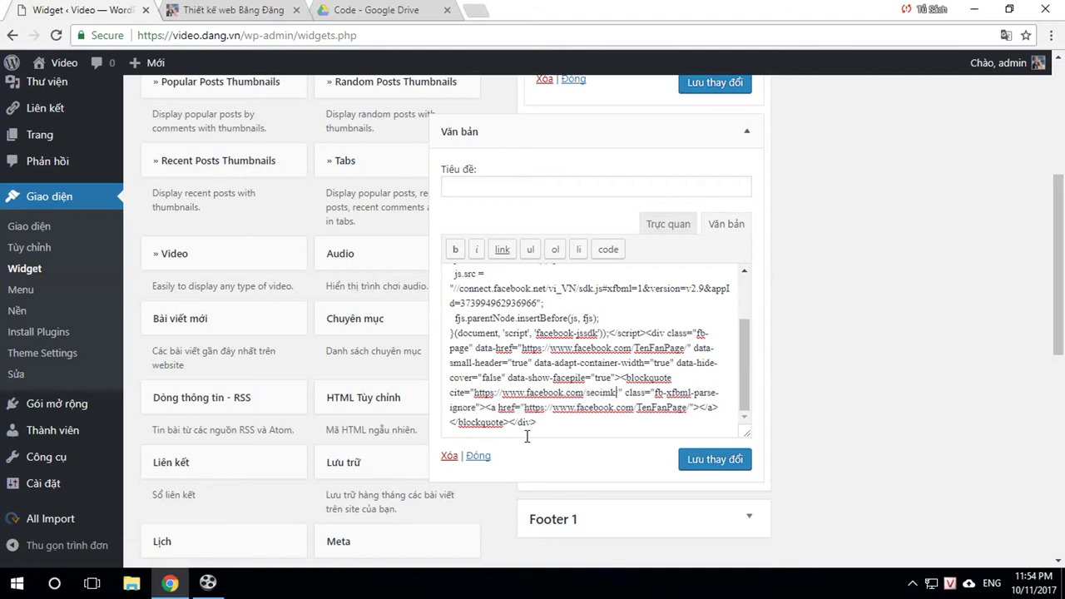
left_click_drag(588, 397, 617, 396)
key("ctrl+c")
left_click_drag(634, 348, 678, 346)
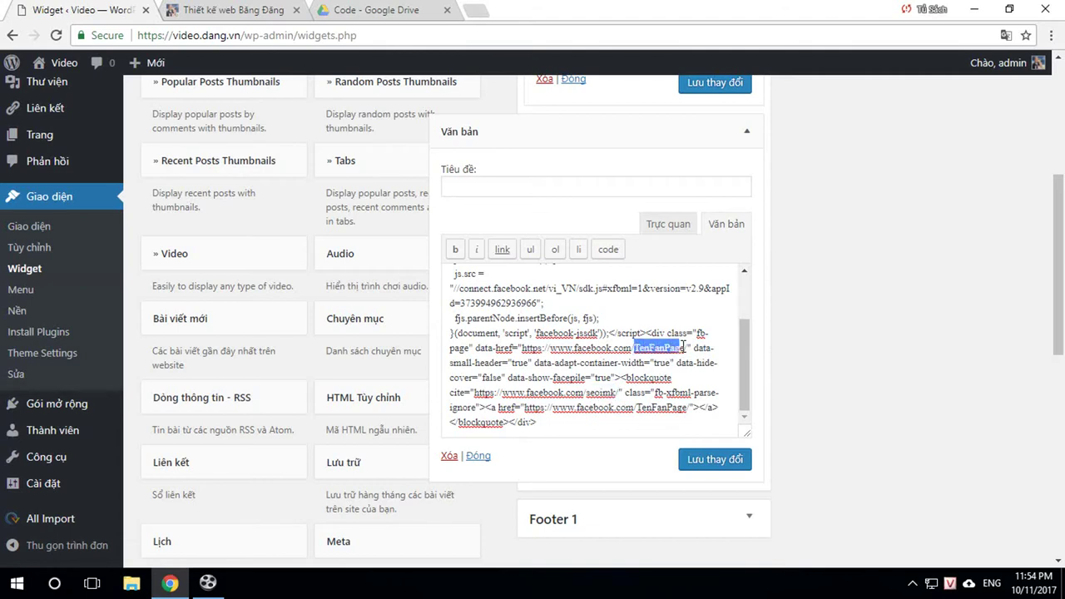
key("ctrl+v")
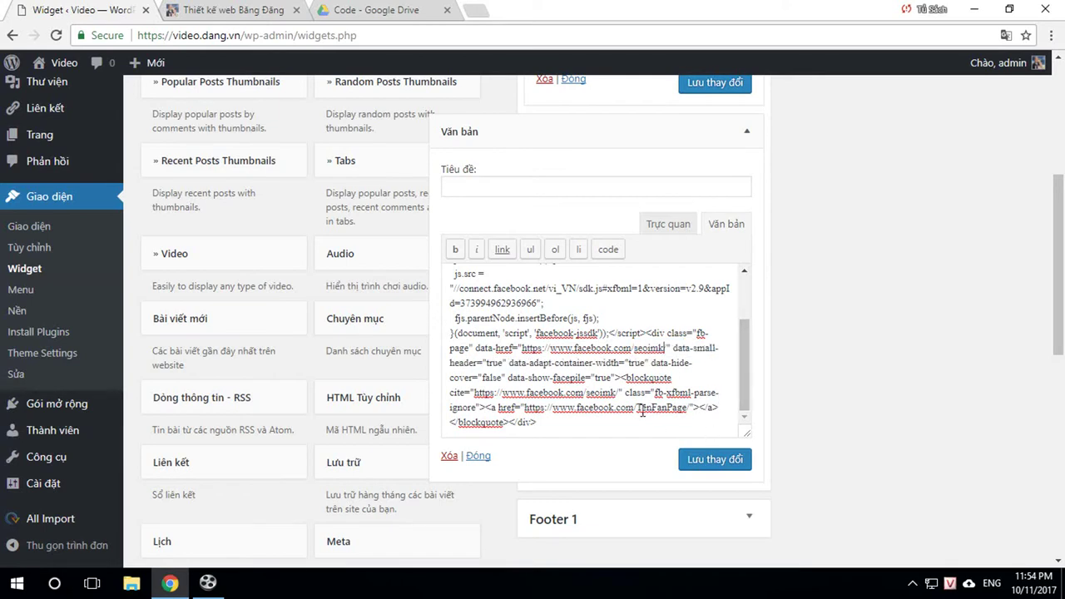
left_click_drag(638, 407, 680, 407)
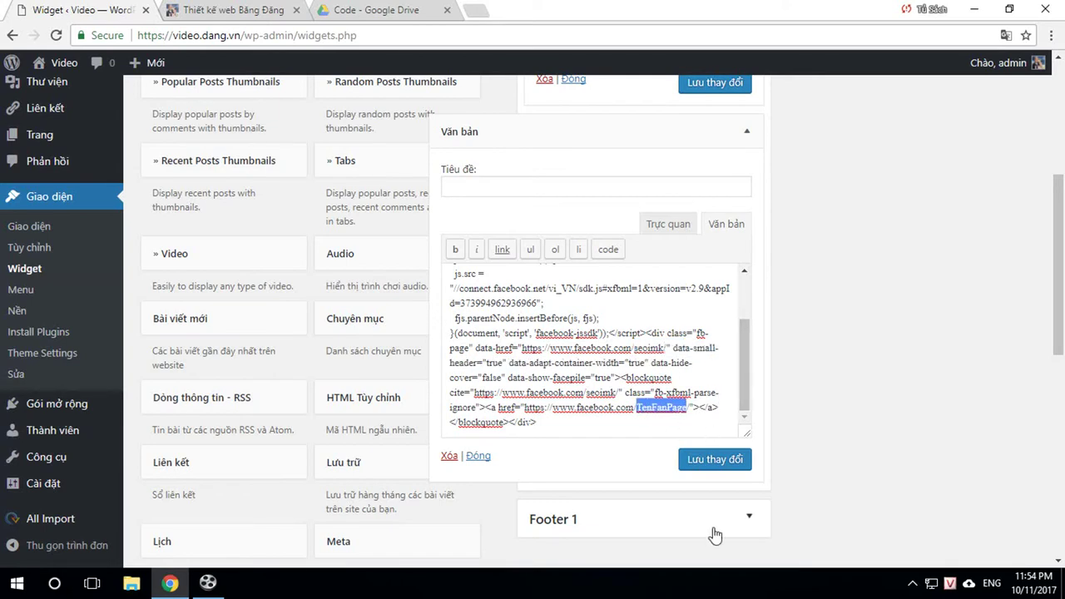
key("ctrl+v")
left_click(720, 462)
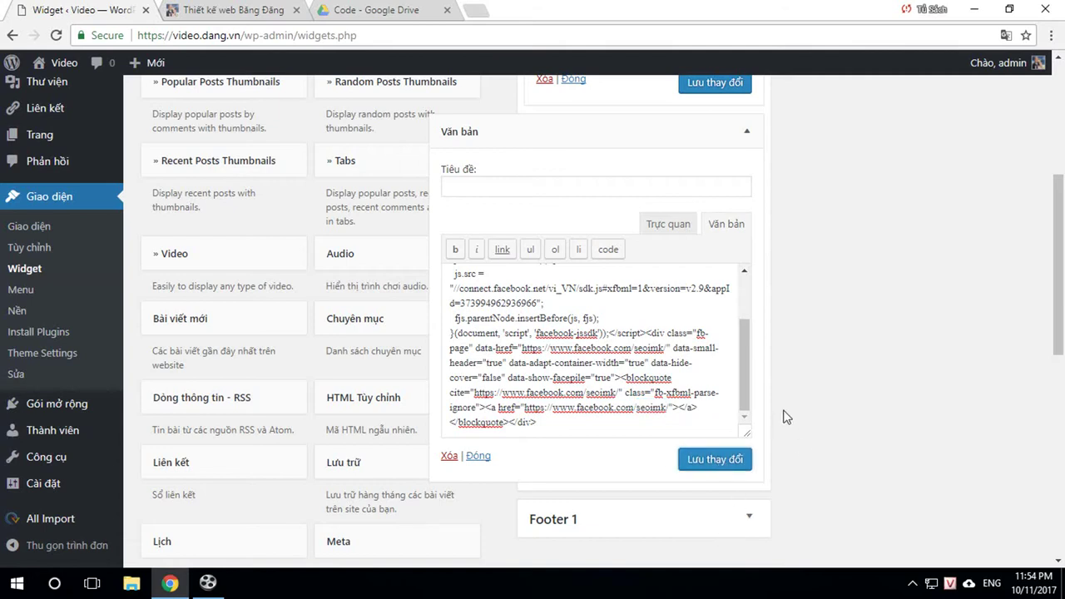
- Save the Tìm kiếm widget and collapse both the Tìm kiếm and Văn bản widgets in the Primary Sidebar
scroll(722, 181, "up", 2)
left_click(717, 221)
left_click(750, 129)
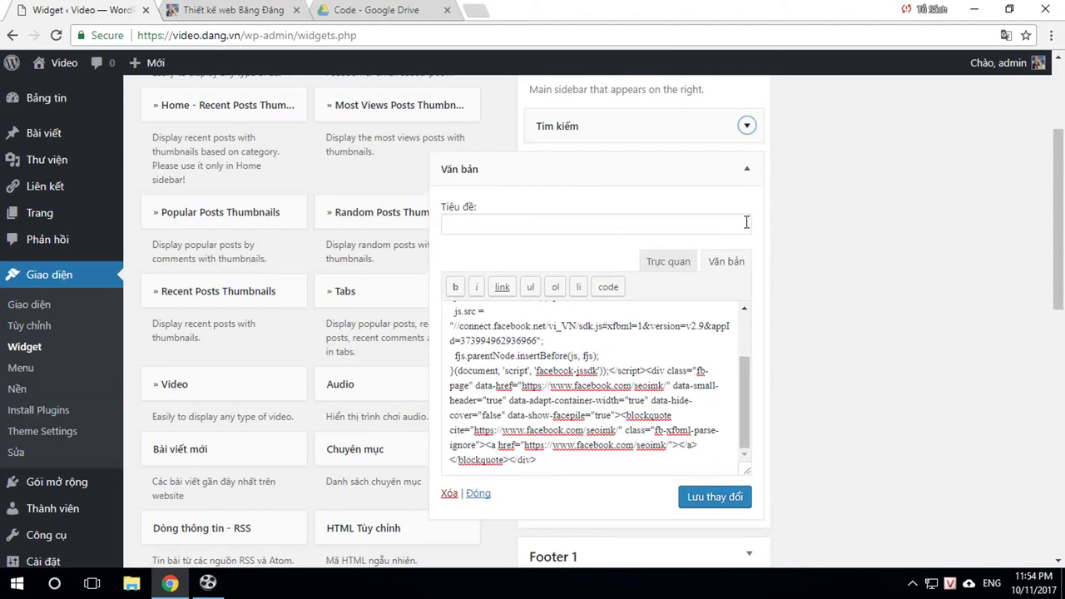
left_click(747, 169)
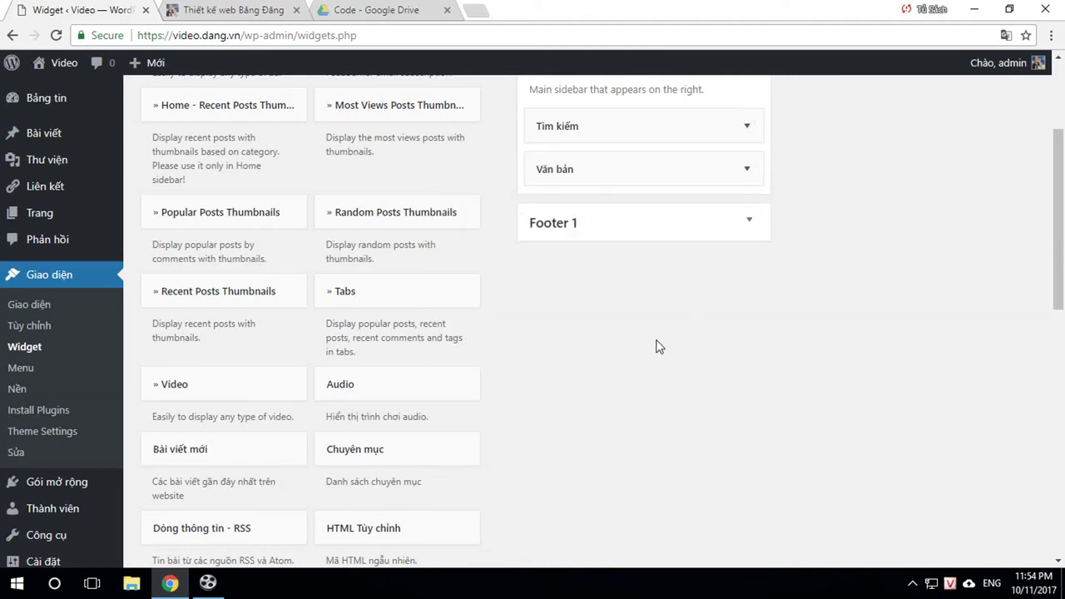
- Open the site's front page in a separate browser tab and close the dang.vn and Google Drive tabs
scroll(658, 345, "down", 2)
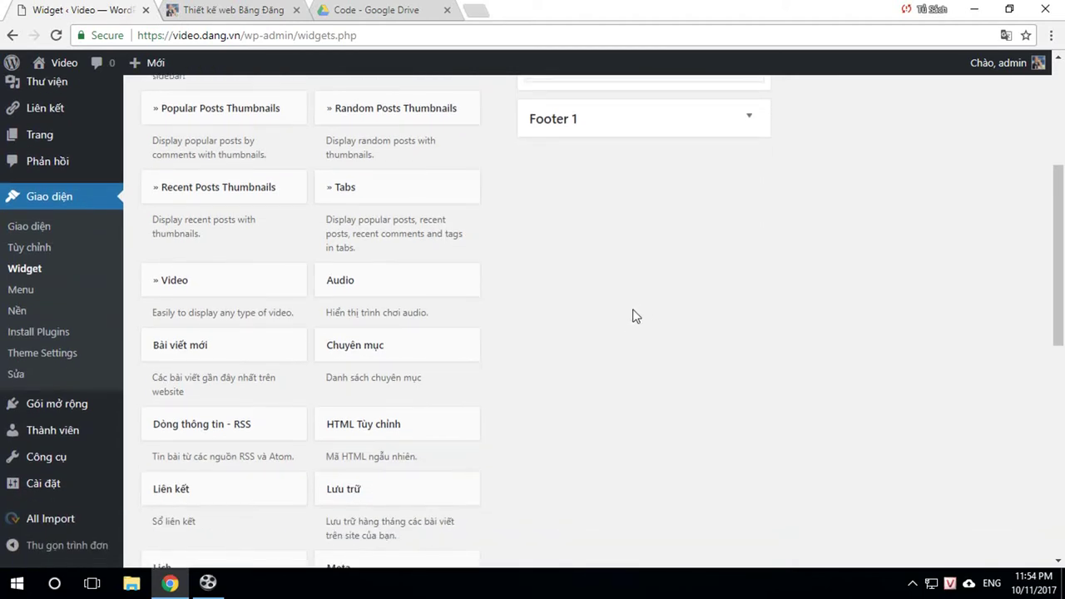
scroll(632, 308, "up", 1)
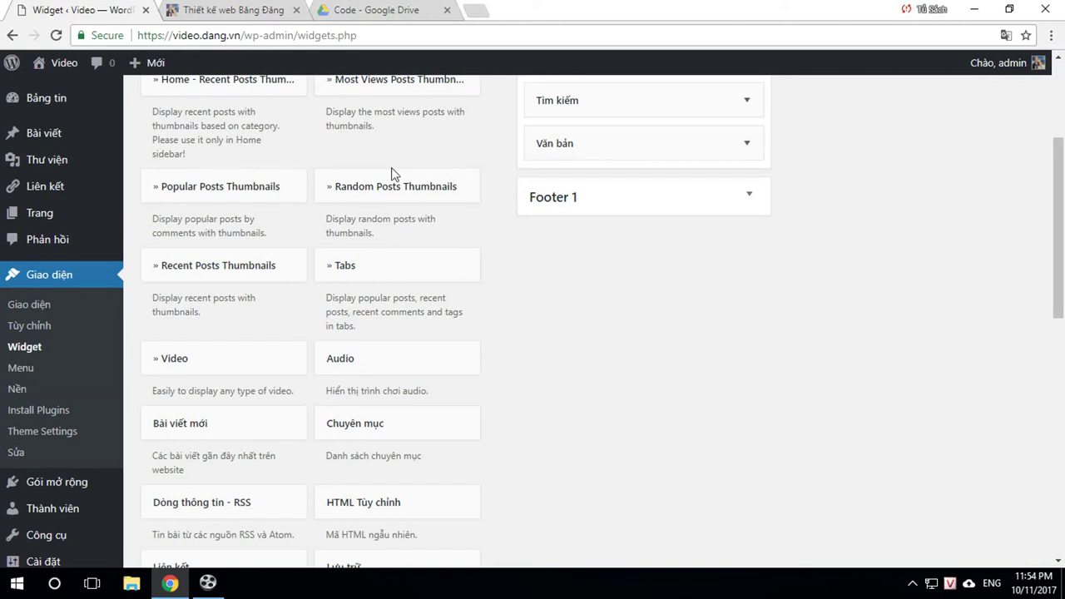
right_click(86, 63)
left_click(129, 73)
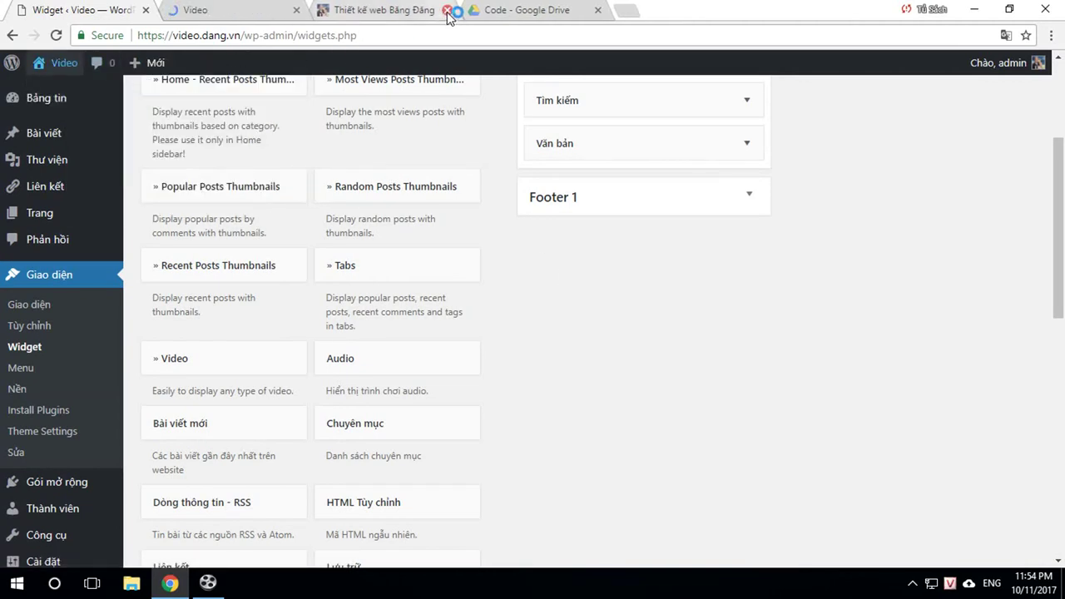
left_click(448, 10)
left_click(448, 10)
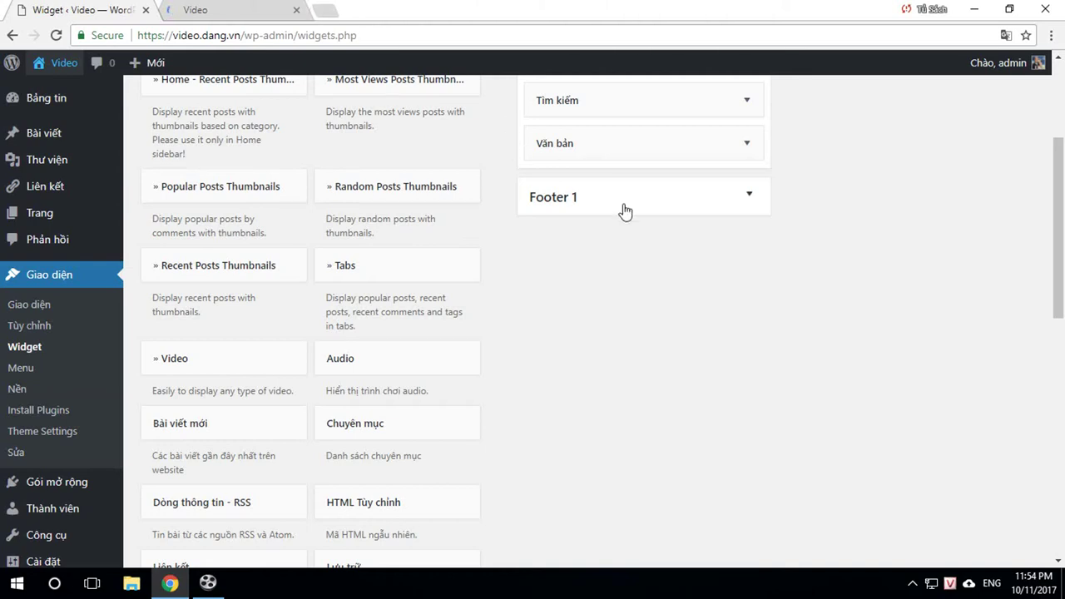
- Check the search box, the Facebook fan page box and the video list on the site's front page
left_click(238, 11)
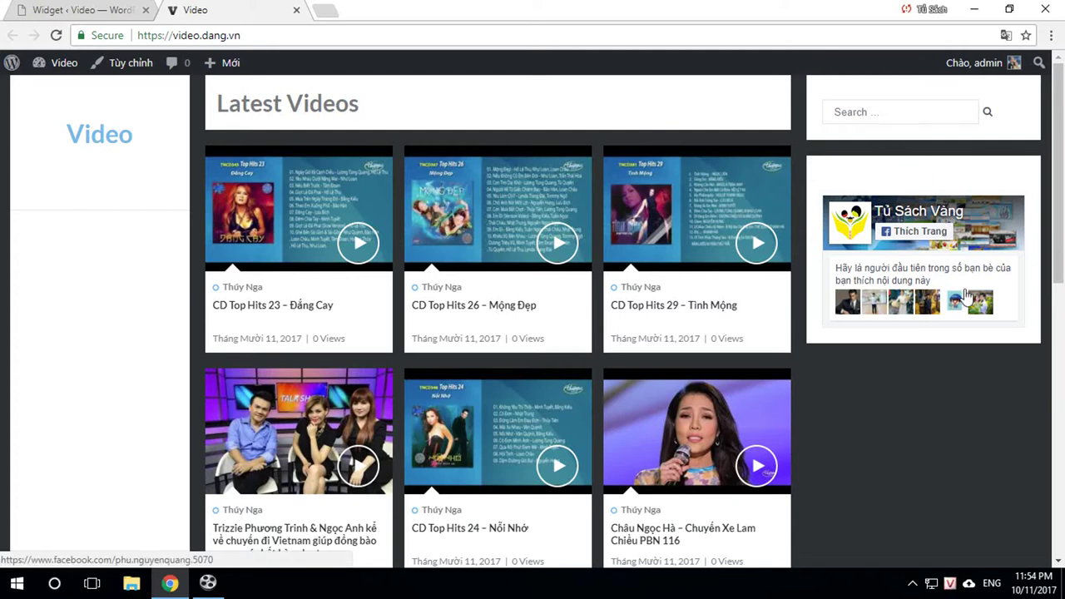
scroll(964, 337, "down", 2)
scroll(964, 333, "down", 10)
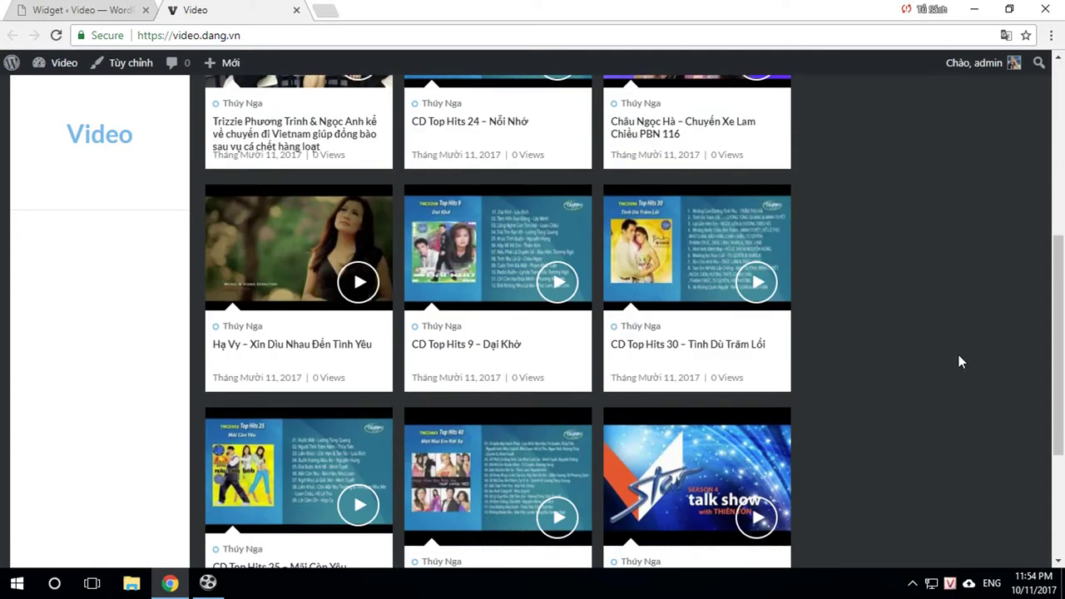
scroll(961, 362, "up", 8)
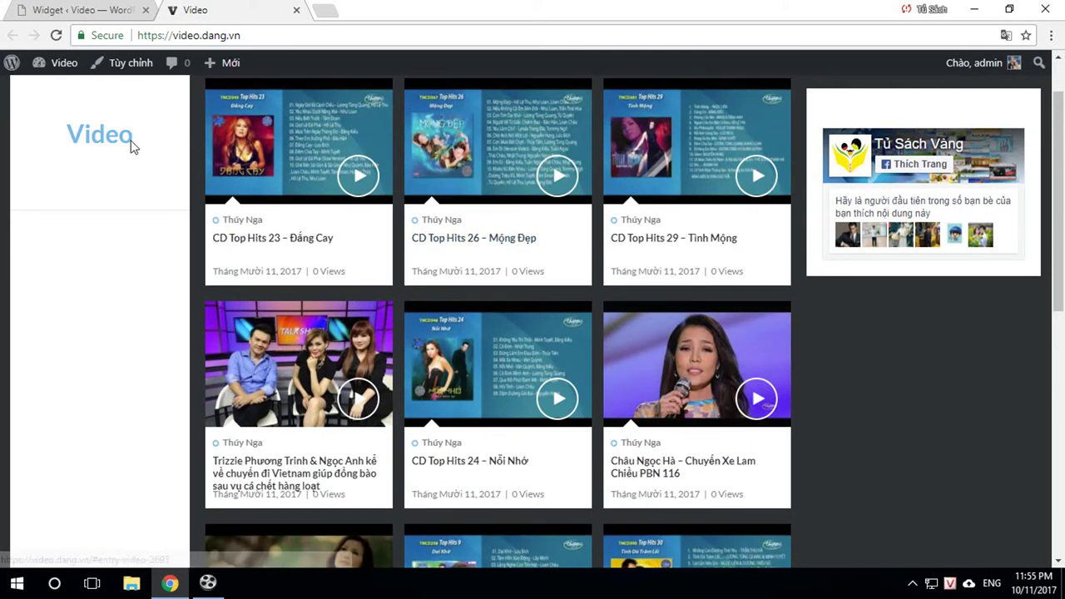
- Check the maximum number of posts shown per page in the Đọc settings and return to the site's front page
left_click(86, 10)
left_click(198, 10)
left_click(110, 15)
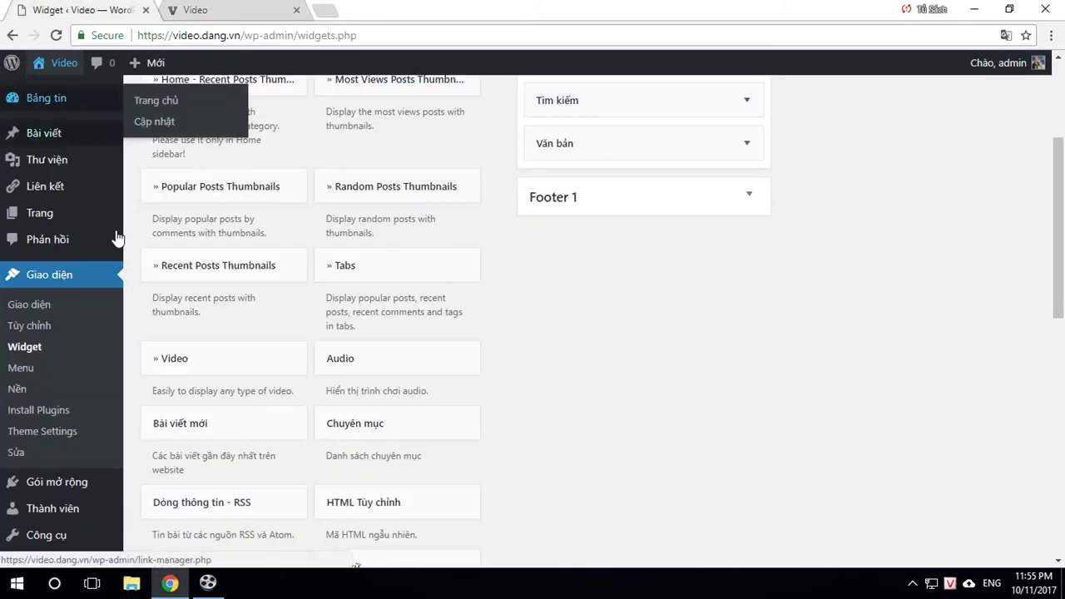
scroll(50, 483, "down", 1)
mouse_move(31, 489)
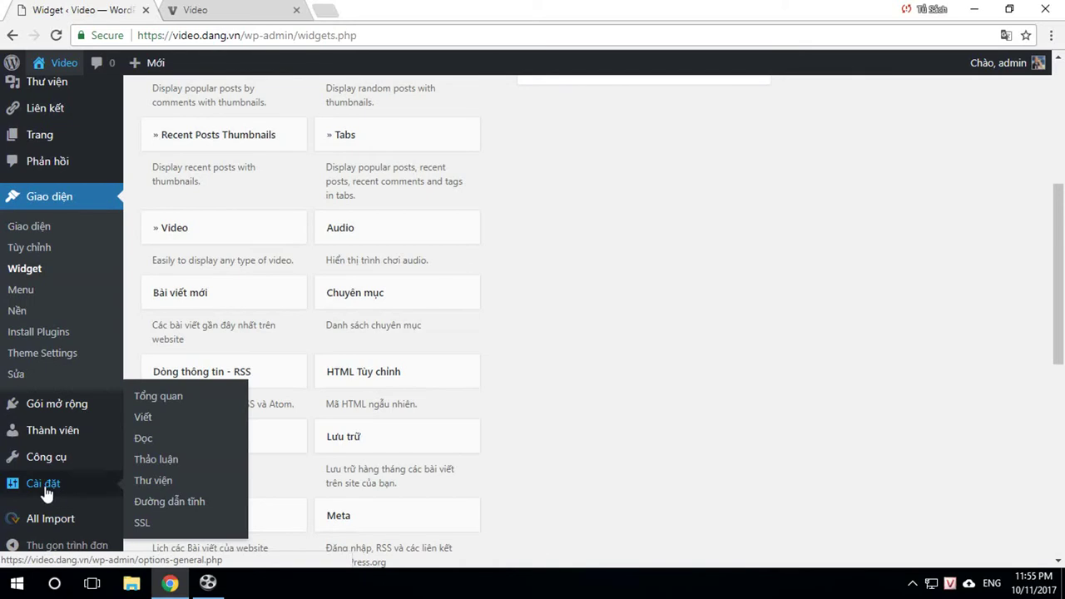
left_click(142, 444)
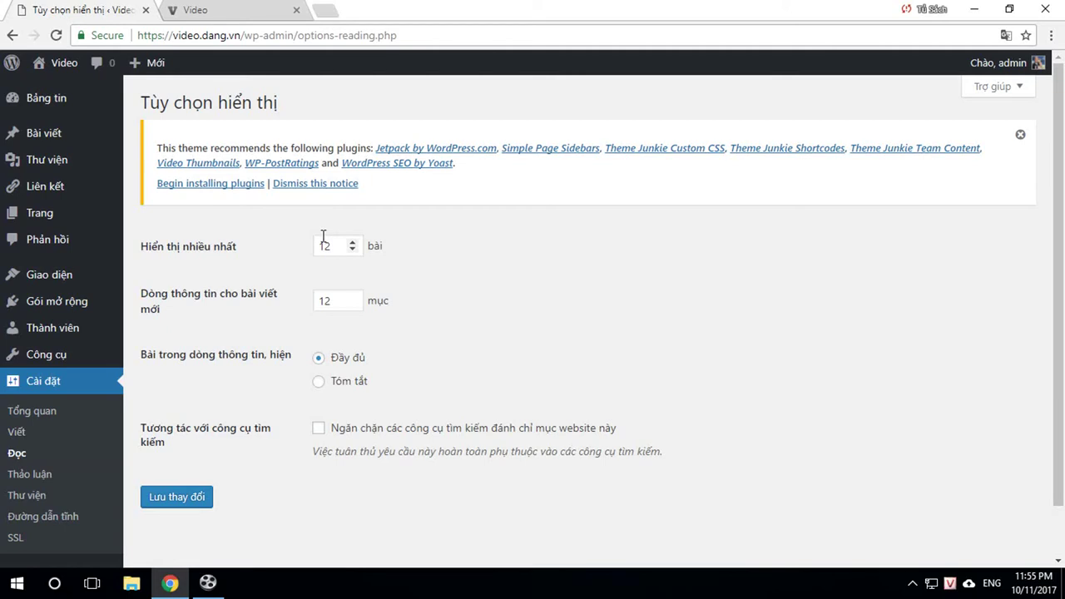
left_click(199, 10)
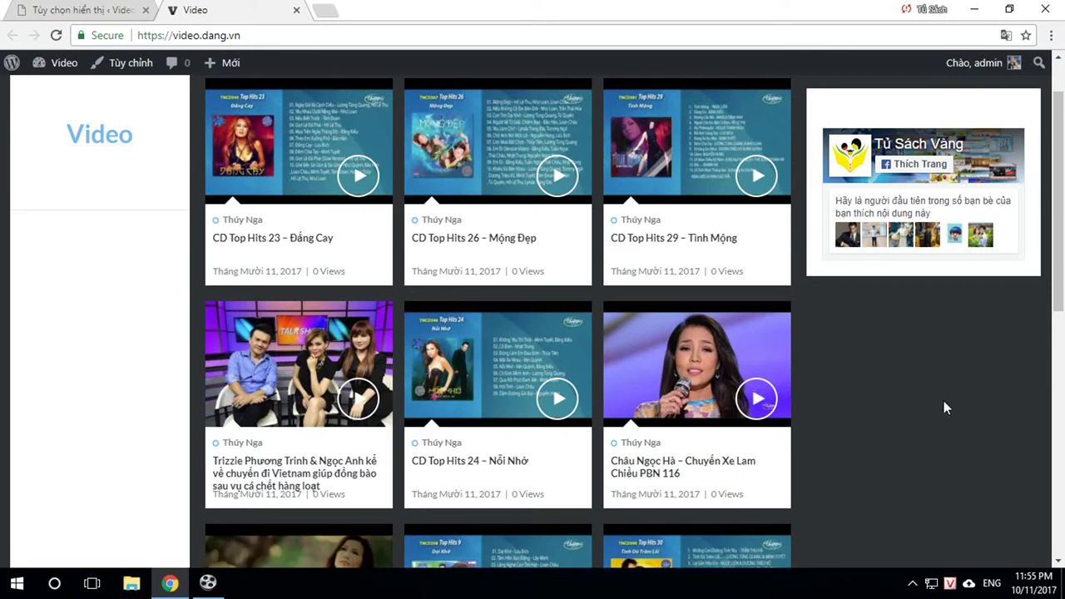
- Check the video list and the page navigation at the end of the site's front page
scroll(944, 400, "up", 1)
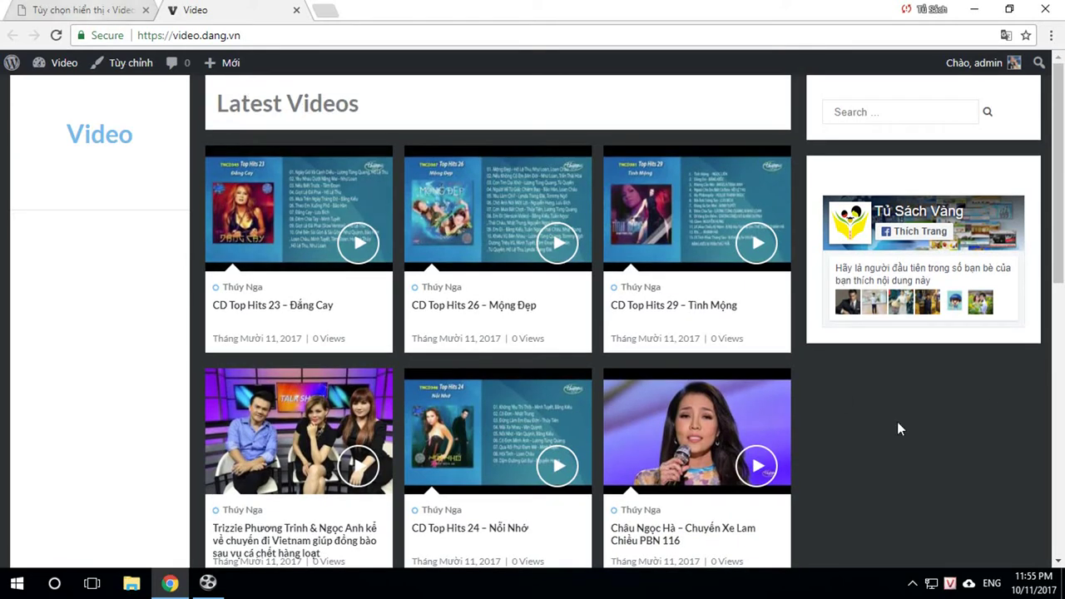
scroll(905, 406, "down", 8)
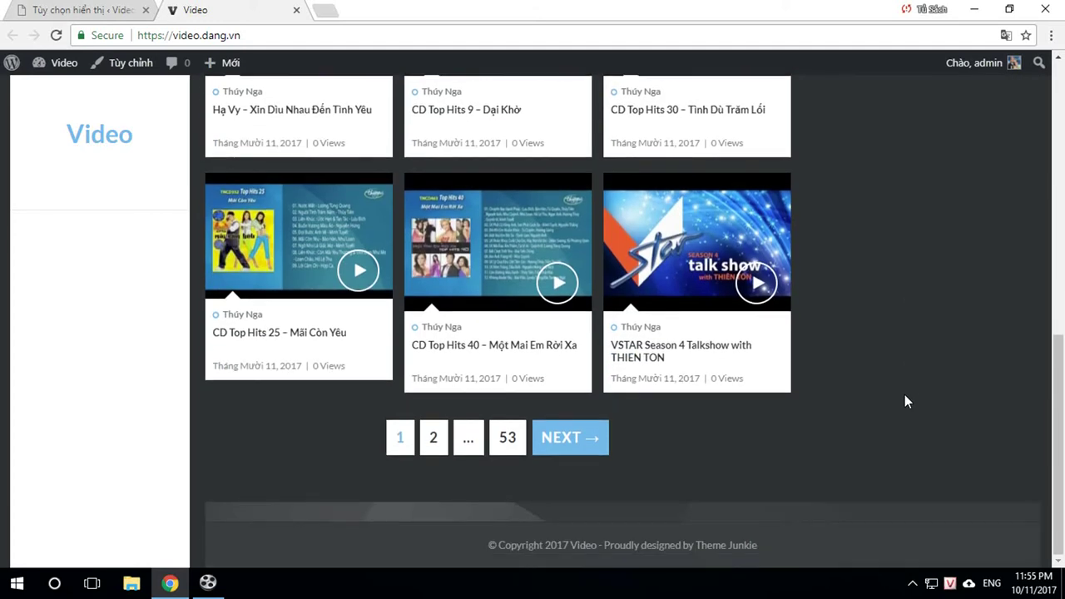
scroll(906, 401, "up", 5)
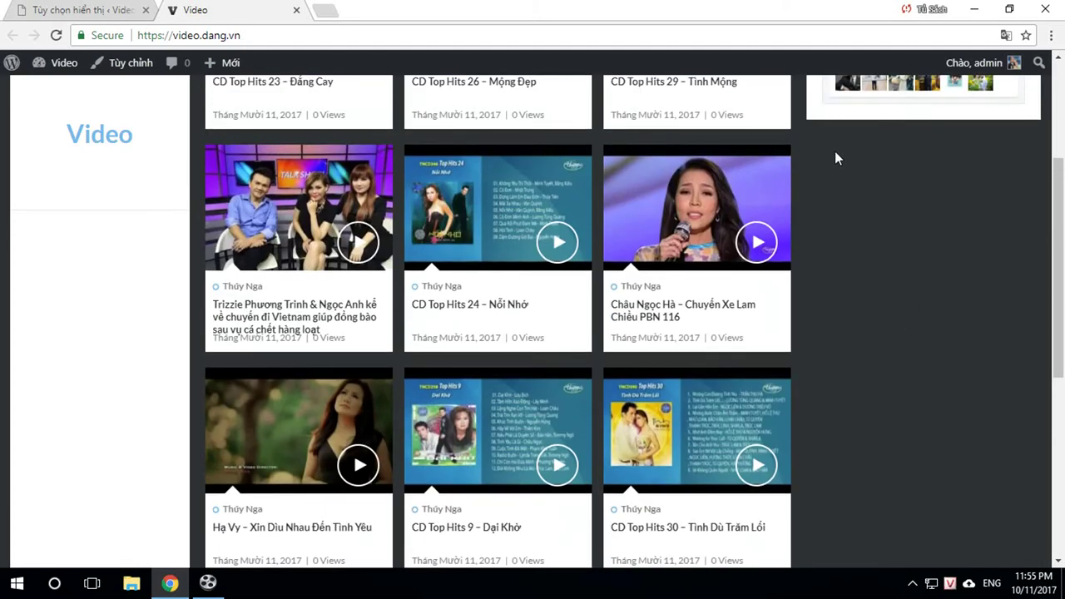
scroll(929, 328, "down", 4)
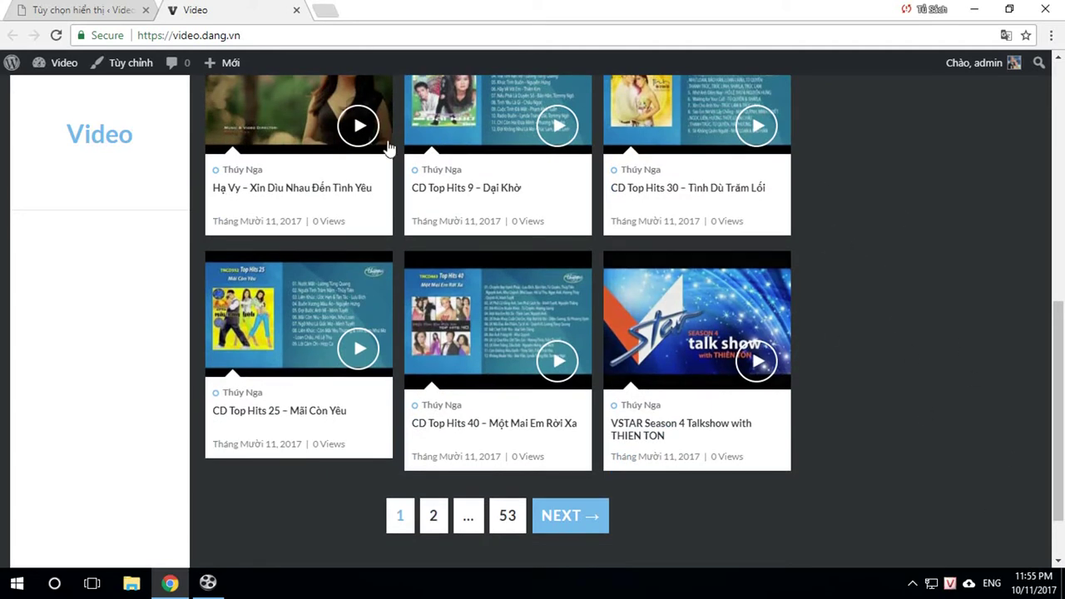
- Open the Widget page of the admin area and add a Dòng thông tin - RSS widget to the Primary Sidebar
left_click(77, 9)
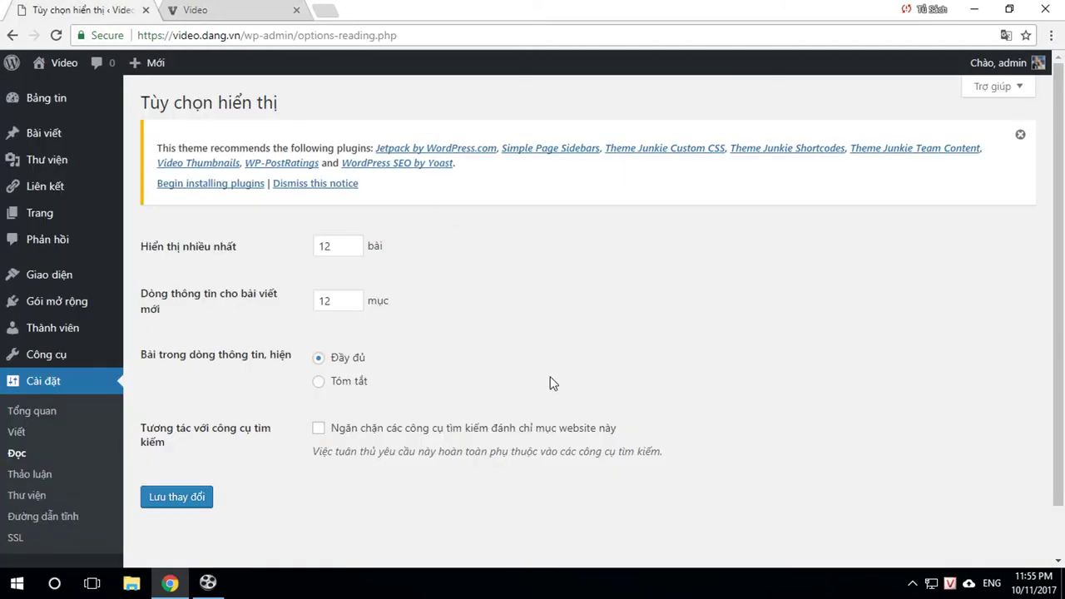
mouse_move(48, 280)
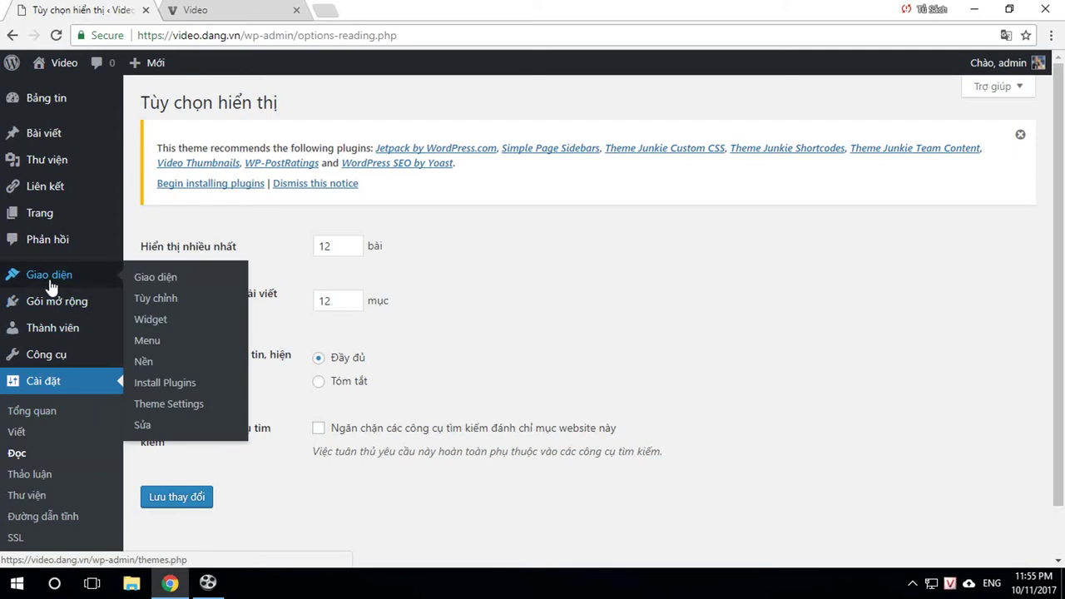
left_click(155, 319)
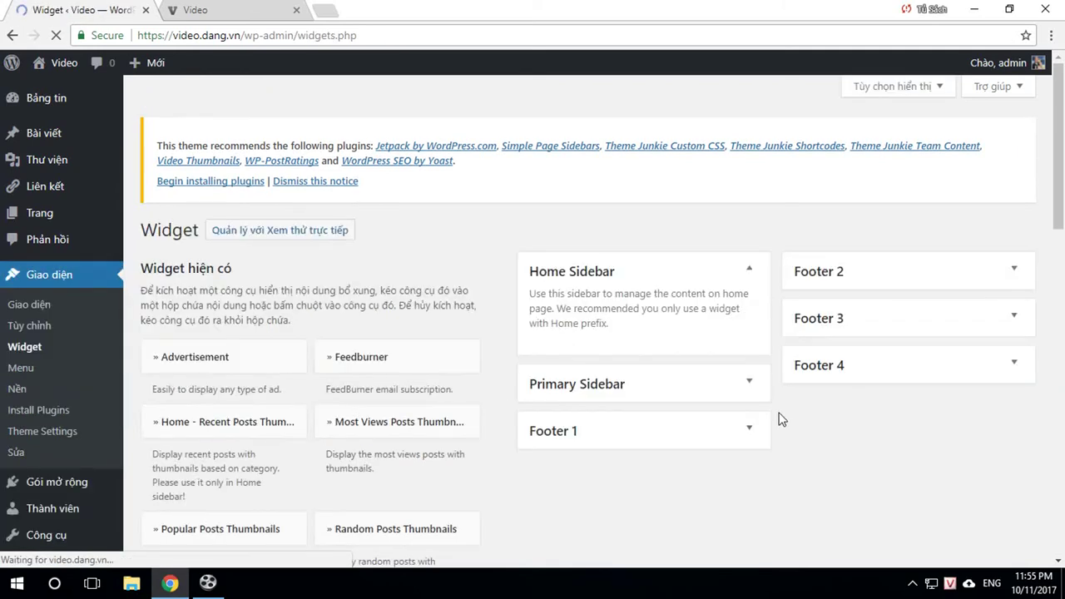
scroll(302, 436, "down", 2)
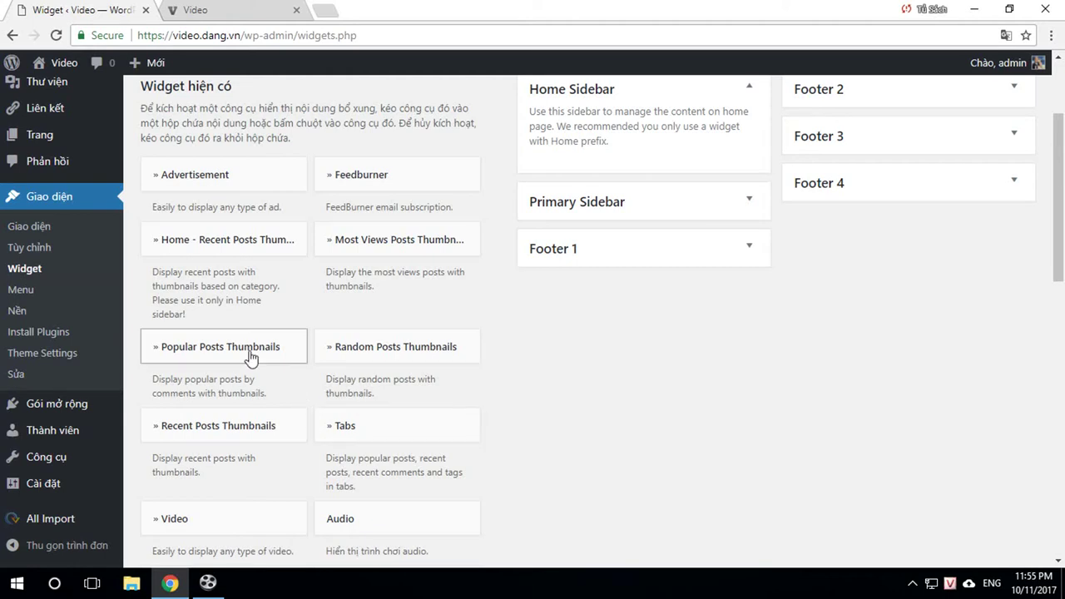
scroll(290, 358, "down", 2)
scroll(242, 433, "down", 1)
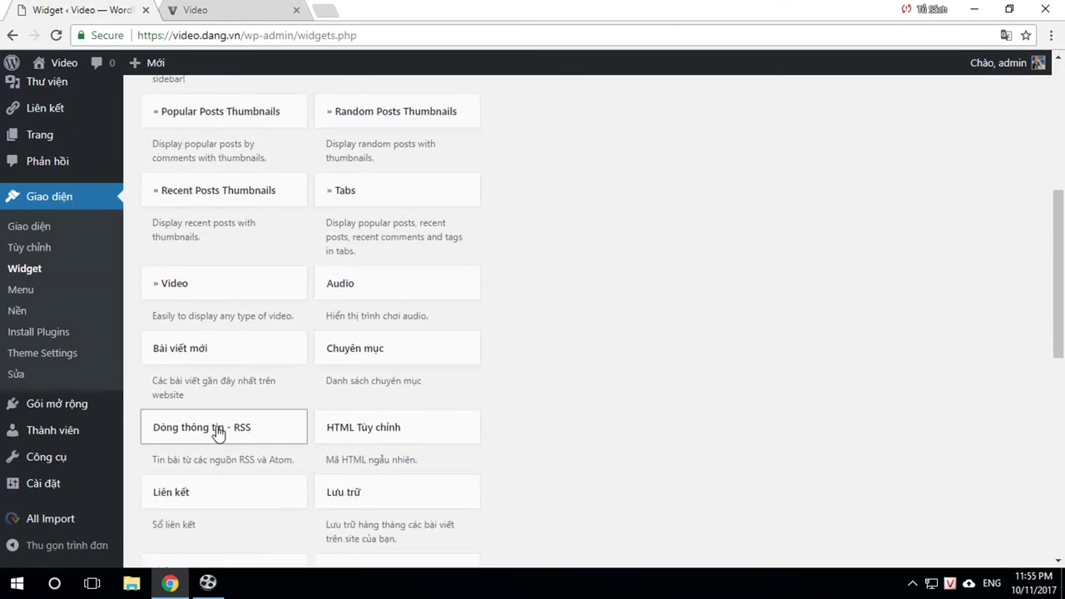
left_click(233, 437)
left_click(214, 367)
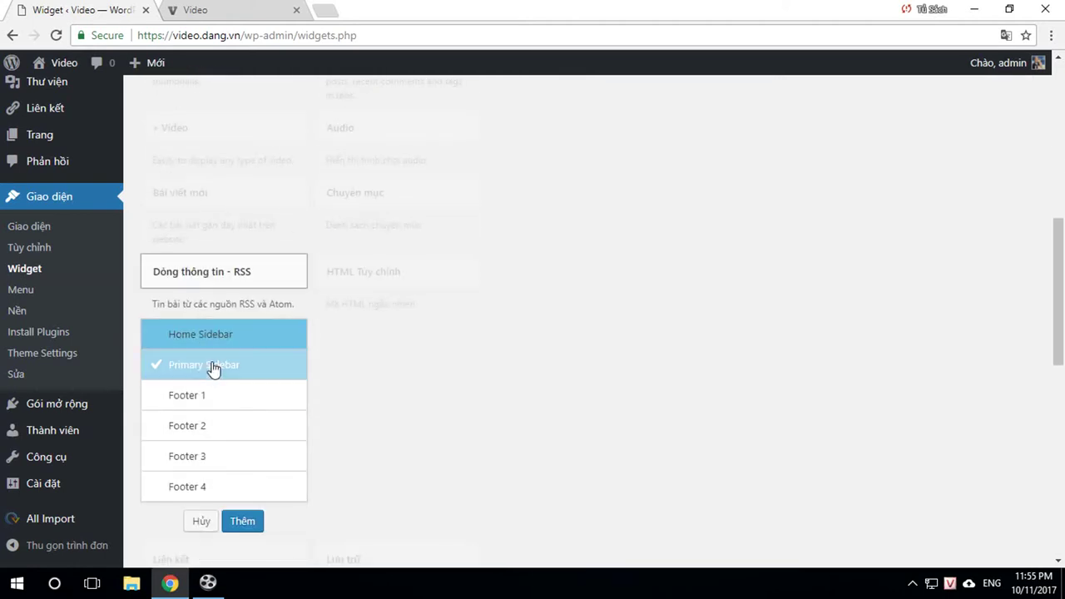
left_click(244, 521)
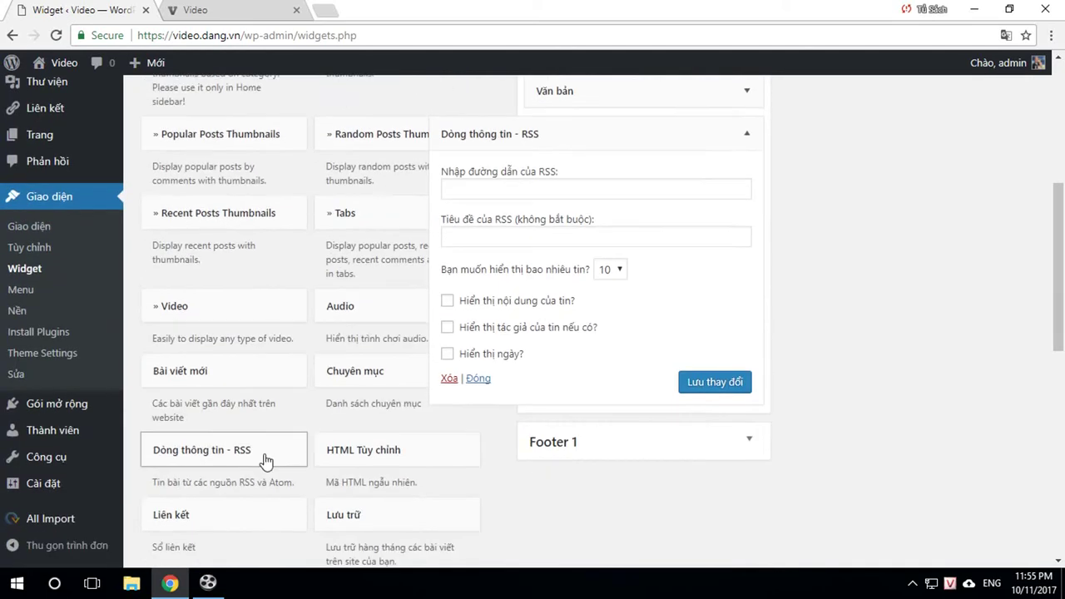
- Add two more Dòng thông tin - RSS widgets to the Primary Sidebar
left_click(216, 293)
left_click(246, 493)
left_click(202, 250)
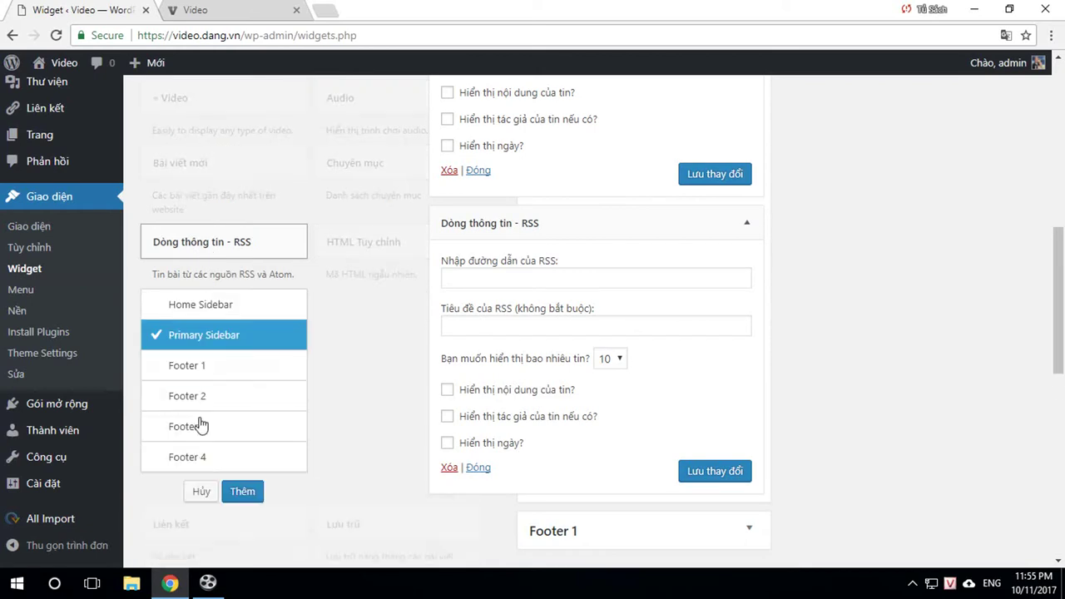
left_click(233, 491)
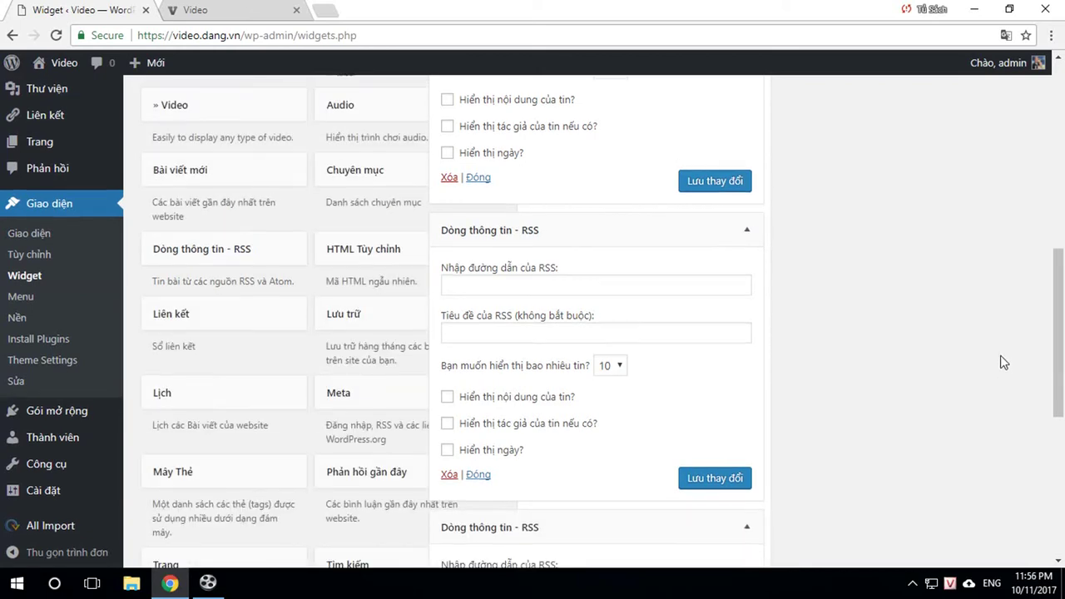
left_click(490, 344)
type("ht")
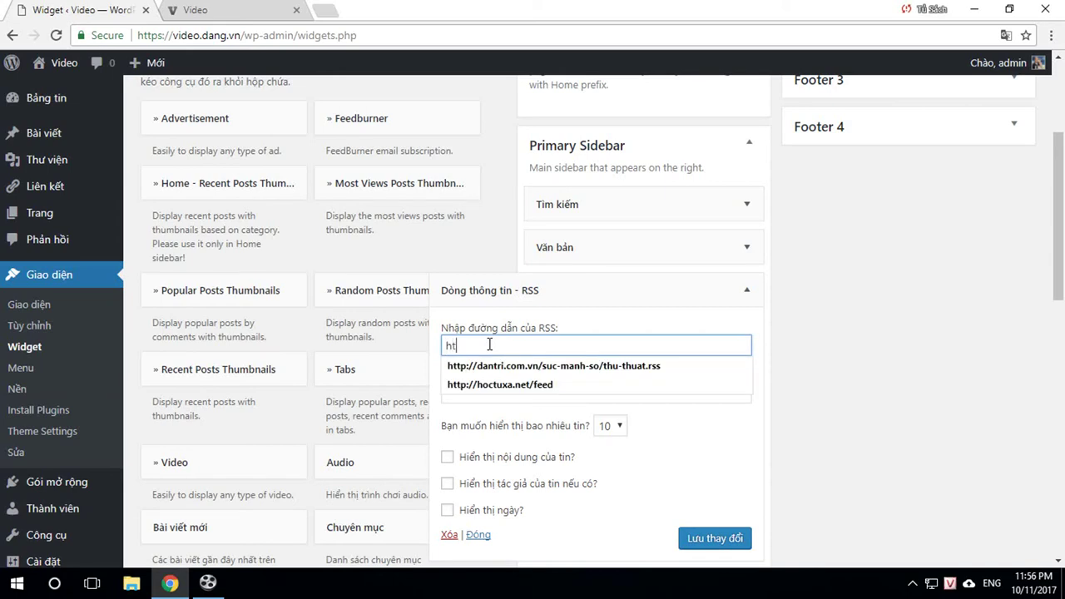
type("://damatrung.com")
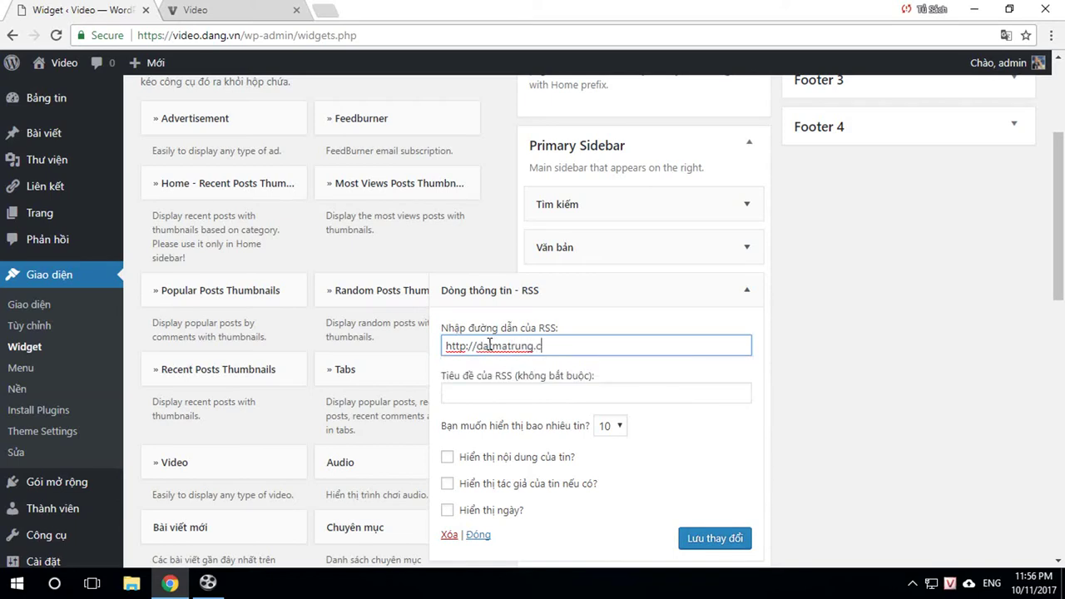
left_click_drag(590, 347, 413, 352)
key("ctrl+c")
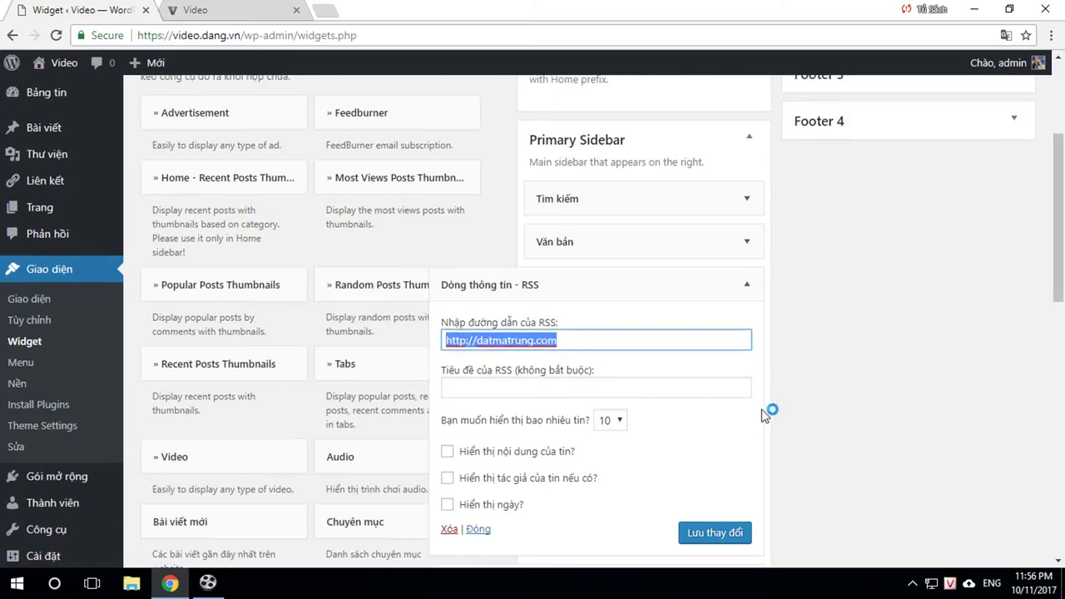
scroll(769, 411, "down", 2)
left_click(729, 414)
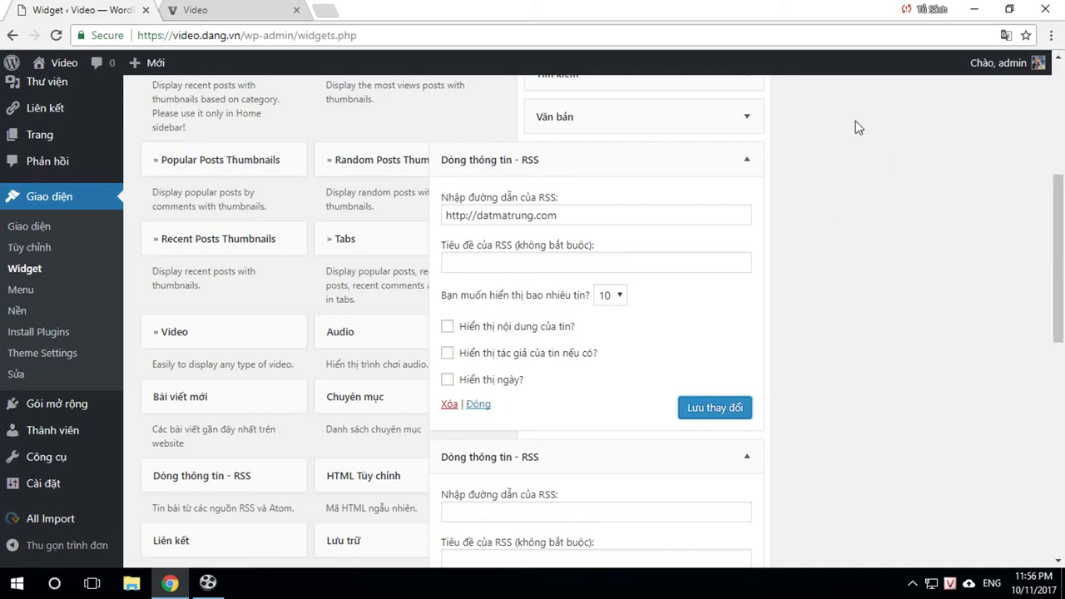
left_click(747, 162)
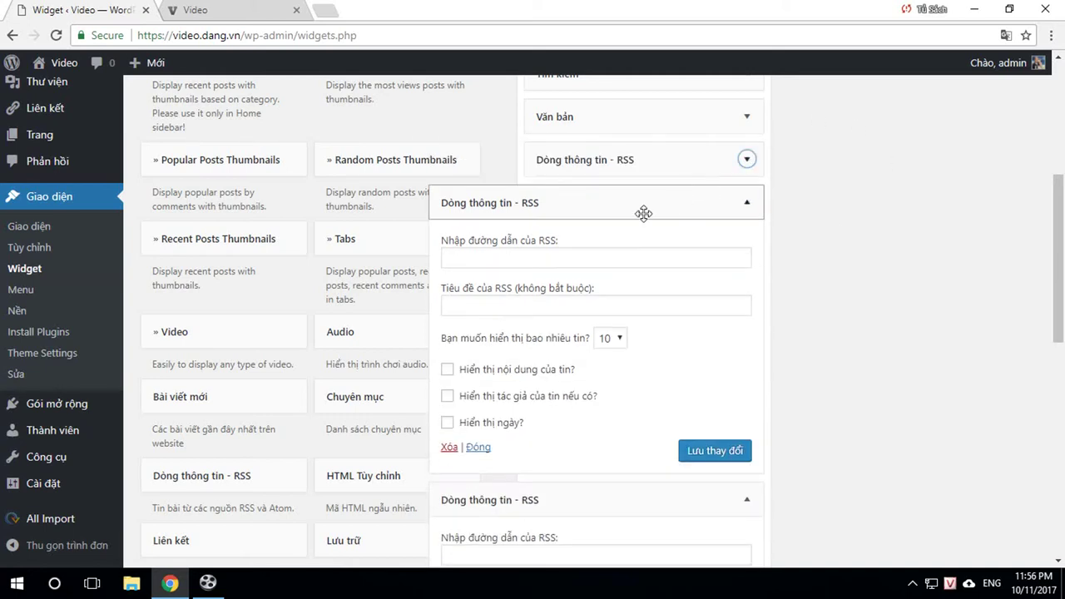
left_click(522, 261)
key("ctrl+v")
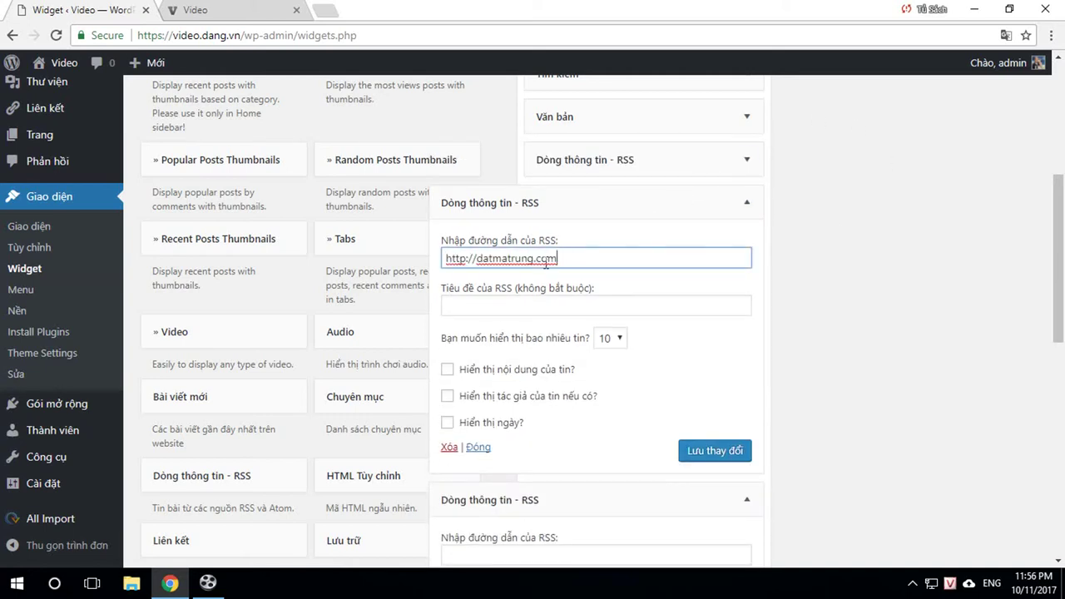
left_click(466, 259)
type("s")
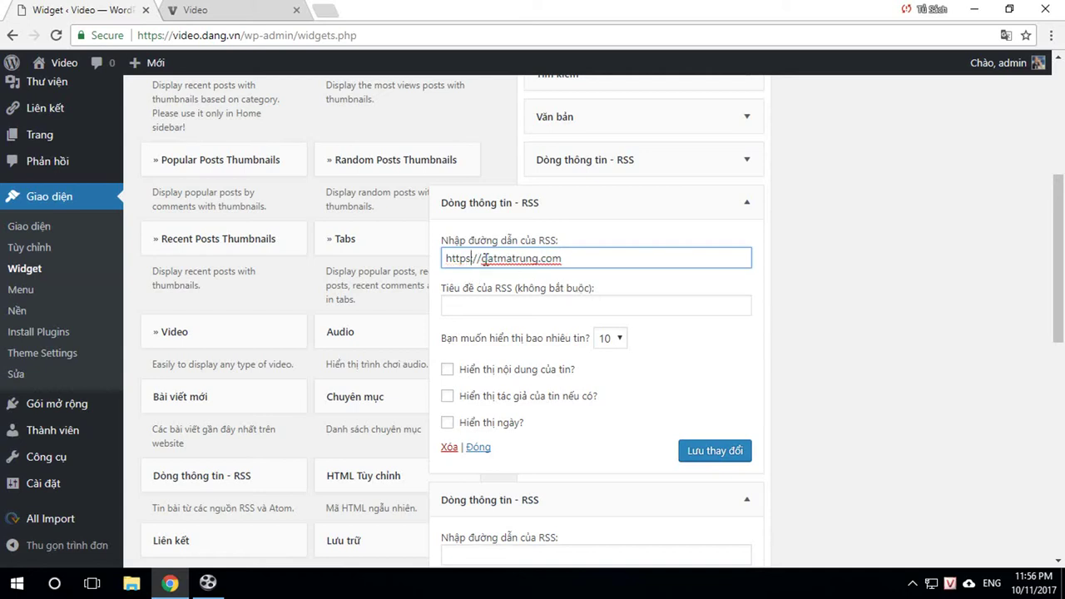
left_click_drag(482, 259, 587, 263)
key("ctrl+c")
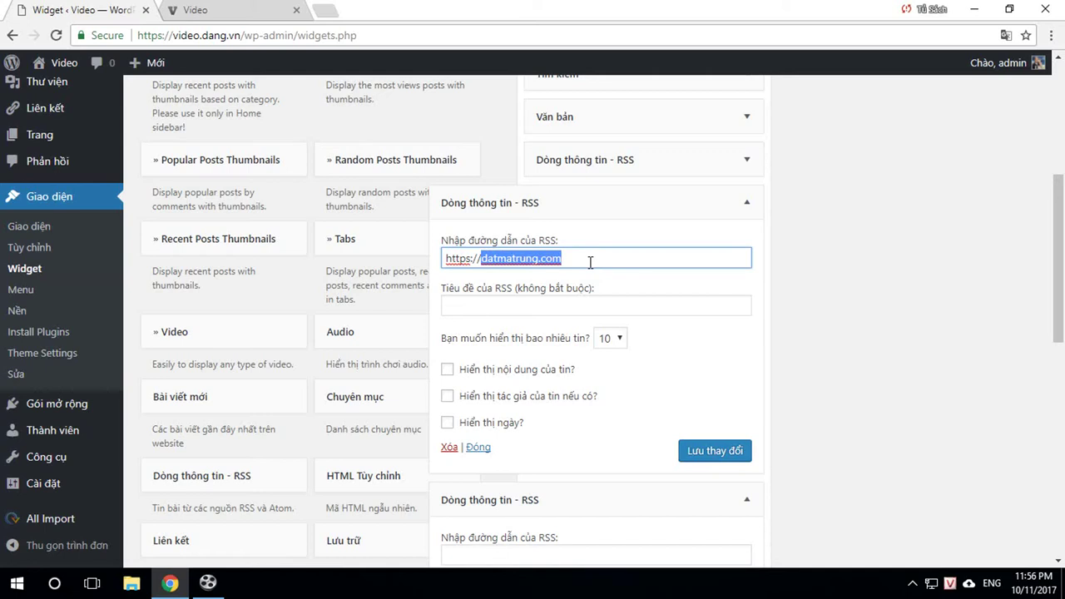
type("hoctuxa.net")
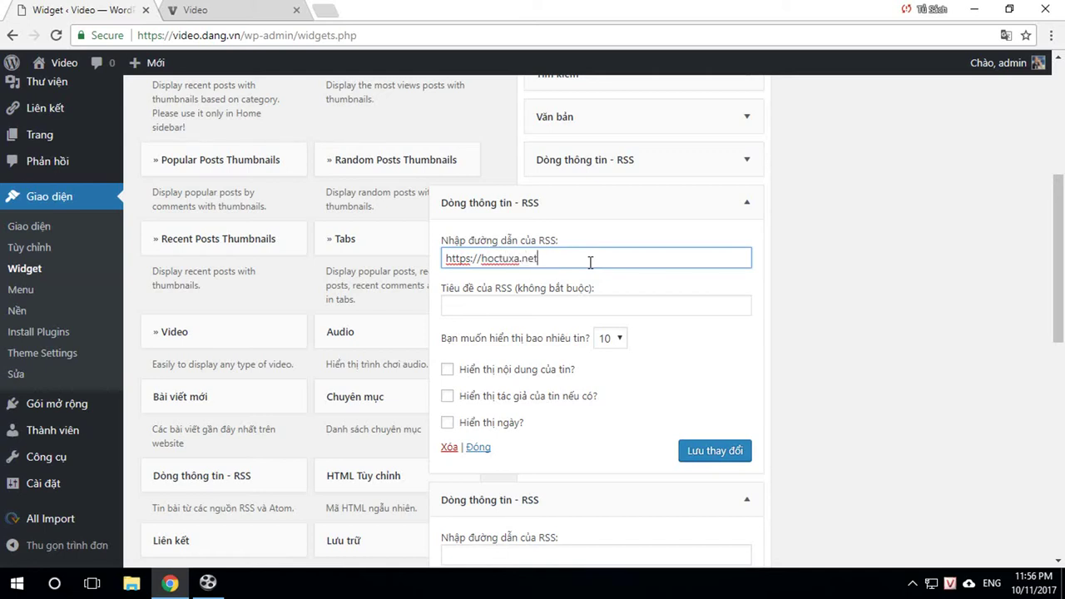
scroll(666, 394, "down", 1)
left_click(716, 426)
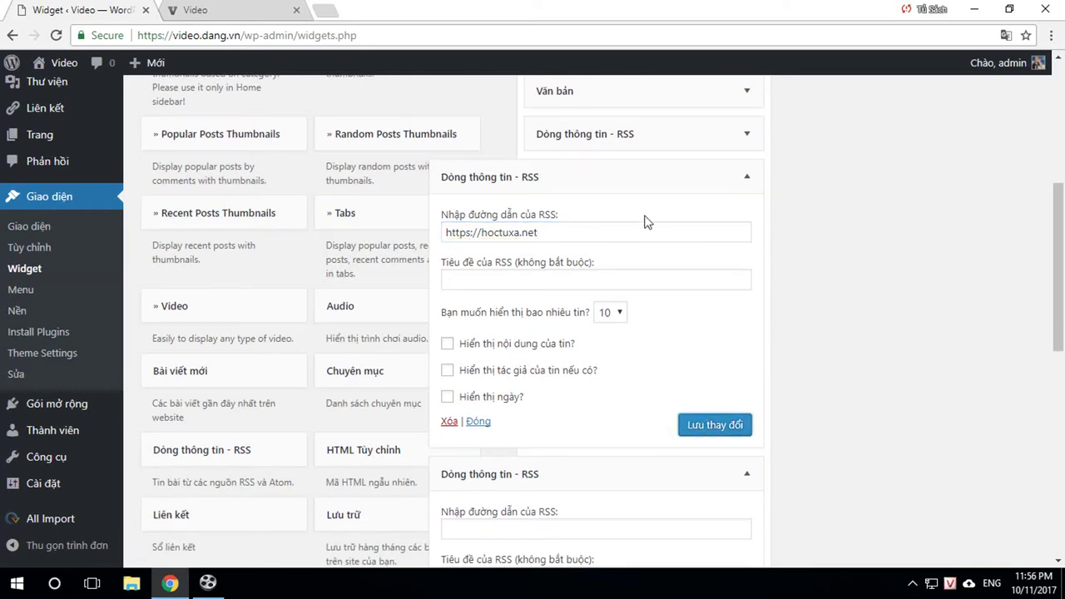
left_click(748, 177)
scroll(633, 258, "down", 1)
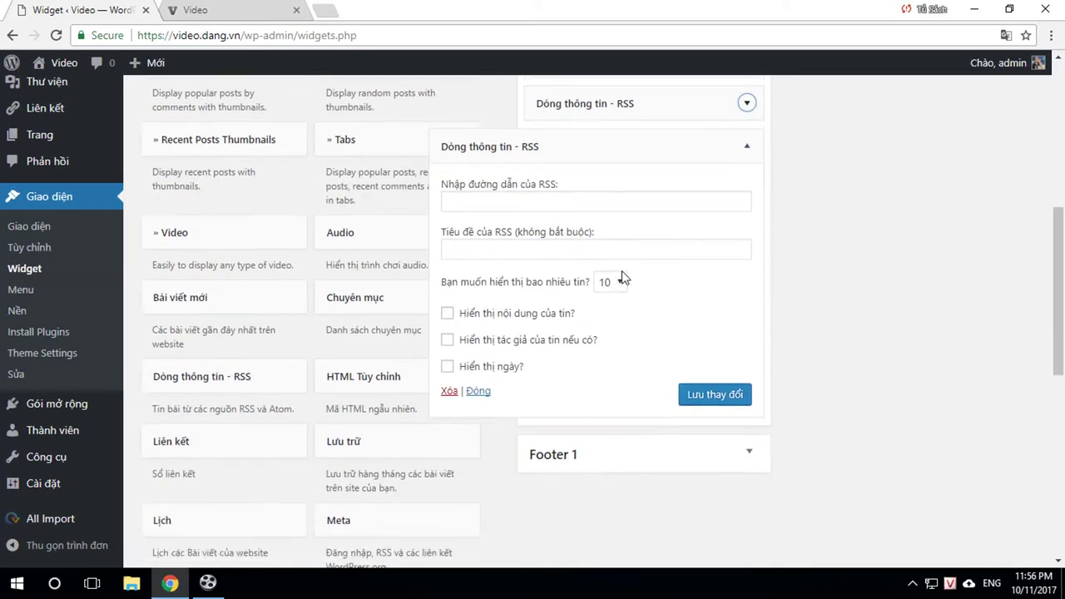
left_click(479, 195)
key("ctrl+v")
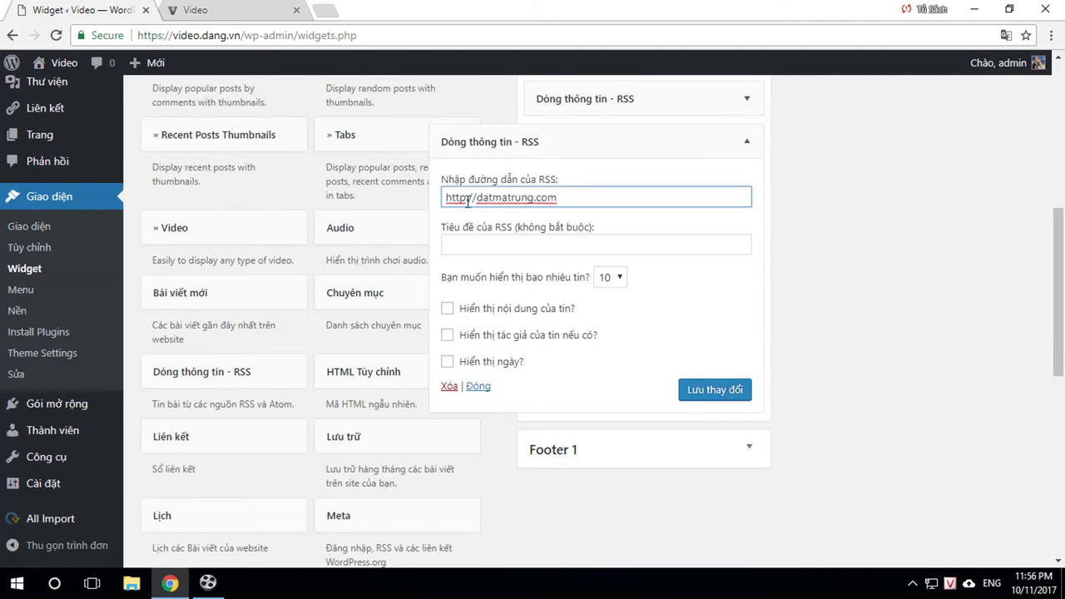
left_click(469, 199)
type("s")
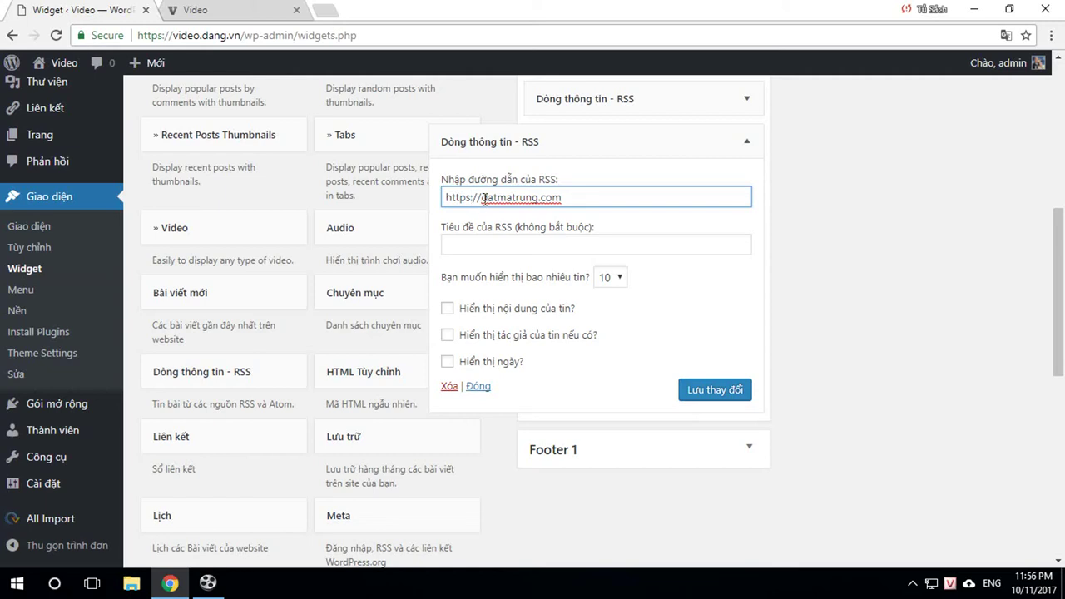
left_click_drag(483, 198, 601, 218)
type("tus")
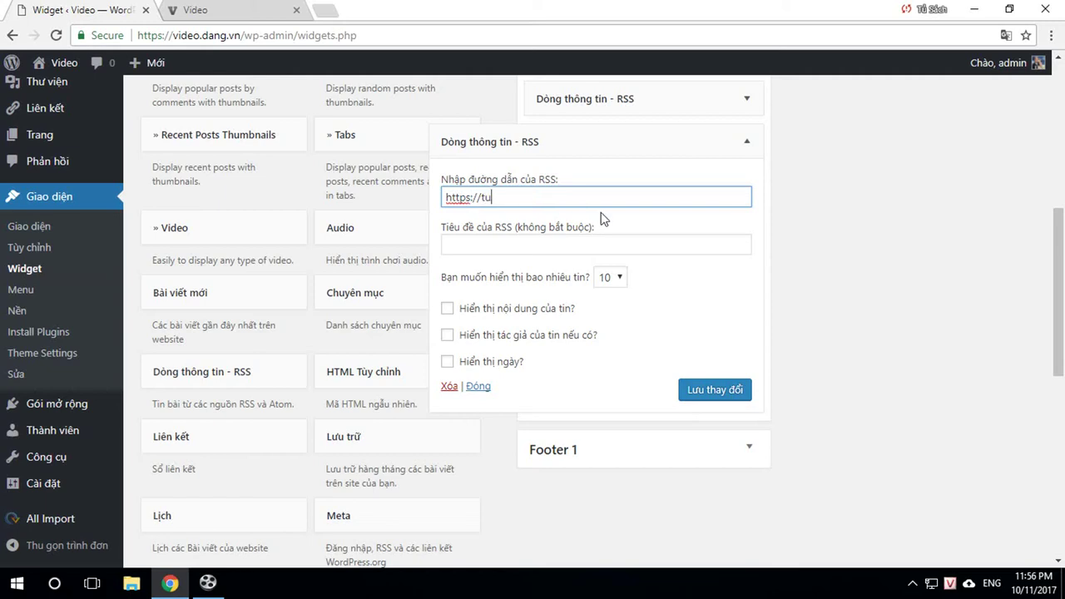